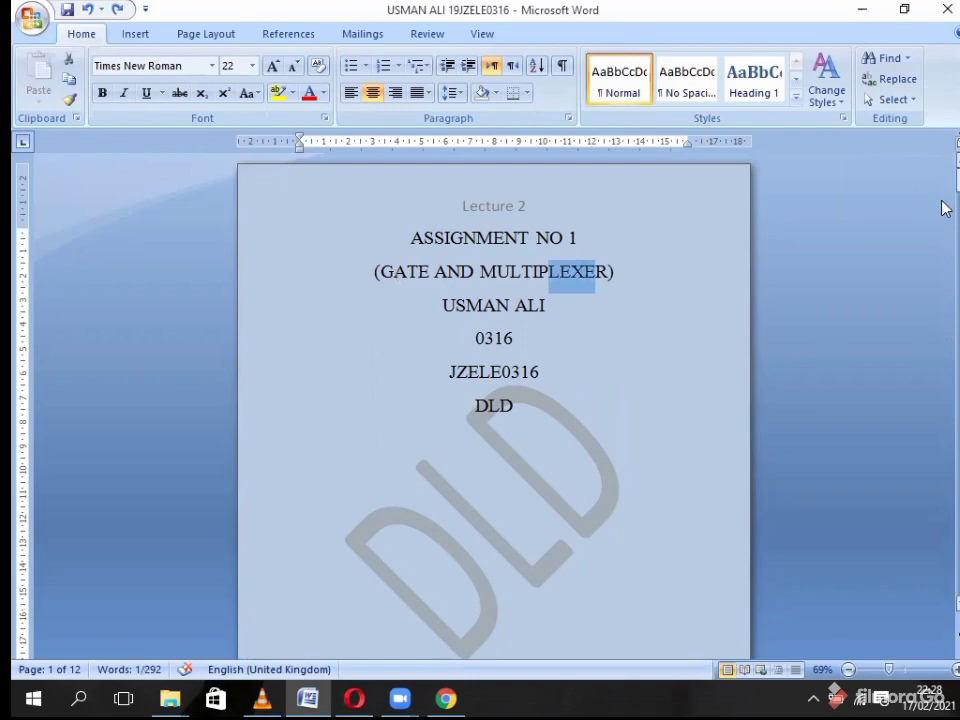
- Scroll through the Word document's gate pages, highlighting headings down to NOR GATE
{"action": "left_click_drag", "start_coordinate": [943, 206], "coordinate": [945, 265]}
{"action": "left_click_drag", "start_coordinate": [305, 304], "coordinate": [440, 305]}
{"action": "left_click_drag", "start_coordinate": [943, 268], "coordinate": [943, 301]}
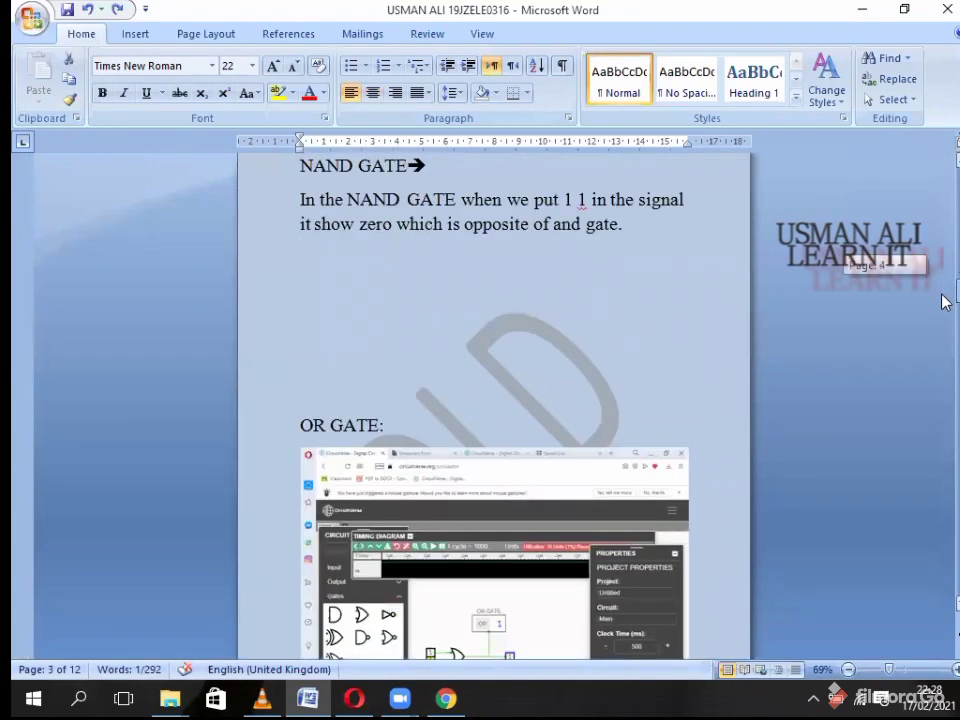
{"action": "left_click_drag", "start_coordinate": [295, 430], "coordinate": [403, 426]}
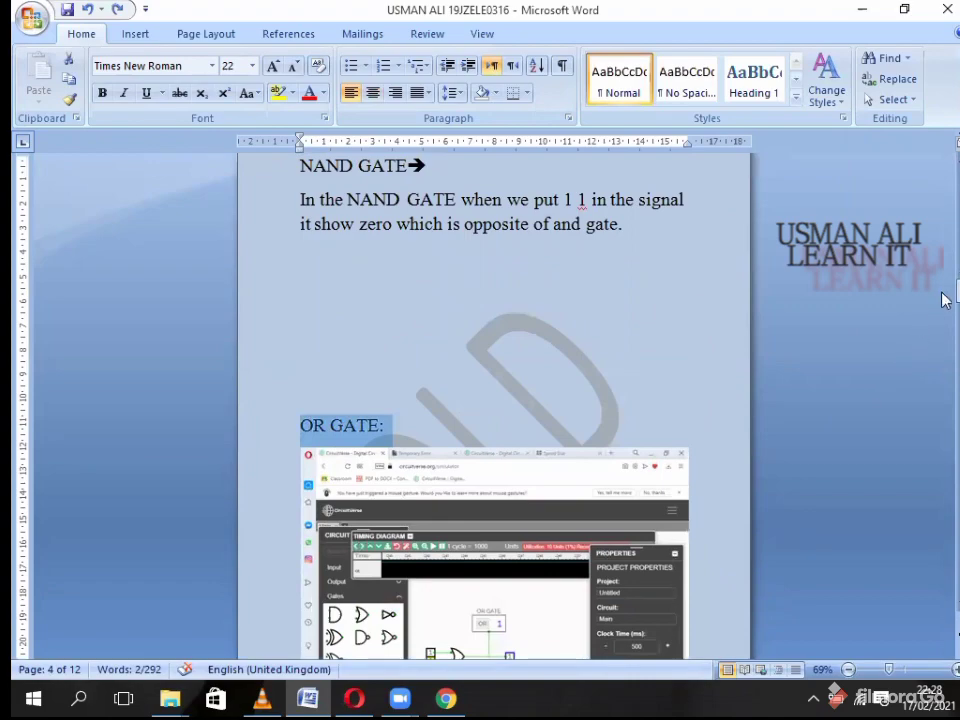
{"action": "left_click_drag", "start_coordinate": [943, 298], "coordinate": [928, 352]}
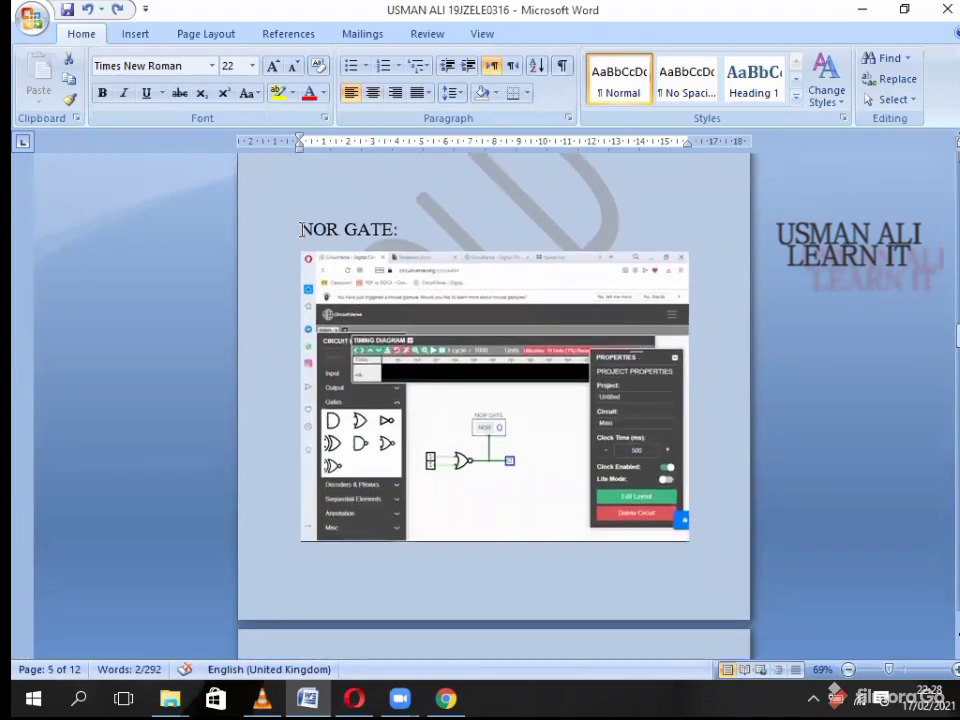
{"action": "left_click_drag", "start_coordinate": [303, 230], "coordinate": [404, 231]}
- Review down to the MULTIPLEXER heading, then switch to Google's home page in Chrome
{"action": "left_click_drag", "start_coordinate": [943, 343], "coordinate": [945, 369]}
{"action": "left_click_drag", "start_coordinate": [301, 369], "coordinate": [400, 372]}
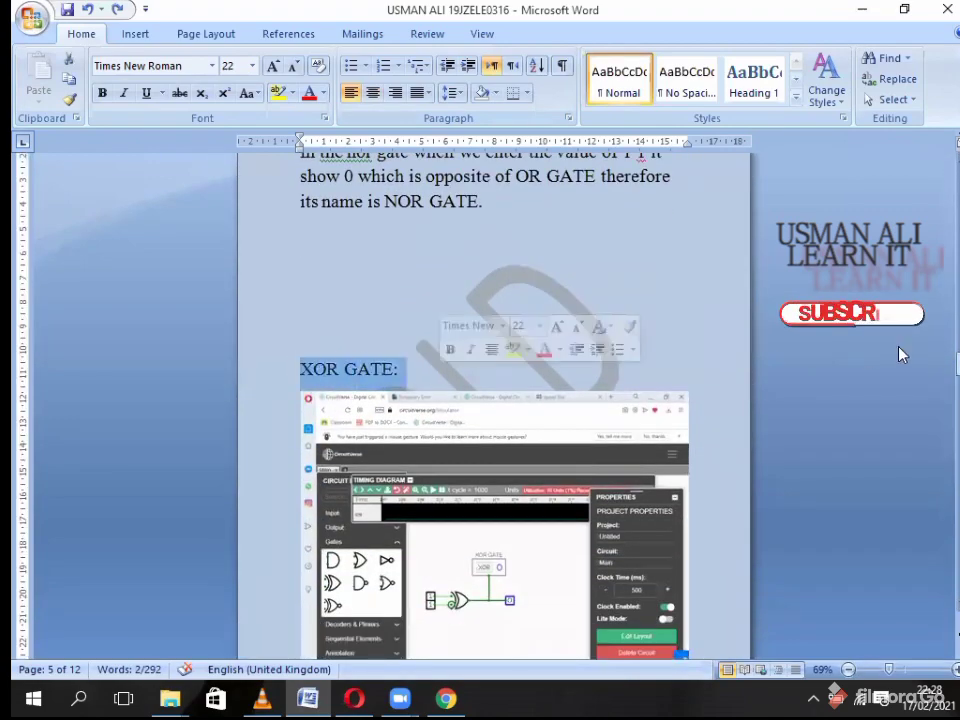
{"action": "left_click_drag", "start_coordinate": [943, 364], "coordinate": [943, 489]}
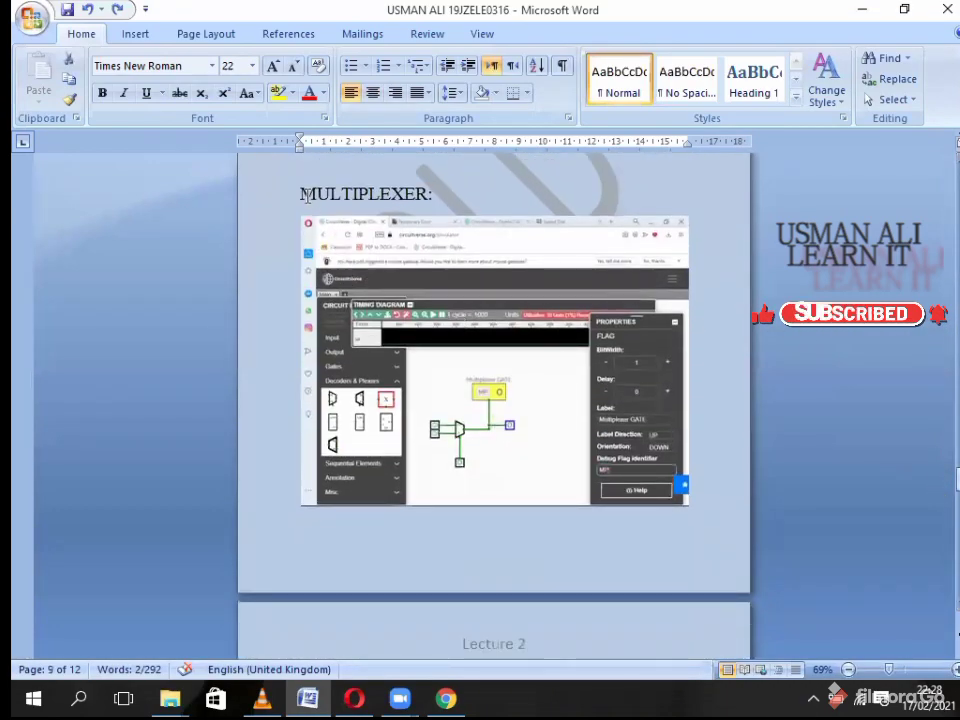
{"action": "left_click_drag", "start_coordinate": [302, 193], "coordinate": [432, 194]}
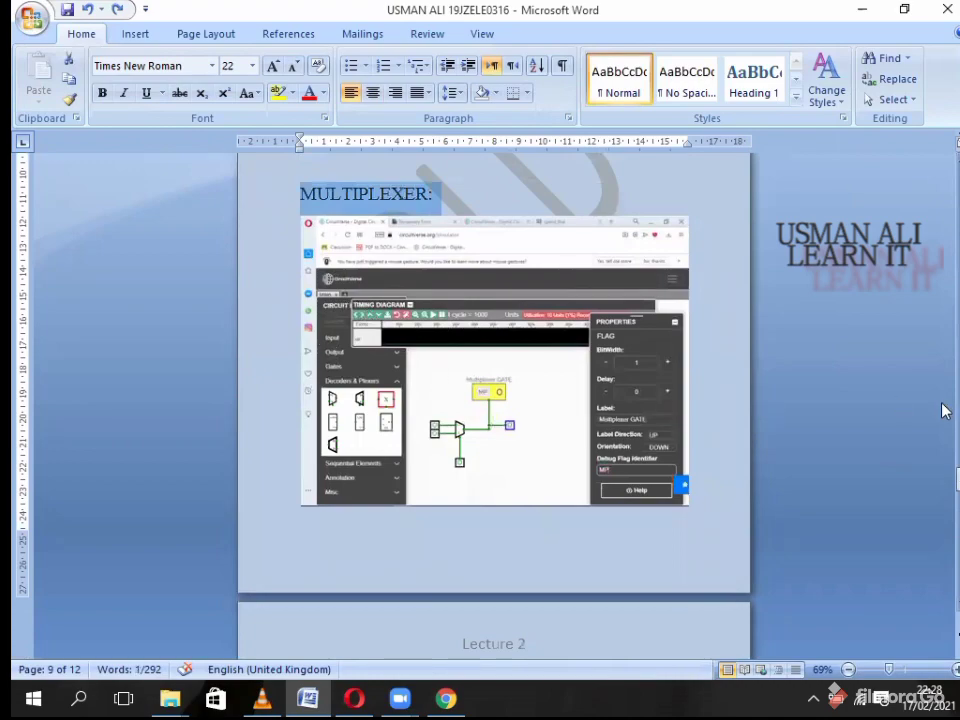
{"action": "left_click_drag", "start_coordinate": [943, 490], "coordinate": [907, 243]}
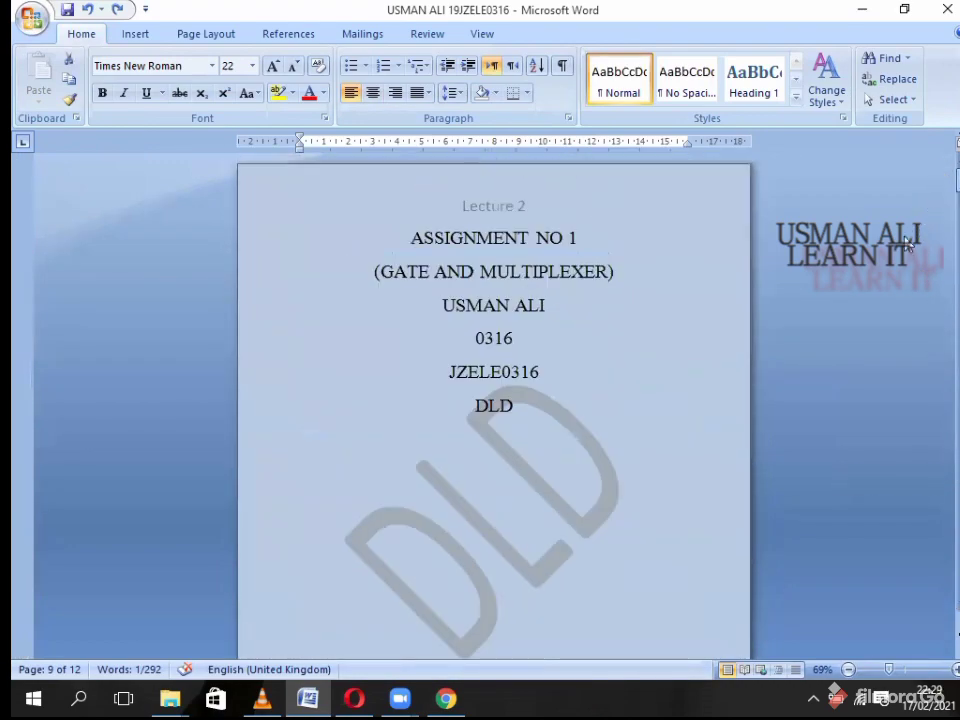
{"action": "left_click", "coordinate": [446, 698]}
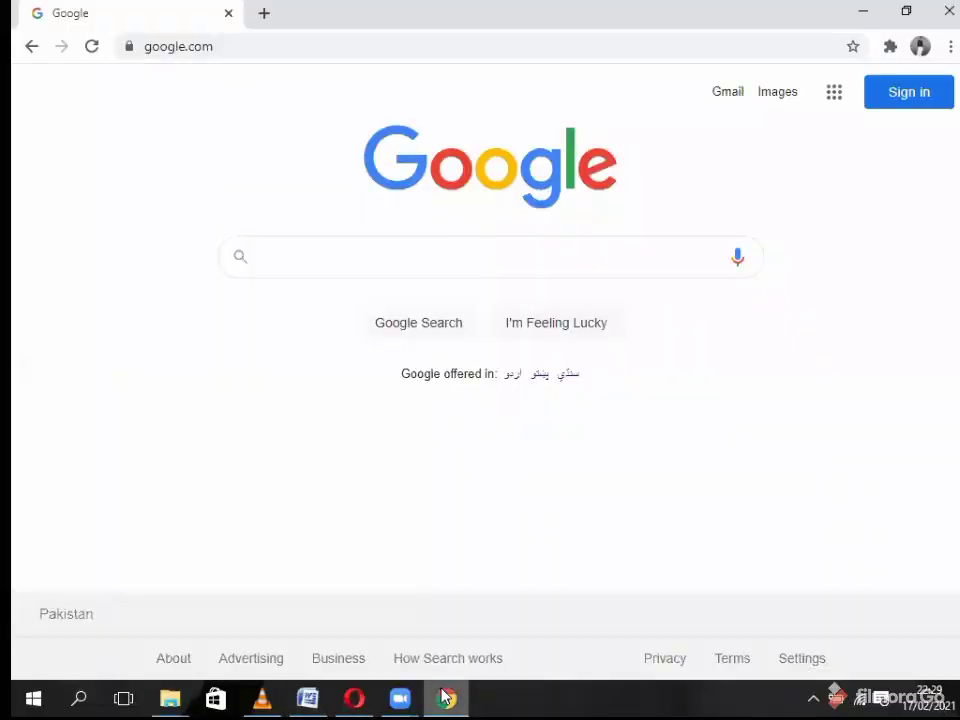
- Search Google for 'circuitverse' and open the CircuitVerse Sign up sitelink
{"action": "left_click", "coordinate": [386, 270]}
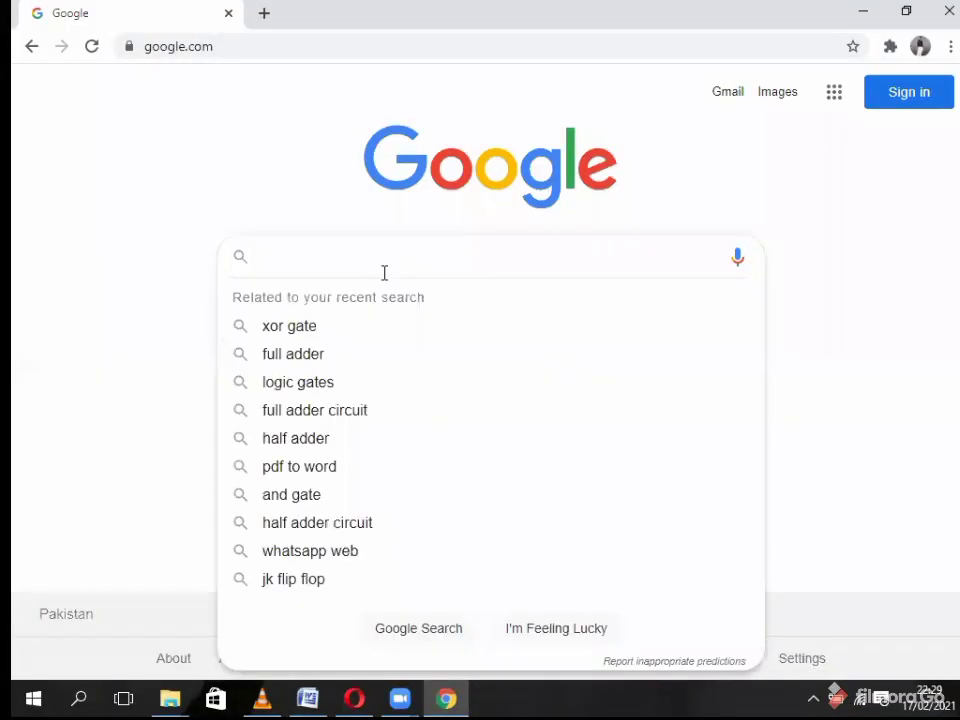
{"action": "type", "text": "cir"}
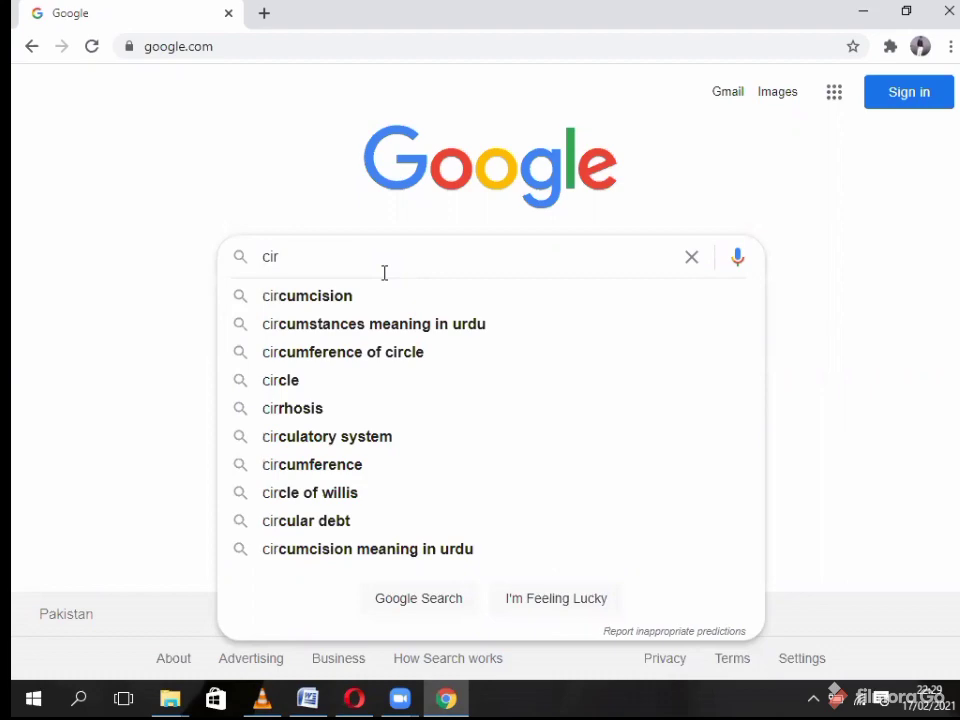
{"action": "type", "text": "cuitv"}
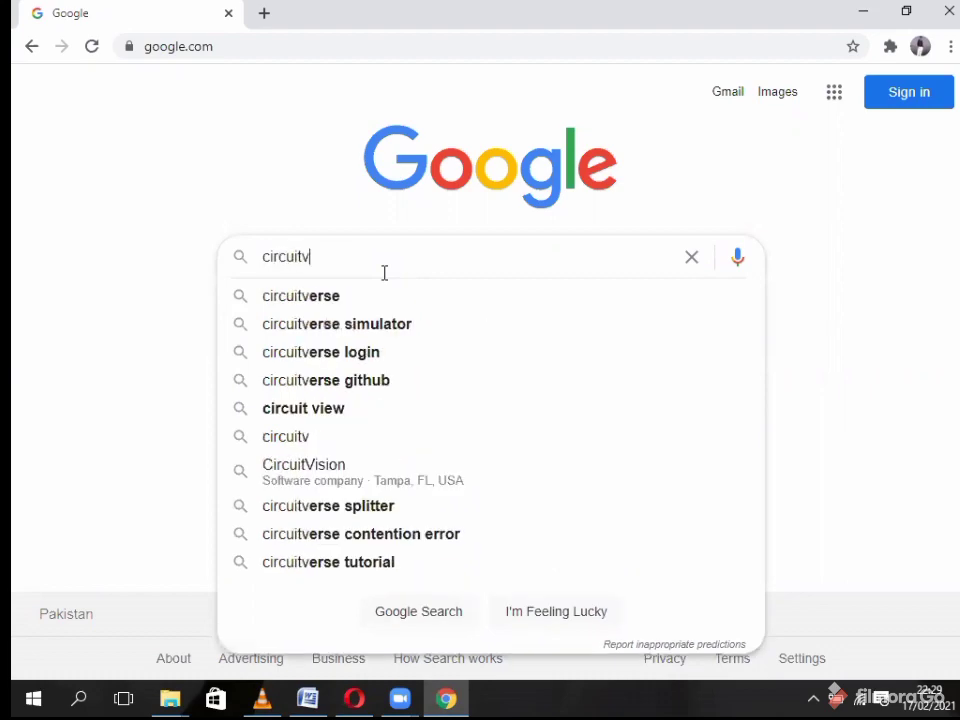
{"action": "type", "text": "erse"}
{"action": "key", "text": "Return"}
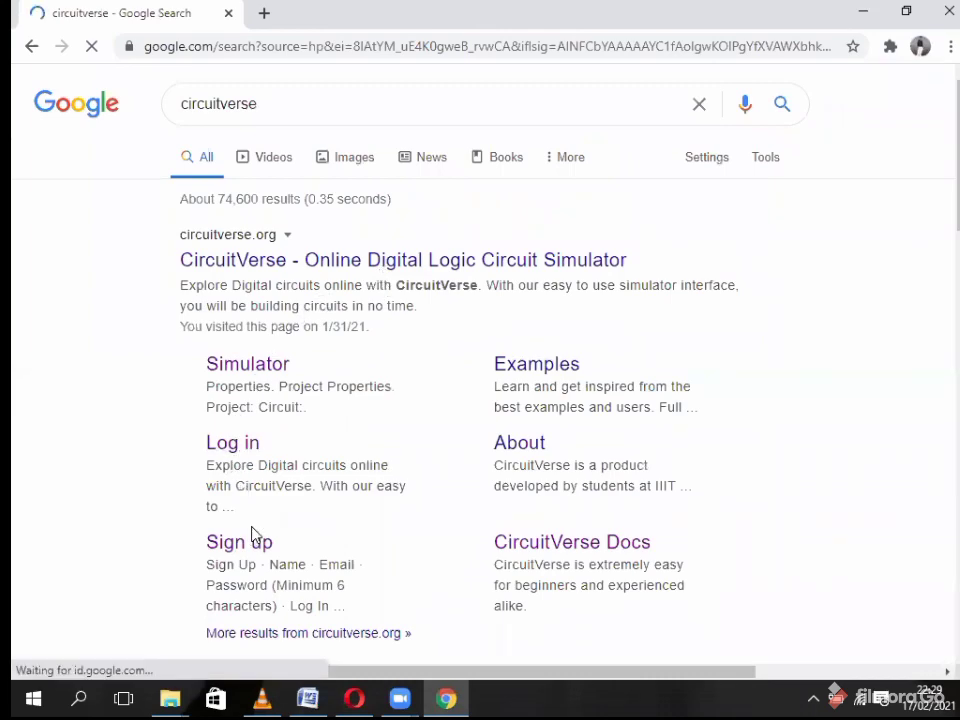
{"action": "left_click", "coordinate": [231, 546]}
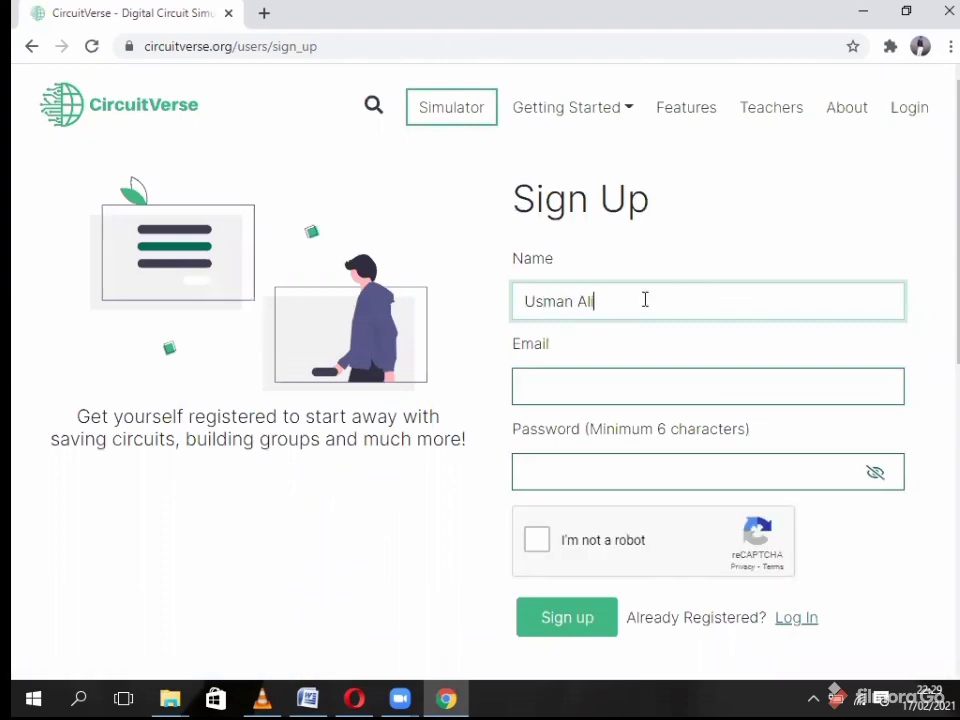
- Enter the e-mail address, pass the I'm not a robot check, and submit the sign-up form
{"action": "left_click", "coordinate": [638, 378]}
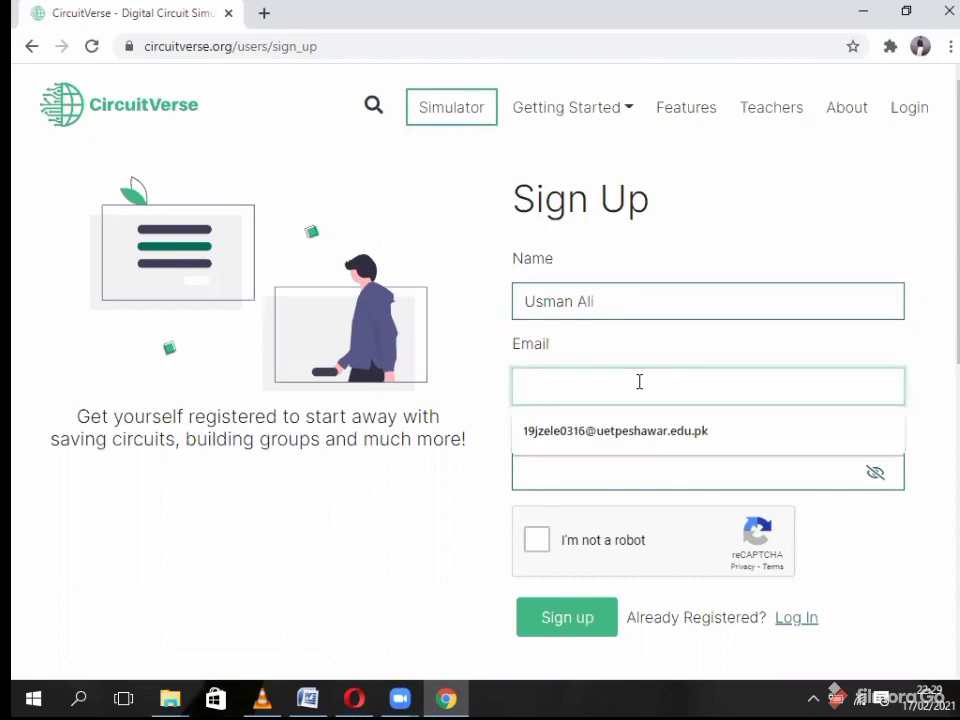
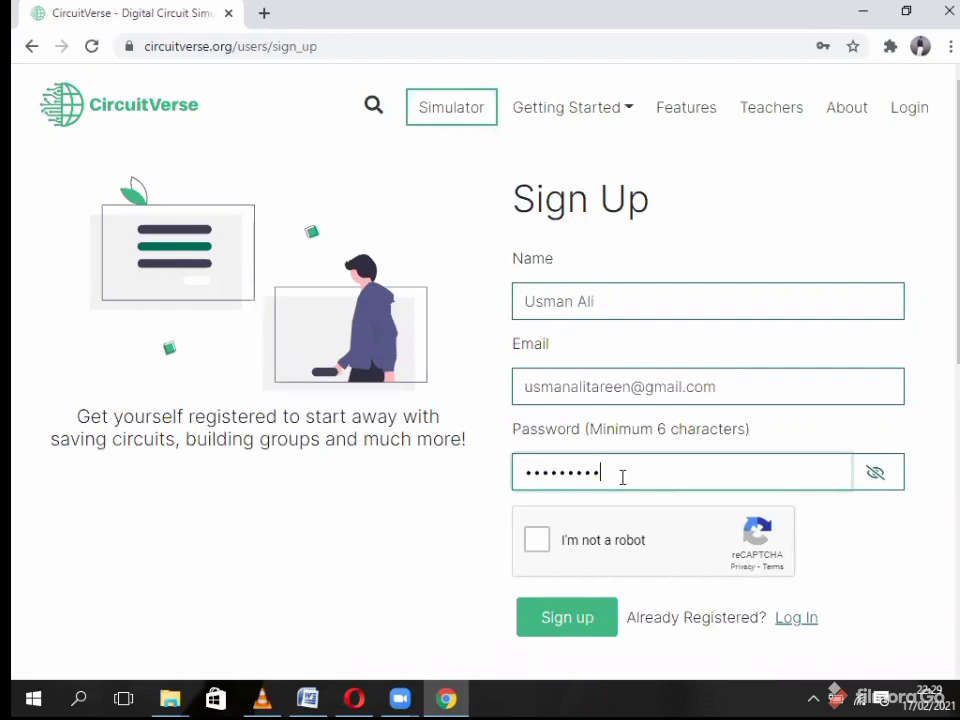
{"action": "left_click", "coordinate": [538, 537]}
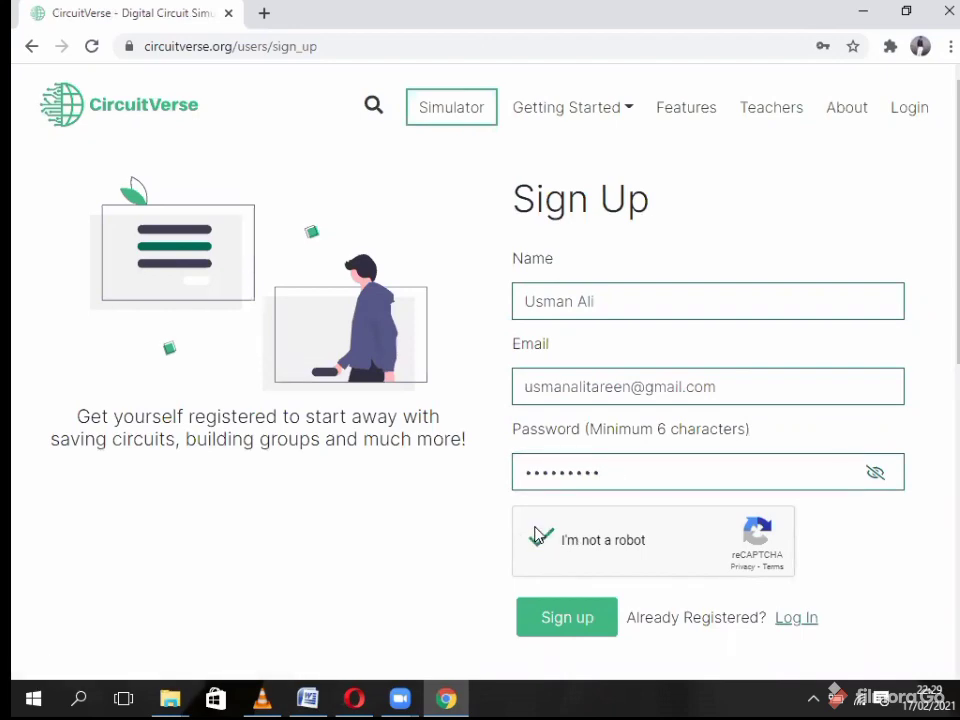
{"action": "left_click", "coordinate": [563, 614]}
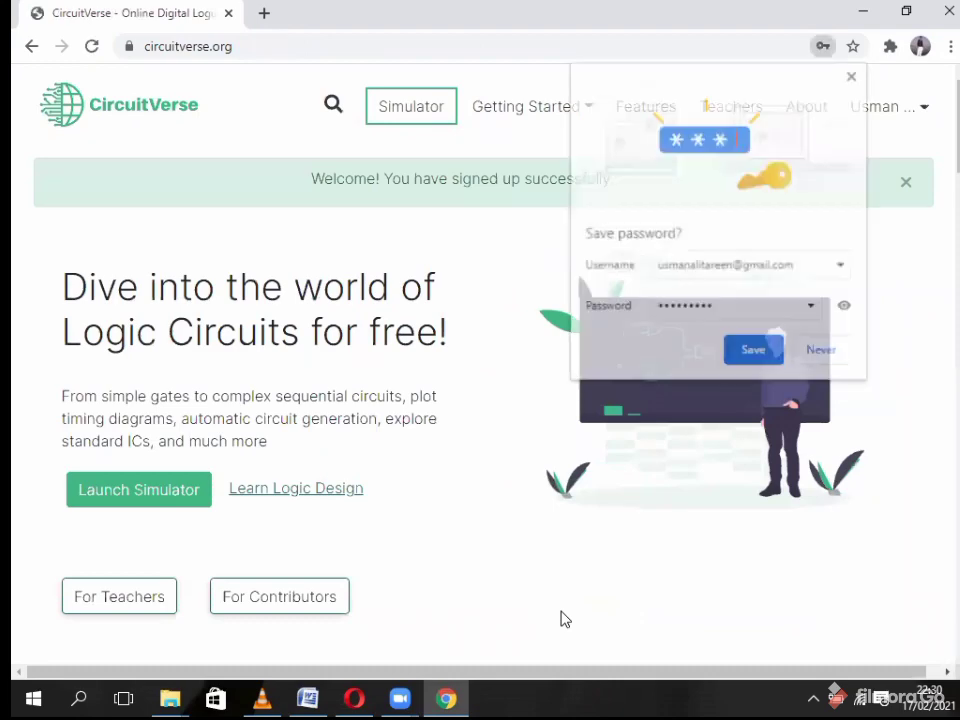
- Save the password in Chrome, dismiss the notice, and launch the simulator from the home page
{"action": "left_click", "coordinate": [755, 352]}
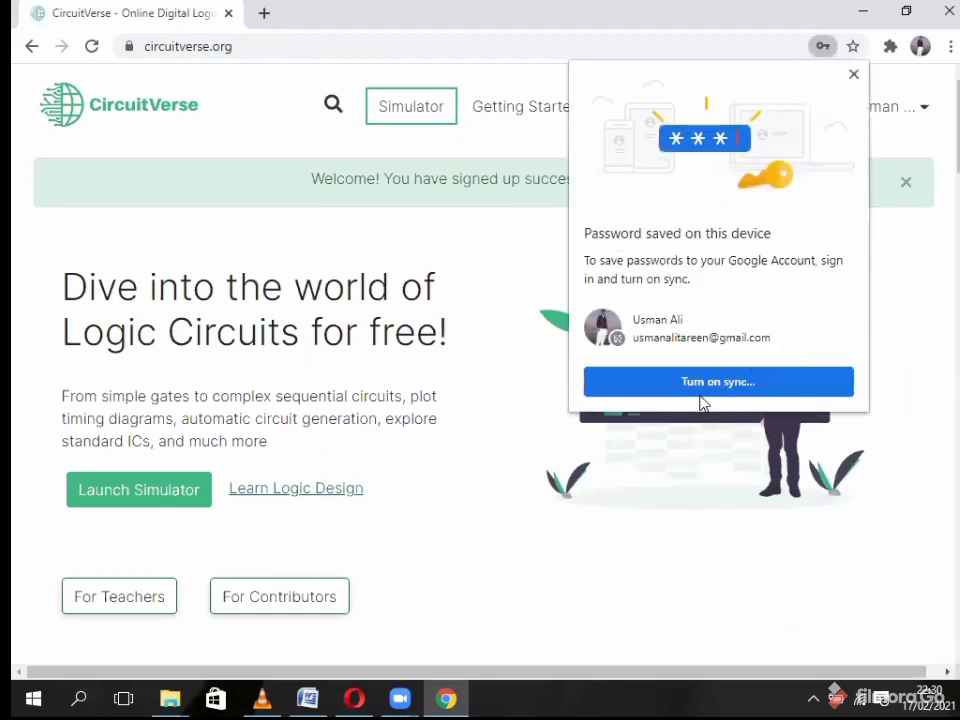
{"action": "left_click", "coordinate": [853, 77]}
{"action": "scroll", "coordinate": [943, 110], "scroll_direction": "down", "scroll_amount": 1}
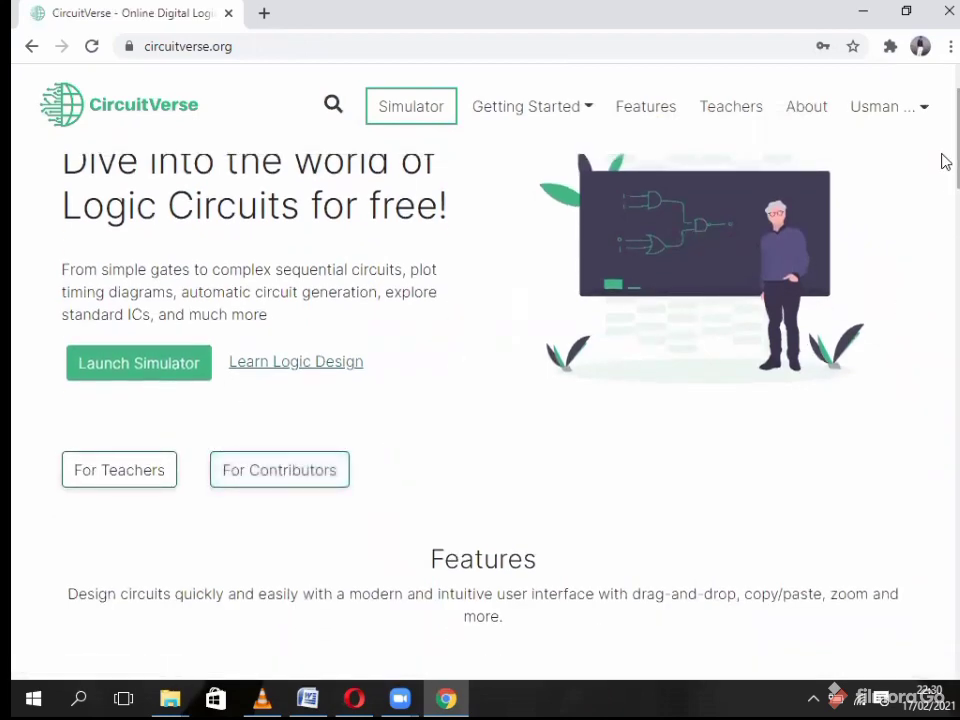
{"action": "scroll", "coordinate": [945, 162], "scroll_direction": "up", "scroll_amount": 1}
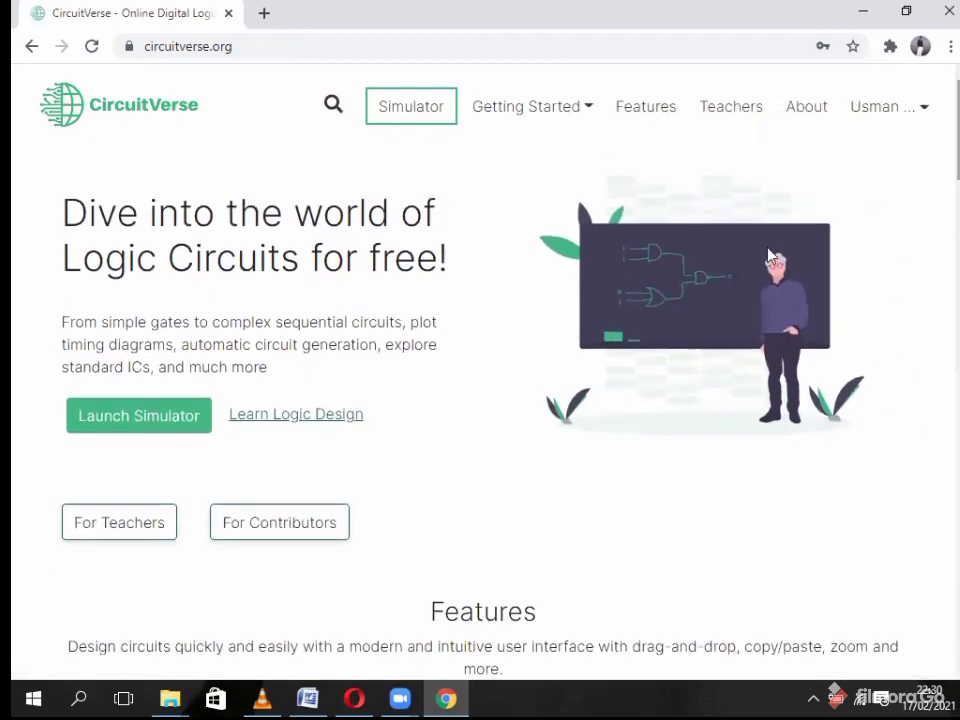
{"action": "left_click", "coordinate": [153, 414]}
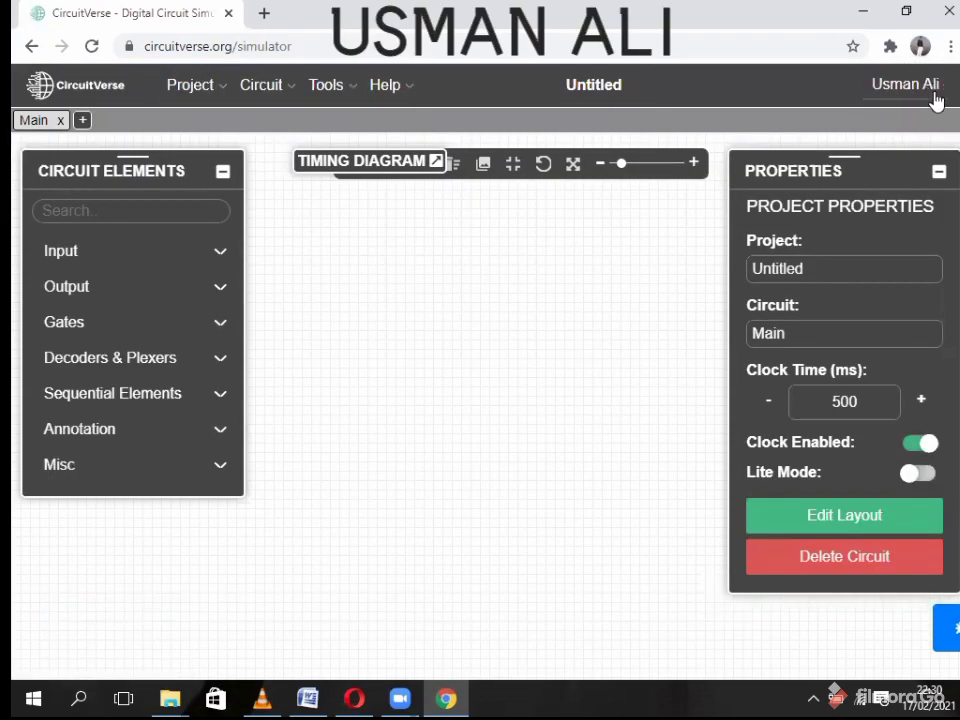
- Collapse Properties, move the Circuit Elements, Timing Diagram and toolbar panels up, and expand Gates
{"action": "left_click_drag", "start_coordinate": [363, 162], "coordinate": [318, 143]}
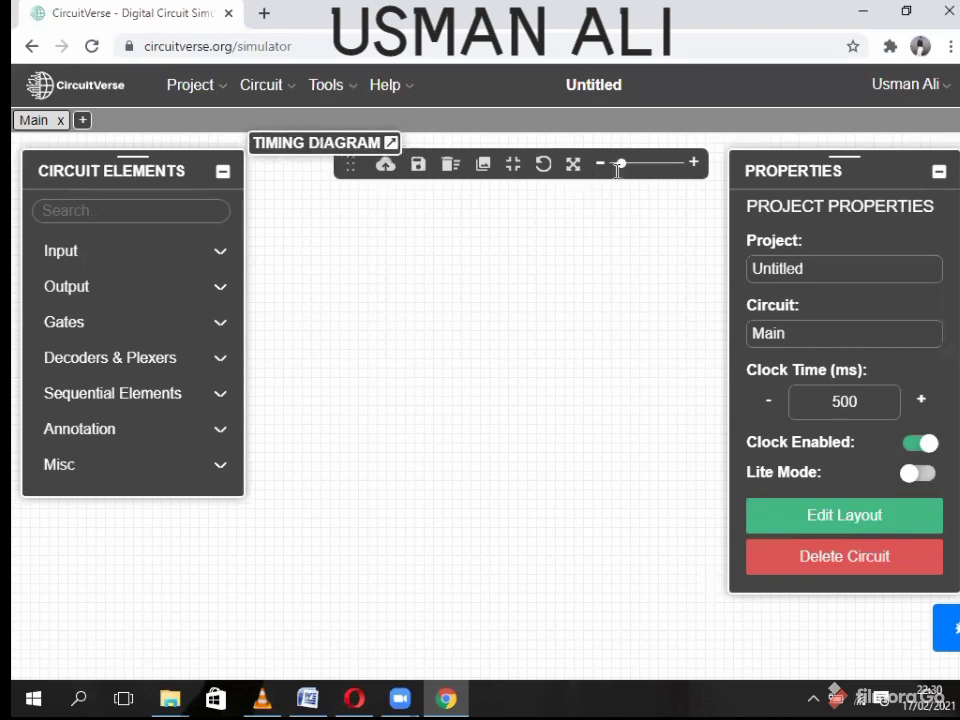
{"action": "left_click", "coordinate": [938, 178]}
{"action": "left_click_drag", "start_coordinate": [89, 168], "coordinate": [79, 150]}
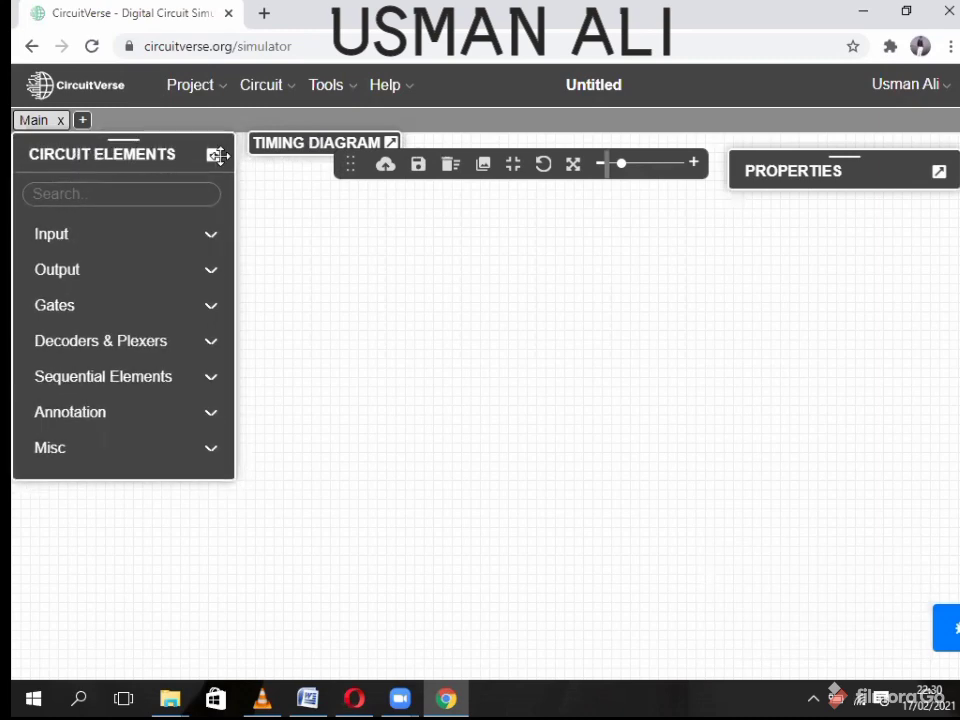
{"action": "left_click_drag", "start_coordinate": [280, 146], "coordinate": [267, 125]}
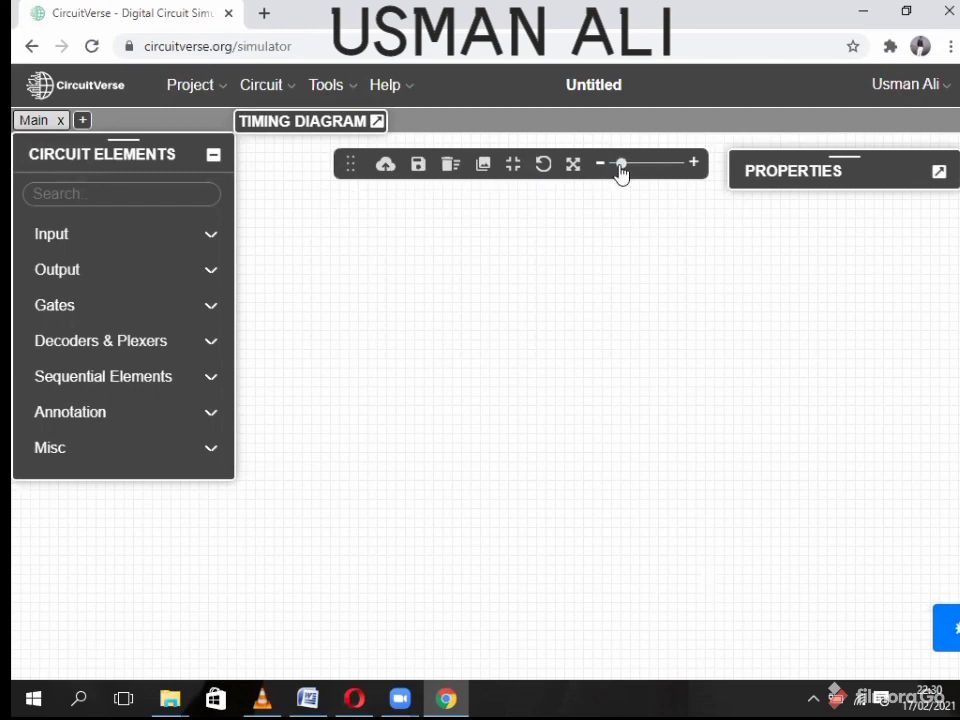
{"action": "mouse_move", "coordinate": [620, 172]}
{"action": "left_mouse_down"}
{"action": "mouse_move", "coordinate": [643, 167]}
{"action": "mouse_move", "coordinate": [630, 173]}
{"action": "left_mouse_up"}
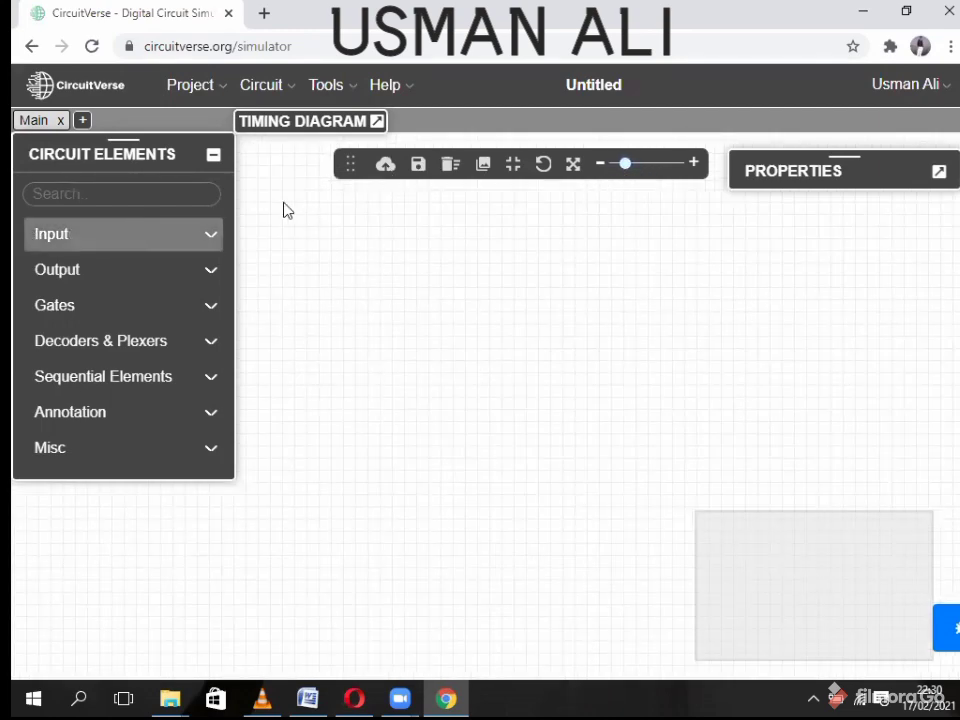
{"action": "left_click_drag", "start_coordinate": [356, 161], "coordinate": [404, 120]}
{"action": "left_click_drag", "start_coordinate": [804, 169], "coordinate": [812, 162]}
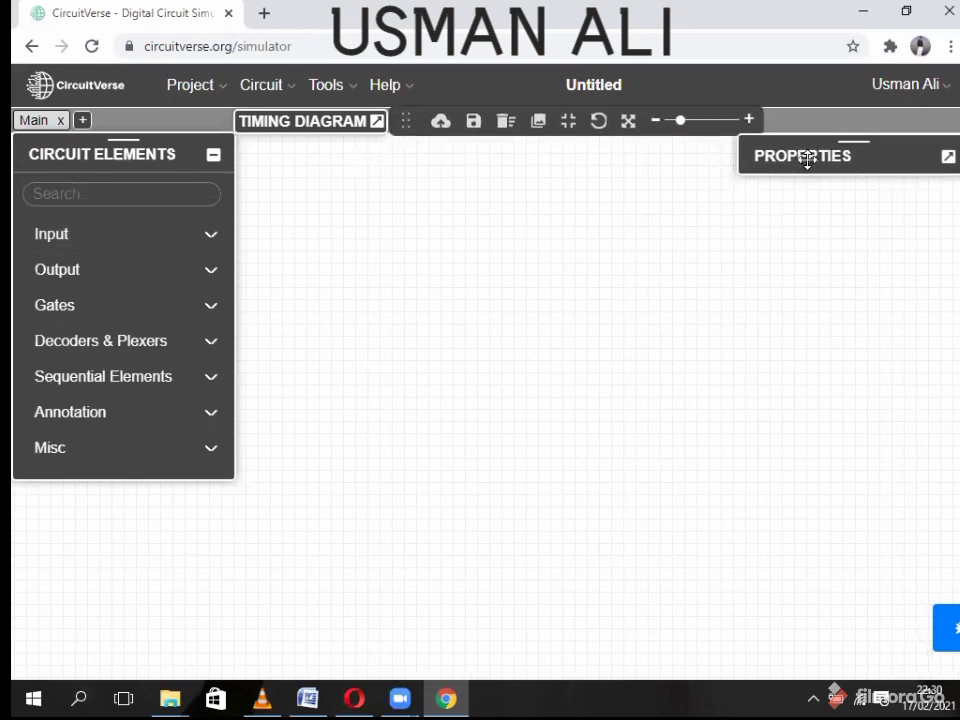
{"action": "left_click", "coordinate": [135, 232]}
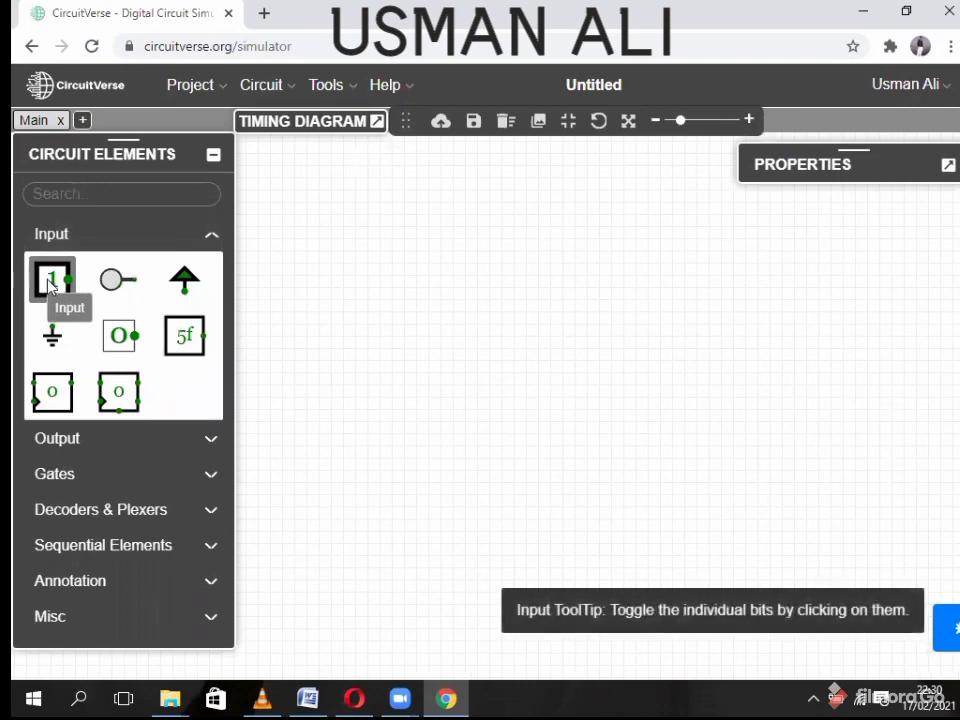
{"action": "left_click", "coordinate": [89, 472]}
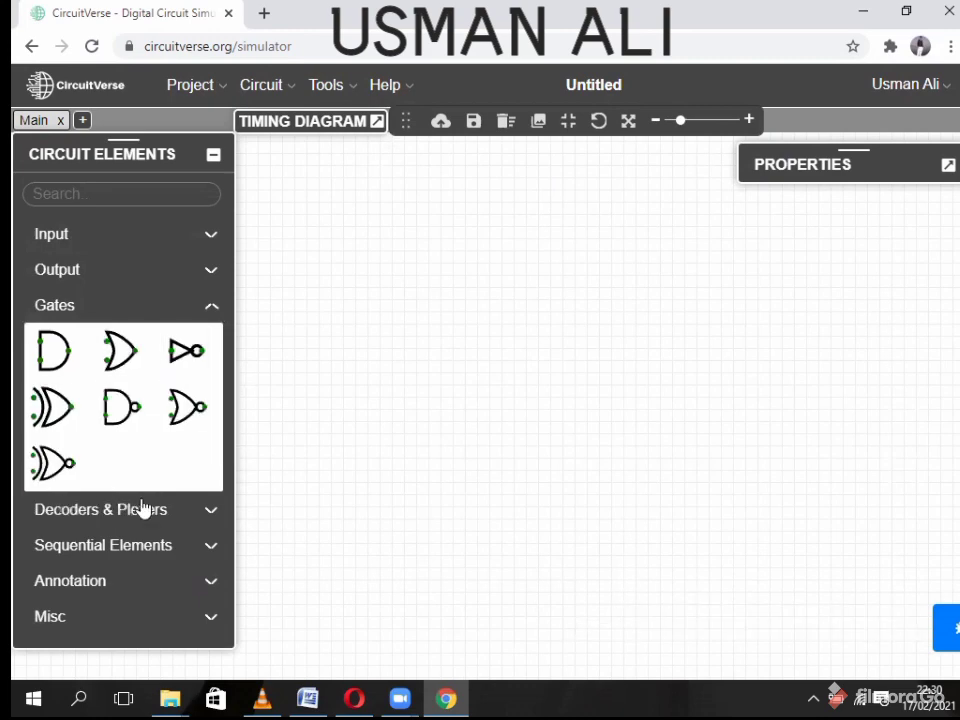
- Place two stacked Input switches set to 1, then pan and zoom the canvas
{"action": "left_click", "coordinate": [79, 240]}
{"action": "left_click", "coordinate": [38, 285]}
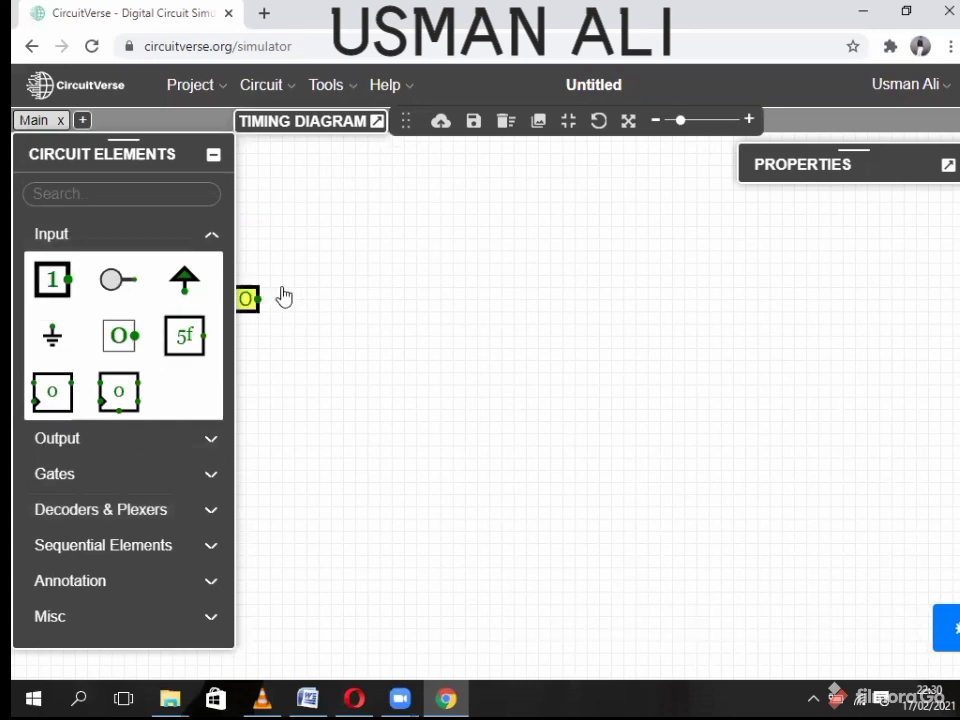
{"action": "left_click", "coordinate": [66, 290]}
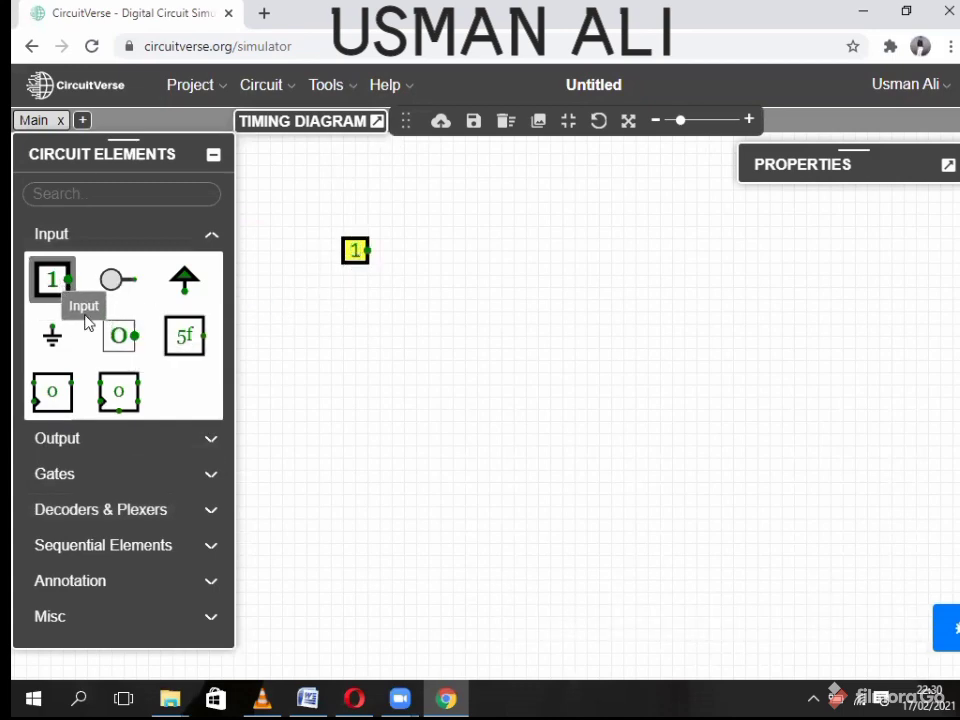
{"action": "left_click", "coordinate": [357, 282]}
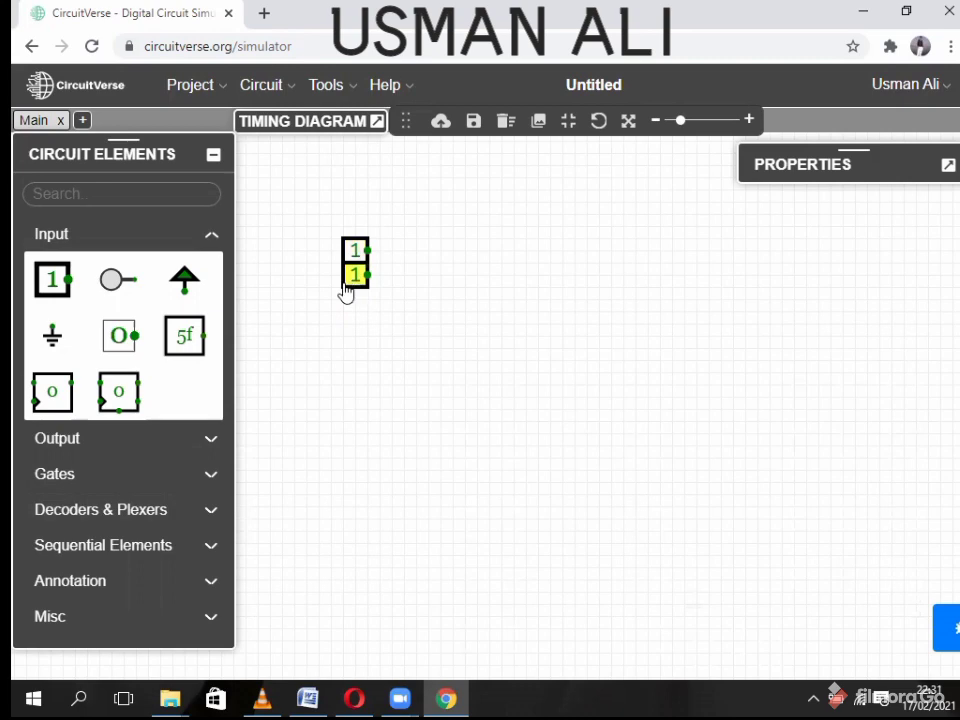
{"action": "left_click", "coordinate": [140, 240]}
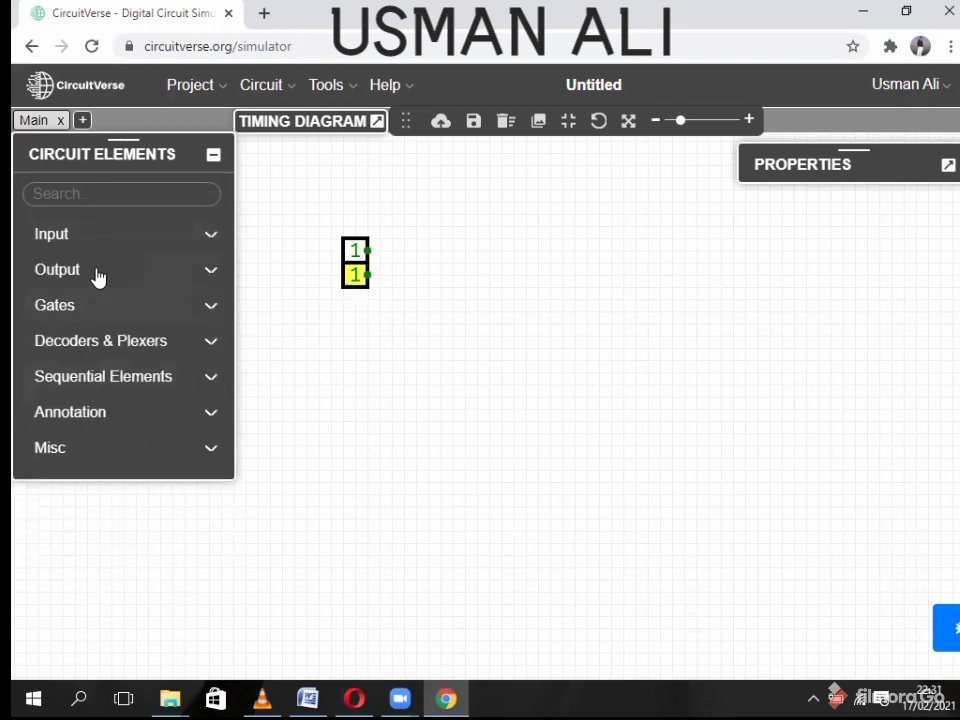
{"action": "left_click_drag", "start_coordinate": [566, 291], "coordinate": [563, 355]}
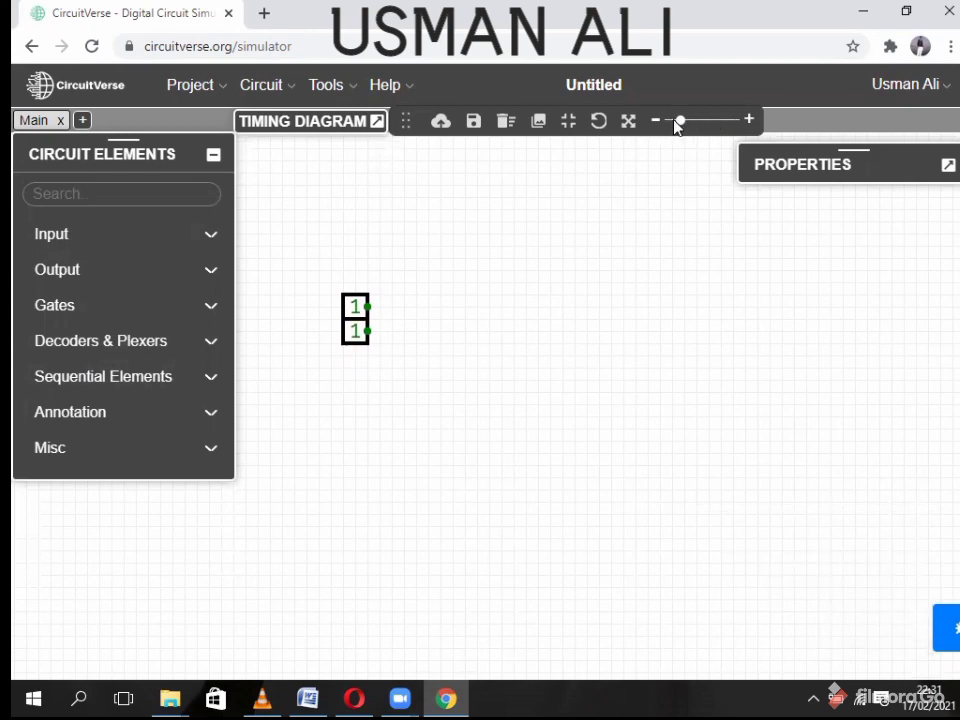
{"action": "mouse_move", "coordinate": [681, 131]}
{"action": "left_mouse_down"}
{"action": "mouse_move", "coordinate": [700, 131]}
{"action": "mouse_move", "coordinate": [673, 133]}
{"action": "left_mouse_up"}
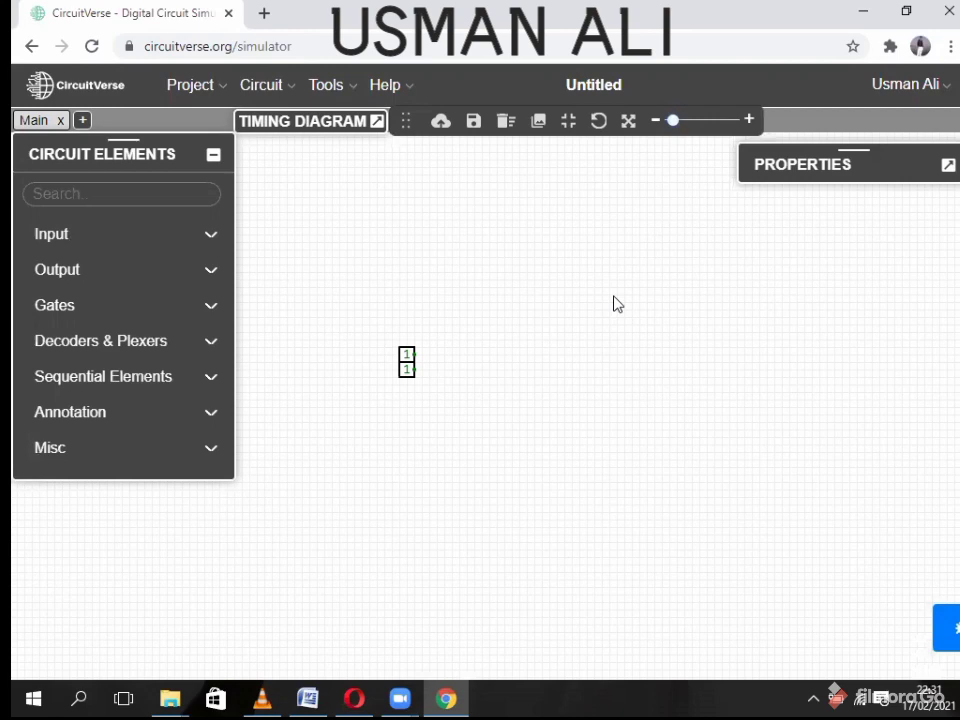
{"action": "left_click_drag", "start_coordinate": [463, 364], "coordinate": [489, 319]}
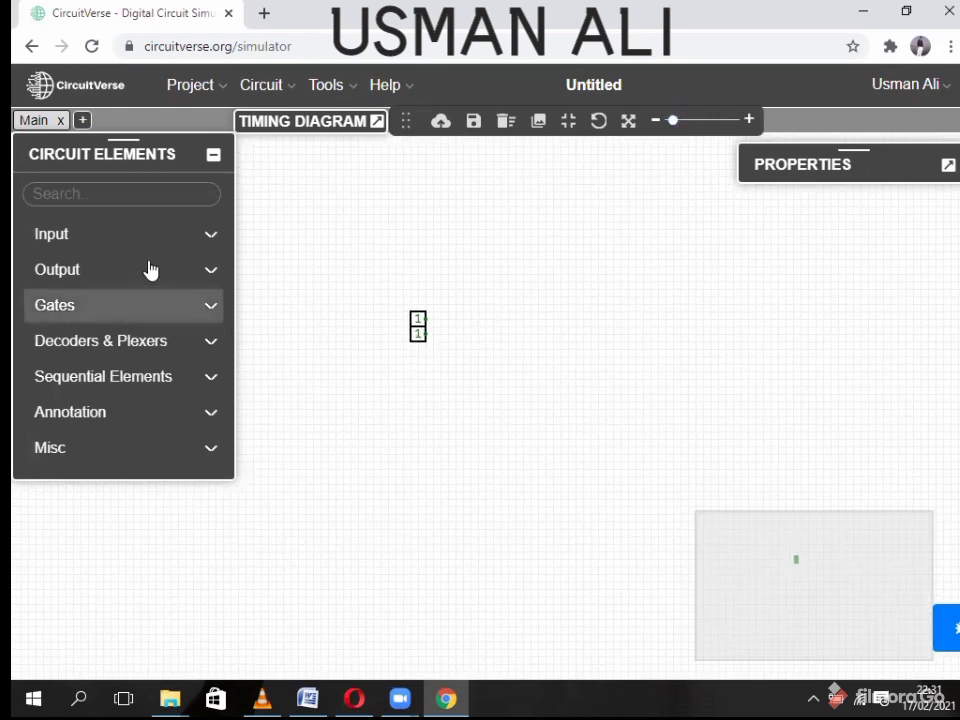
- Place an AND gate beside the inputs and wire the top input into it
{"action": "left_click", "coordinate": [80, 305]}
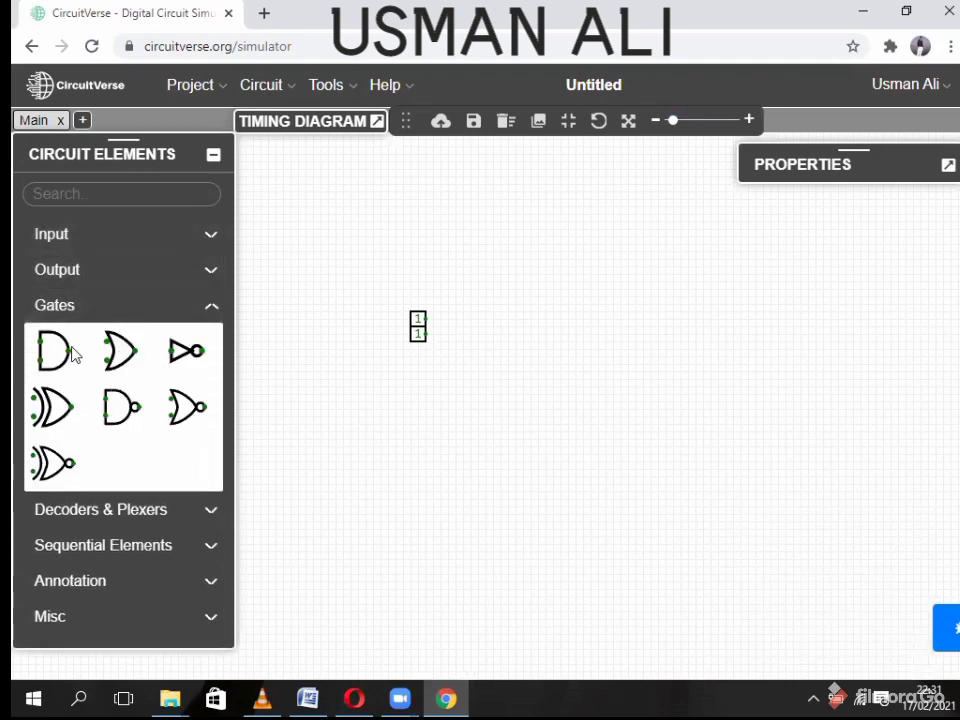
{"action": "left_click", "coordinate": [52, 350]}
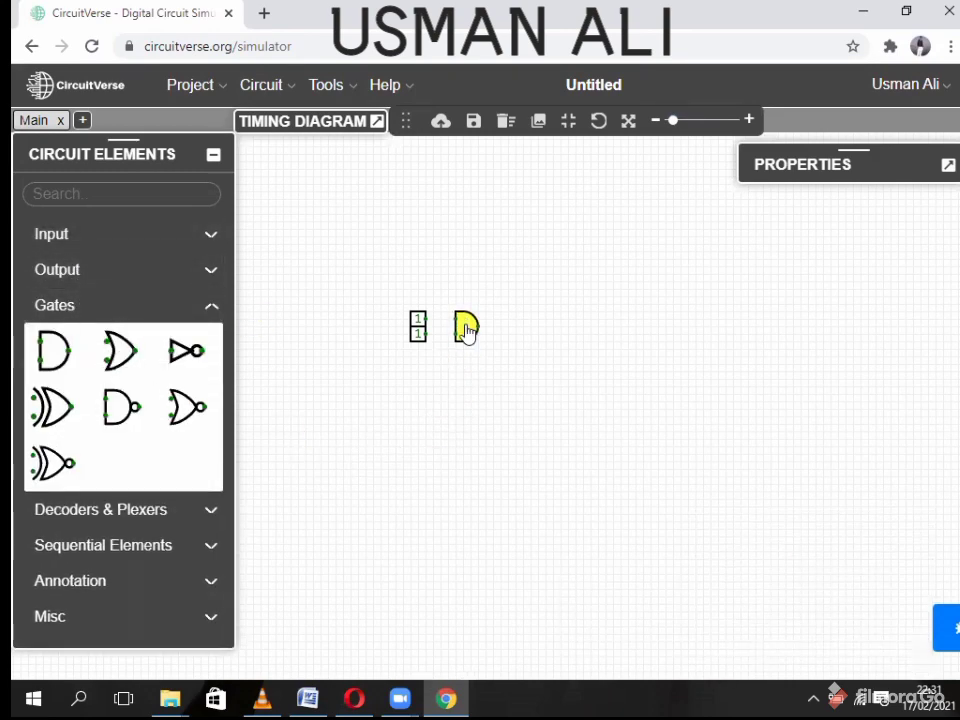
{"action": "left_click", "coordinate": [466, 330]}
{"action": "left_click_drag", "start_coordinate": [426, 320], "coordinate": [439, 321]}
{"action": "left_click_drag", "start_coordinate": [426, 333], "coordinate": [447, 332]}
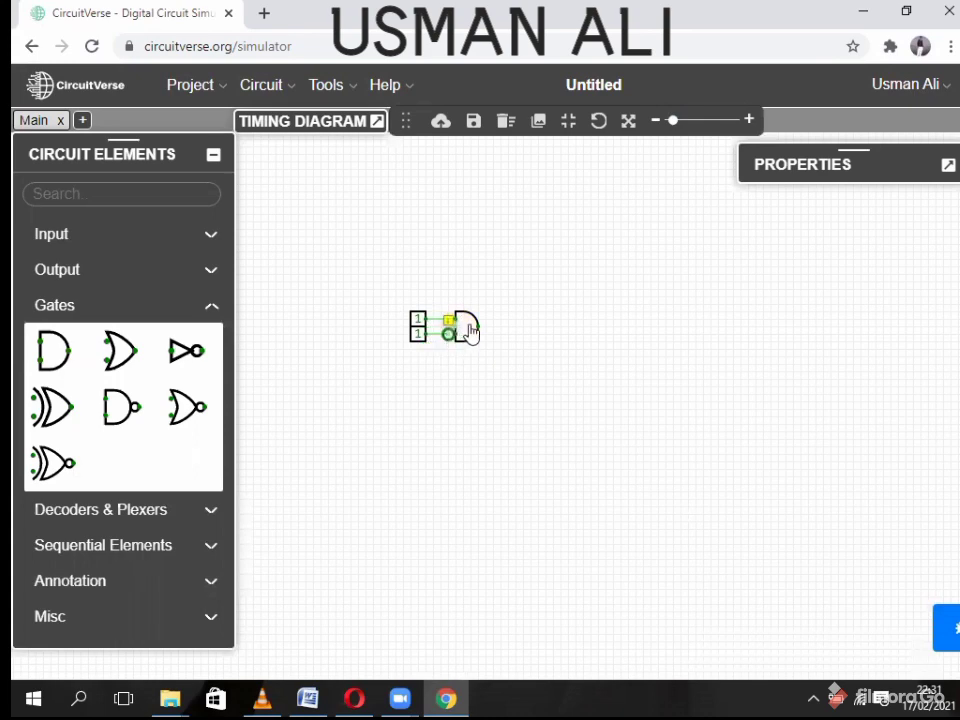
- Delete the stray wire node and connect the lower input's wire to the gate's lower input
{"action": "scroll", "coordinate": [447, 332], "scroll_direction": "up", "scroll_amount": 2}
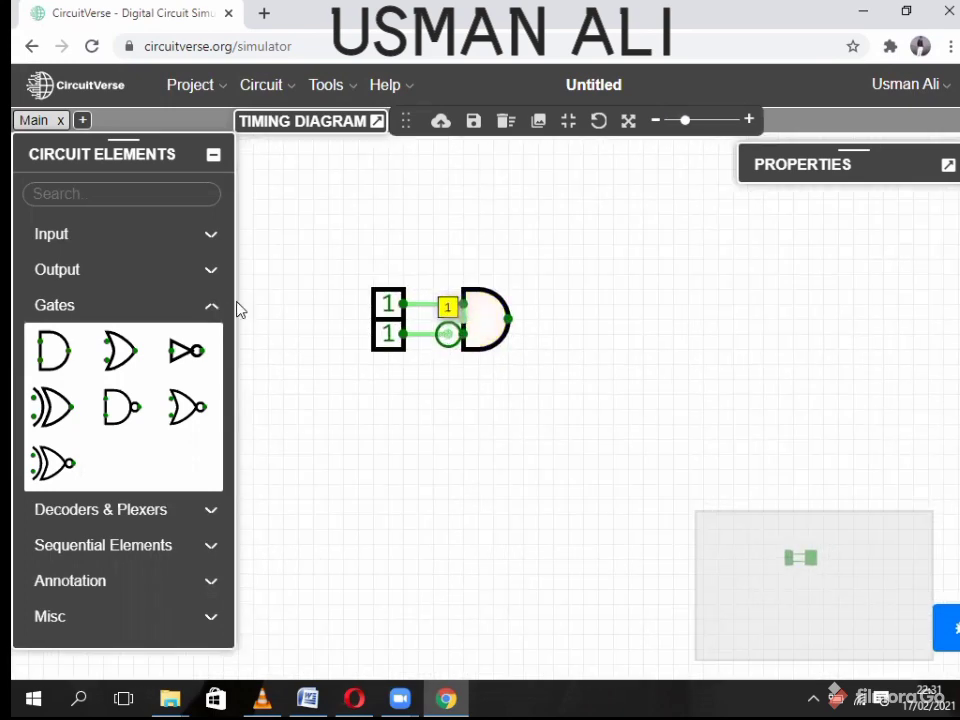
{"action": "scroll", "coordinate": [449, 336], "scroll_direction": "up", "scroll_amount": 1}
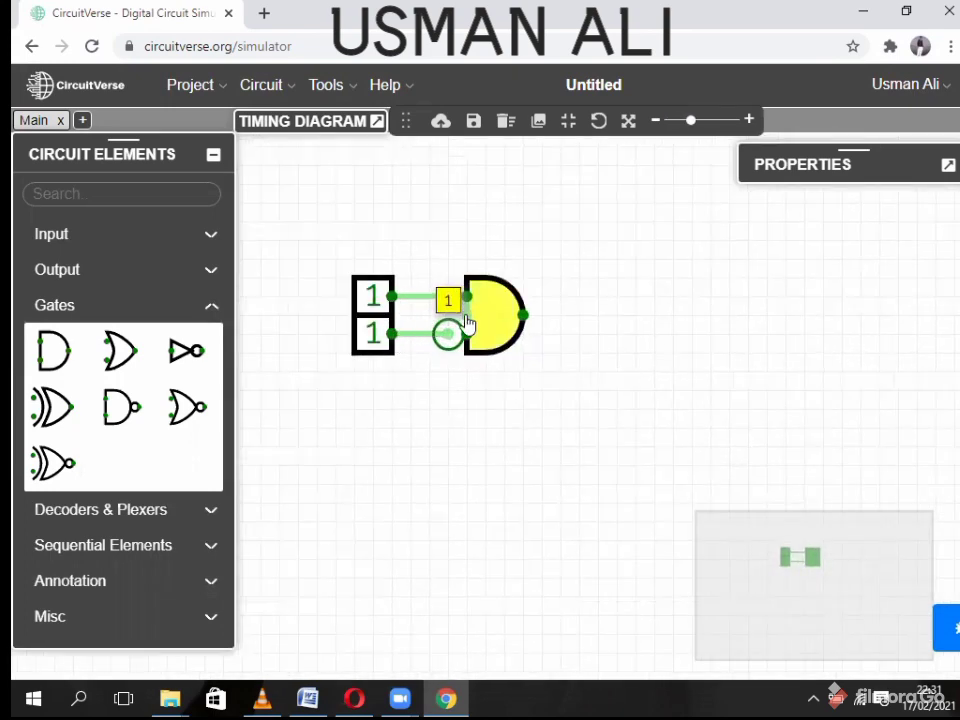
{"action": "left_click_drag", "start_coordinate": [468, 316], "coordinate": [489, 327]}
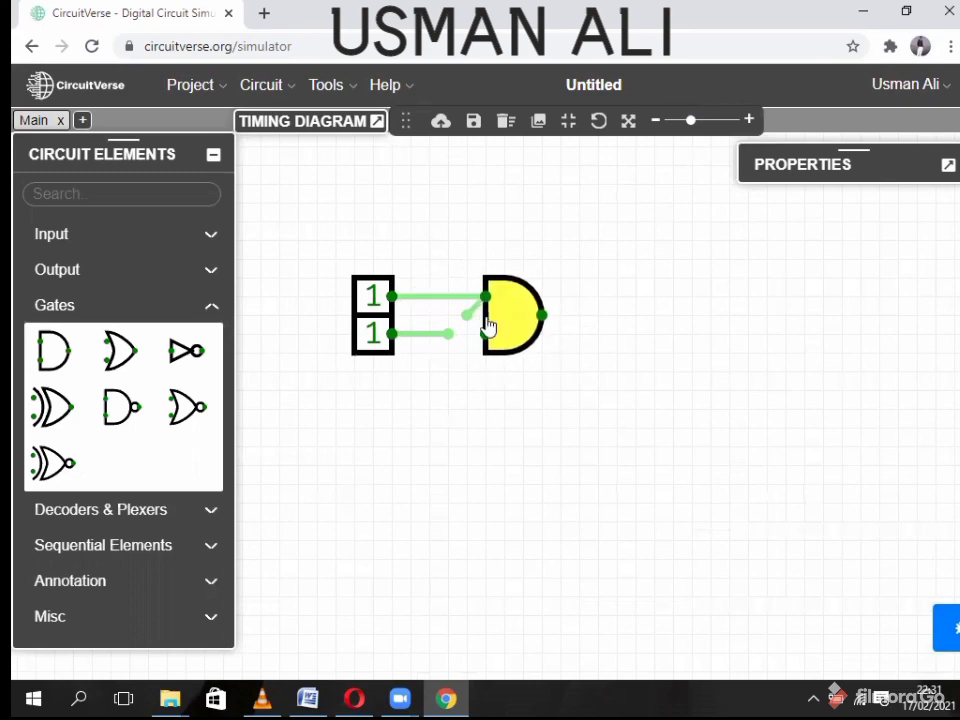
{"action": "right_click", "coordinate": [467, 313]}
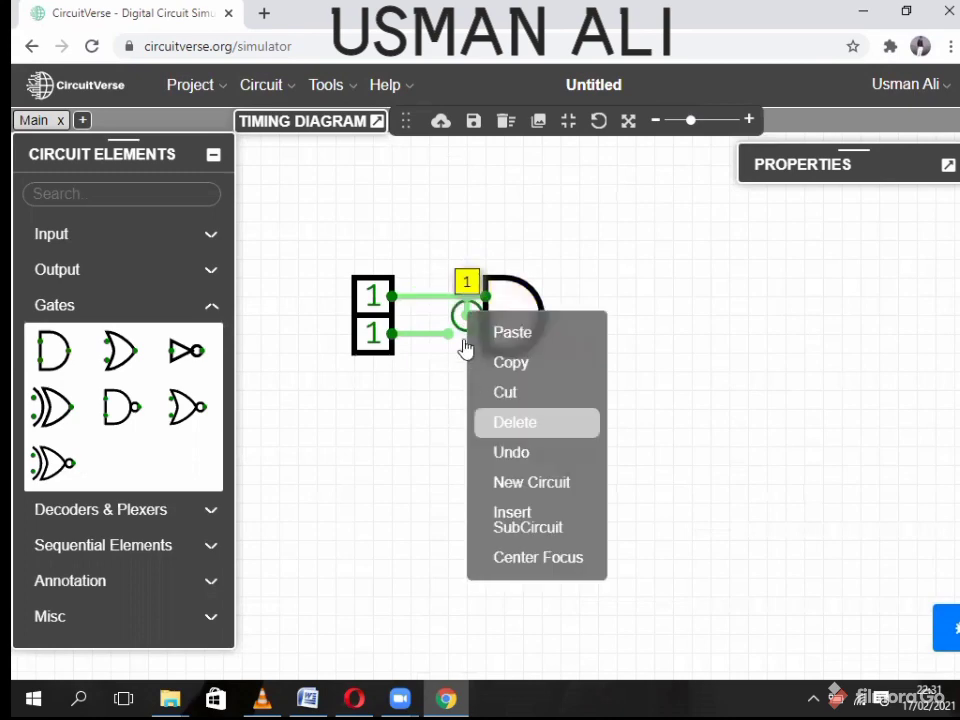
{"action": "left_click", "coordinate": [516, 422]}
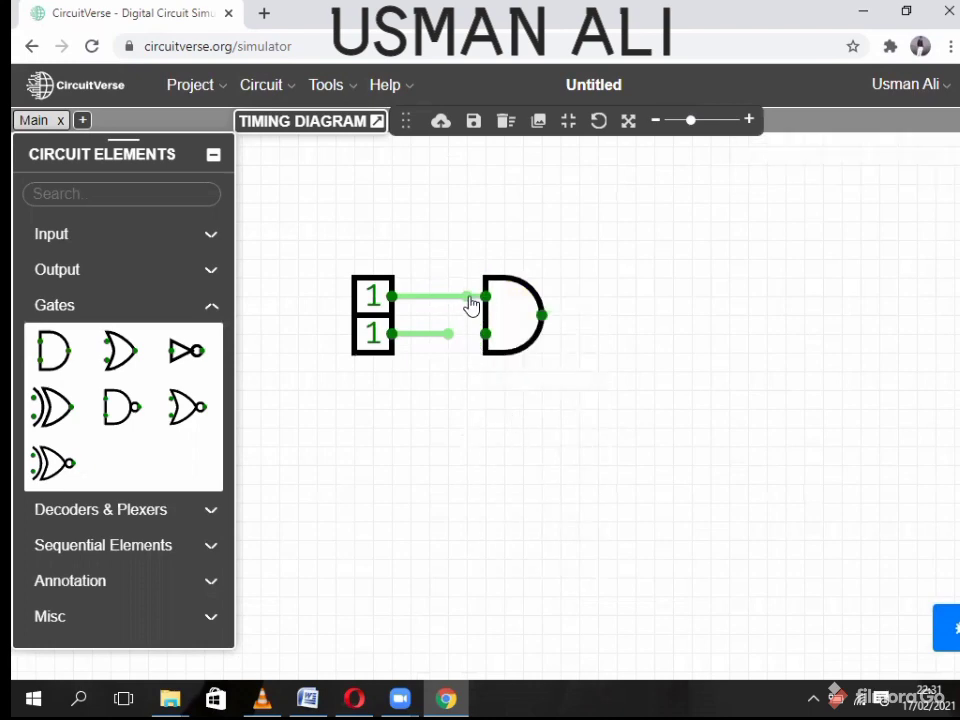
{"action": "left_click_drag", "start_coordinate": [450, 338], "coordinate": [482, 315]}
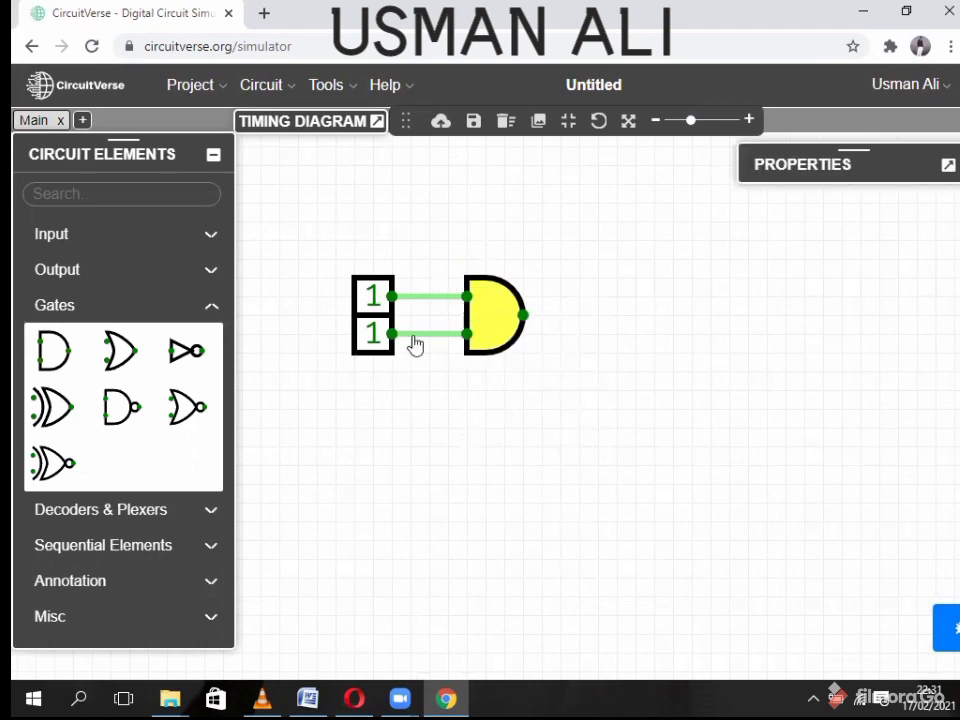
- Place an output probe, wire the AND output to it, and toggle both inputs to 0
{"action": "left_click", "coordinate": [118, 272]}
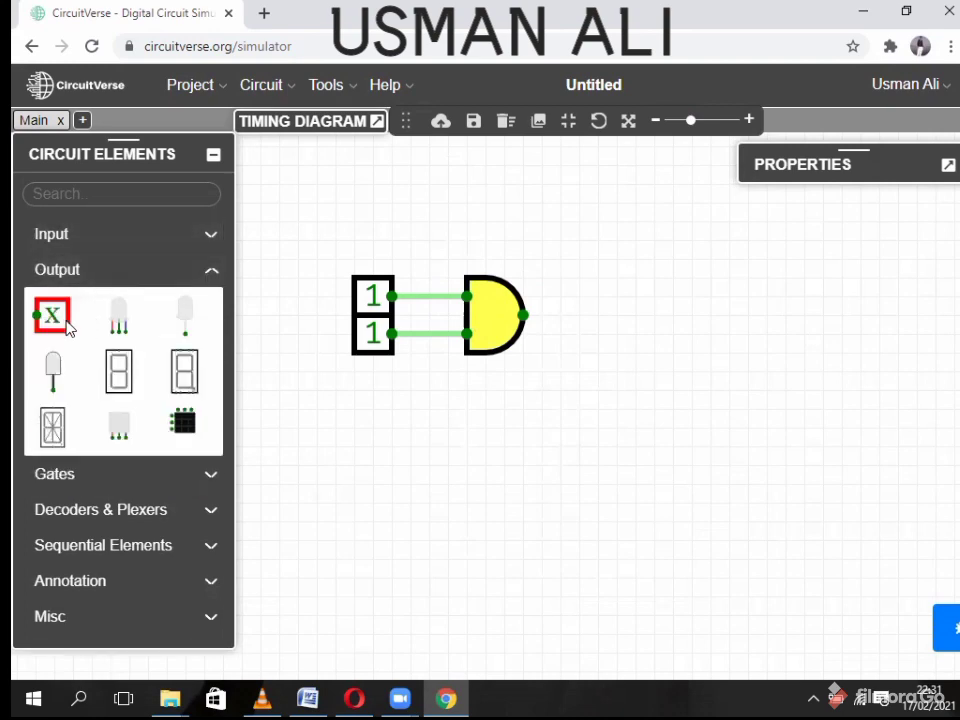
{"action": "left_click", "coordinate": [66, 323]}
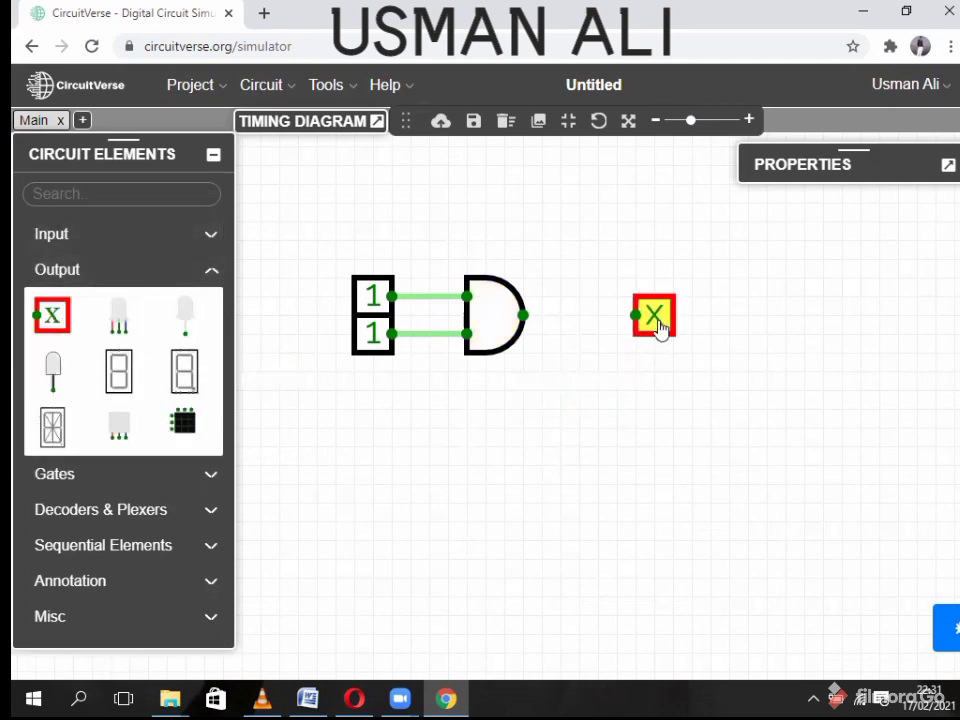
{"action": "mouse_move", "coordinate": [621, 315]}
{"action": "left_mouse_down"}
{"action": "mouse_move", "coordinate": [638, 326]}
{"action": "mouse_move", "coordinate": [636, 316]}
{"action": "left_mouse_up"}
{"action": "left_click_drag", "start_coordinate": [579, 394], "coordinate": [580, 406]}
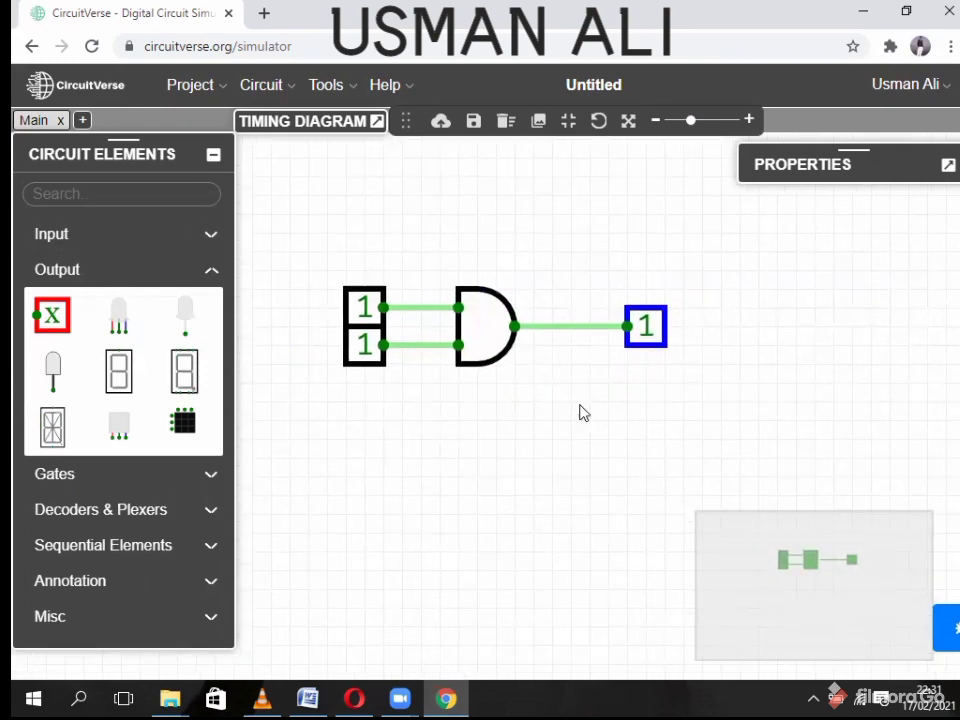
{"action": "scroll", "coordinate": [581, 411], "scroll_direction": "down", "scroll_amount": 3}
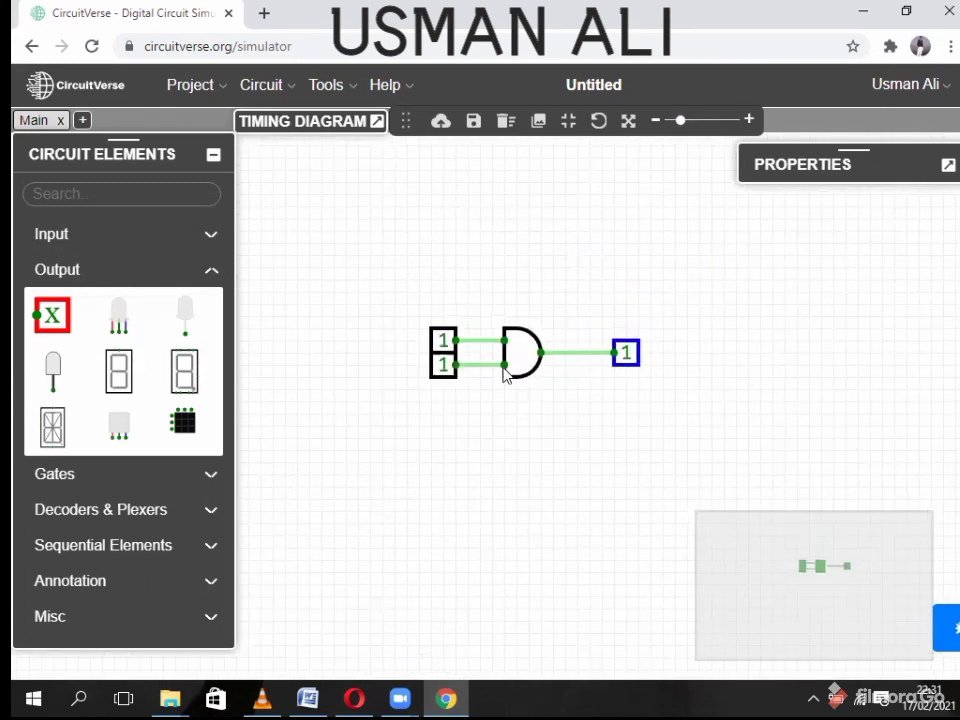
{"action": "left_click", "coordinate": [443, 340]}
{"action": "left_click", "coordinate": [443, 365]}
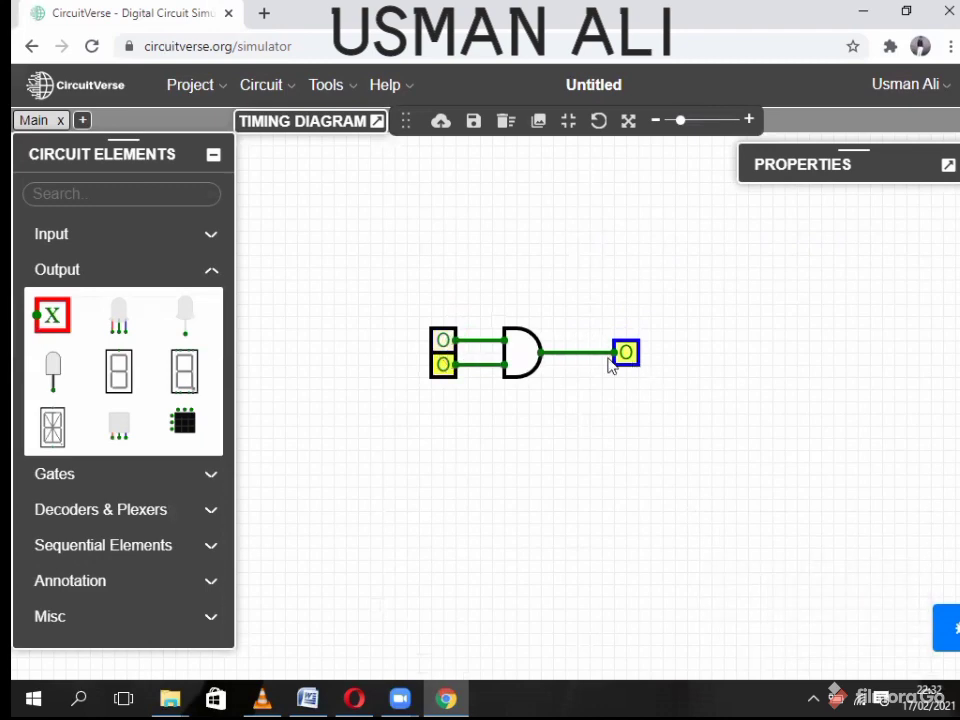
- Test the AND gate by setting both inputs to 1, then the top back to 0
{"action": "left_click", "coordinate": [442, 341]}
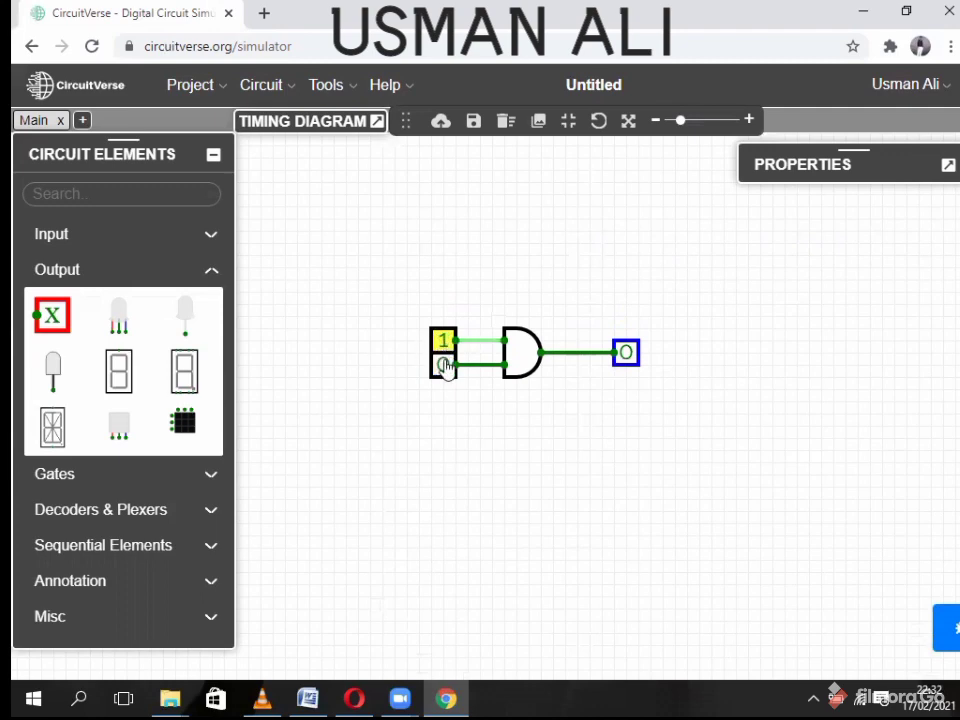
{"action": "left_click", "coordinate": [444, 365]}
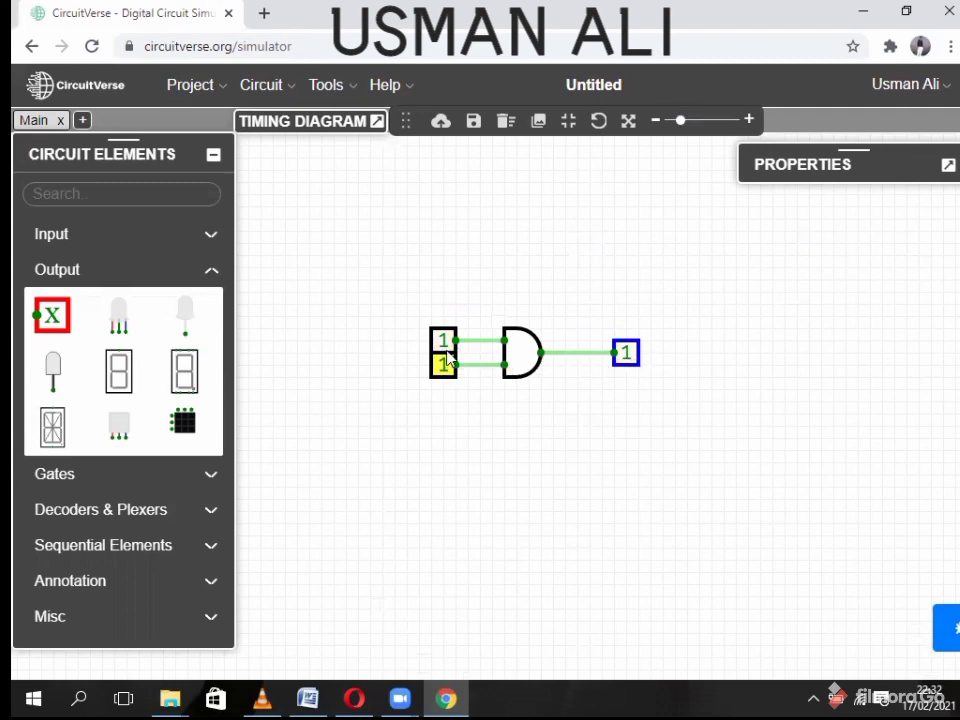
{"action": "left_click", "coordinate": [441, 343]}
- Label the top input A, settling its Label Direction on LEFT
{"action": "left_click", "coordinate": [948, 165]}
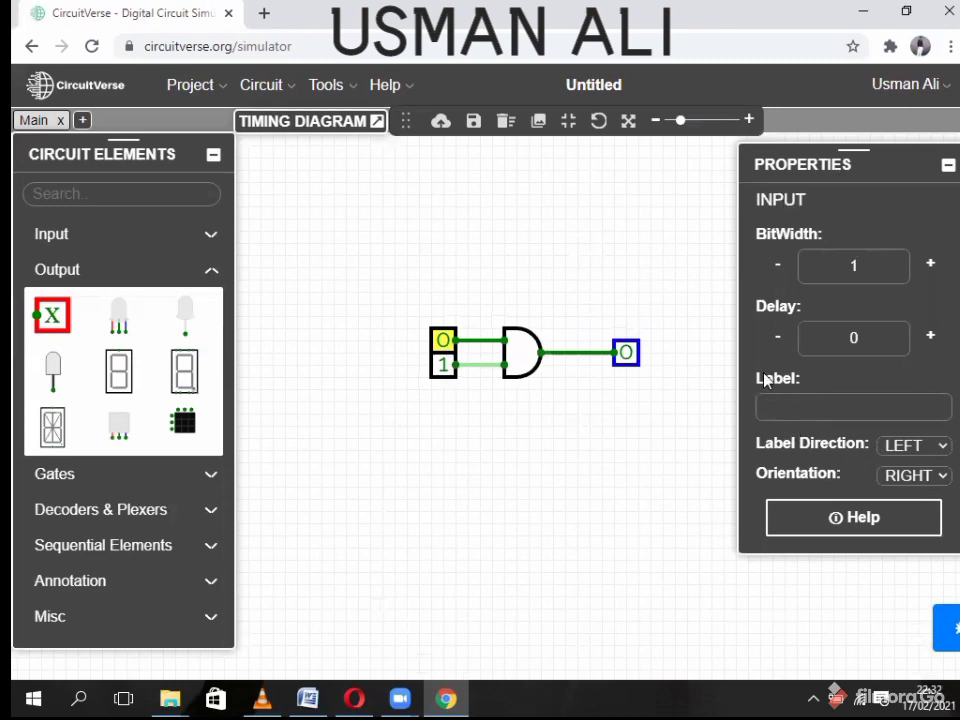
{"action": "left_click", "coordinate": [790, 406]}
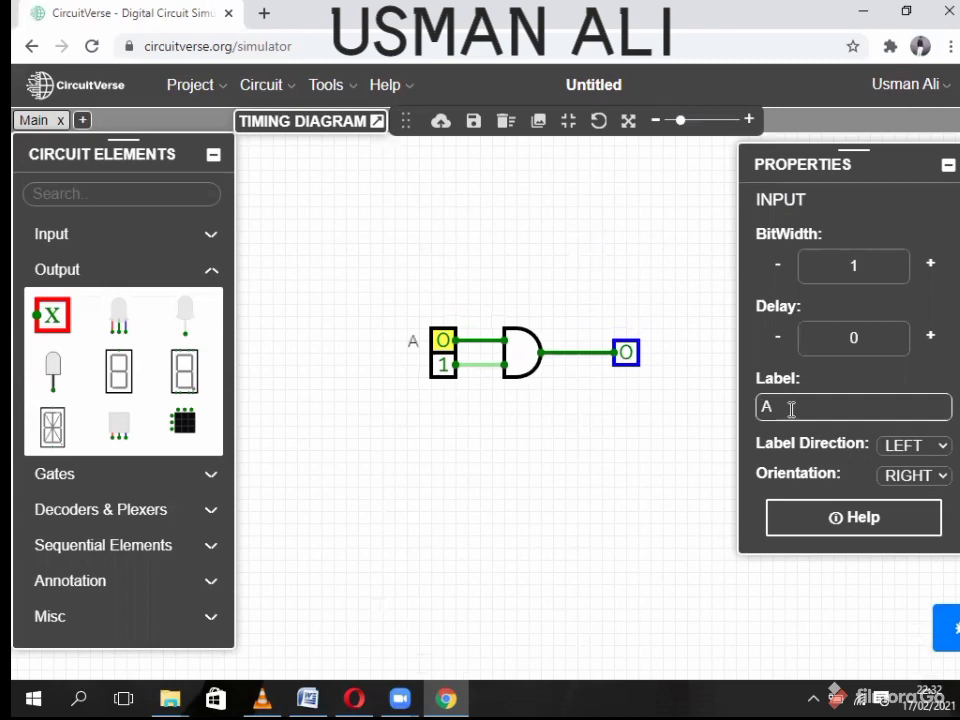
{"action": "left_click", "coordinate": [916, 447]}
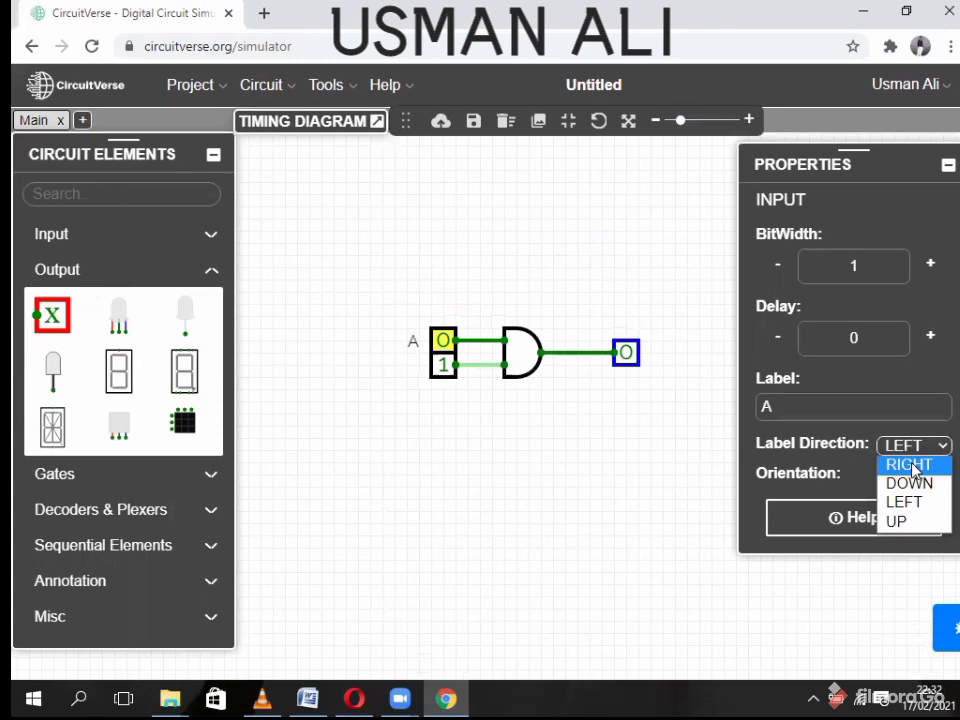
{"action": "left_click", "coordinate": [913, 466]}
{"action": "left_click", "coordinate": [935, 445]}
{"action": "left_click", "coordinate": [911, 484]}
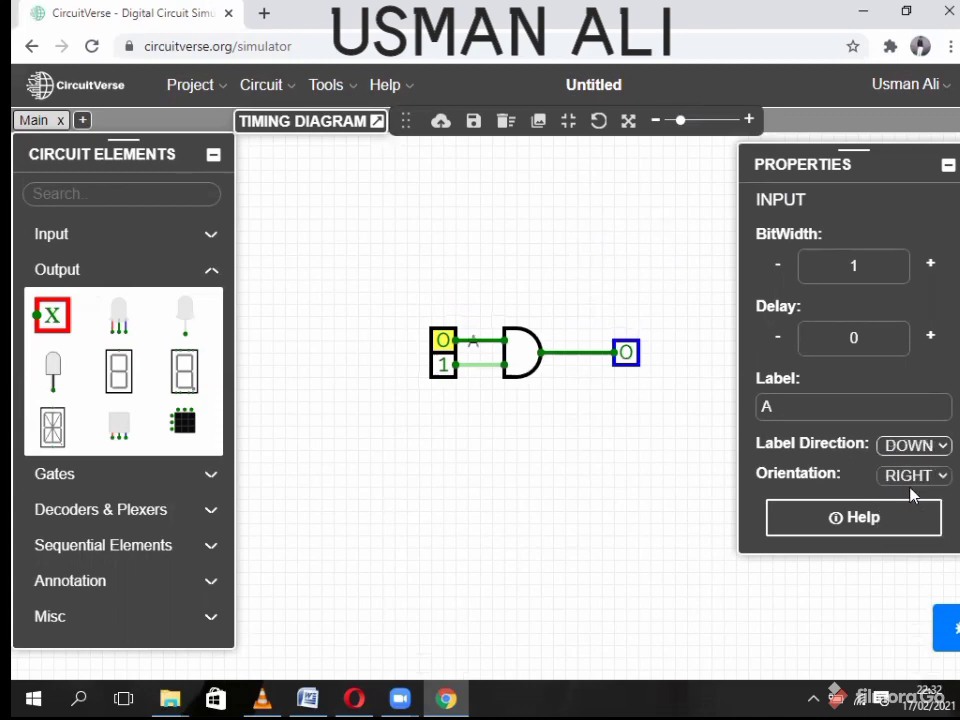
{"action": "left_click", "coordinate": [908, 448]}
{"action": "left_click", "coordinate": [910, 490]}
{"action": "left_click", "coordinate": [911, 446]}
{"action": "left_click", "coordinate": [897, 520]}
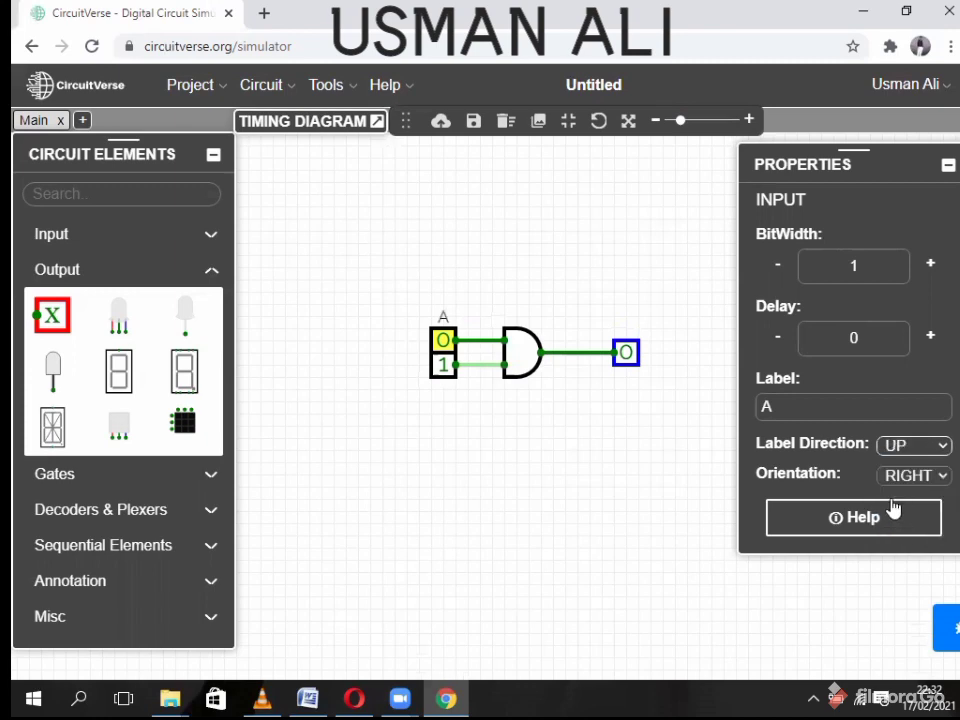
{"action": "left_click", "coordinate": [893, 447]}
{"action": "left_click", "coordinate": [909, 503]}
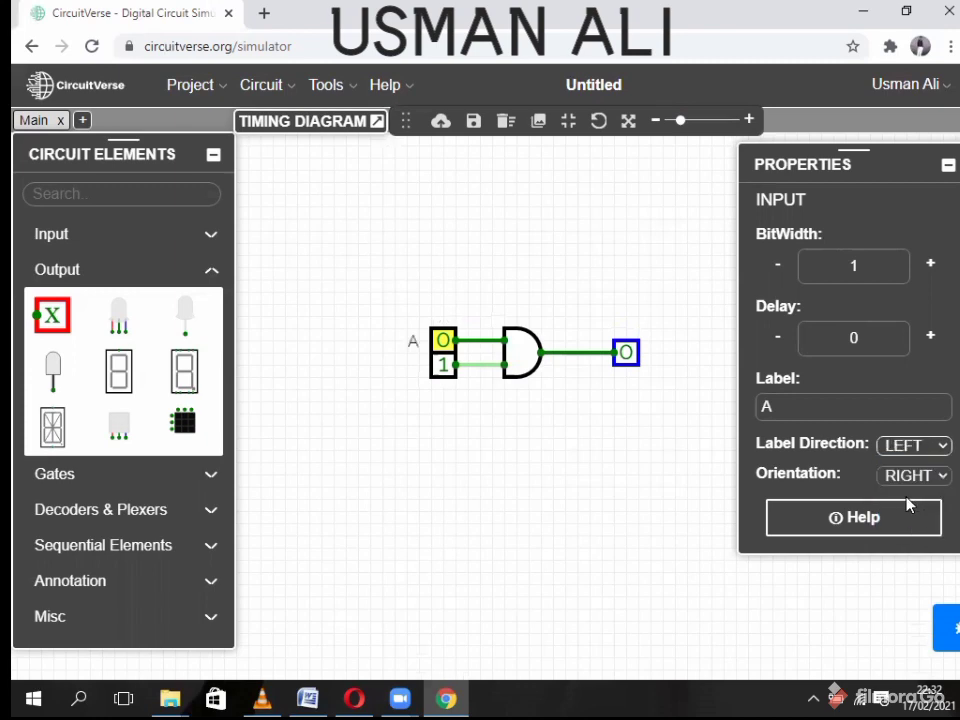
- Set the bottom input to 0, label it B, then select the output probe
{"action": "left_click", "coordinate": [443, 365]}
{"action": "left_click", "coordinate": [830, 411]}
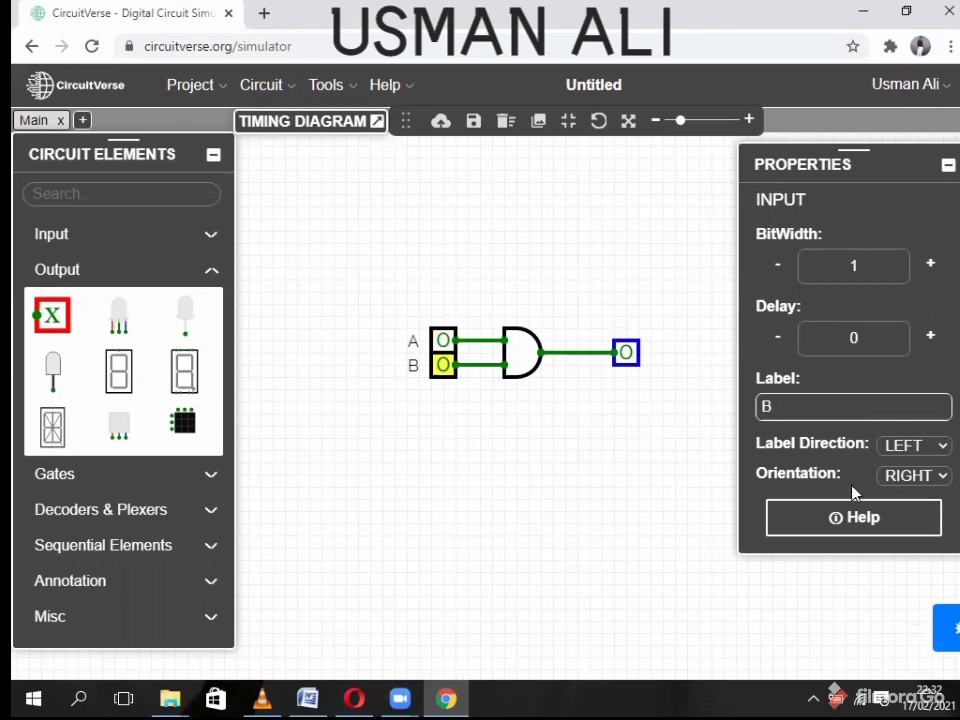
{"action": "left_click", "coordinate": [604, 411]}
{"action": "left_click", "coordinate": [626, 352]}
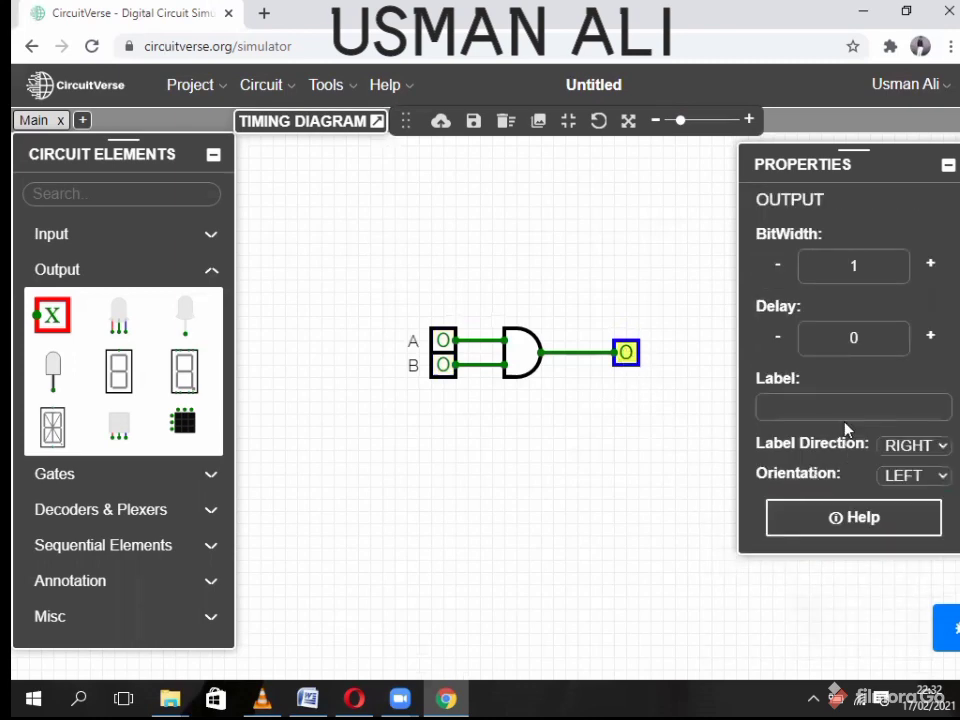
- Label the output probe 'output' and collapse the Properties panel
{"action": "left_click", "coordinate": [801, 406]}
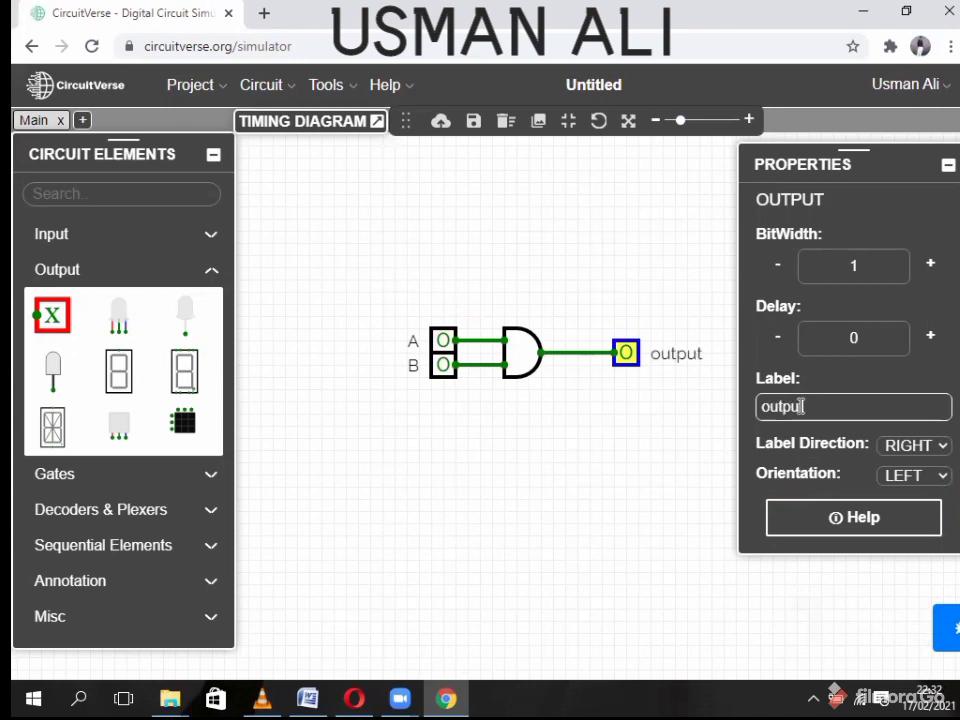
{"action": "left_click", "coordinate": [688, 437]}
{"action": "left_click", "coordinate": [948, 165]}
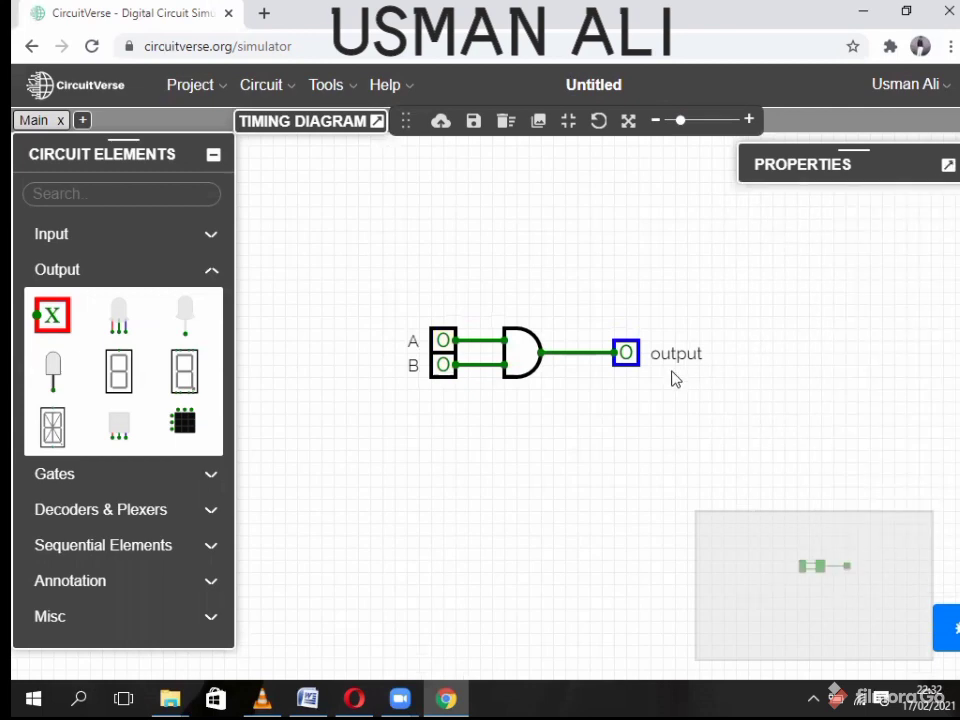
{"action": "left_click_drag", "start_coordinate": [597, 425], "coordinate": [555, 401]}
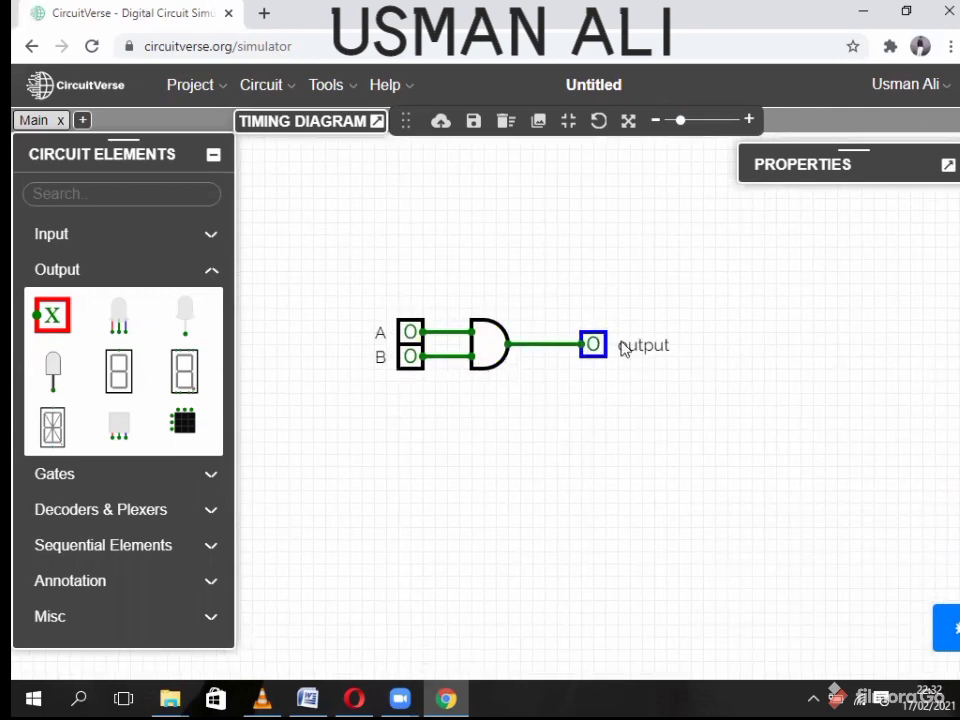
- Label the AND gate 'And gate' with Label Direction UP, then collapse Properties
{"action": "left_click", "coordinate": [495, 343]}
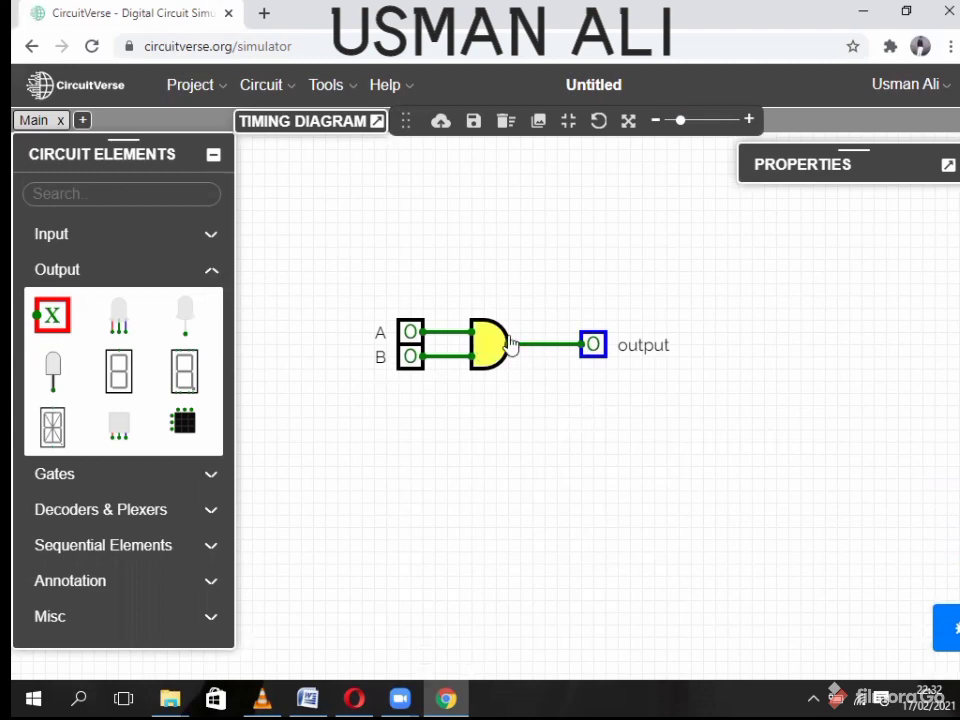
{"action": "left_click", "coordinate": [948, 165]}
{"action": "left_click", "coordinate": [791, 481]}
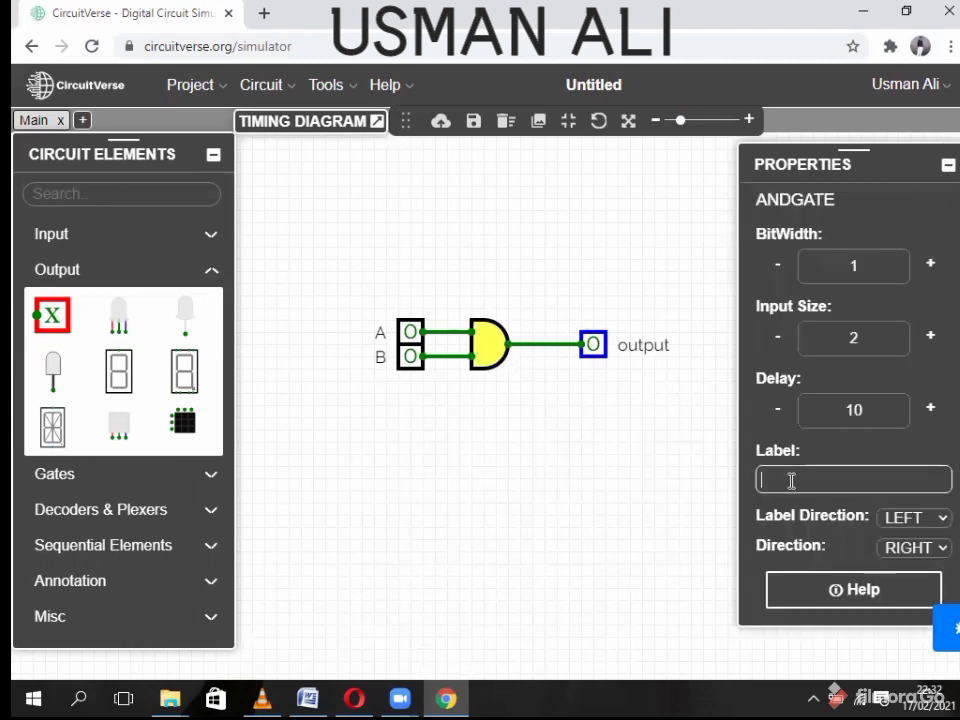
{"action": "type", "text": "And gate"}
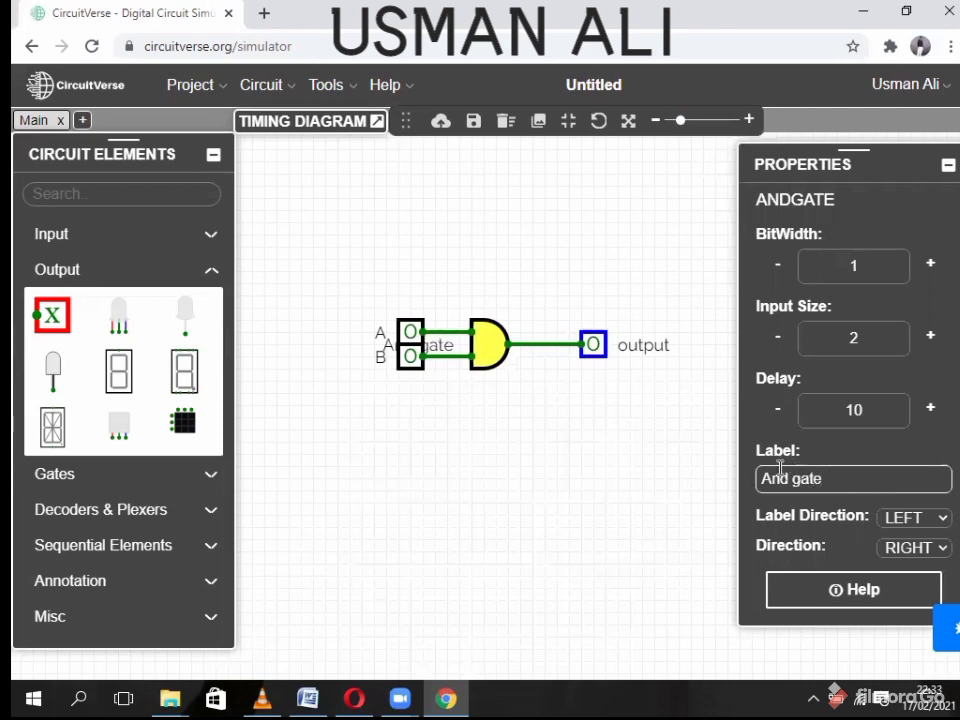
{"action": "left_click", "coordinate": [913, 517]}
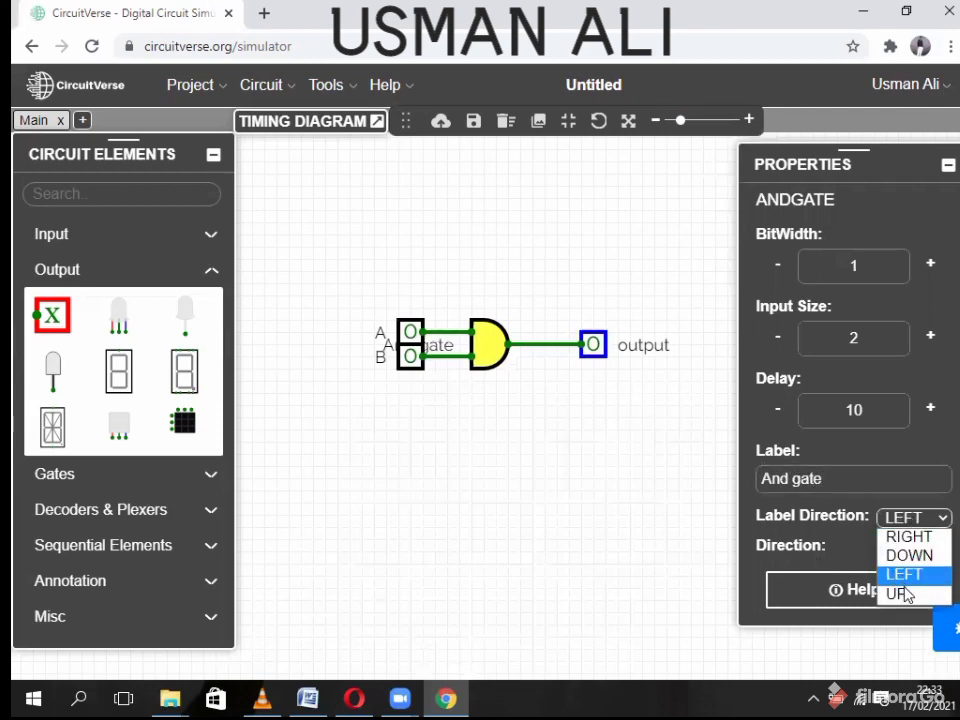
{"action": "left_click", "coordinate": [905, 594]}
{"action": "left_click", "coordinate": [652, 482]}
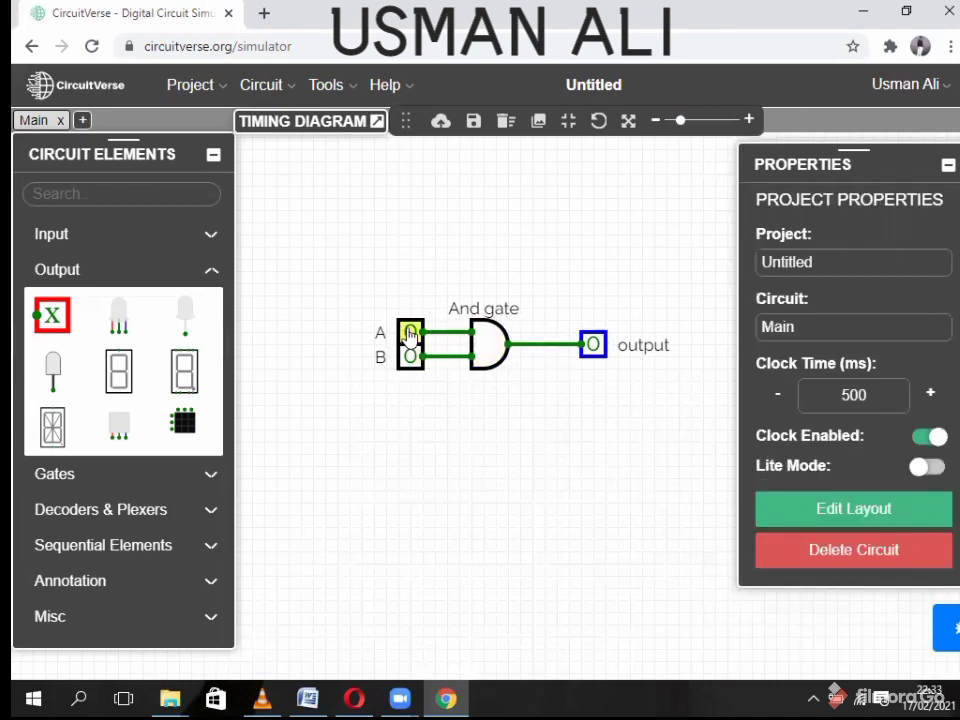
{"action": "left_click", "coordinate": [947, 165]}
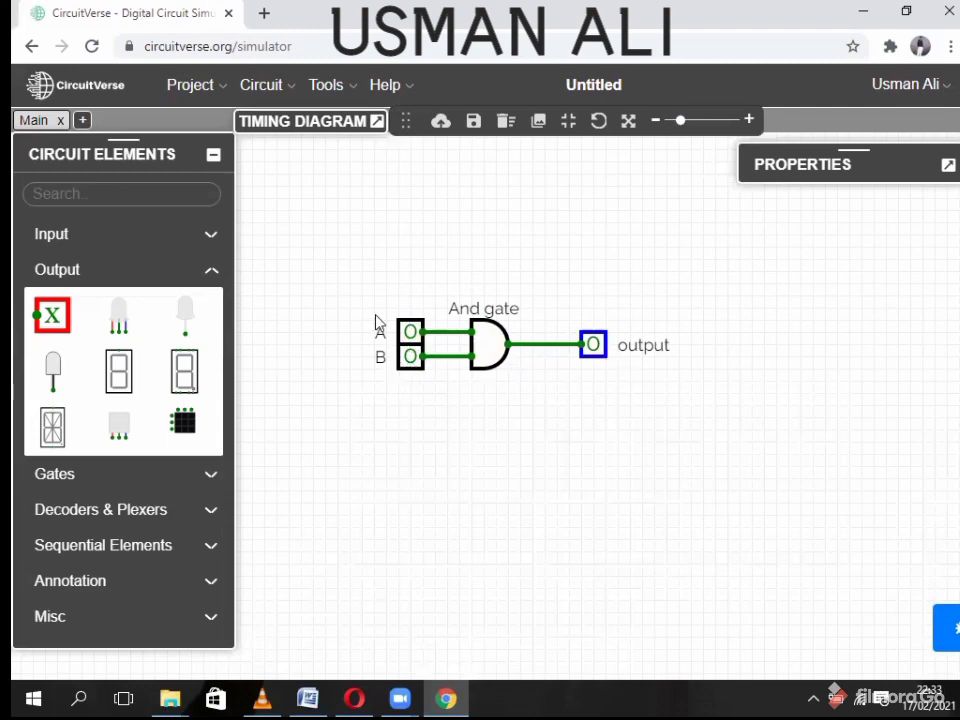
- Toggle inputs A and B through 1/0 combinations until both are 1 and the AND output reads 1
{"action": "left_click", "coordinate": [410, 332]}
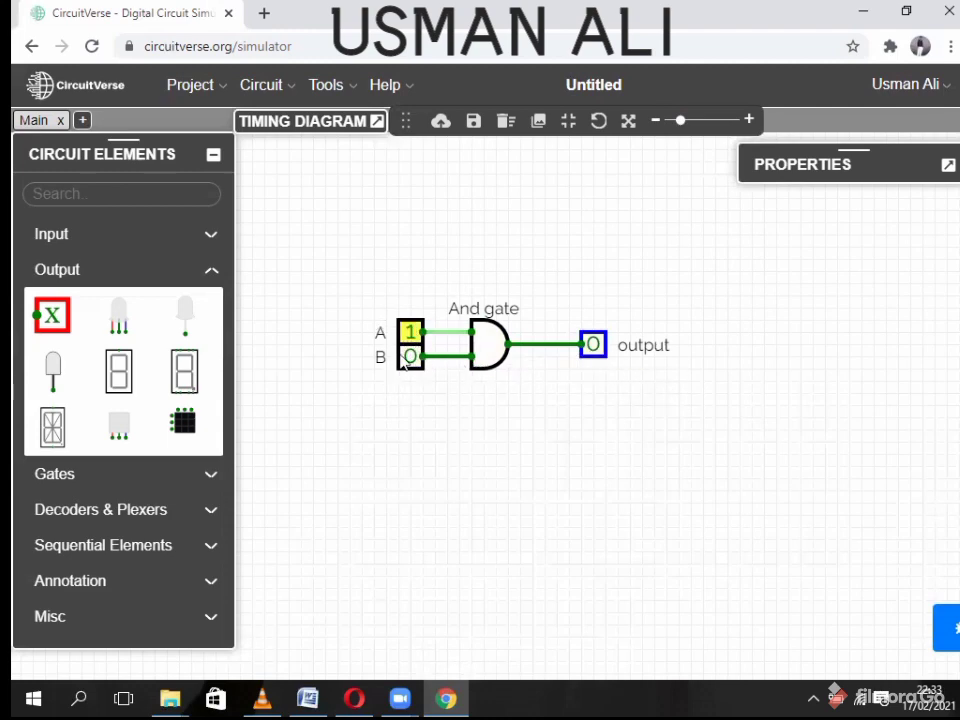
{"action": "left_click", "coordinate": [410, 332]}
{"action": "left_click", "coordinate": [412, 358]}
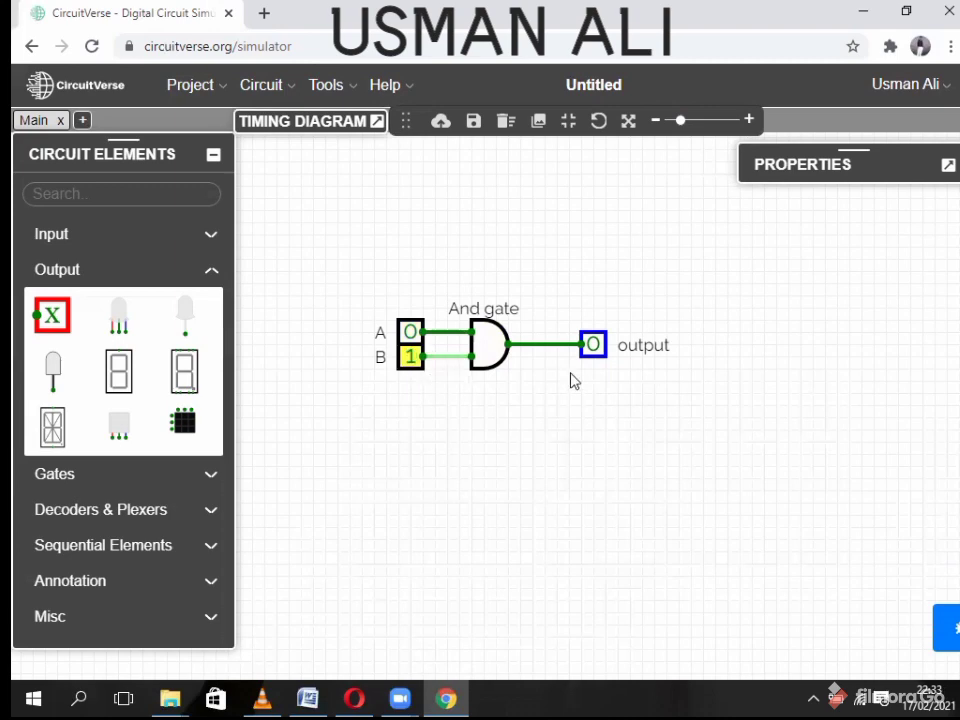
{"action": "left_click", "coordinate": [410, 332]}
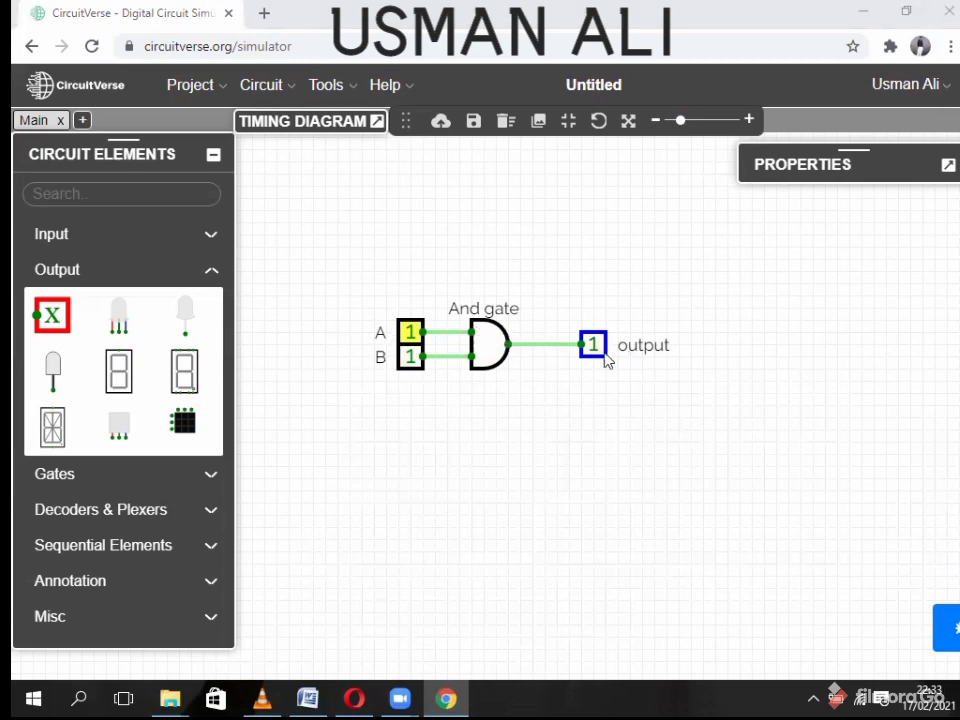
{"action": "key", "text": "super"}
{"action": "left_click", "coordinate": [872, 319]}
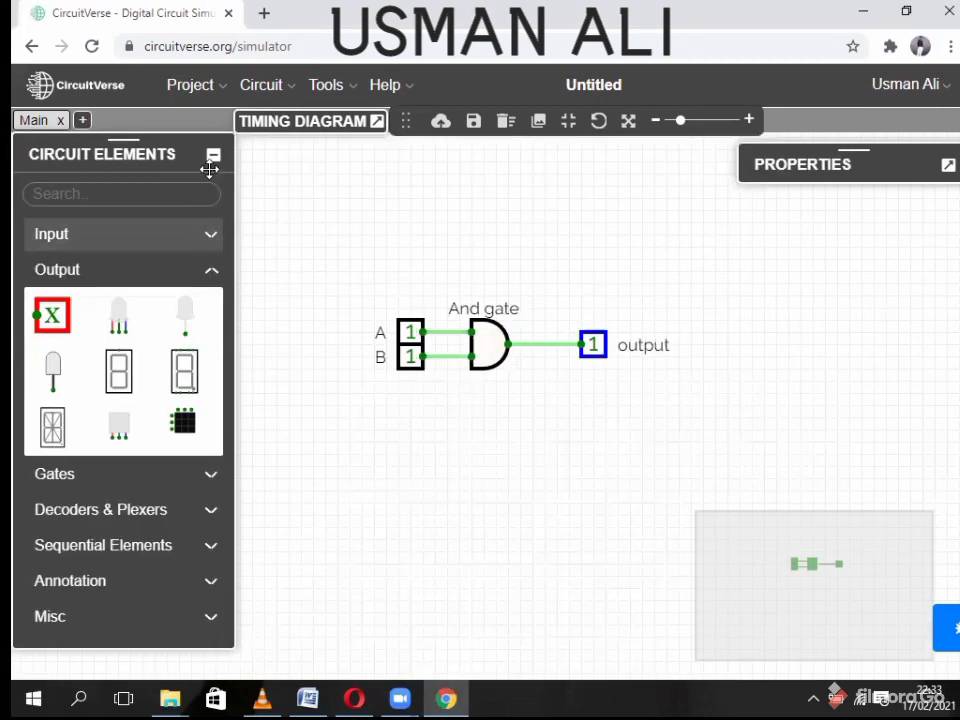
{"action": "left_click", "coordinate": [207, 271]}
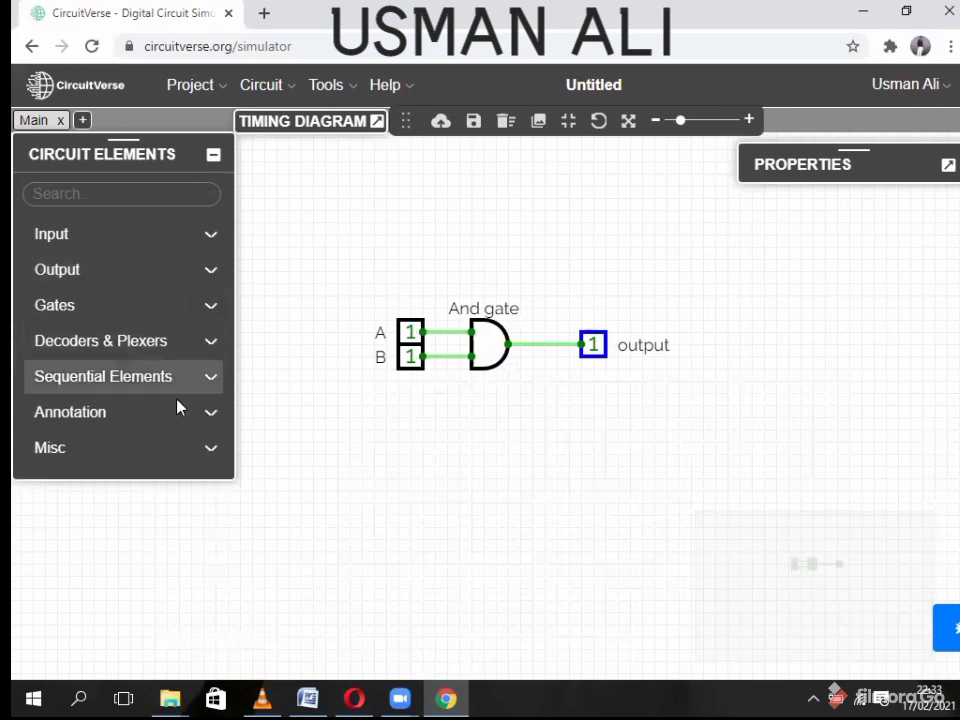
- Place a Flag above the AND gate and wire it down to the gate's output line
{"action": "left_click", "coordinate": [83, 450]}
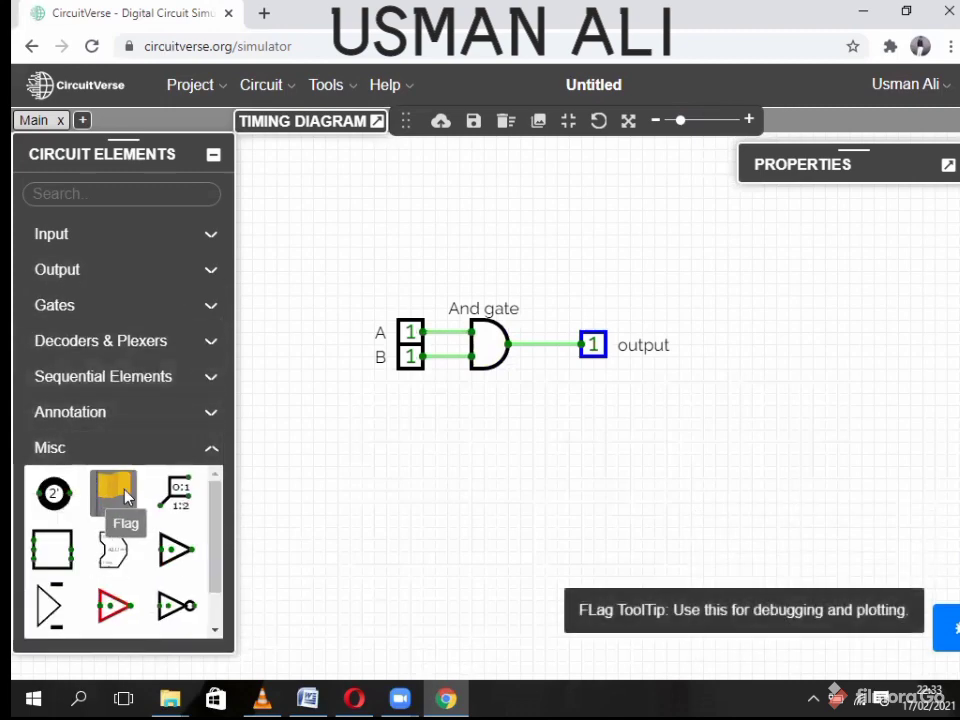
{"action": "left_click_drag", "start_coordinate": [113, 492], "coordinate": [503, 201]}
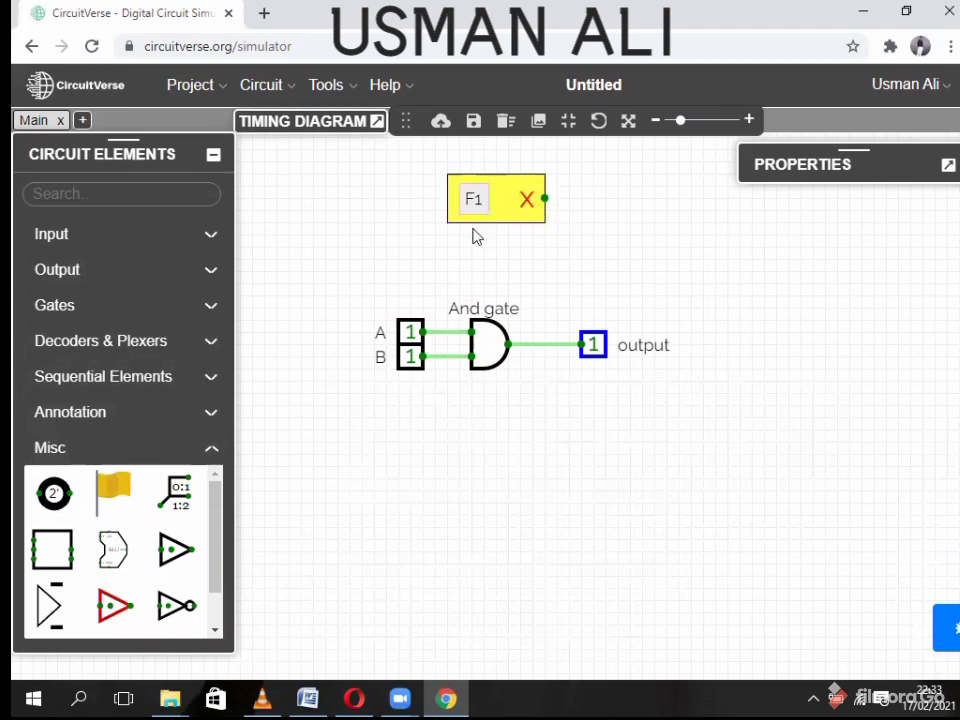
{"action": "left_click_drag", "start_coordinate": [496, 199], "coordinate": [483, 197]}
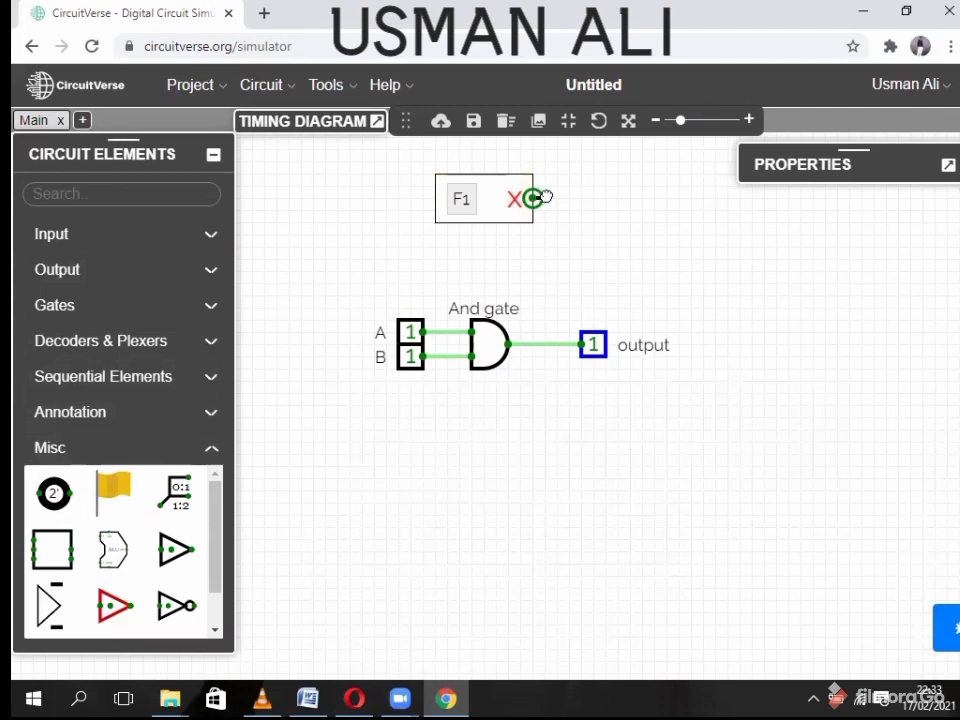
{"action": "left_click_drag", "start_coordinate": [548, 222], "coordinate": [545, 344]}
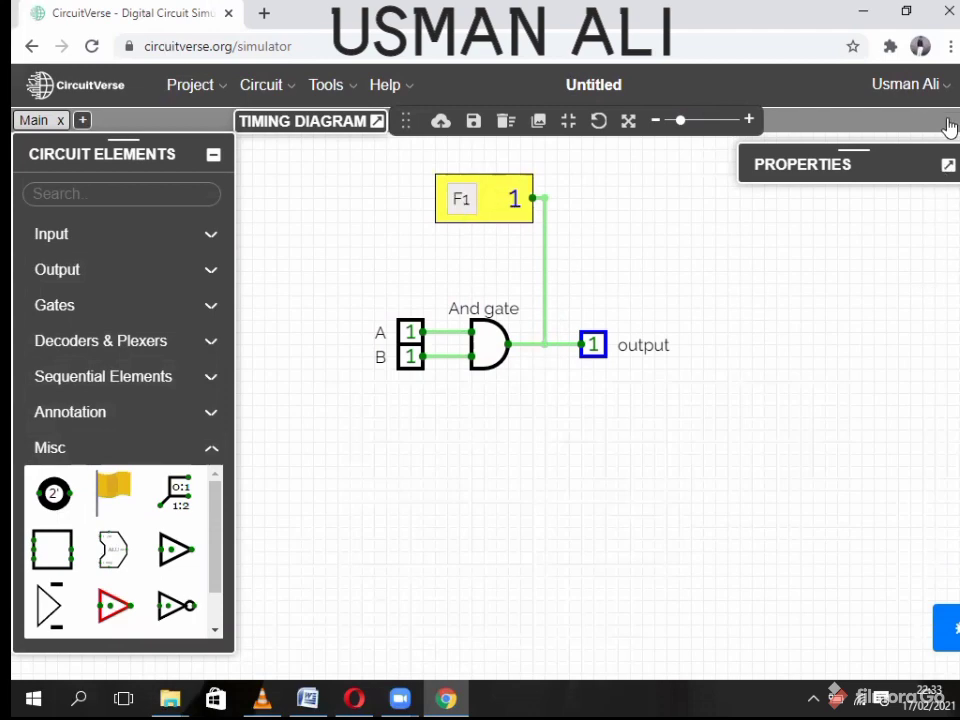
- Set the flag's label to 'Flag' in its properties
{"action": "left_click", "coordinate": [948, 164]}
{"action": "left_click", "coordinate": [853, 407]}
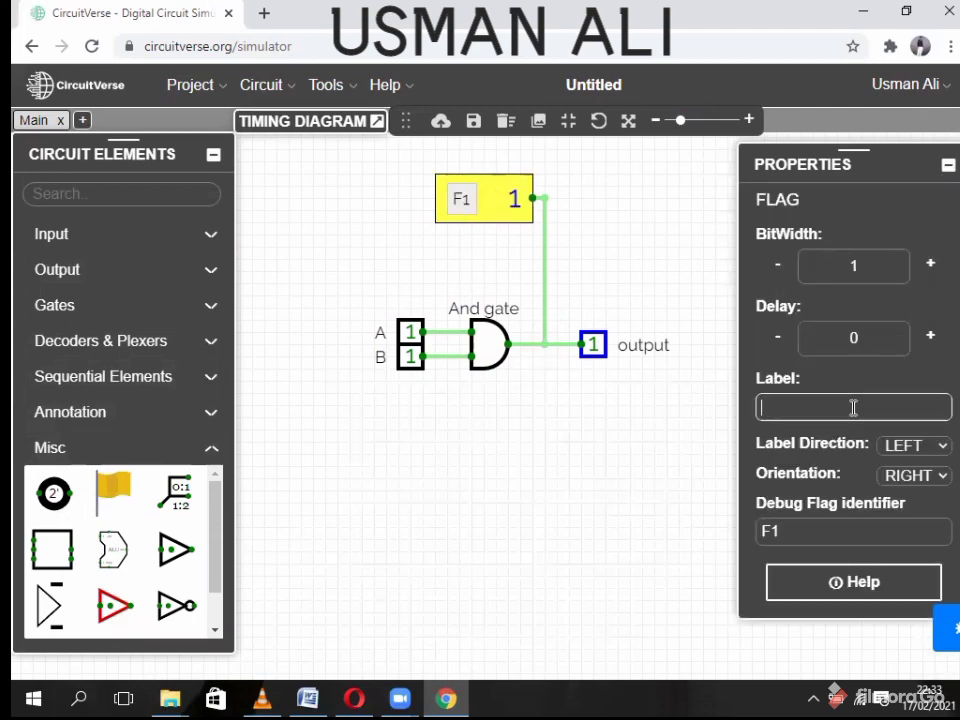
{"action": "type", "text": "Flag"}
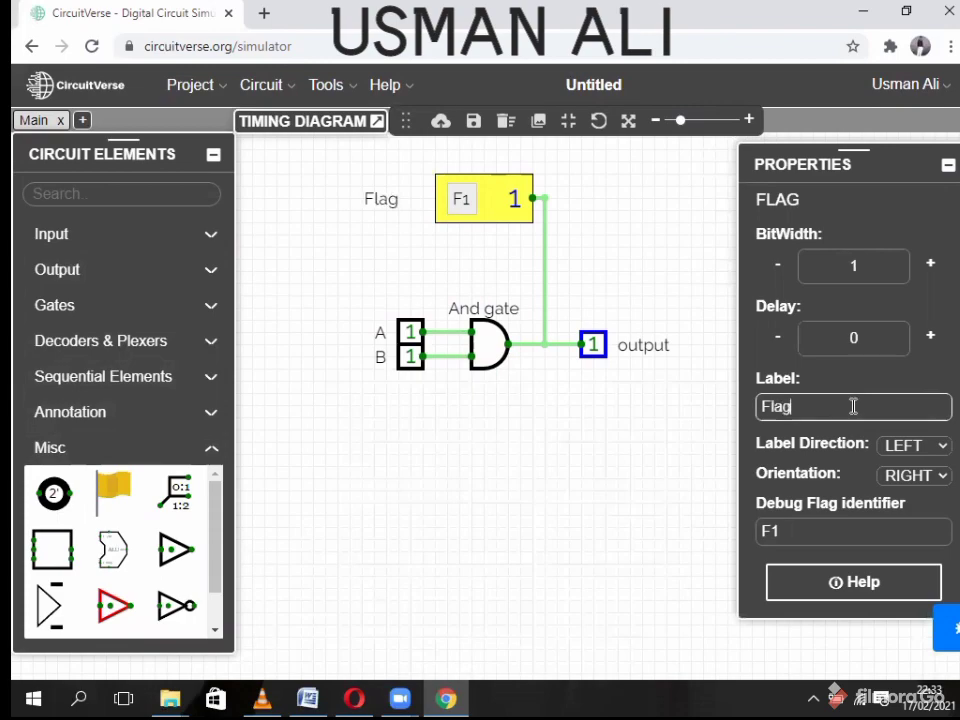
{"action": "left_click", "coordinate": [643, 262]}
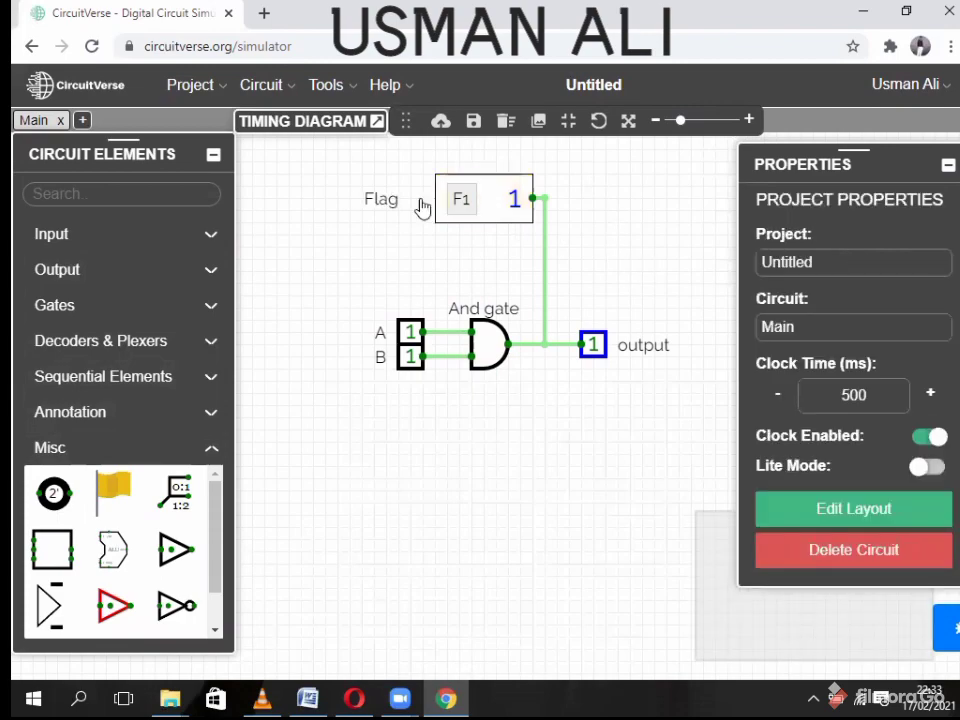
{"action": "left_click", "coordinate": [948, 165]}
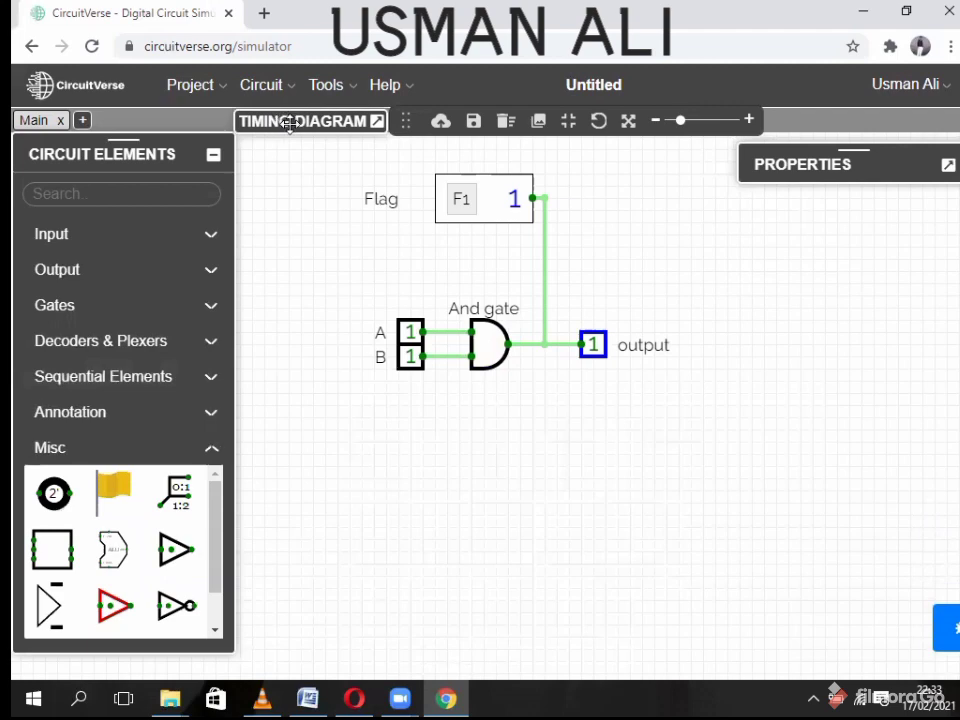
- Expand and reposition the timing diagram, pan its plot, and set input A to 0
{"action": "left_click_drag", "start_coordinate": [289, 122], "coordinate": [555, 77]}
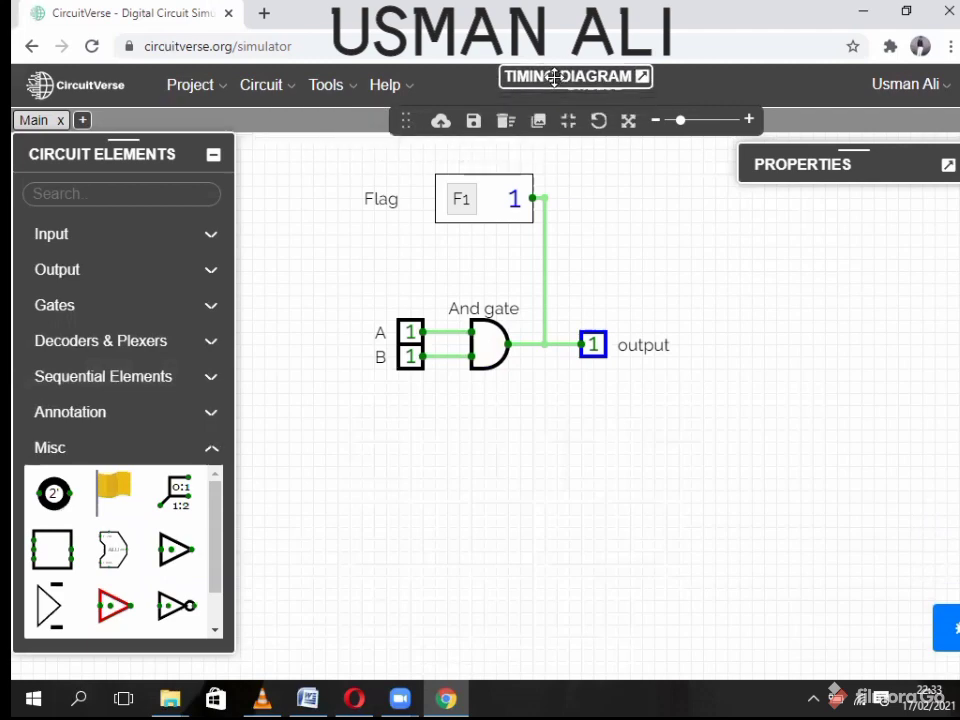
{"action": "left_click", "coordinate": [555, 77]}
{"action": "left_click_drag", "start_coordinate": [769, 77], "coordinate": [620, 71]}
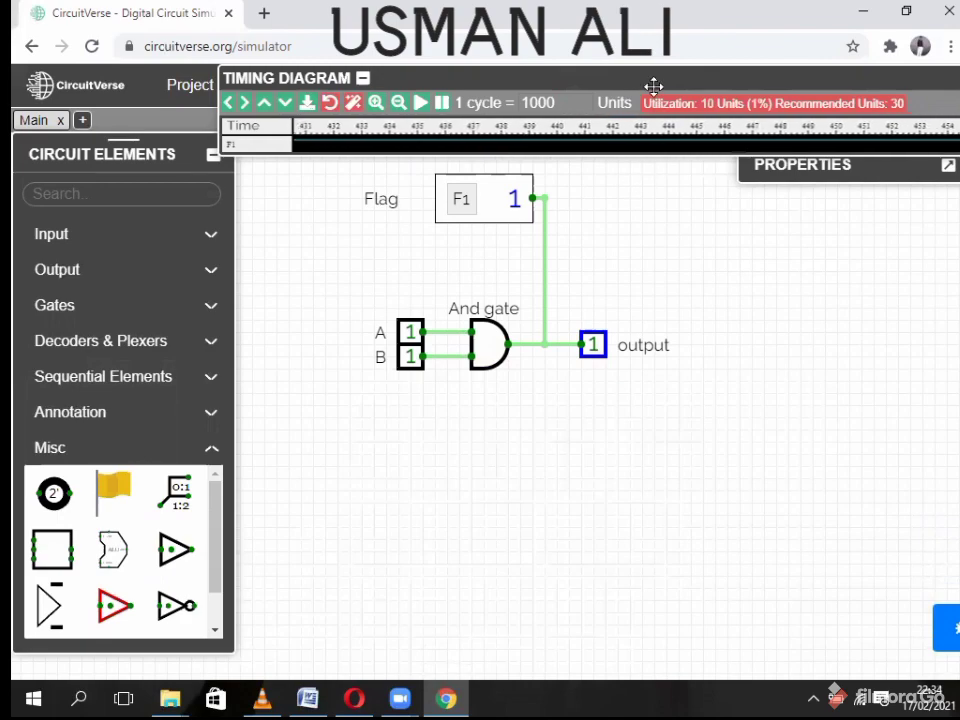
{"action": "left_click_drag", "start_coordinate": [649, 81], "coordinate": [556, 76]}
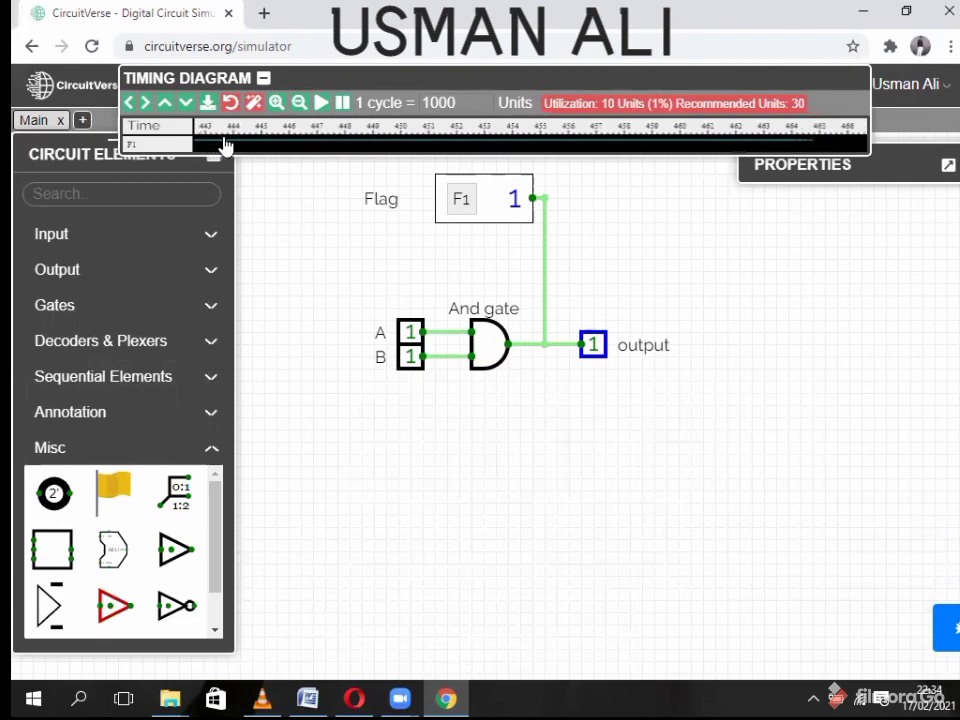
{"action": "left_click_drag", "start_coordinate": [224, 147], "coordinate": [608, 279]}
{"action": "left_click", "coordinate": [408, 334]}
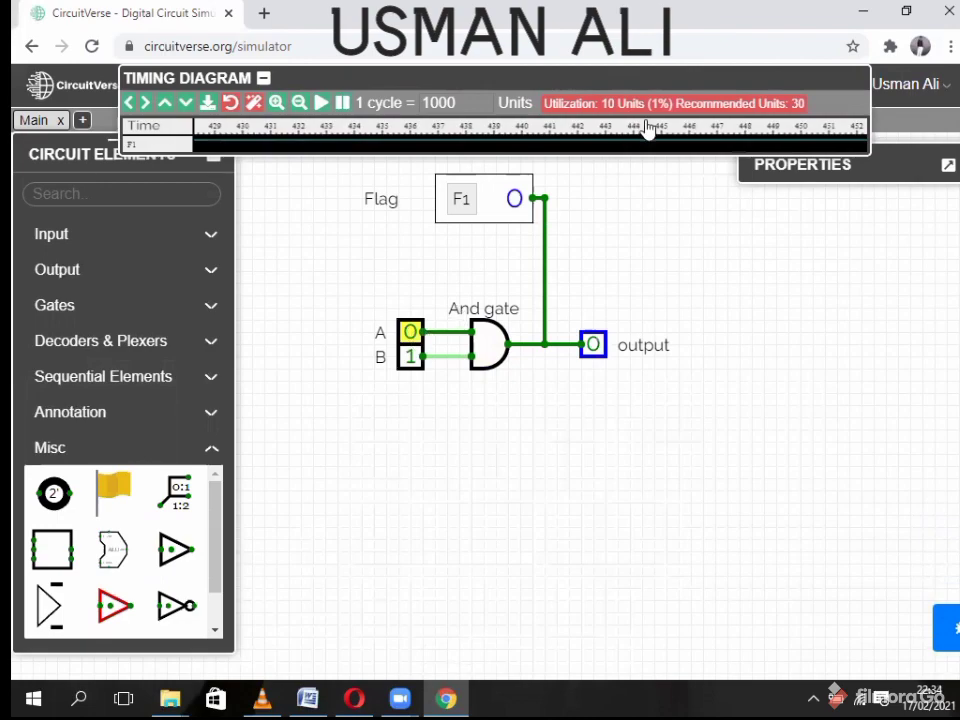
{"action": "left_click_drag", "start_coordinate": [624, 131], "coordinate": [698, 156]}
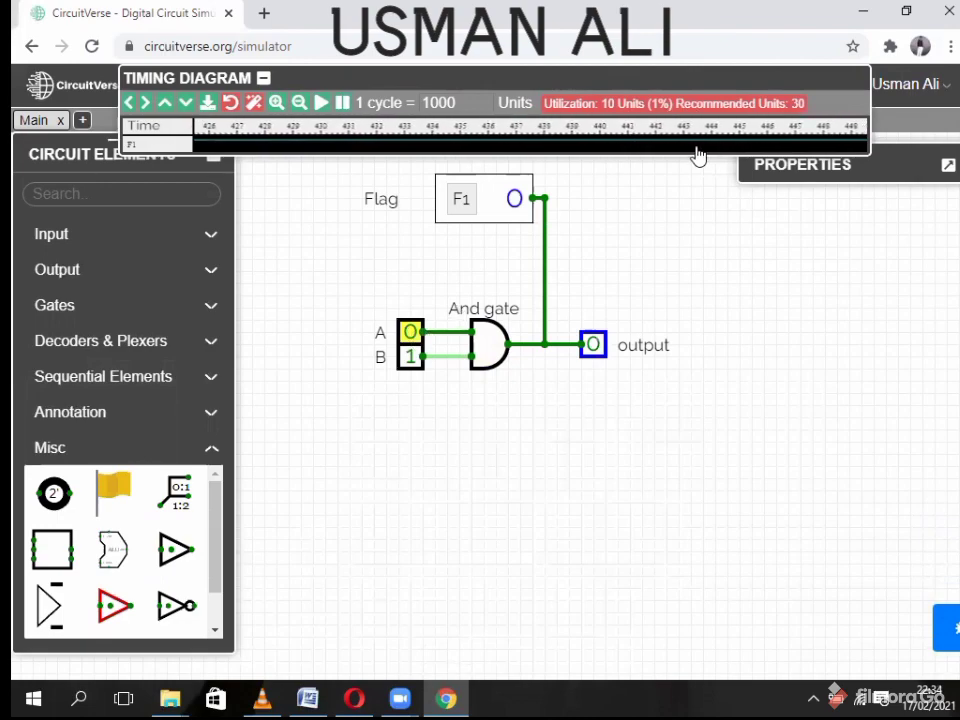
- Resume the timing diagram with the Flag selected and set A back to 1, recording F1's rise
{"action": "double_click", "coordinate": [590, 79]}
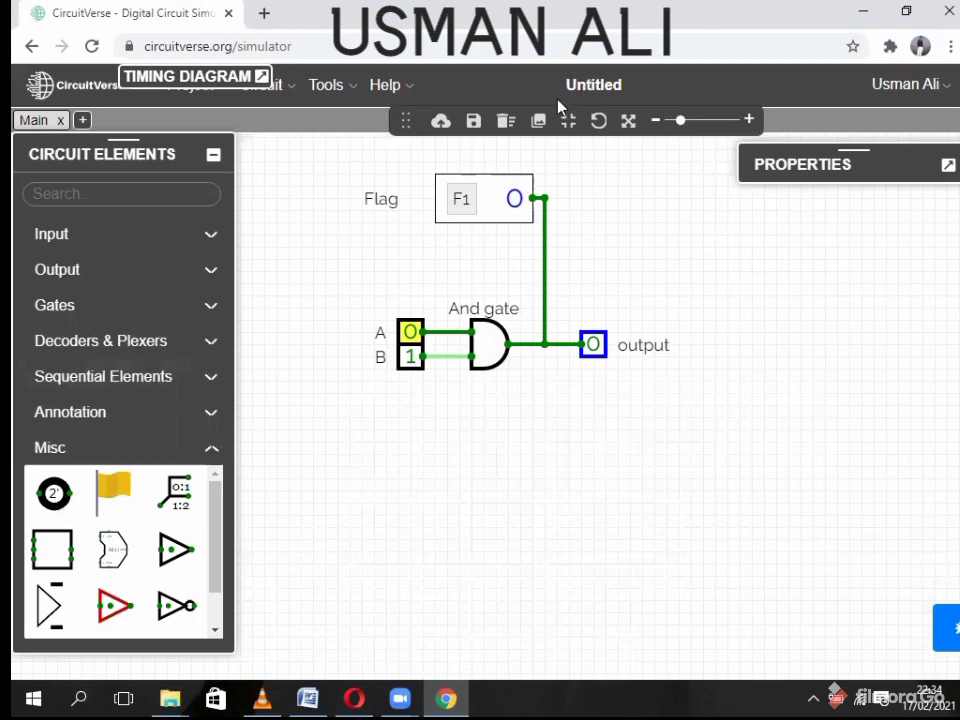
{"action": "double_click", "coordinate": [207, 78]}
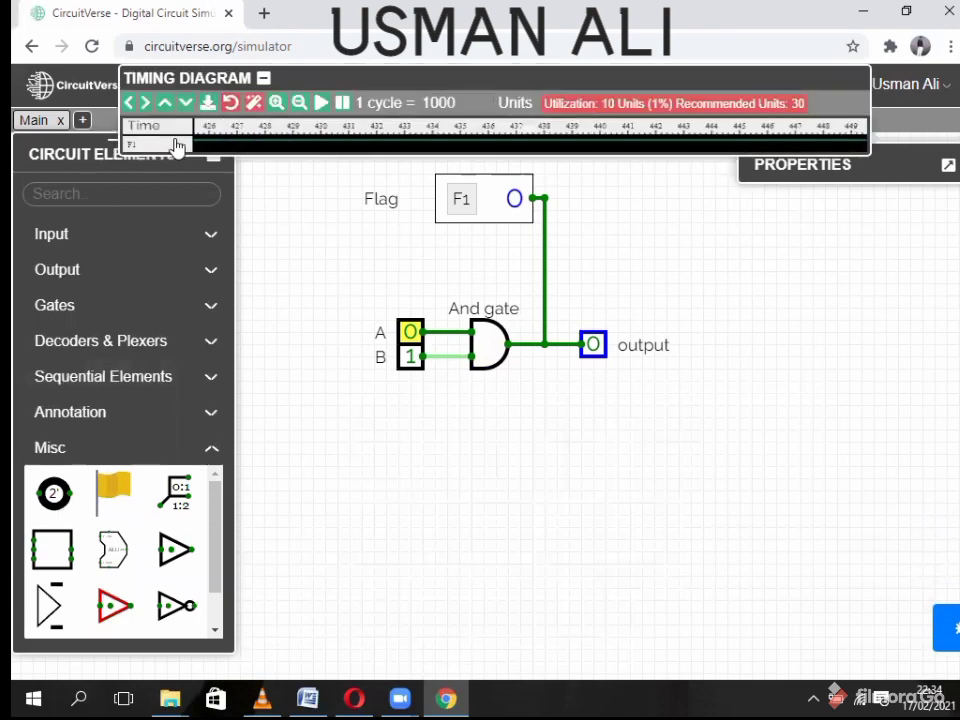
{"action": "left_click", "coordinate": [505, 202]}
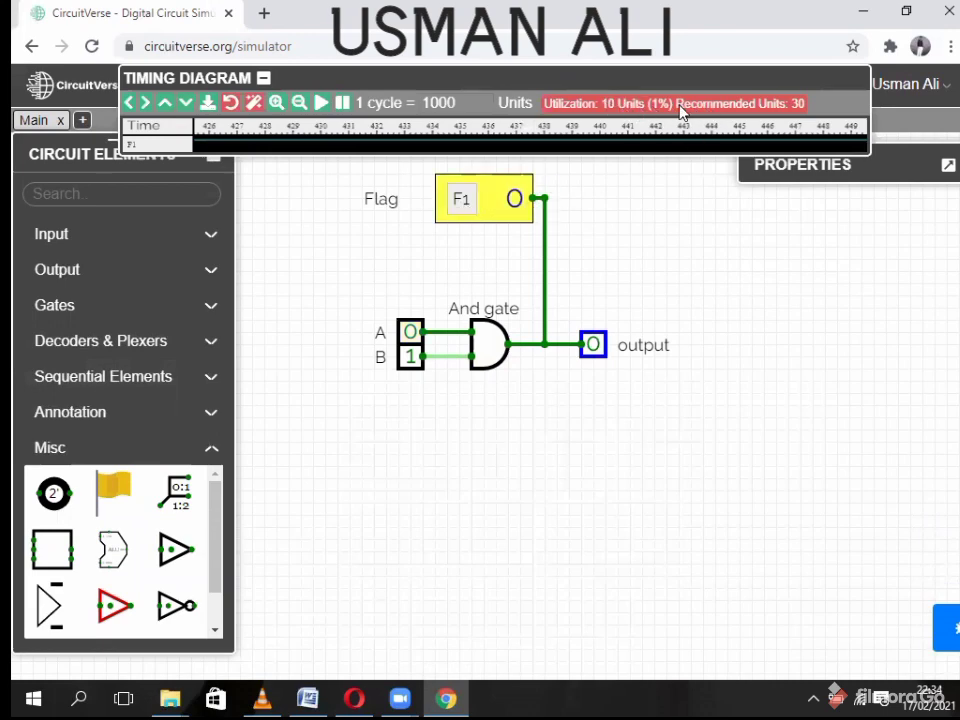
{"action": "left_click", "coordinate": [320, 105]}
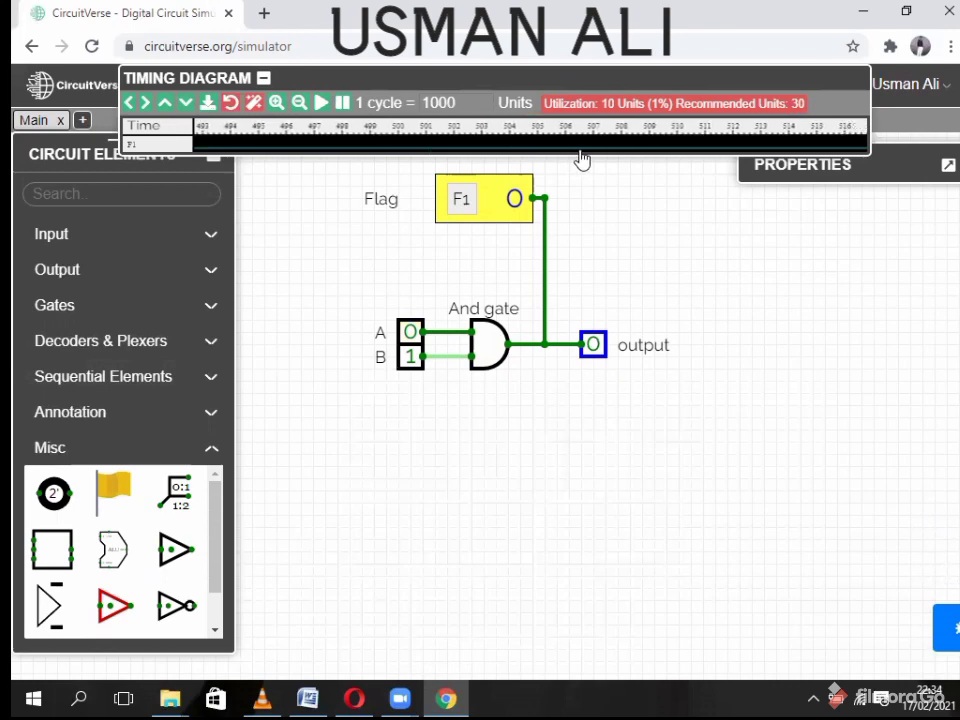
{"action": "left_click", "coordinate": [409, 336]}
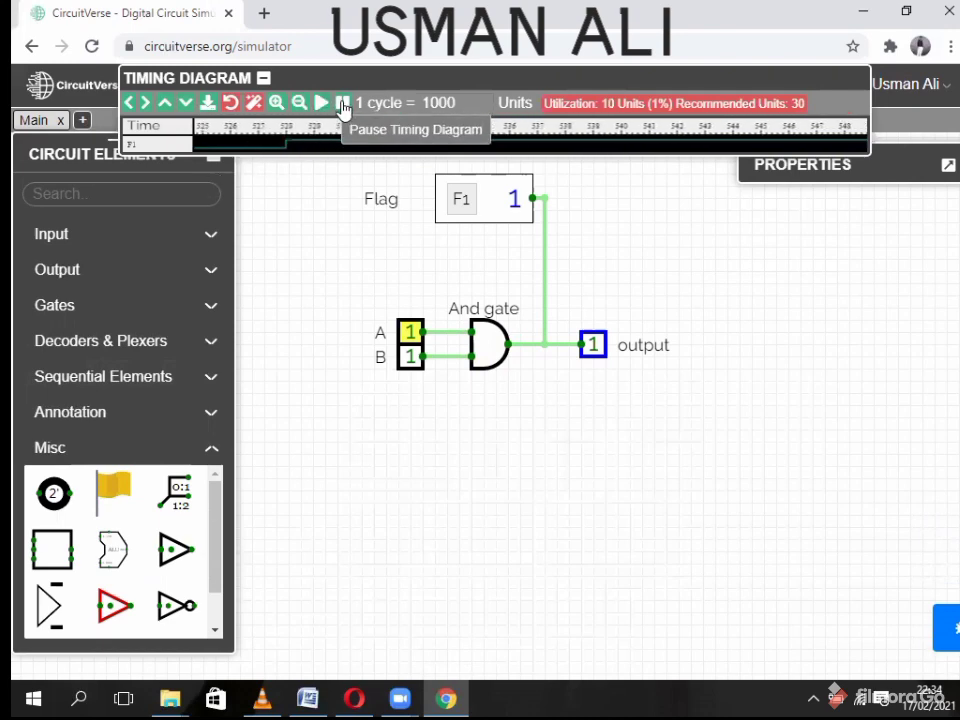
{"action": "left_click", "coordinate": [262, 77]}
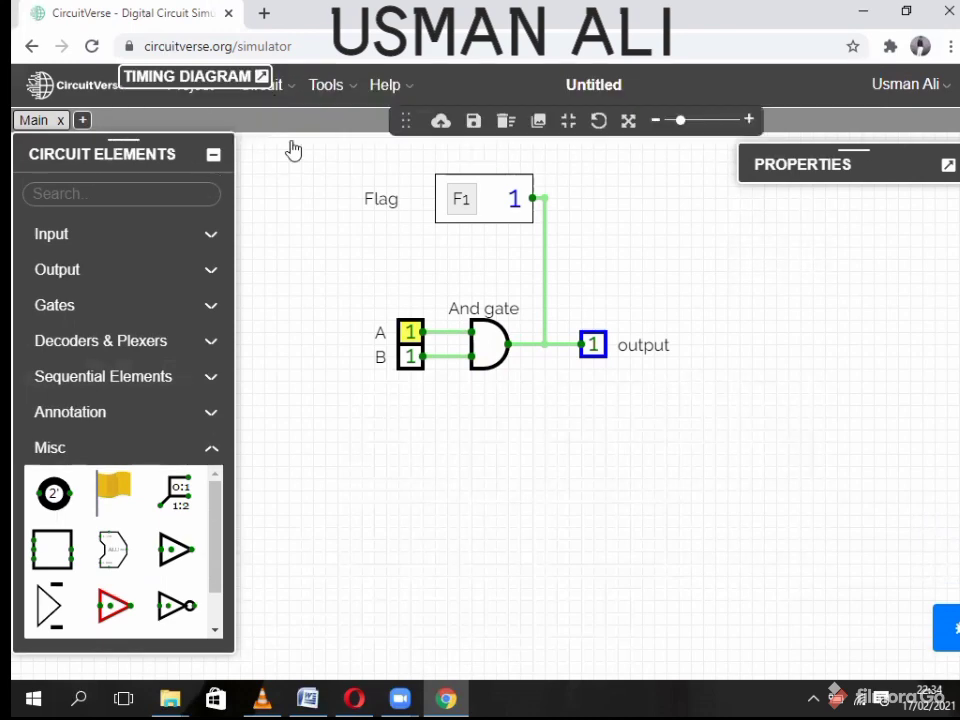
- Toggle input A 0-1-0-1 to check the AND output, then show input A's properties
{"action": "right_click", "coordinate": [491, 348]}
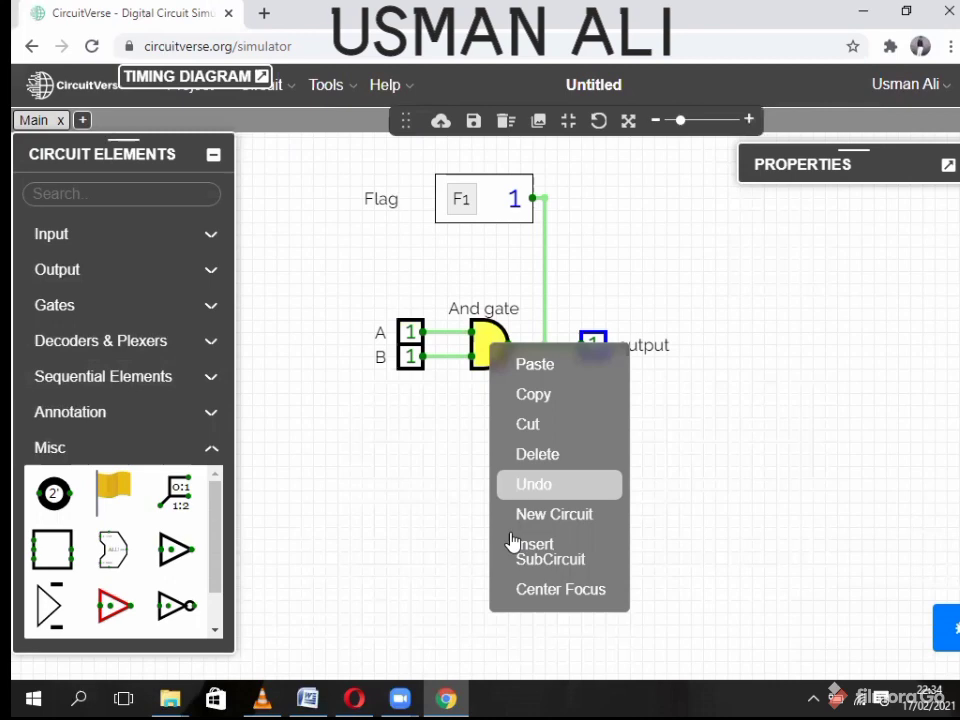
{"action": "left_click", "coordinate": [548, 457]}
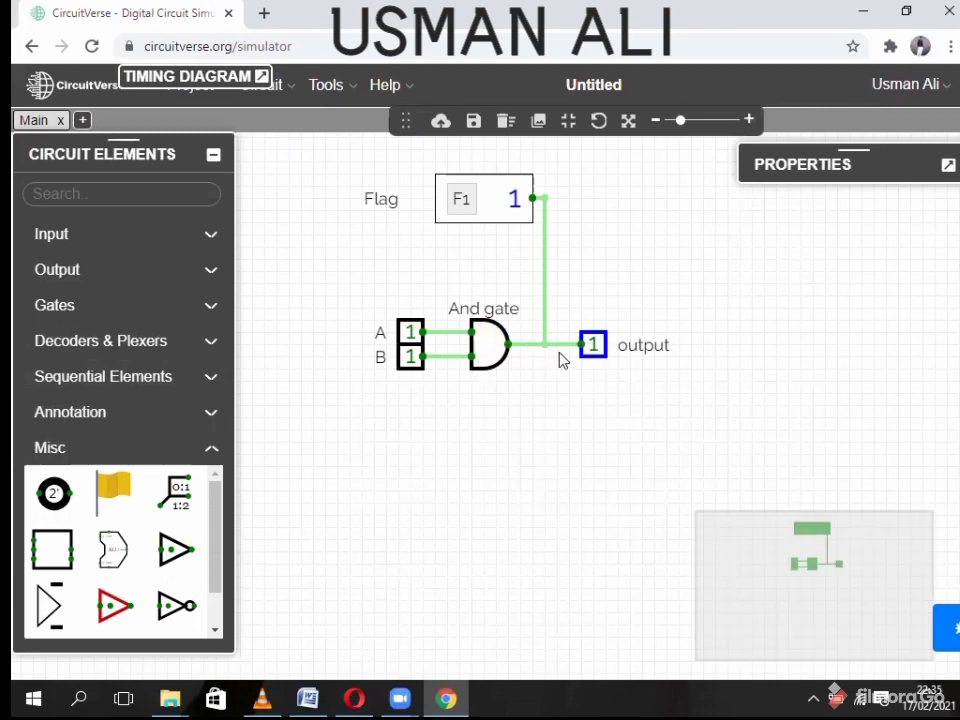
{"action": "left_click", "coordinate": [409, 332]}
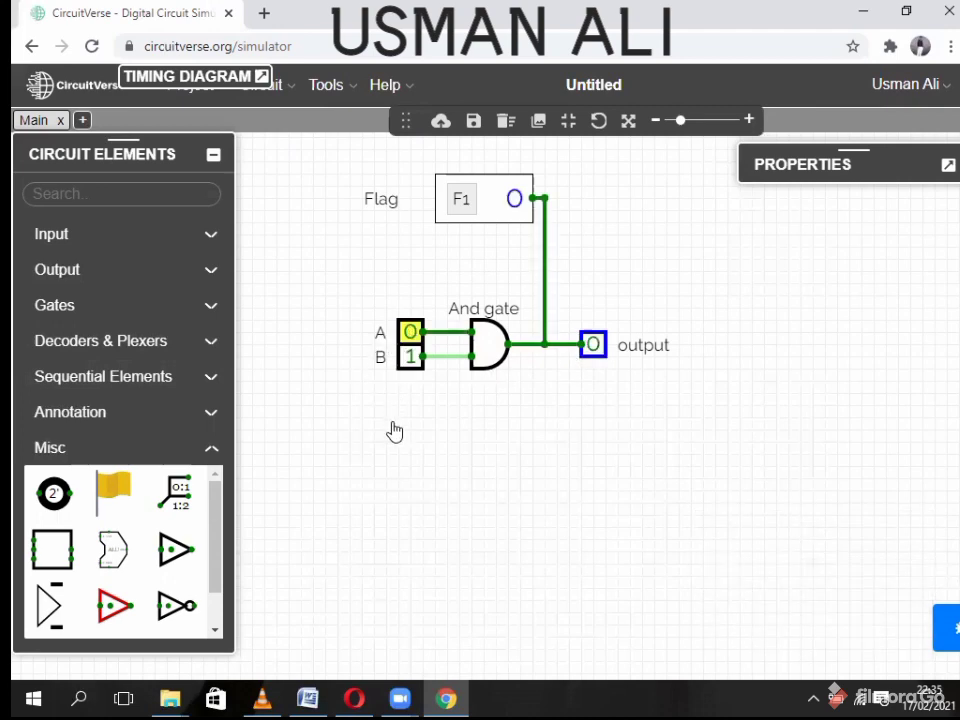
{"action": "left_click", "coordinate": [407, 335]}
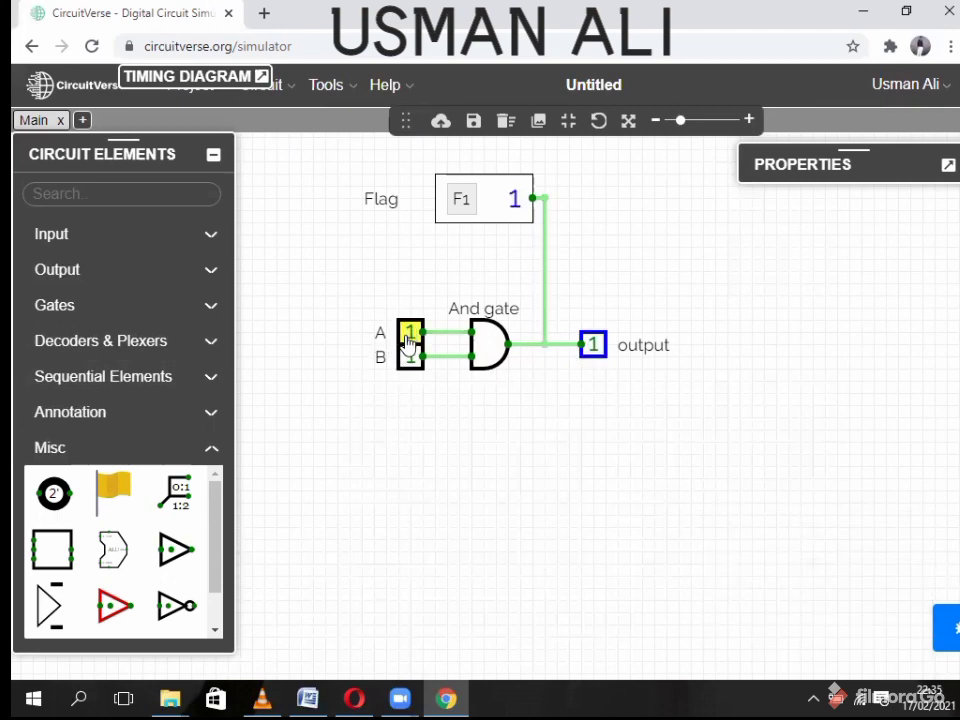
{"action": "left_click", "coordinate": [409, 334]}
{"action": "left_click", "coordinate": [410, 334]}
{"action": "left_click", "coordinate": [946, 166]}
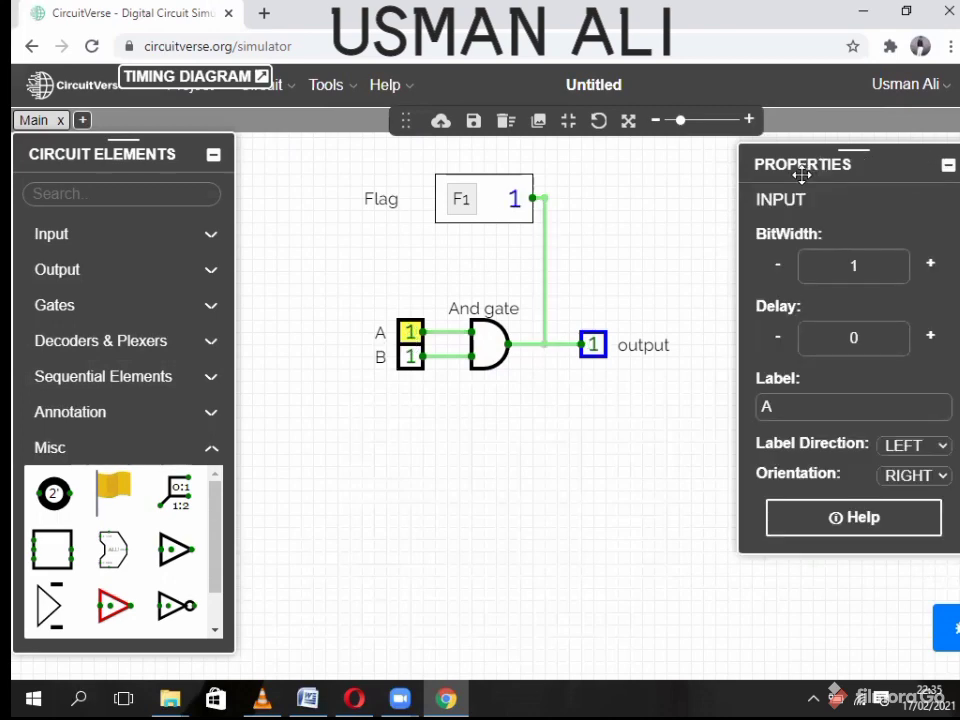
- Change the bit width of inputs A and B to 2
{"action": "left_click", "coordinate": [852, 262]}
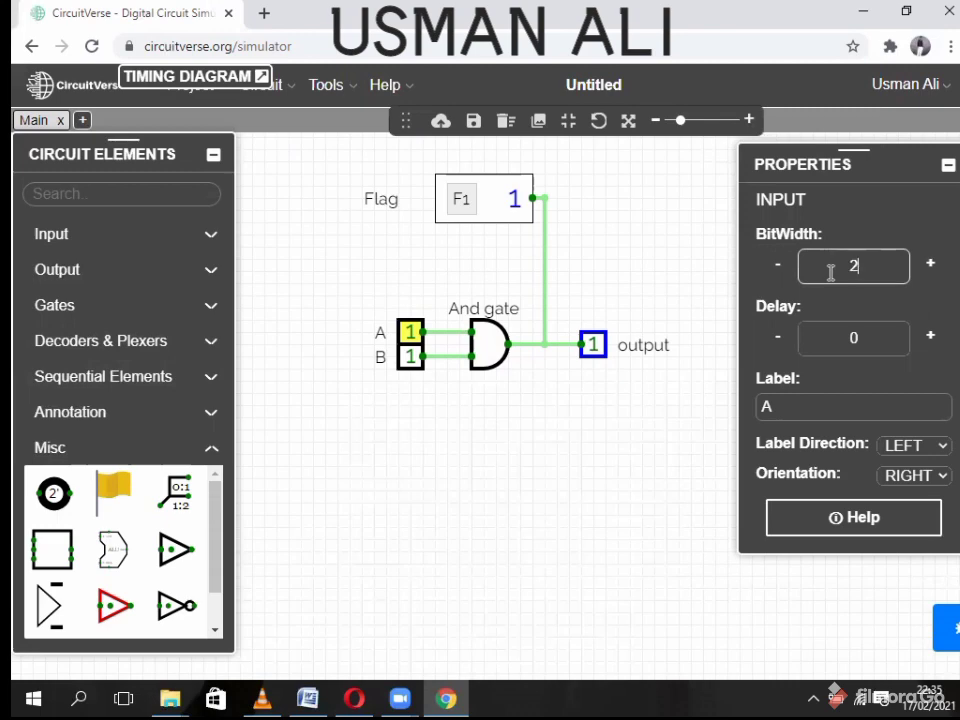
{"action": "left_click", "coordinate": [410, 357]}
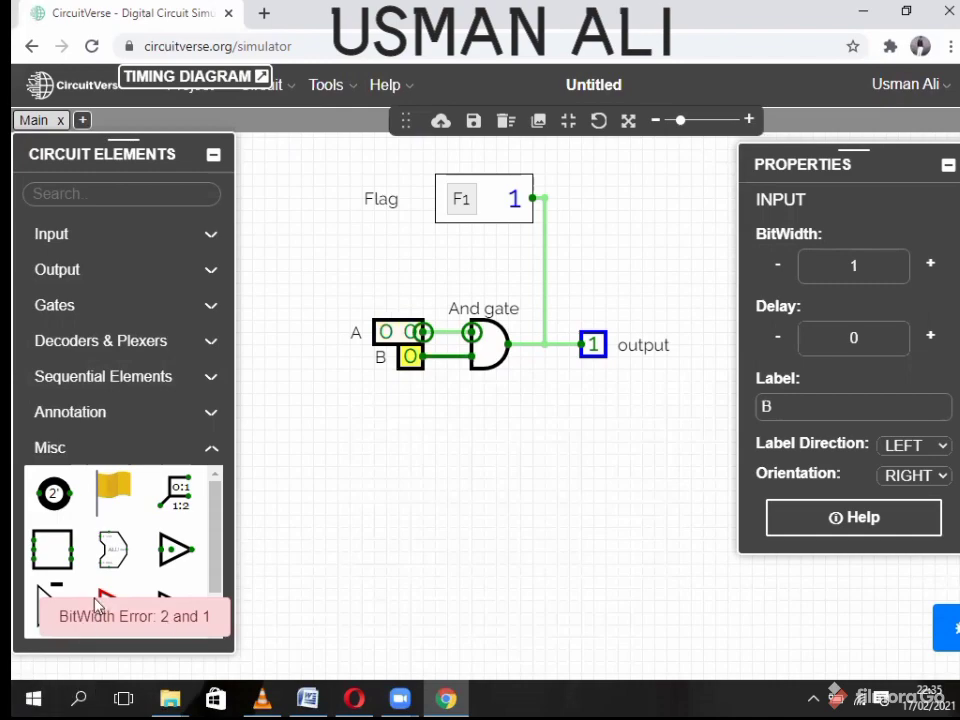
{"action": "left_click", "coordinate": [371, 472]}
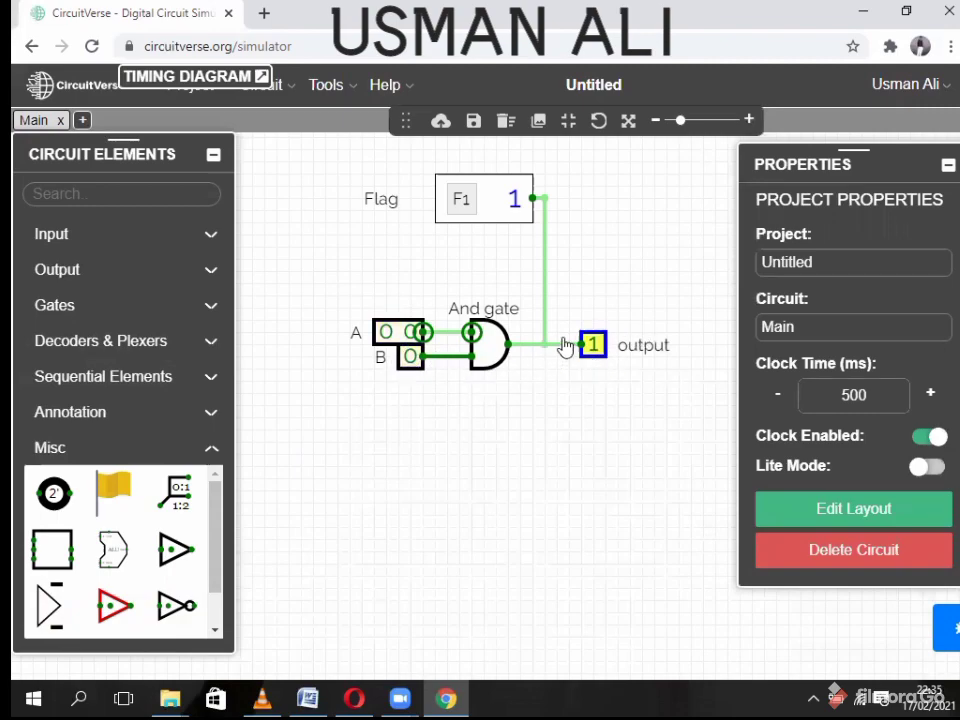
{"action": "left_click", "coordinate": [410, 358]}
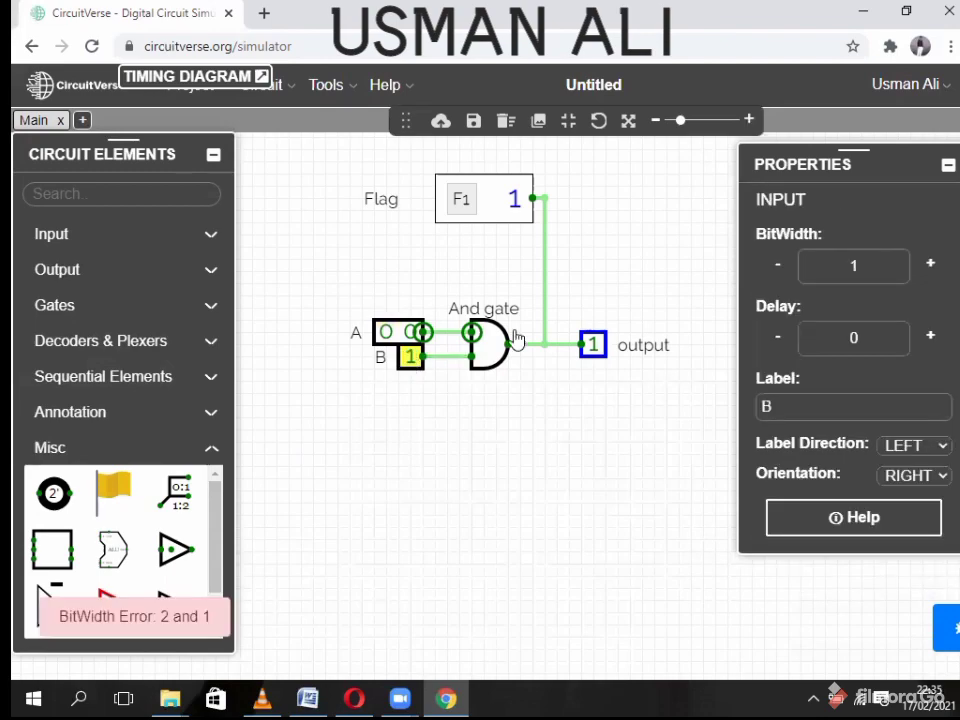
{"action": "left_click_drag", "start_coordinate": [878, 267], "coordinate": [805, 270]}
{"action": "key", "text": "BackSpace"}
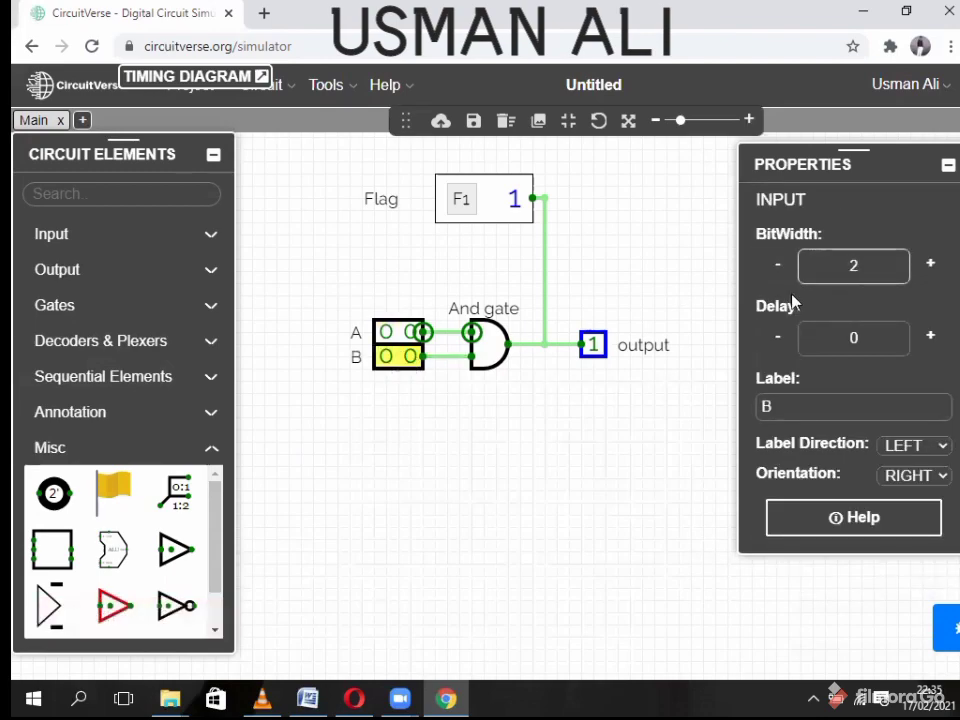
- Set the output's bit width to 2, correcting a mistyped 23
{"action": "left_click", "coordinate": [590, 344]}
{"action": "double_click", "coordinate": [883, 262]}
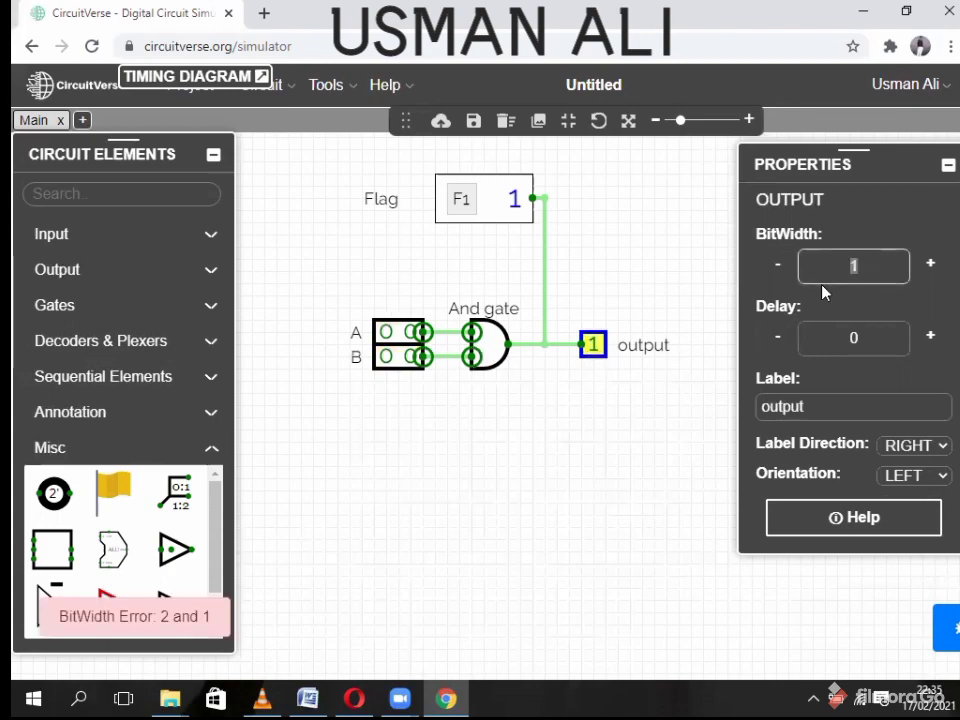
{"action": "key", "text": "BackSpace"}
{"action": "type", "text": "23"}
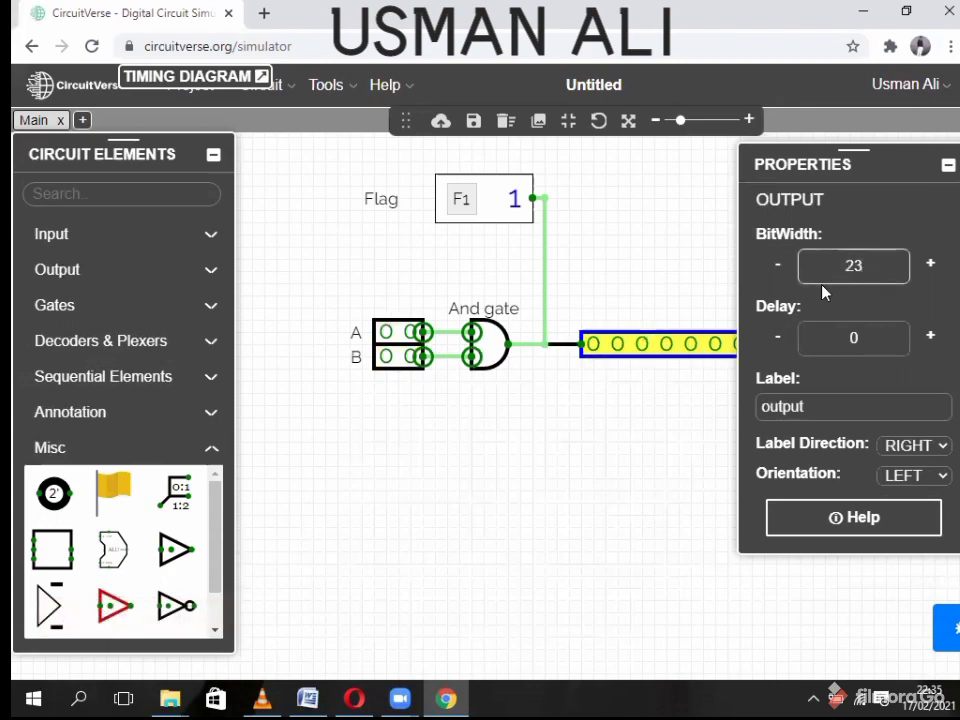
{"action": "left_click_drag", "start_coordinate": [894, 264], "coordinate": [814, 265]}
{"action": "key", "text": "BackSpace"}
{"action": "type", "text": "2"}
{"action": "left_click", "coordinate": [557, 395]}
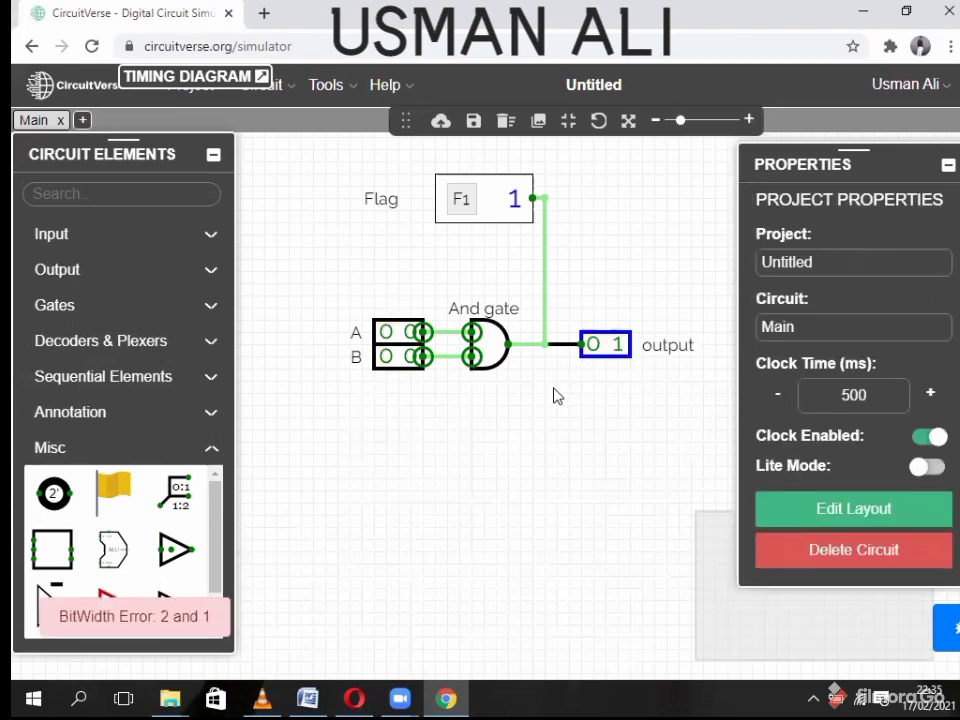
- Set both 2-bit inputs A and B to 11, then select the AND gate
{"action": "left_click", "coordinate": [410, 365]}
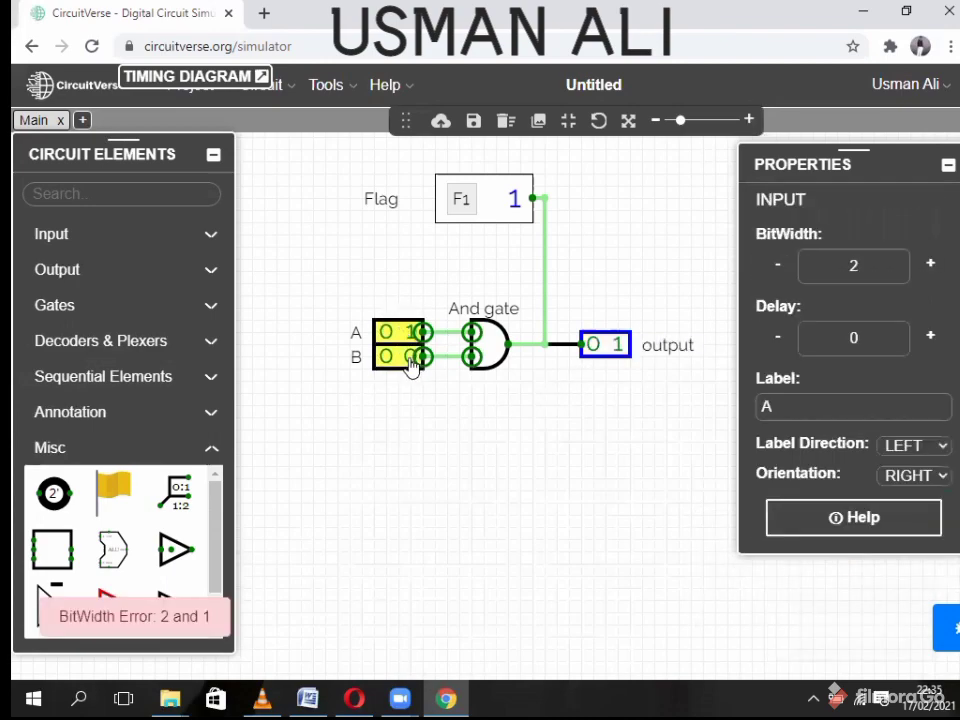
{"action": "left_click", "coordinate": [386, 332]}
{"action": "left_click", "coordinate": [388, 356]}
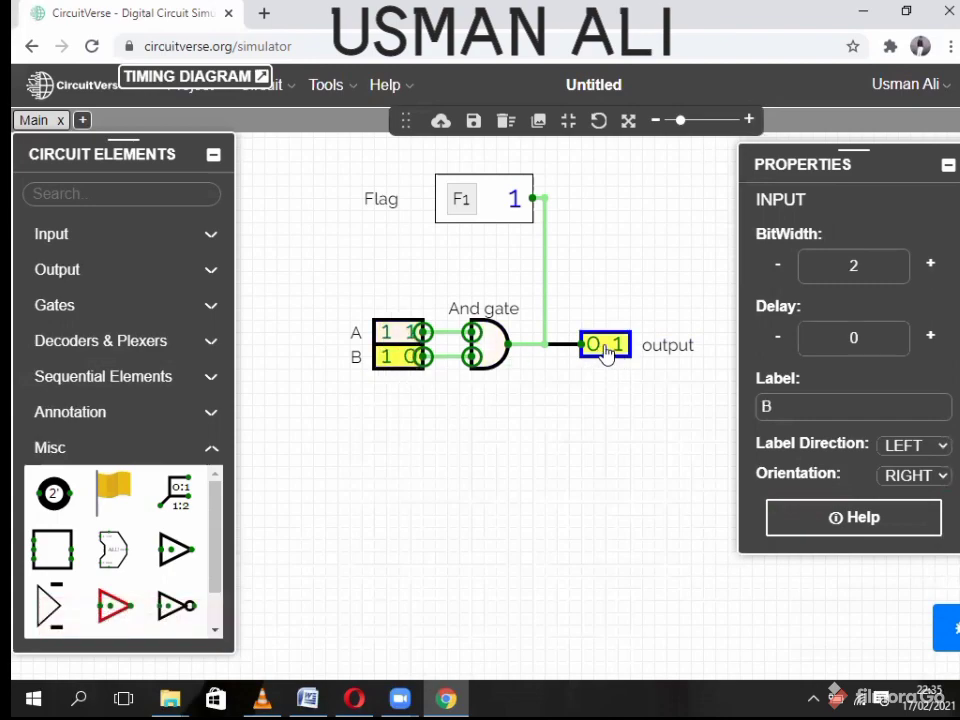
{"action": "left_click", "coordinate": [410, 365]}
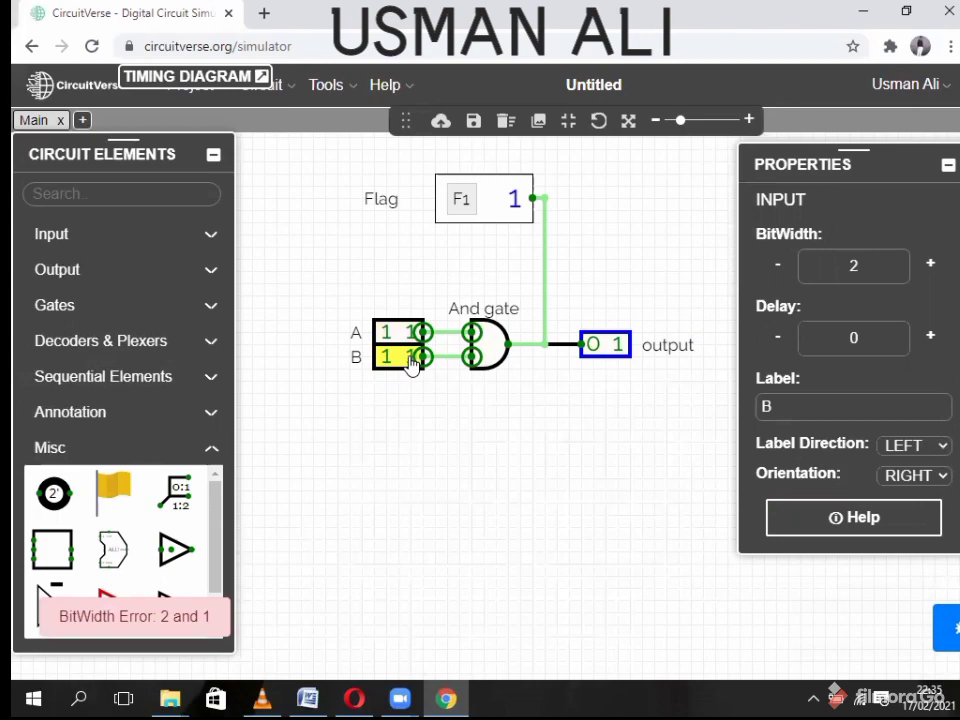
{"action": "left_click", "coordinate": [484, 441]}
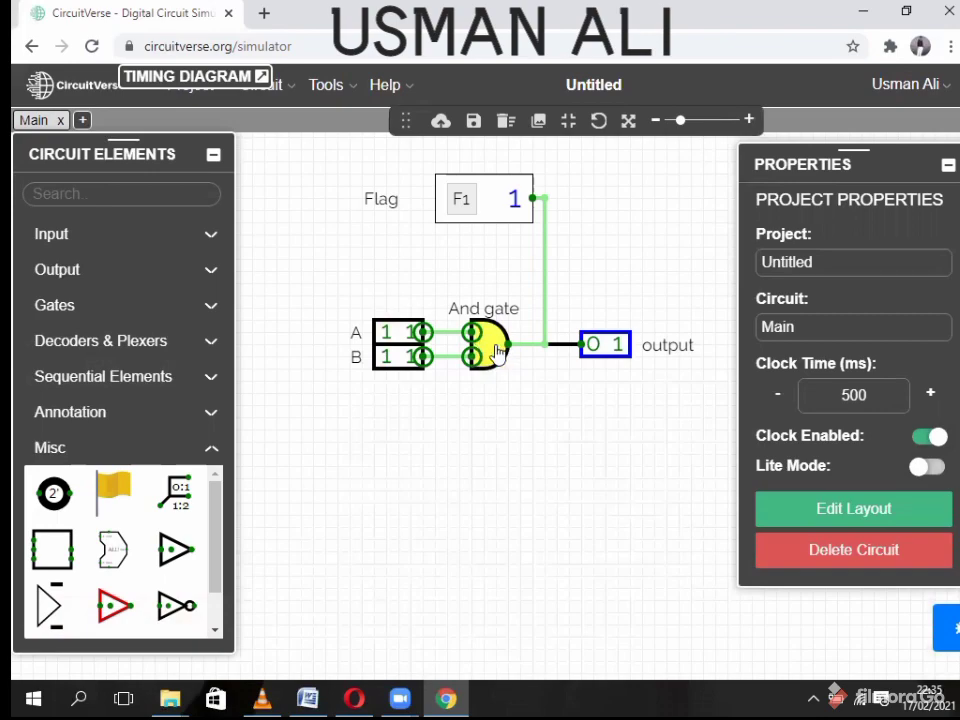
{"action": "left_click", "coordinate": [497, 353]}
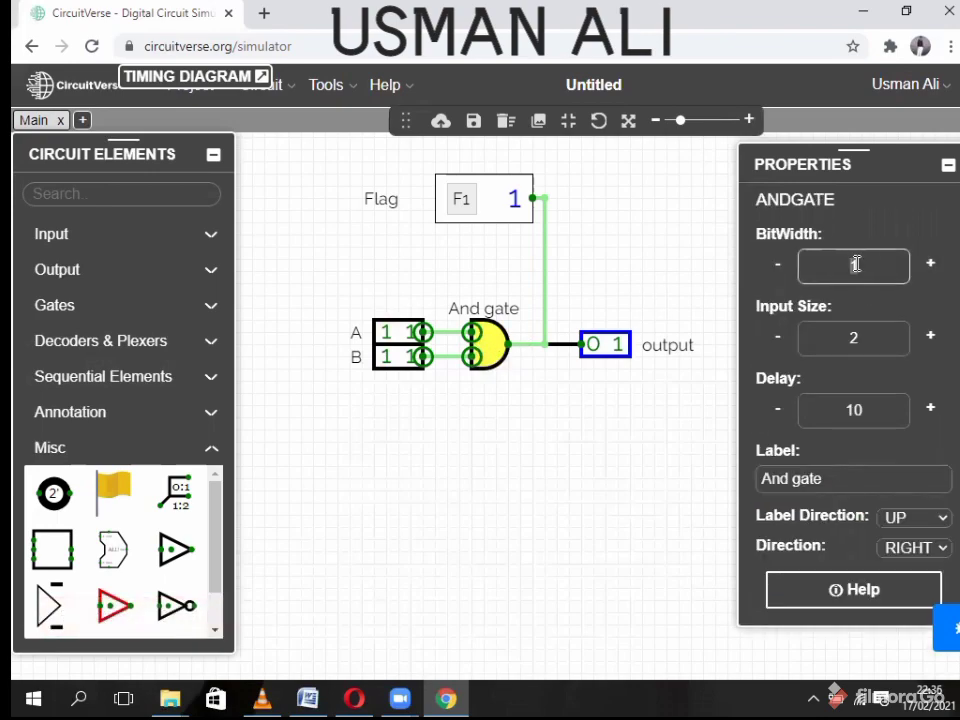
- Apply the AND gate's new width and clear inputs A and B to 00
{"action": "type", "text": "1"}
{"action": "left_click", "coordinate": [604, 438]}
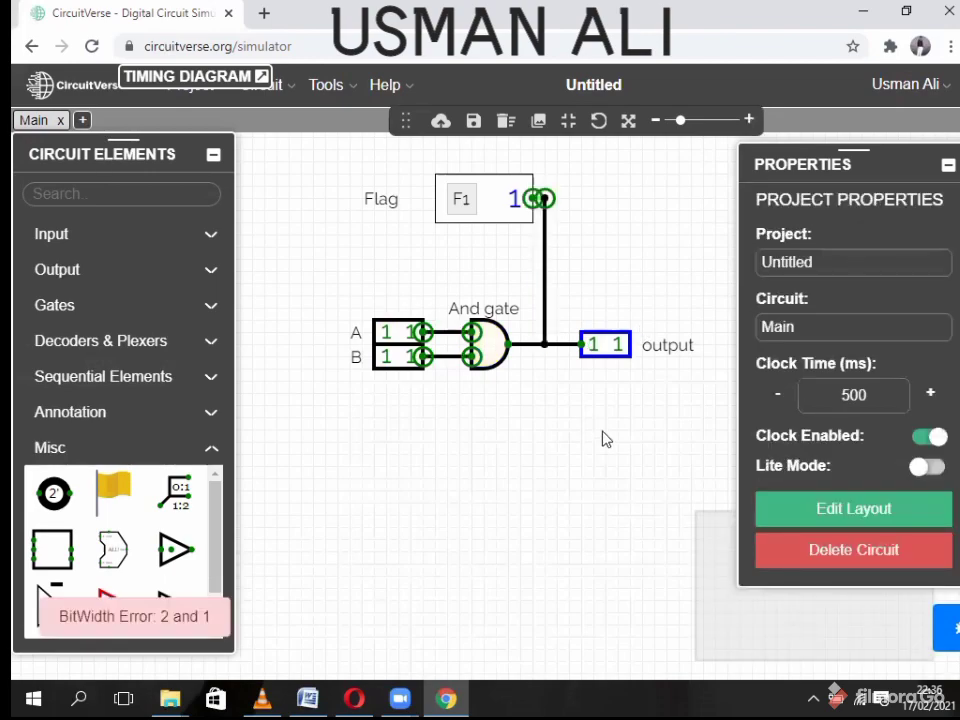
{"action": "left_click", "coordinate": [391, 332]}
{"action": "left_click", "coordinate": [409, 333]}
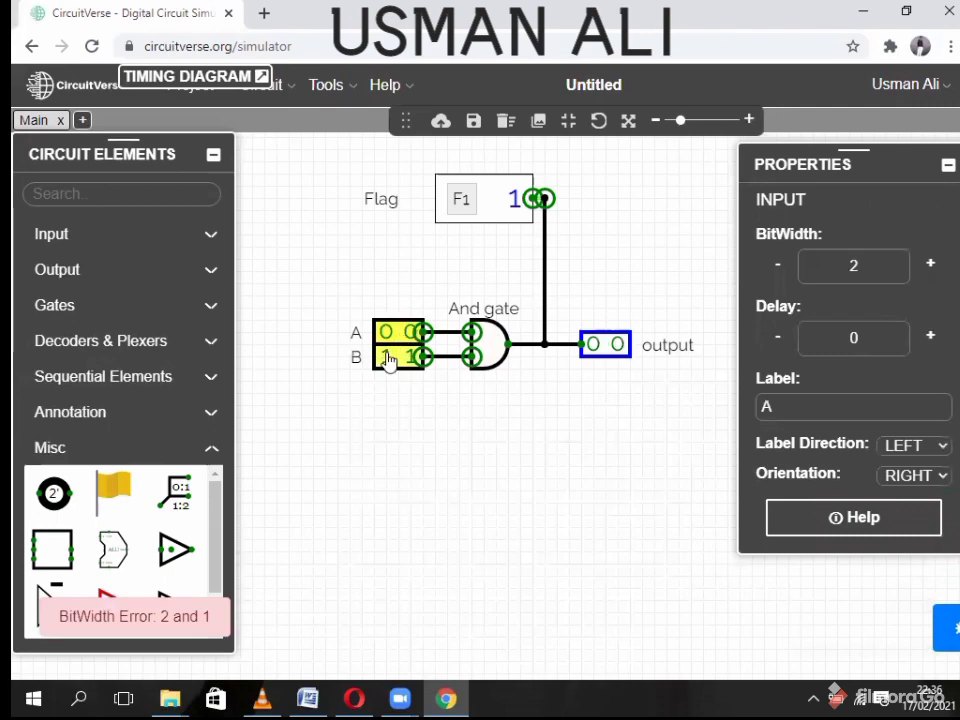
{"action": "left_click", "coordinate": [387, 355]}
{"action": "left_click", "coordinate": [410, 357]}
- Set A to 11 and B to 10 so the output shows 10, then expand the timing diagram
{"action": "left_click", "coordinate": [410, 333]}
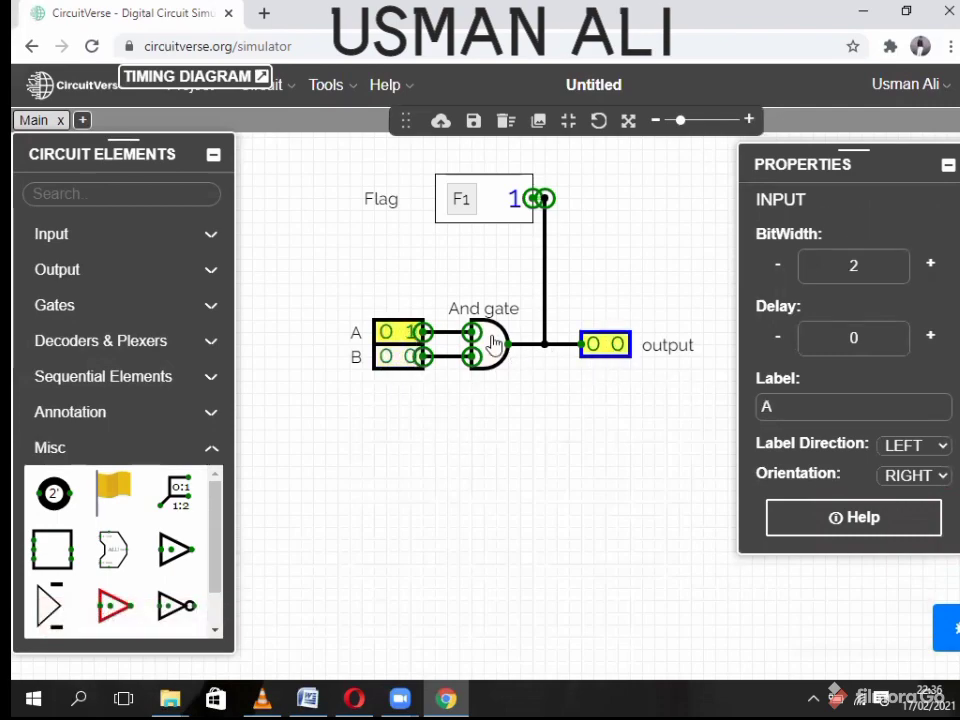
{"action": "left_click", "coordinate": [385, 335]}
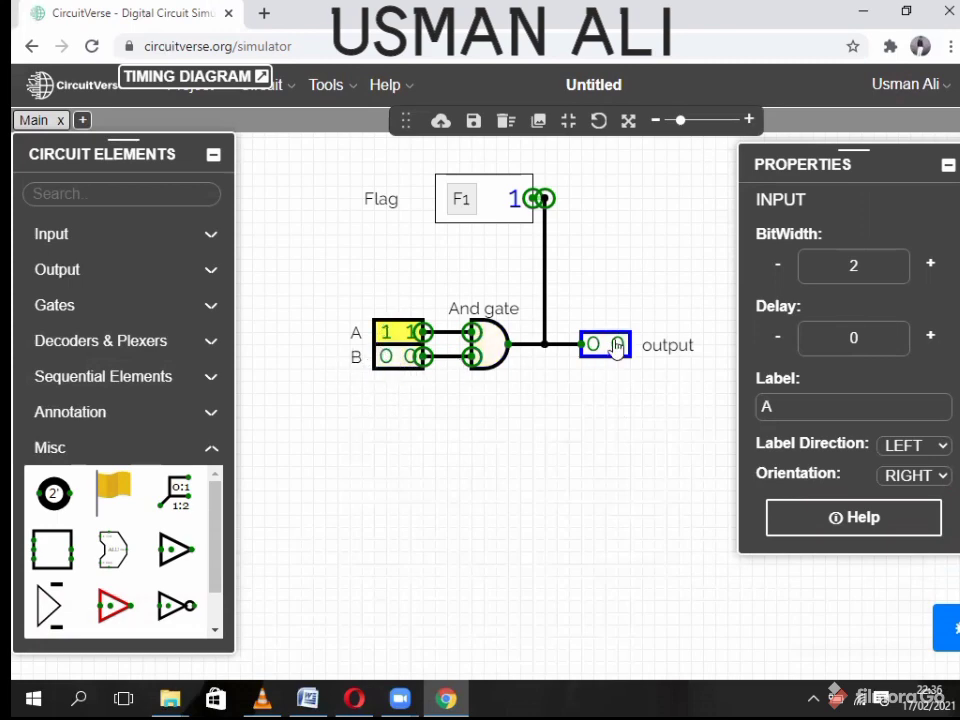
{"action": "left_click", "coordinate": [387, 360]}
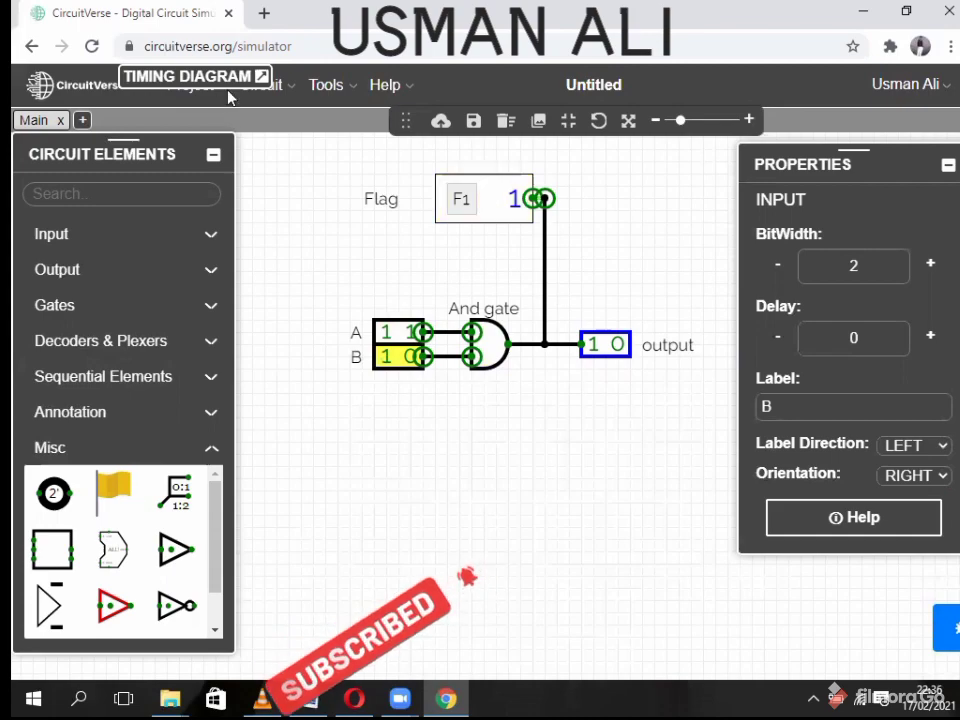
{"action": "left_click", "coordinate": [196, 74]}
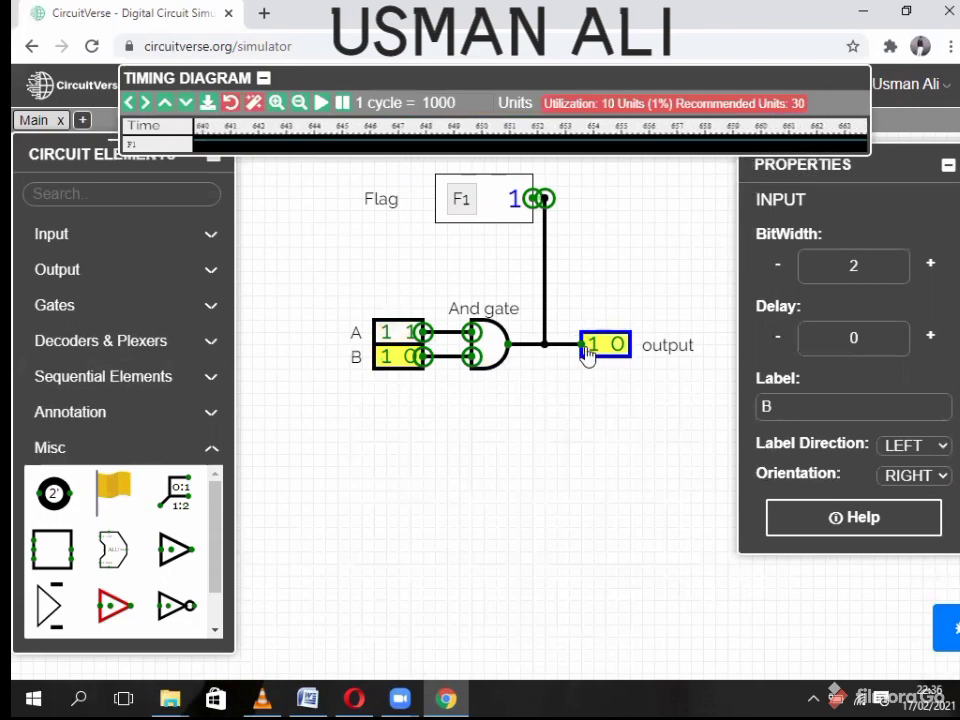
- Check the Flag's bit width in its properties and move the floating tool strip down
{"action": "right_click", "coordinate": [501, 215]}
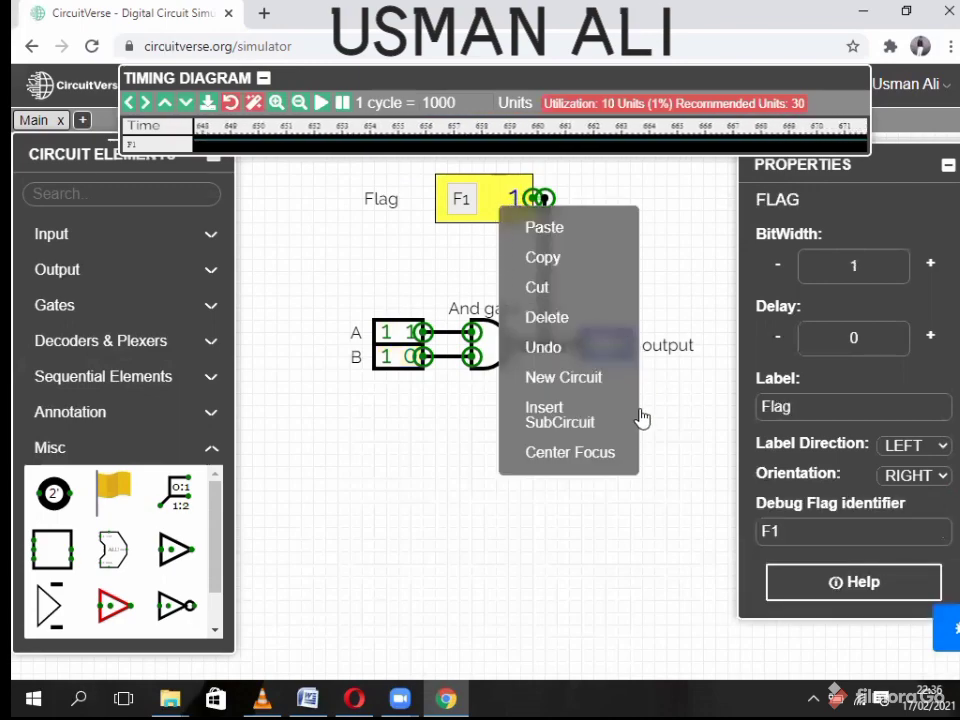
{"action": "left_click", "coordinate": [677, 437]}
{"action": "left_click", "coordinate": [493, 208]}
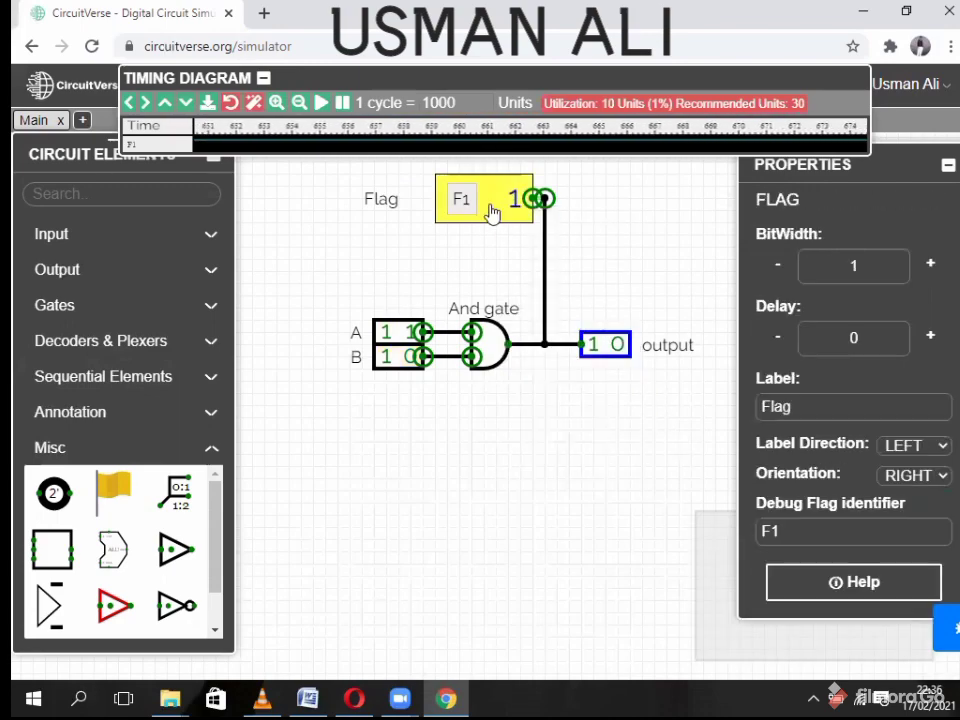
{"action": "double_click", "coordinate": [838, 268]}
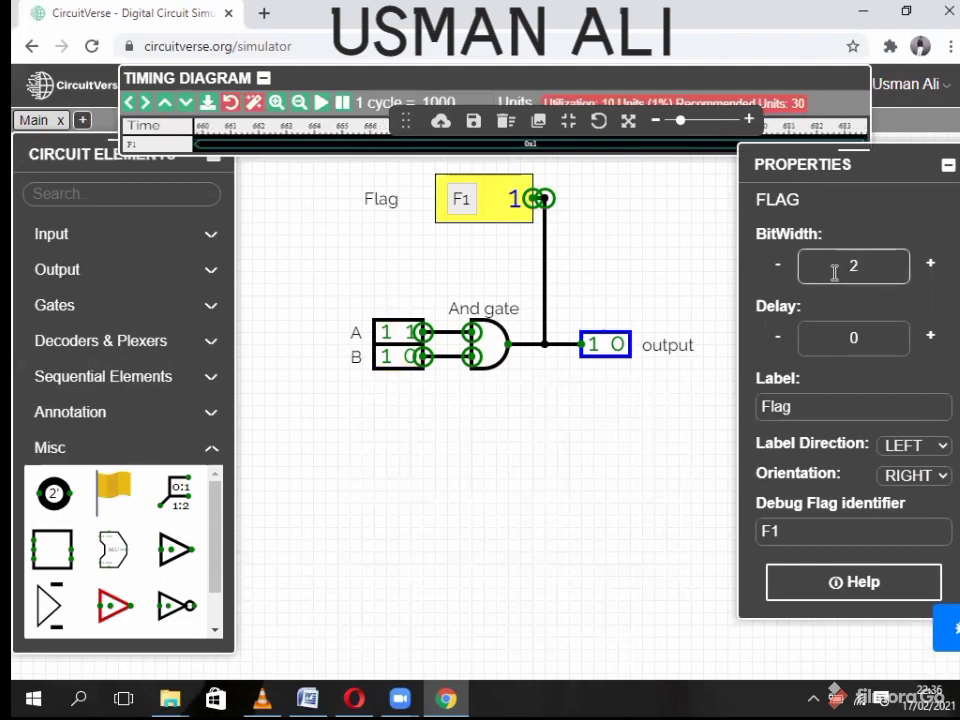
{"action": "left_click", "coordinate": [606, 218]}
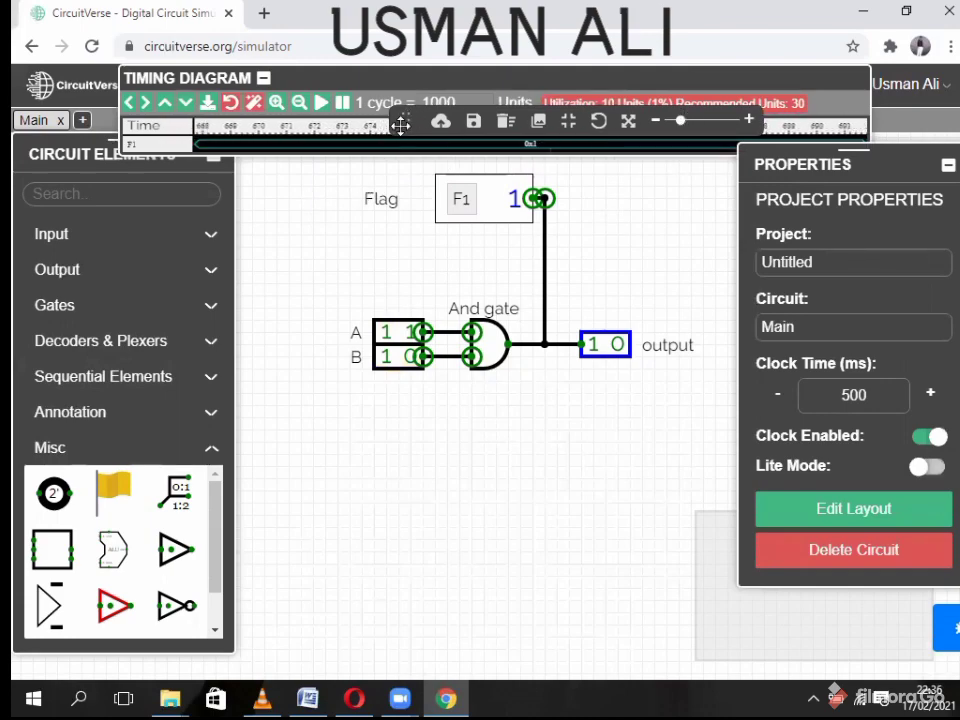
{"action": "left_click_drag", "start_coordinate": [400, 122], "coordinate": [595, 600]}
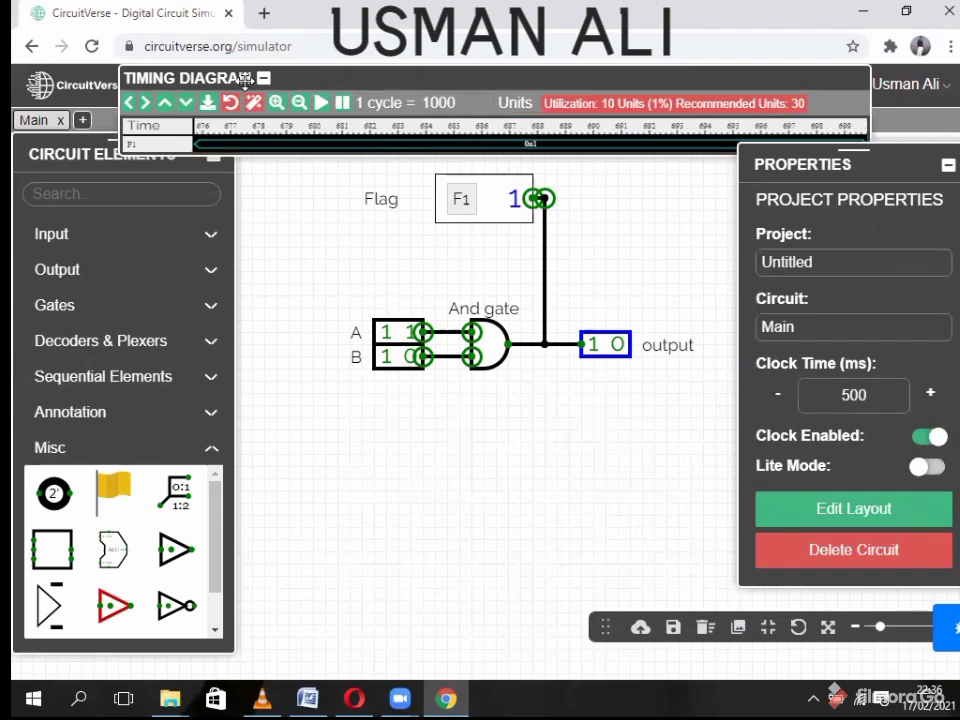
- Increase the F1 timing row height three times and set input B to 11
{"action": "left_click", "coordinate": [186, 103]}
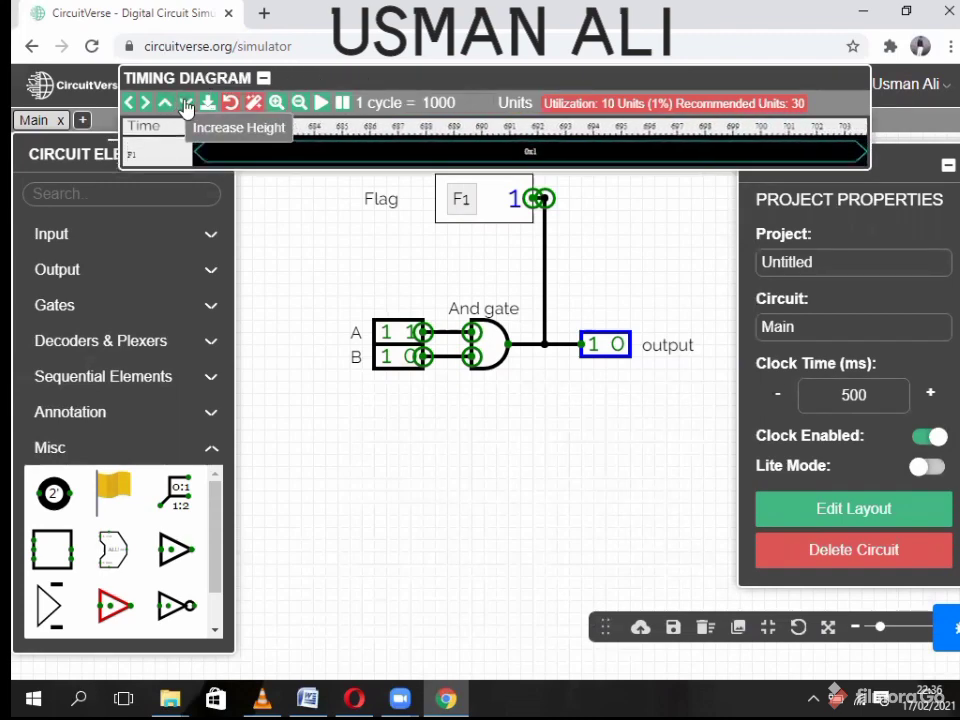
{"action": "left_click", "coordinate": [186, 103]}
{"action": "left_click", "coordinate": [186, 103]}
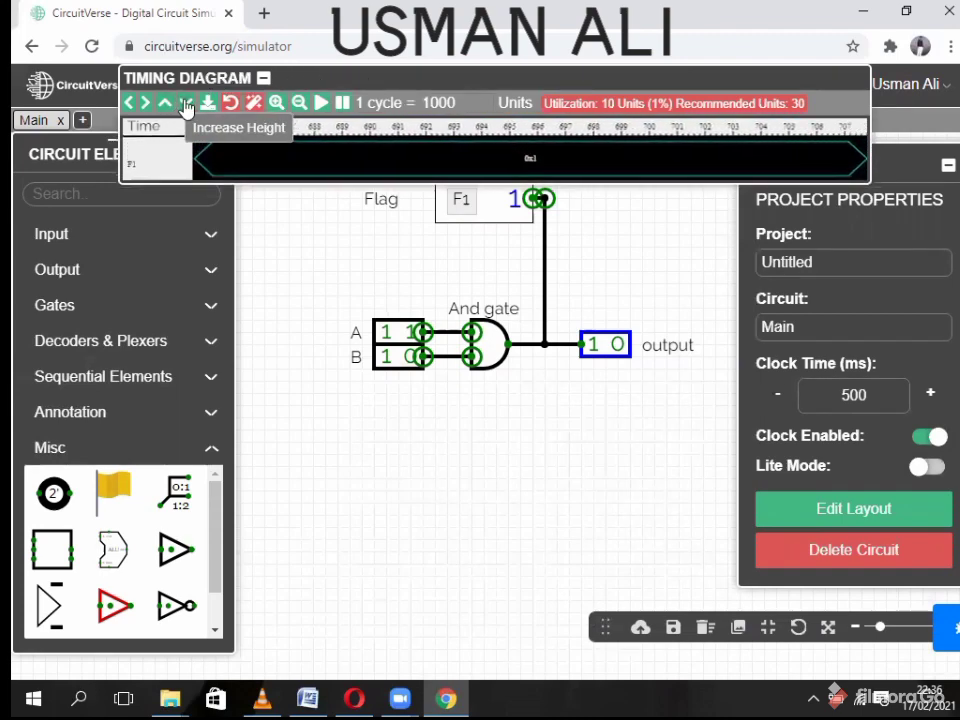
{"action": "left_click", "coordinate": [413, 365]}
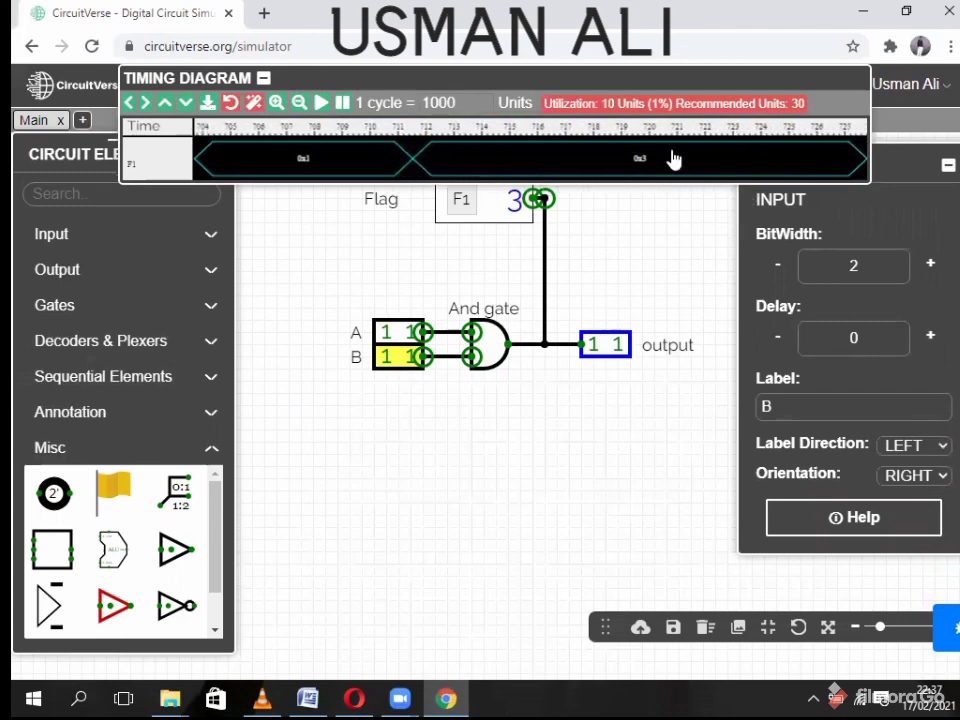
{"action": "left_click", "coordinate": [260, 78]}
- Set inputs A and B and the output back to 1-bit width
{"action": "left_click", "coordinate": [386, 333]}
{"action": "right_click", "coordinate": [386, 333]}
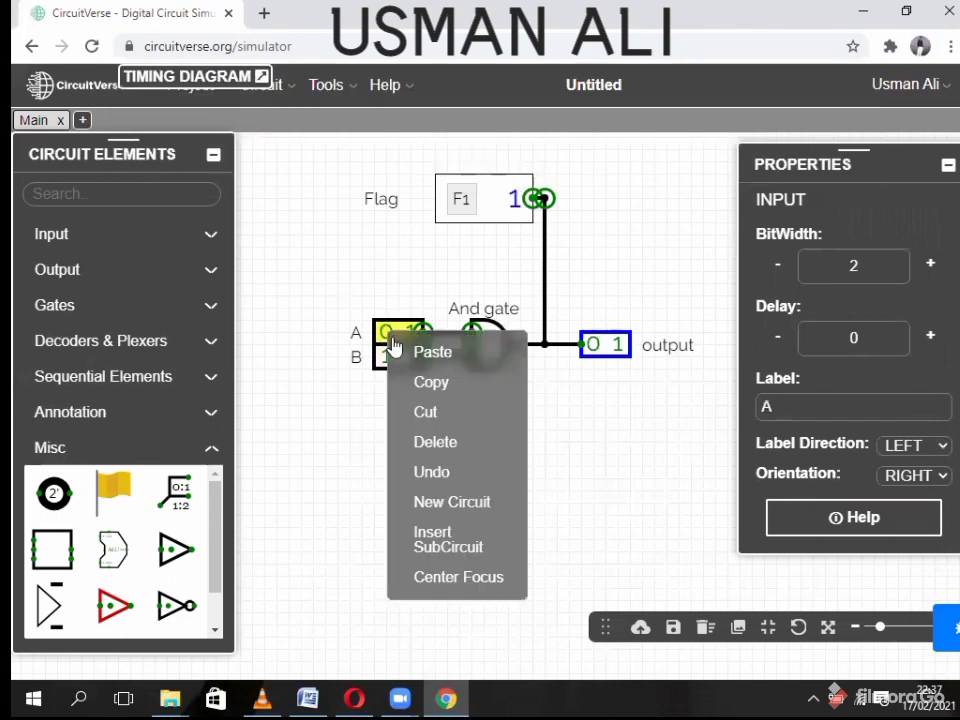
{"action": "left_click", "coordinate": [350, 353]}
{"action": "left_click", "coordinate": [386, 333]}
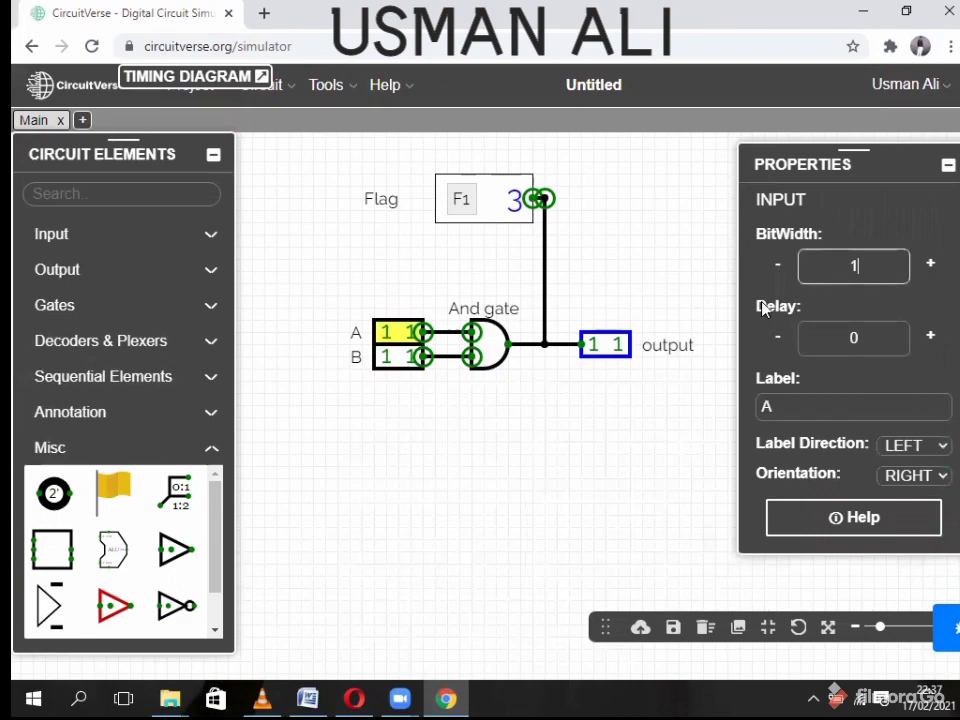
{"action": "left_click", "coordinate": [384, 358]}
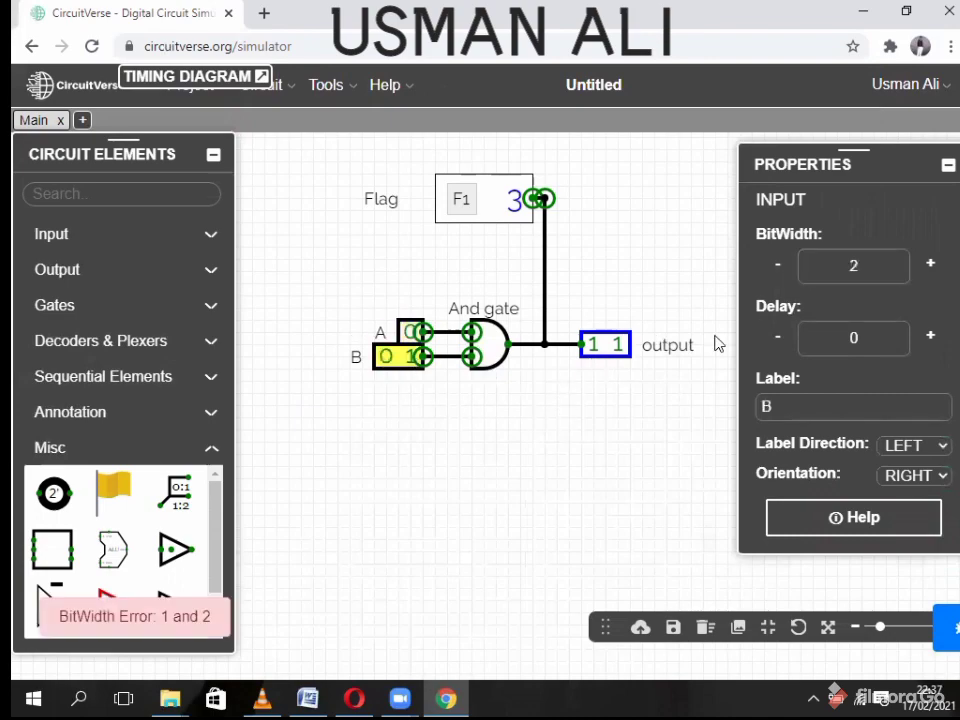
{"action": "left_click_drag", "start_coordinate": [865, 269], "coordinate": [832, 274]}
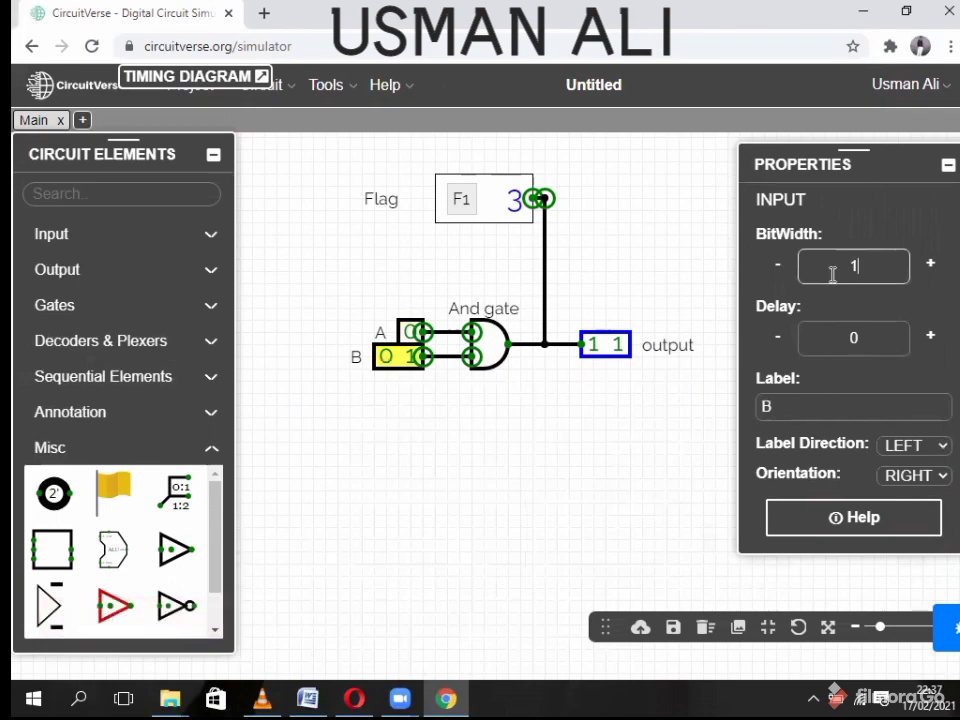
{"action": "type", "text": "1"}
{"action": "left_click", "coordinate": [612, 347]}
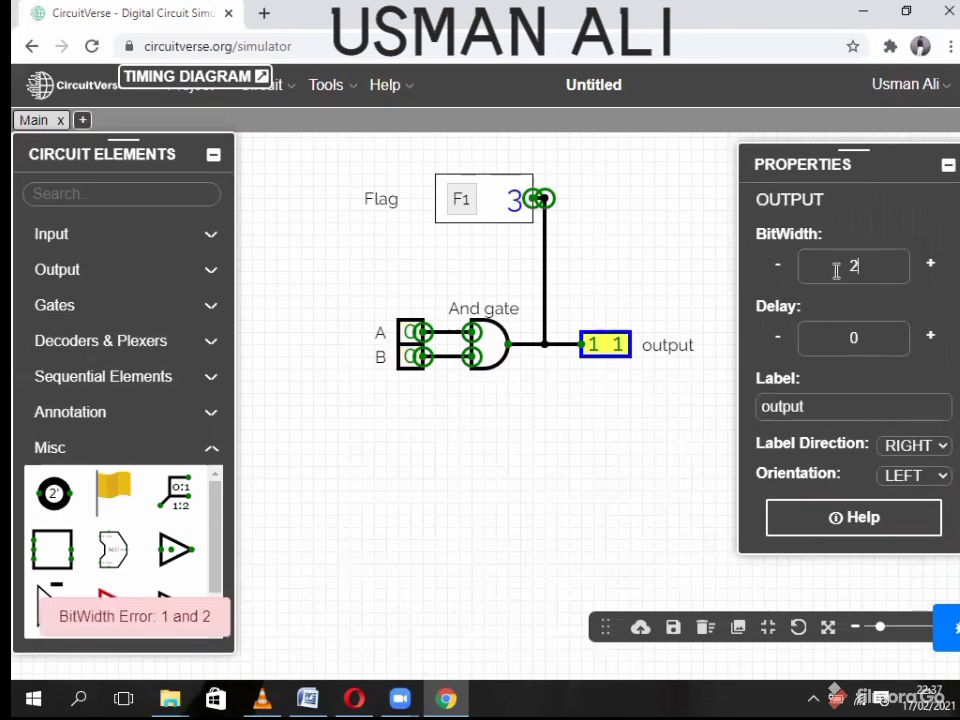
{"action": "left_click_drag", "start_coordinate": [836, 270], "coordinate": [825, 275]}
{"action": "type", "text": "1"}
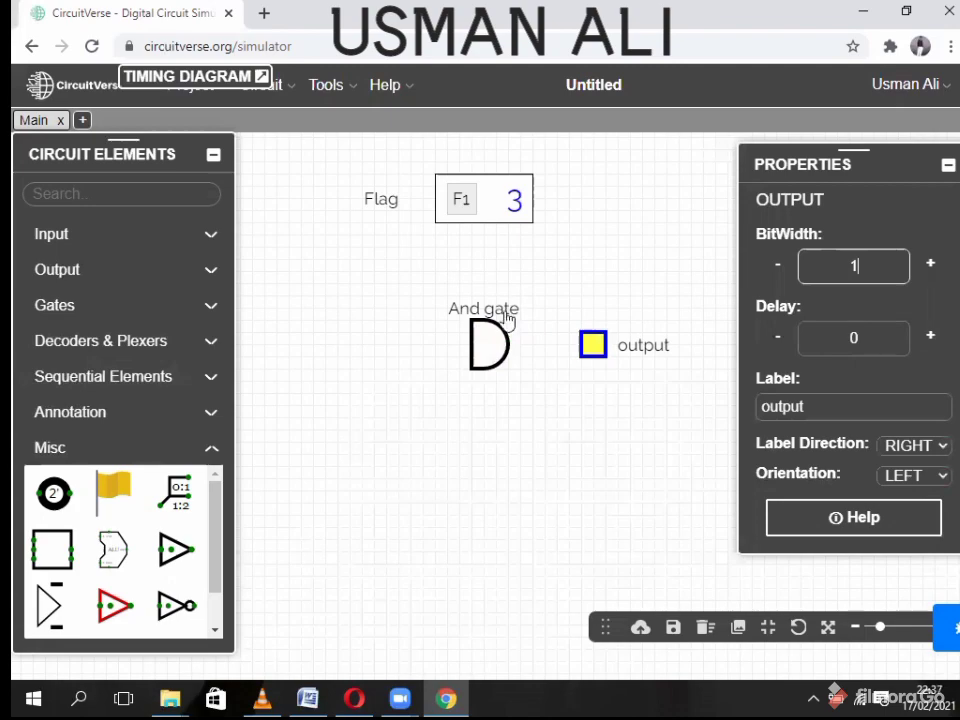
- Set the AND gate and the Flag back to 1-bit width
{"action": "left_click", "coordinate": [490, 343]}
{"action": "left_click_drag", "start_coordinate": [862, 268], "coordinate": [812, 293]}
{"action": "key", "text": "BackSpace"}
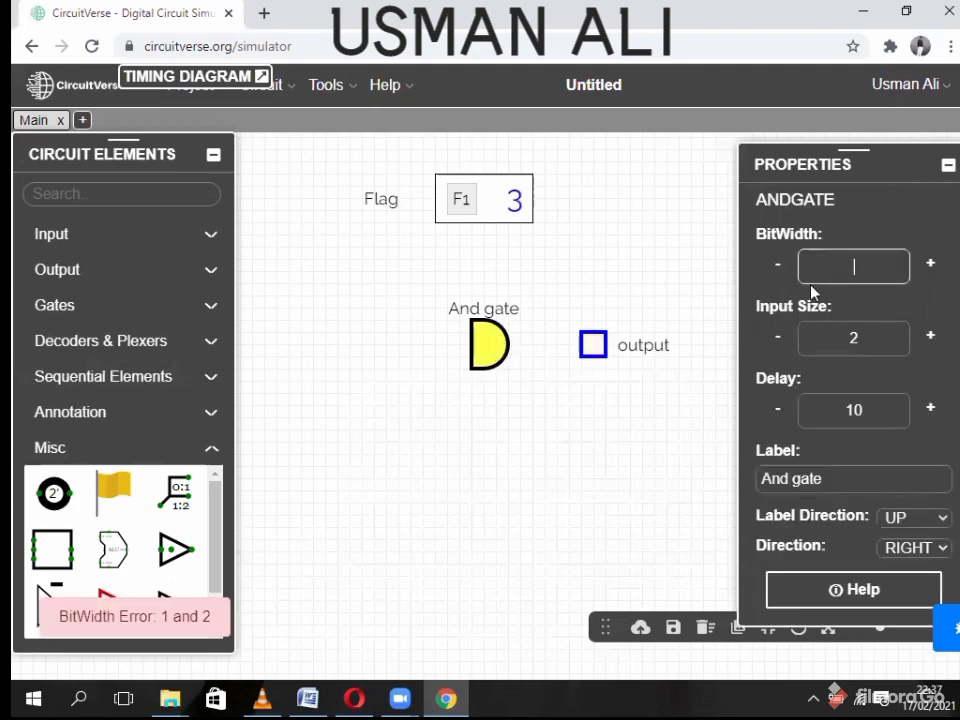
{"action": "type", "text": "1"}
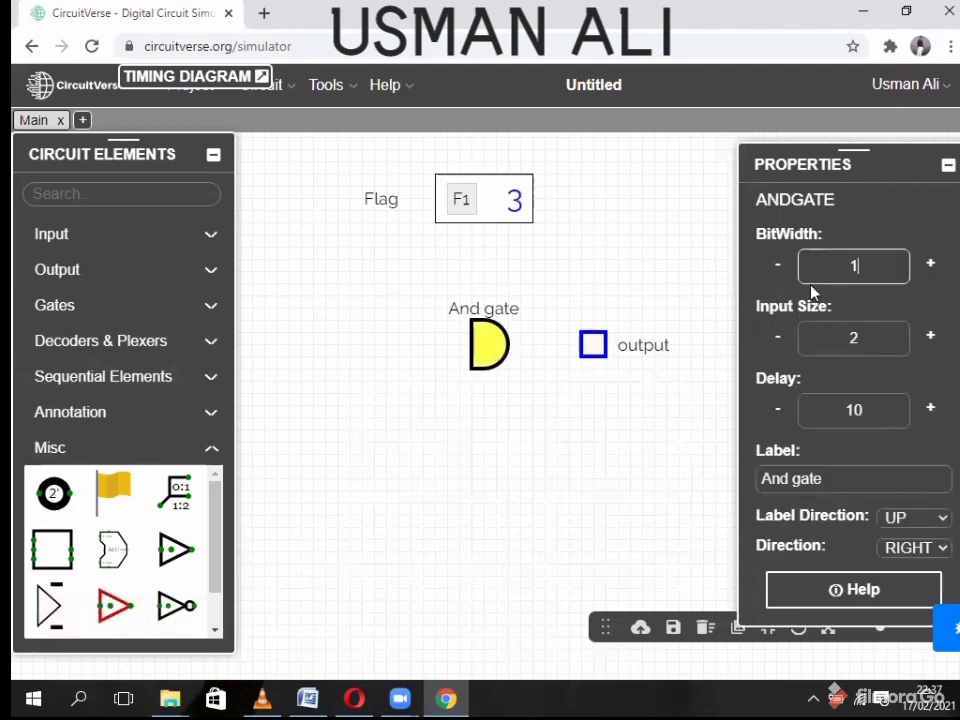
{"action": "left_click", "coordinate": [536, 391]}
{"action": "left_click", "coordinate": [488, 206]}
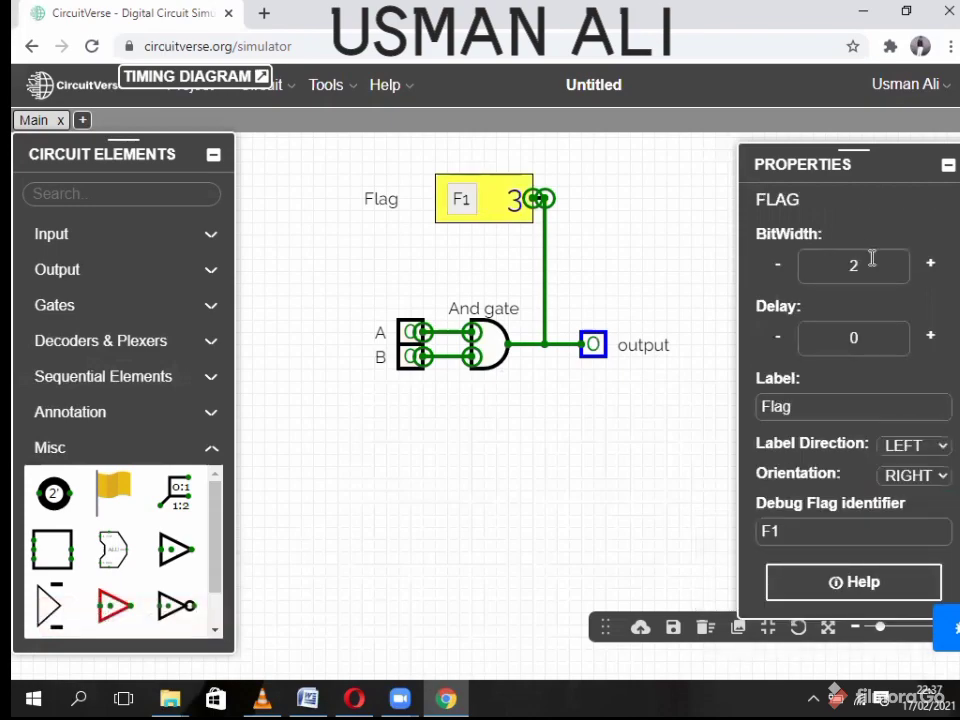
{"action": "left_click_drag", "start_coordinate": [872, 258], "coordinate": [836, 278]}
{"action": "left_click", "coordinate": [622, 442]}
{"action": "left_click", "coordinate": [490, 350]}
- Delete the AND gate, add an OR gate beside A and B, and wire input A into it
{"action": "right_click", "coordinate": [493, 350]}
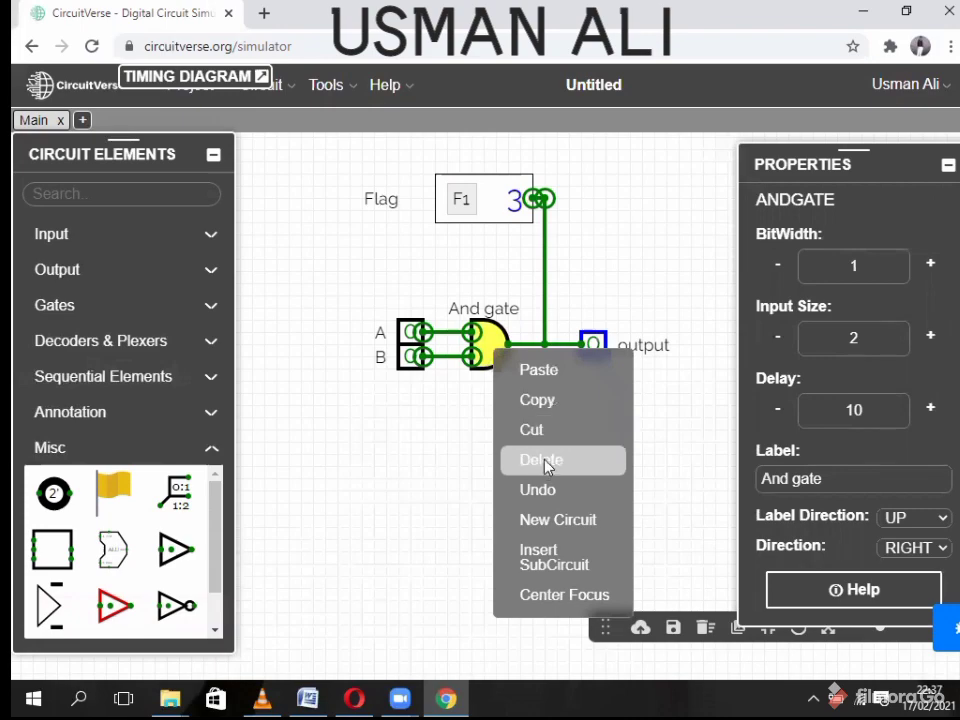
{"action": "left_click", "coordinate": [546, 461]}
{"action": "left_click", "coordinate": [171, 304]}
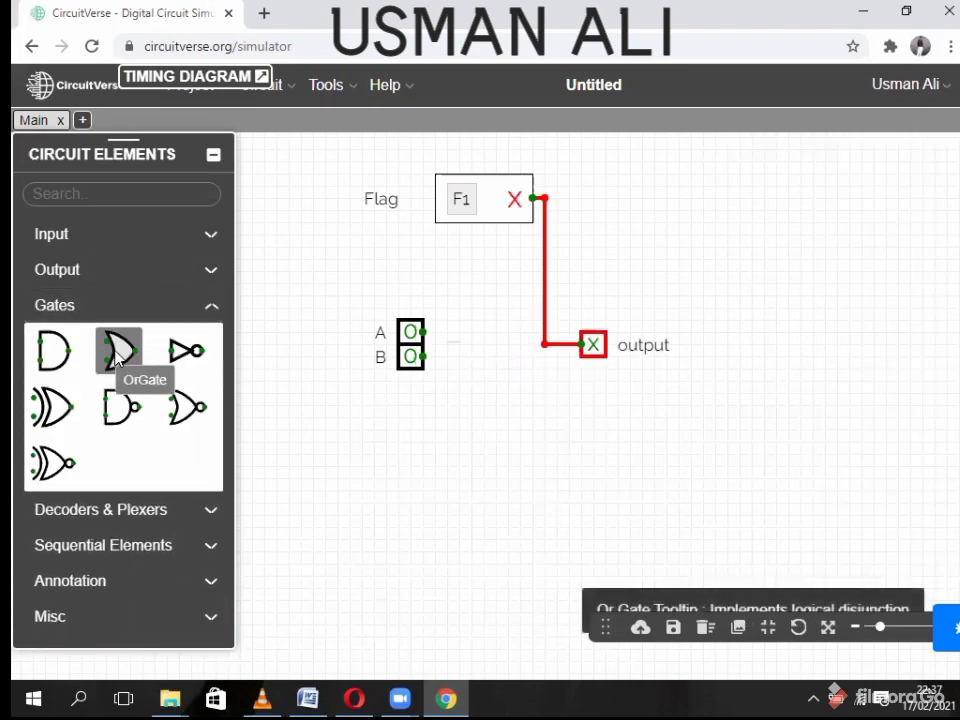
{"action": "left_click", "coordinate": [117, 357]}
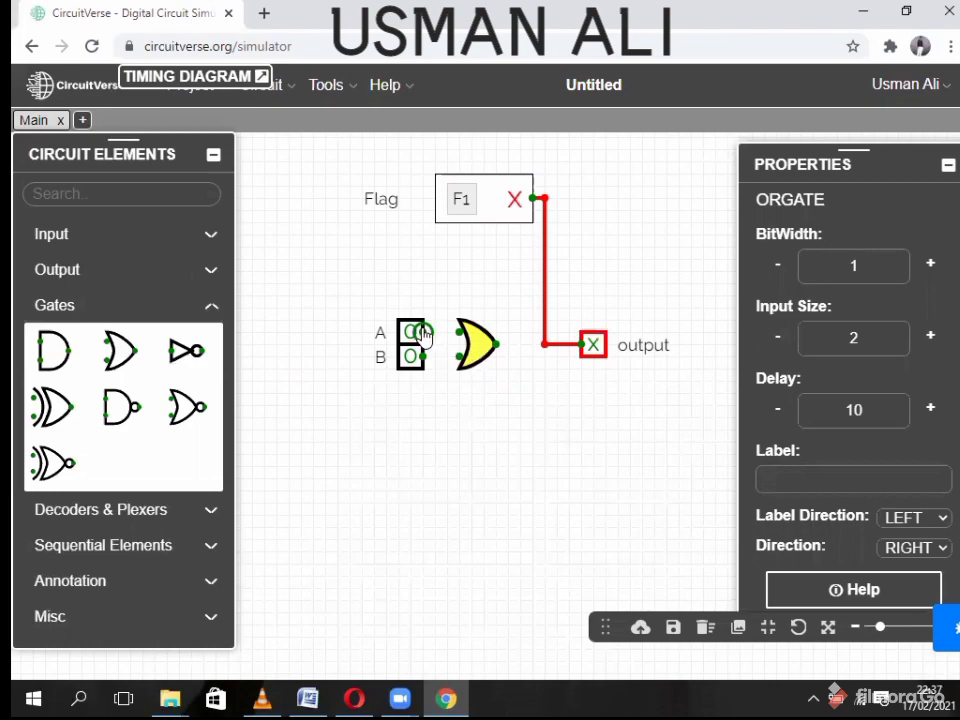
{"action": "mouse_move", "coordinate": [424, 332]}
{"action": "left_mouse_down"}
{"action": "mouse_move", "coordinate": [458, 332]}
{"action": "mouse_move", "coordinate": [459, 356]}
{"action": "mouse_move", "coordinate": [544, 345]}
{"action": "left_mouse_up"}
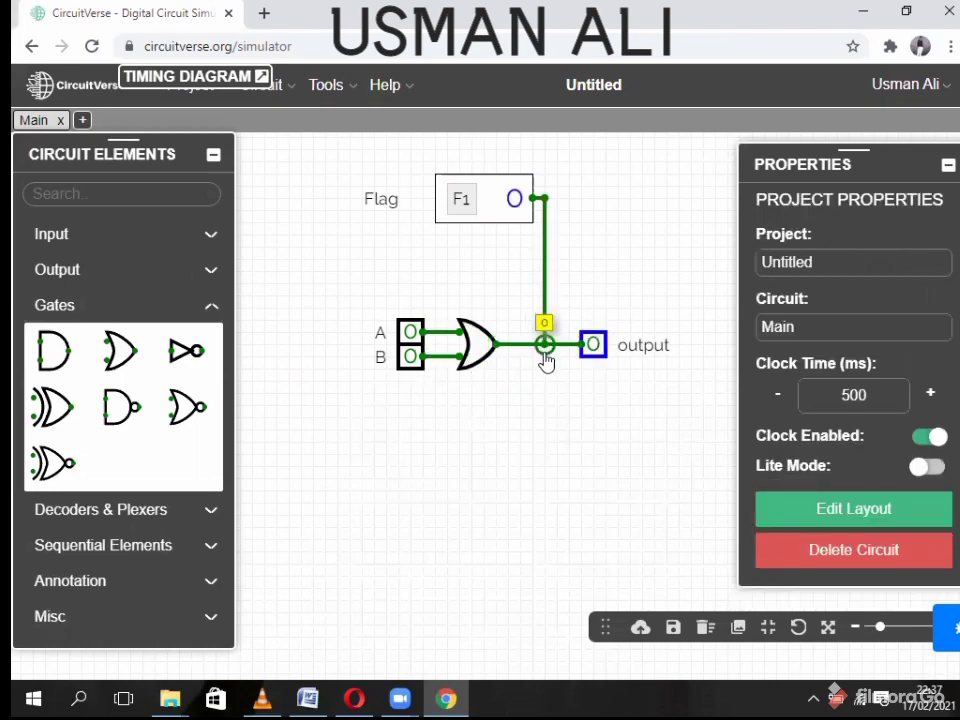
- Toggle A and B to 1 and back to 0, checking the OR gate's output
{"action": "left_click", "coordinate": [411, 334]}
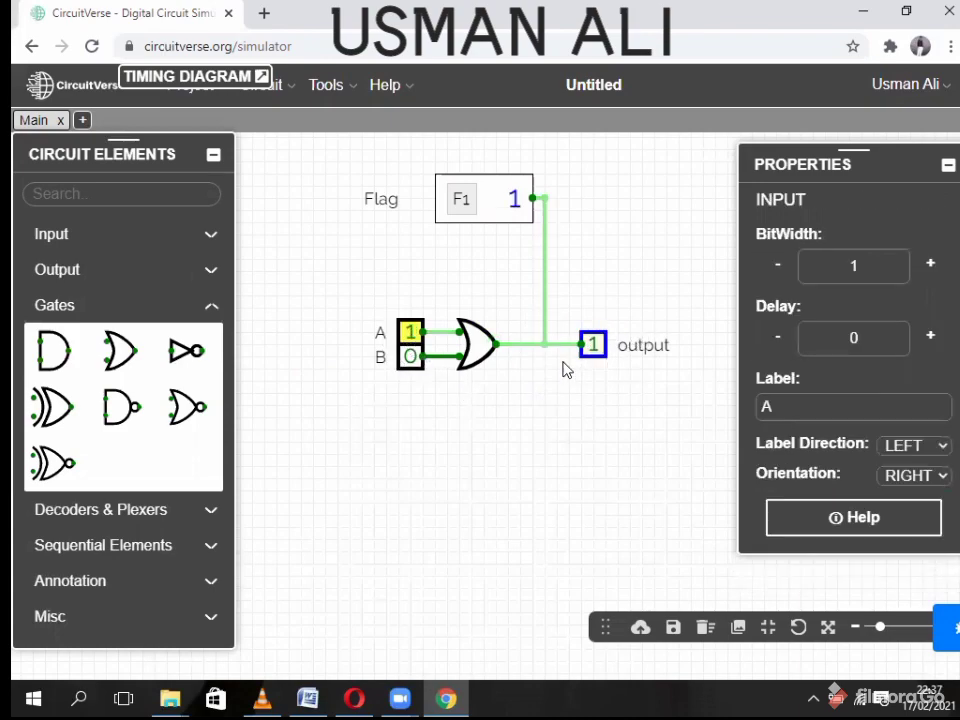
{"action": "left_click", "coordinate": [411, 357]}
{"action": "left_click", "coordinate": [411, 333]}
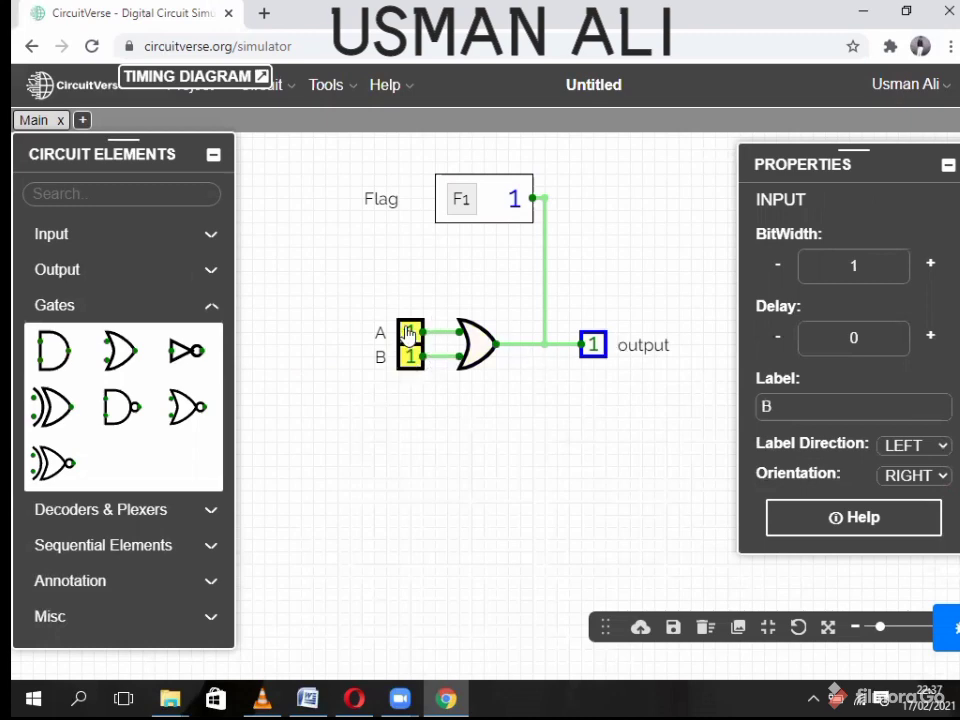
{"action": "left_click", "coordinate": [412, 358]}
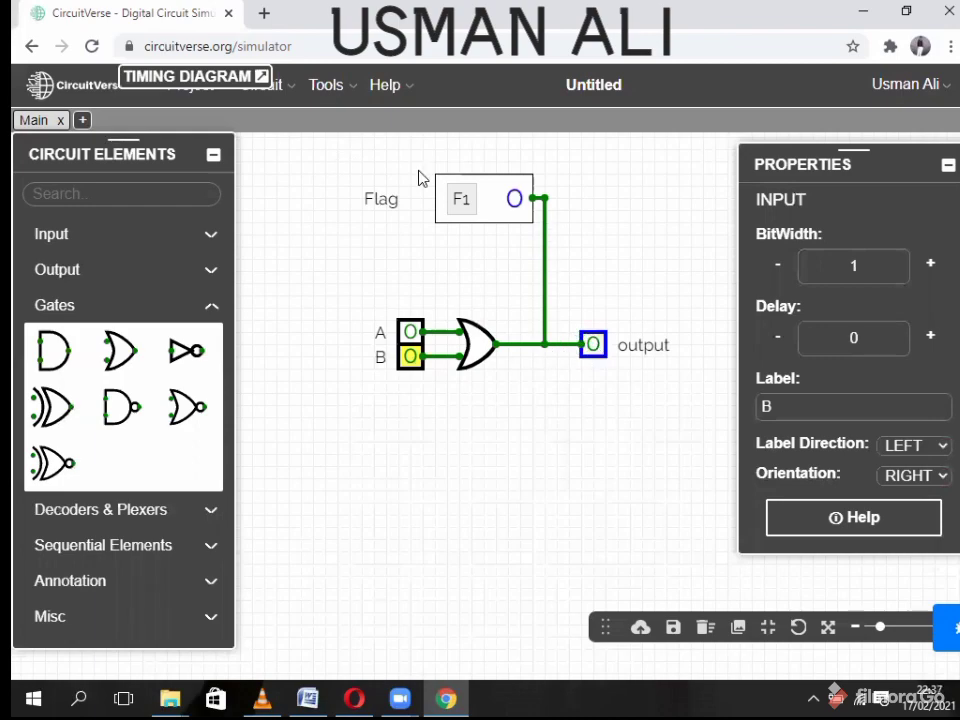
- Repeat the A and B toggling with the timing diagram expanded to watch F1's waveform
{"action": "left_click", "coordinate": [261, 76]}
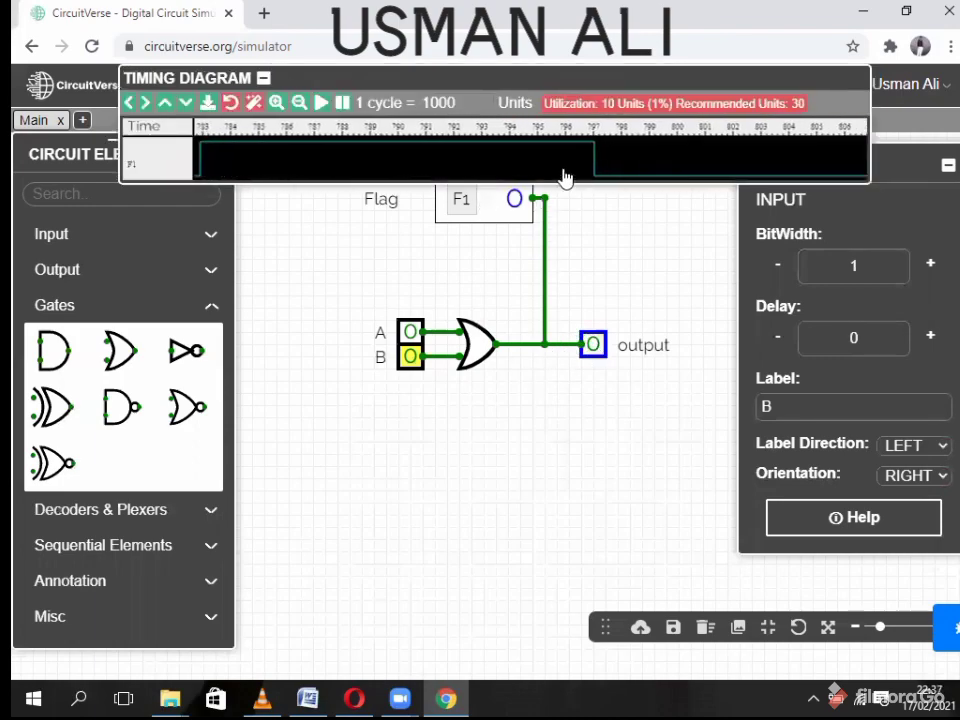
{"action": "left_click", "coordinate": [410, 333]}
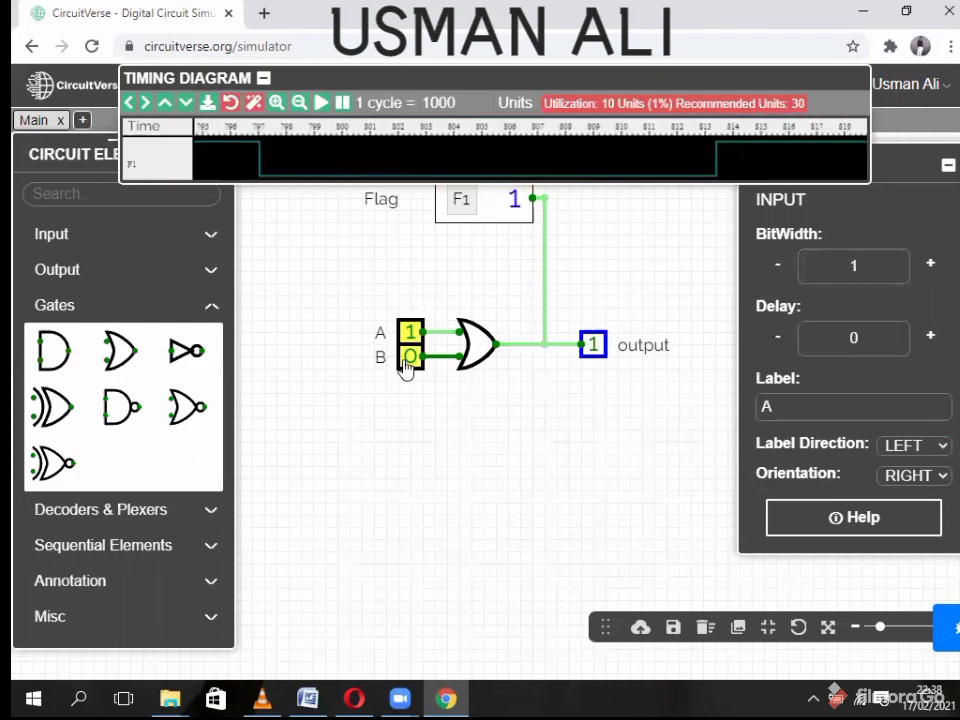
{"action": "left_click", "coordinate": [409, 358]}
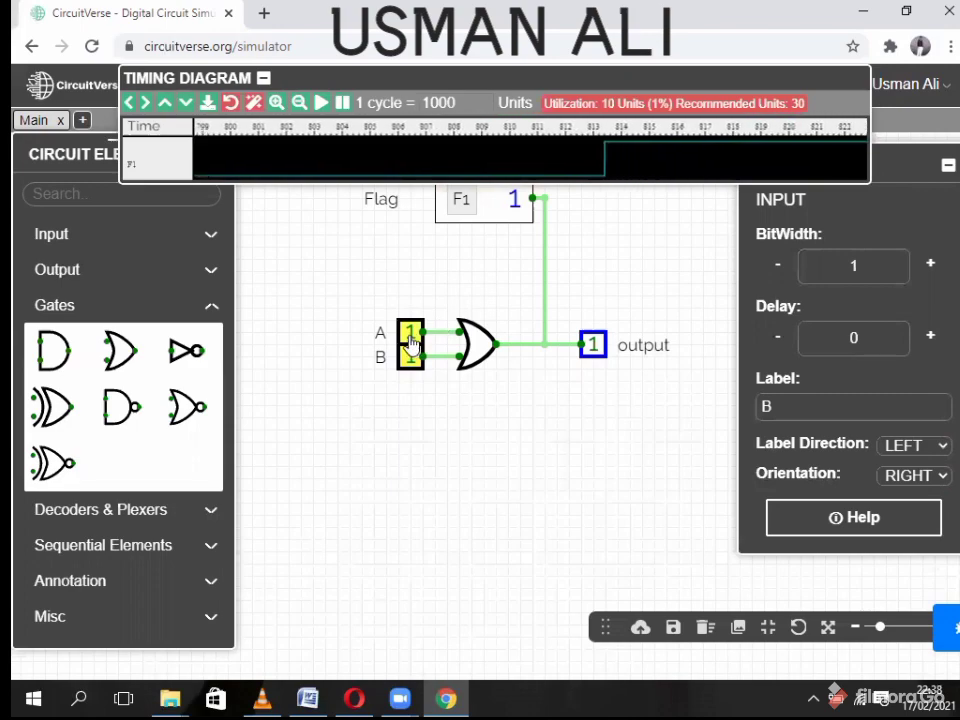
{"action": "left_click", "coordinate": [410, 333]}
{"action": "left_click", "coordinate": [411, 358]}
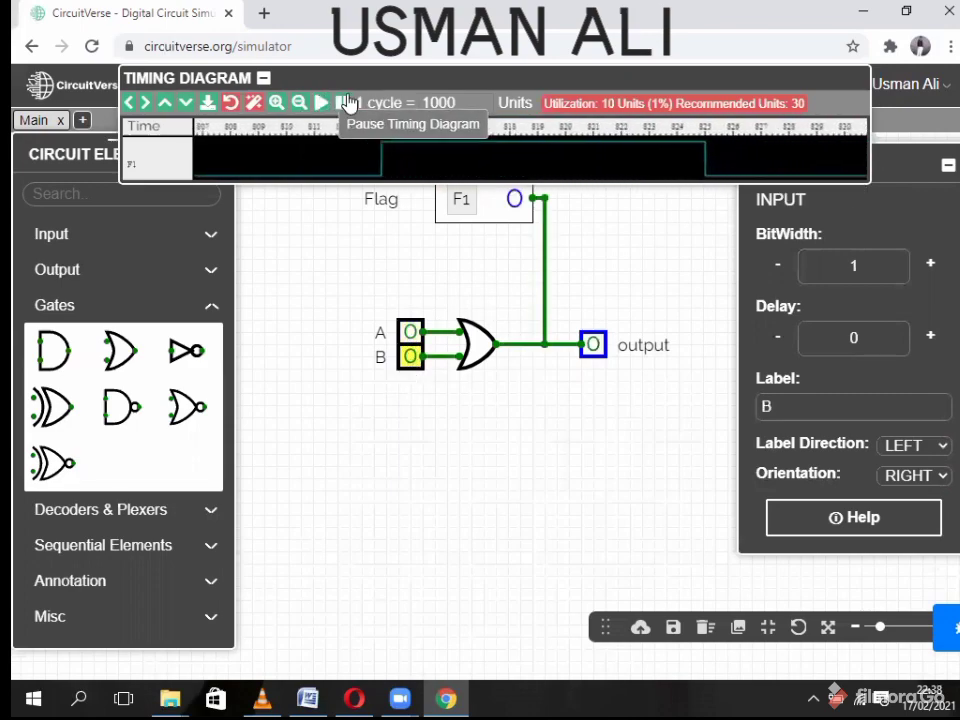
{"action": "left_click", "coordinate": [262, 76]}
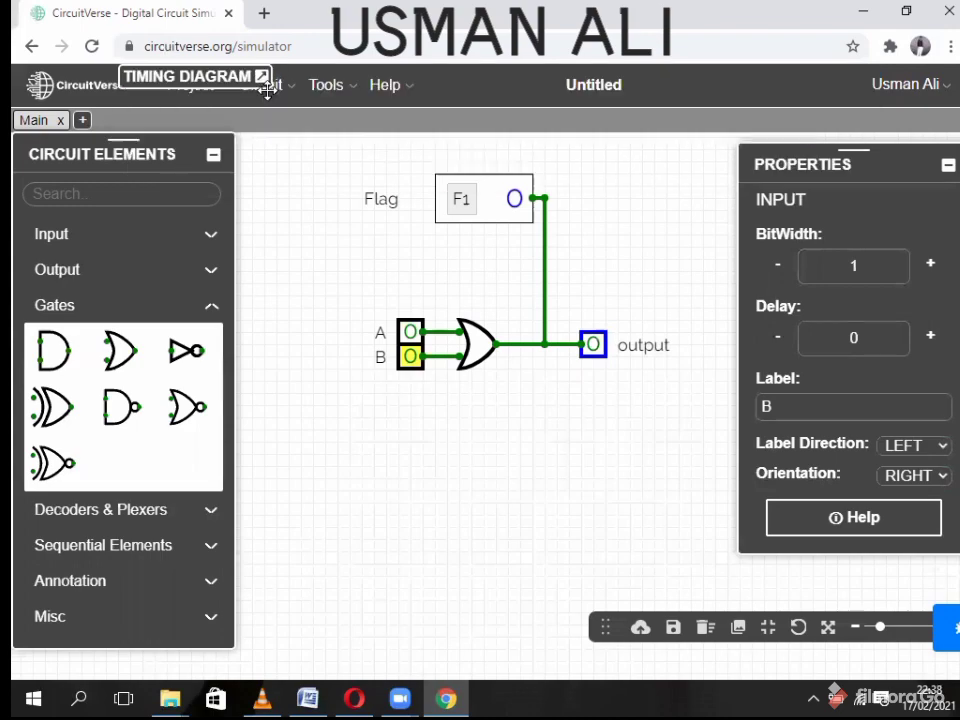
- Delete the OR gate and place a NOT gate beside input A
{"action": "left_click", "coordinate": [483, 340]}
{"action": "right_click", "coordinate": [488, 355]}
{"action": "left_click", "coordinate": [530, 458]}
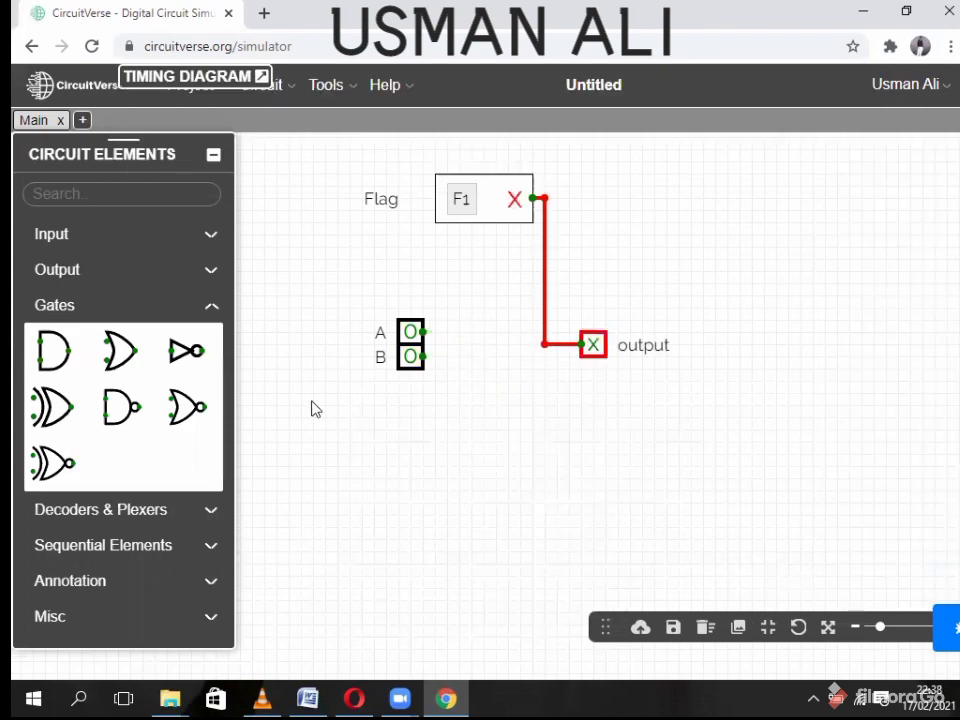
{"action": "left_click", "coordinate": [186, 350]}
{"action": "left_click_drag", "start_coordinate": [266, 357], "coordinate": [477, 346]}
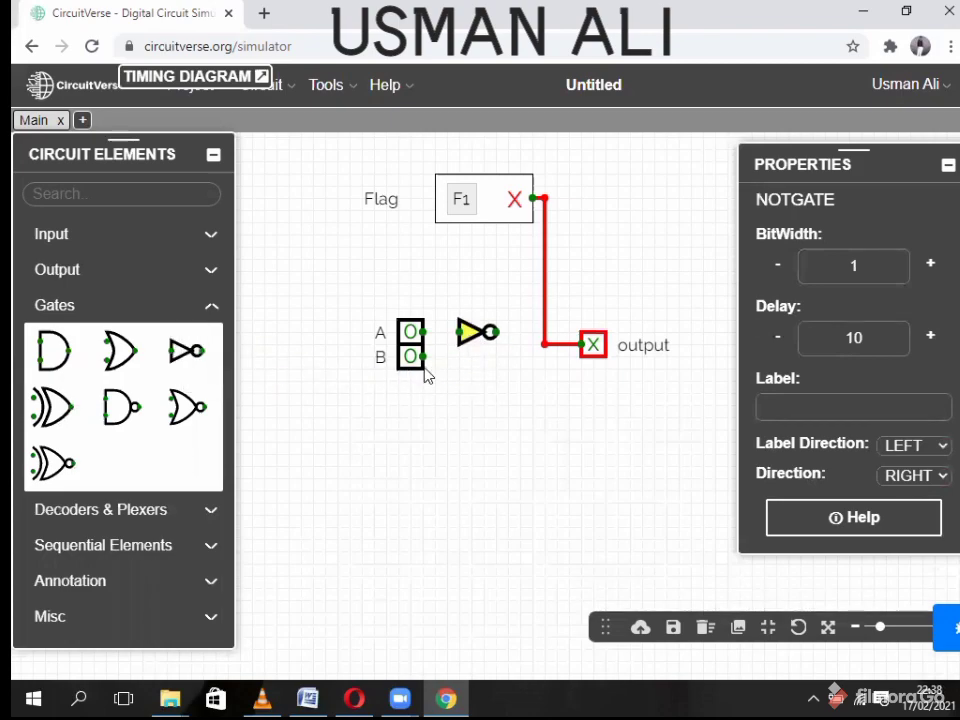
- Move input B down, then wire input A through the NOT gate to the output
{"action": "left_click_drag", "start_coordinate": [410, 368], "coordinate": [411, 460]}
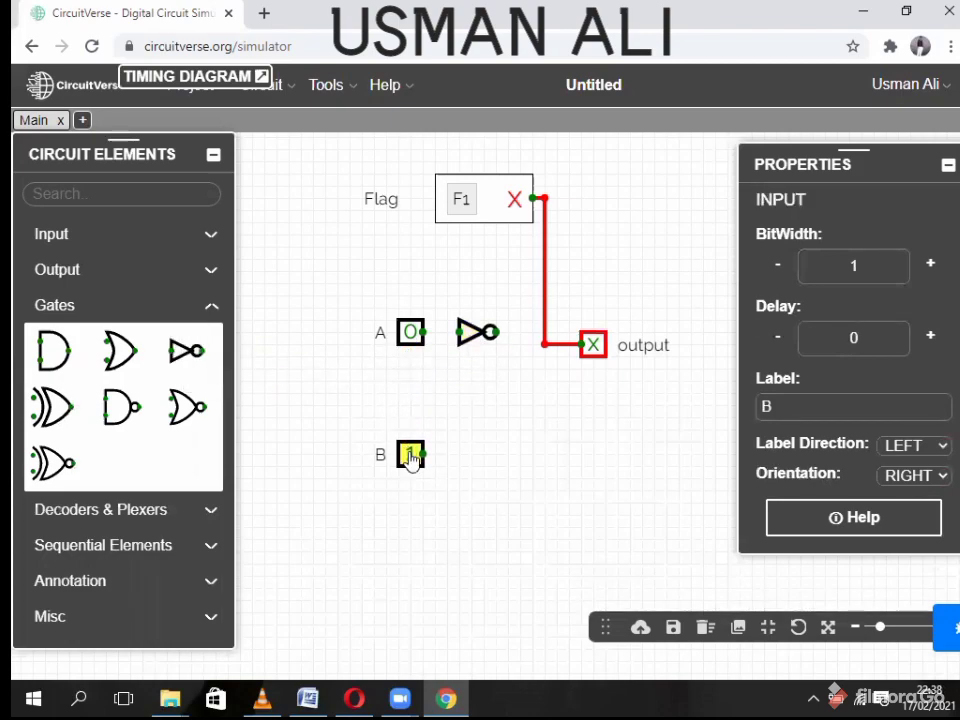
{"action": "left_click", "coordinate": [424, 341]}
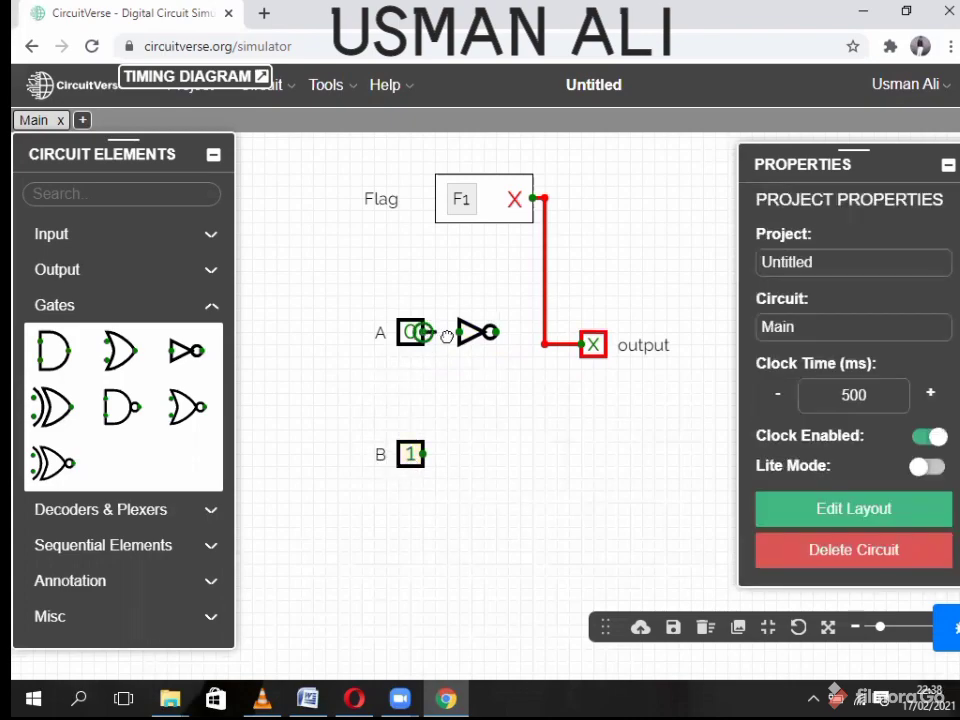
{"action": "left_click_drag", "start_coordinate": [453, 336], "coordinate": [460, 333]}
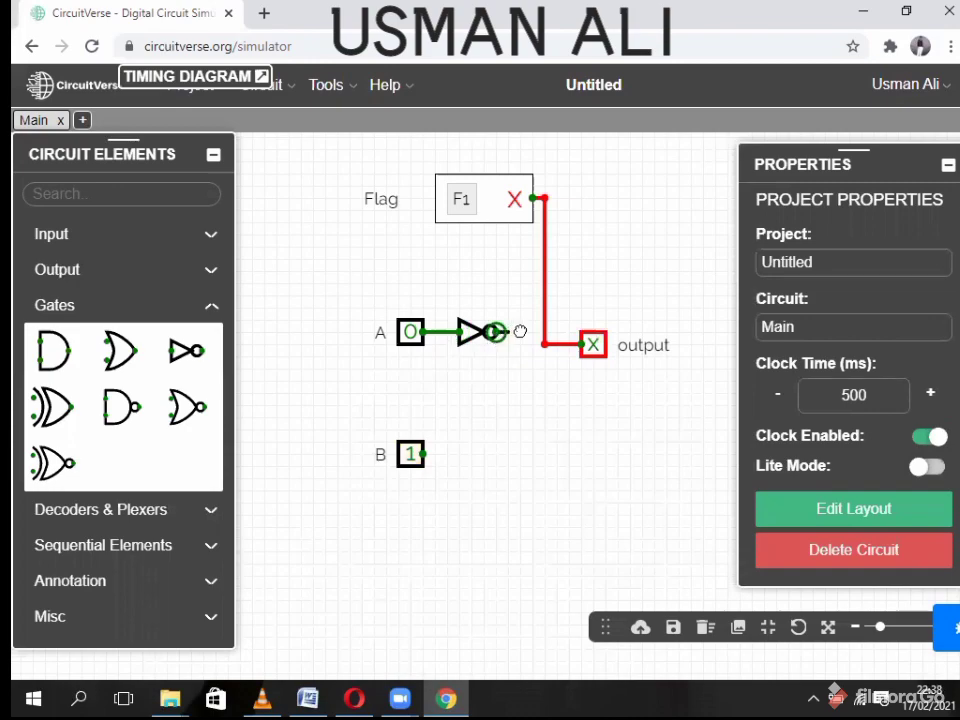
{"action": "left_click_drag", "start_coordinate": [544, 331], "coordinate": [544, 333]}
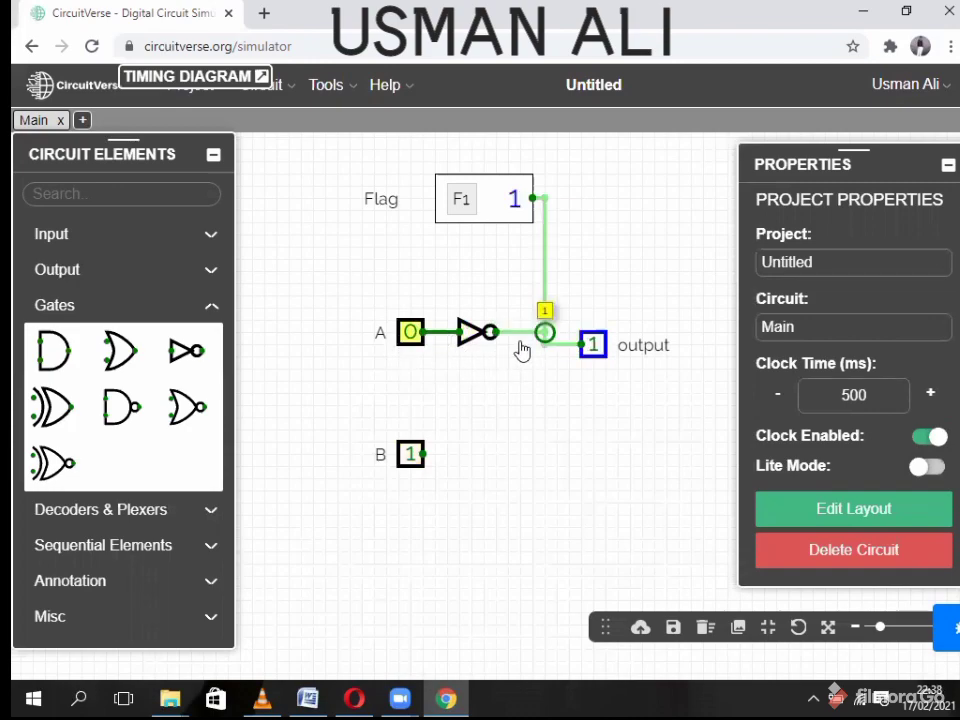
- Toggle A to 1 and back to 0, repeating with the Timing Diagram showing the Flag trace
{"action": "left_click", "coordinate": [411, 334]}
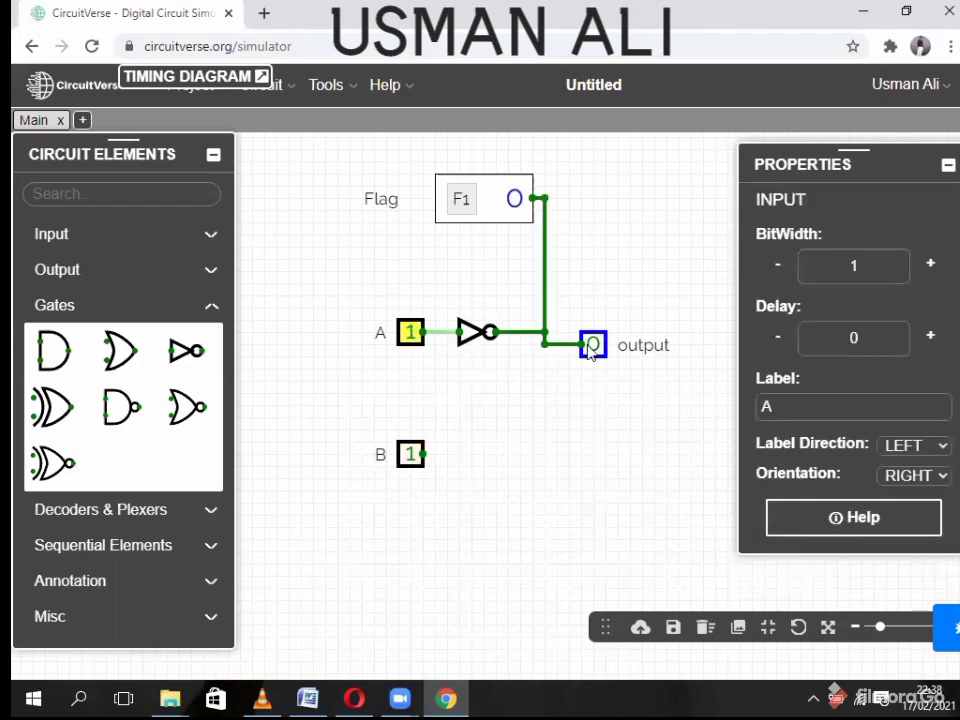
{"action": "left_click", "coordinate": [410, 334]}
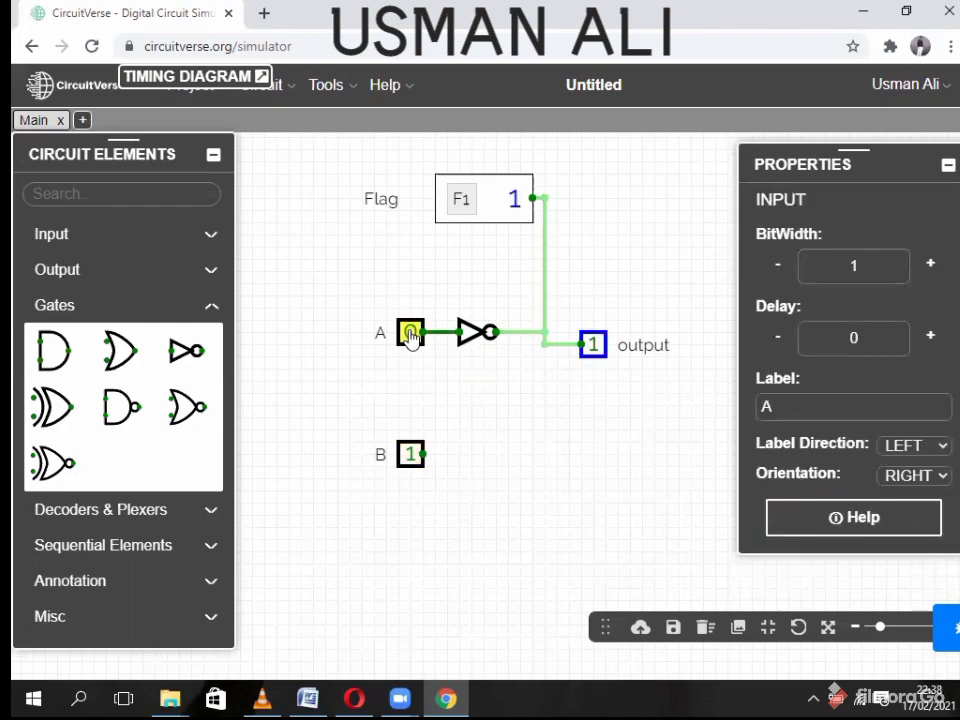
{"action": "left_click", "coordinate": [260, 78]}
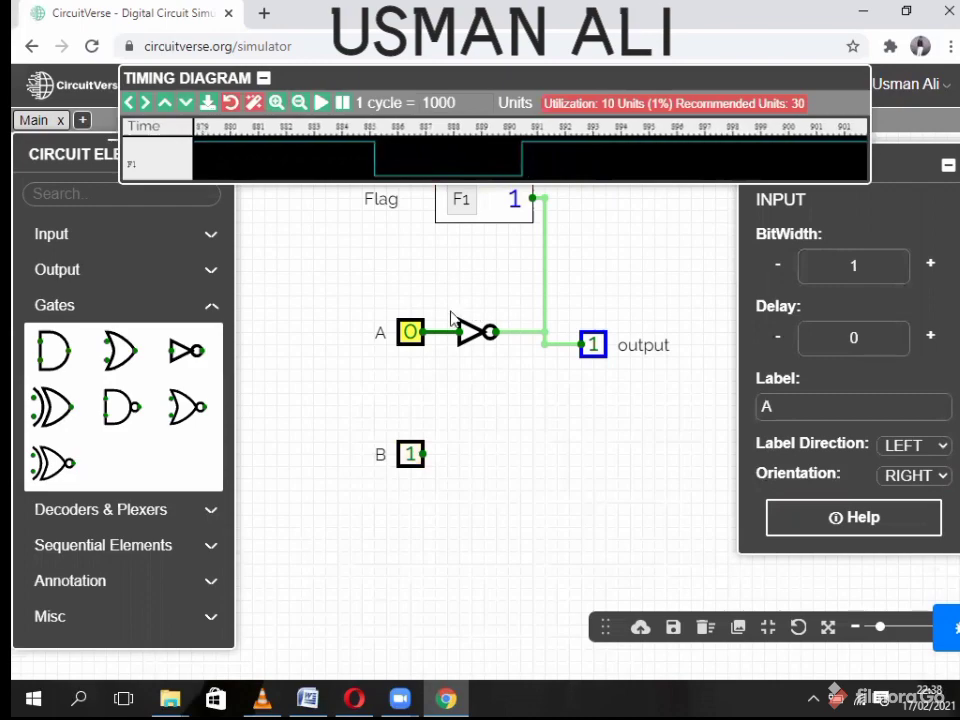
{"action": "left_click", "coordinate": [411, 334]}
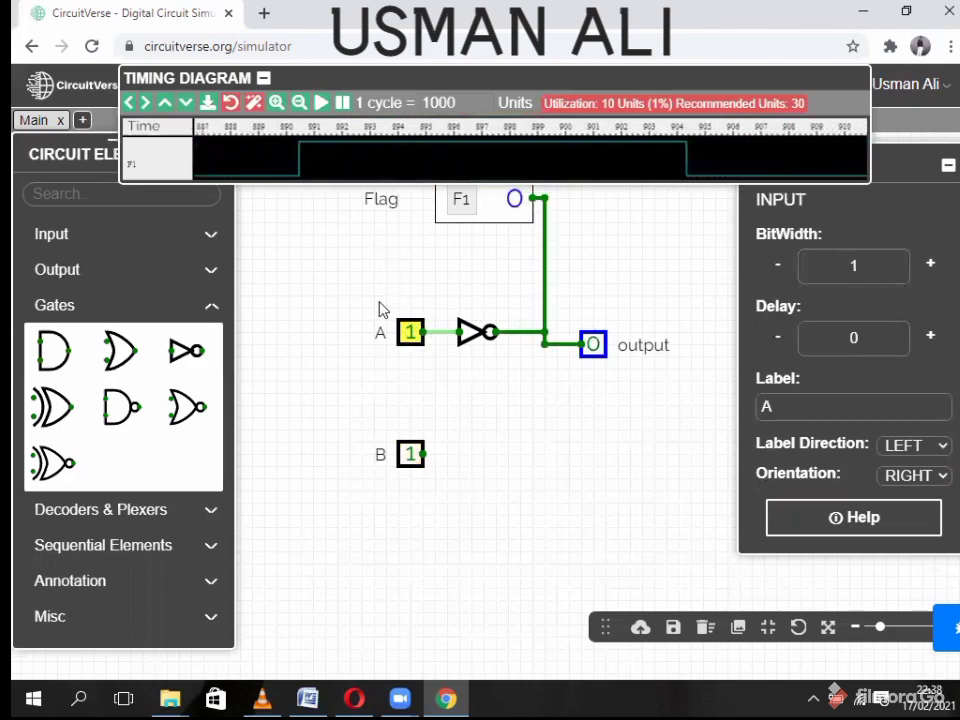
{"action": "left_click", "coordinate": [410, 337]}
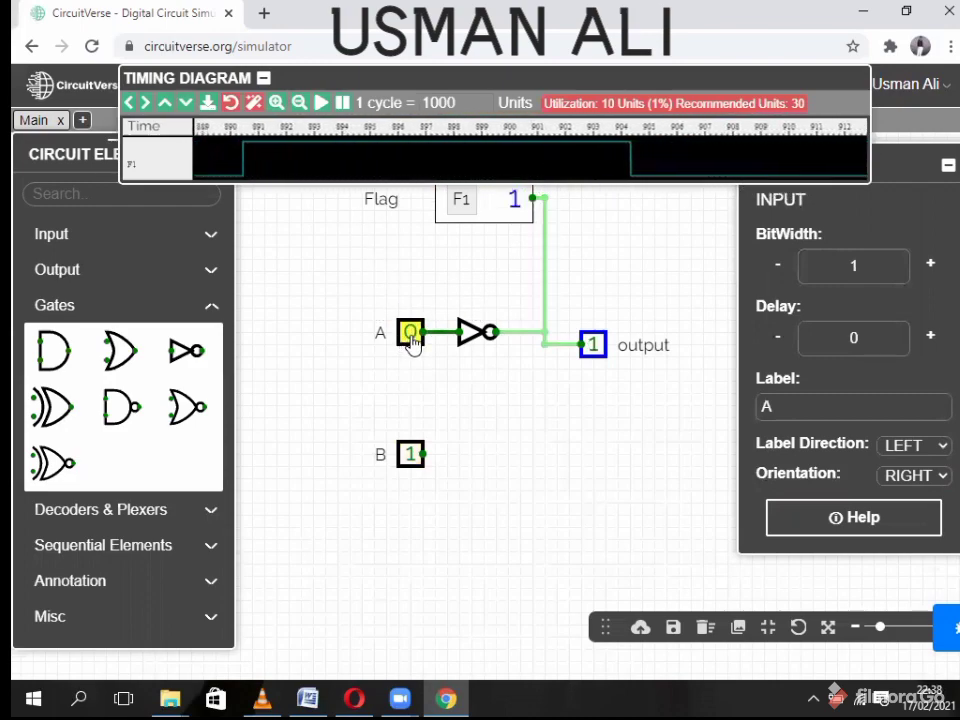
{"action": "left_click", "coordinate": [263, 78]}
- Delete the NOT gate, move input B up beneath A, and place an XOR gate beside them
{"action": "right_click", "coordinate": [473, 335]}
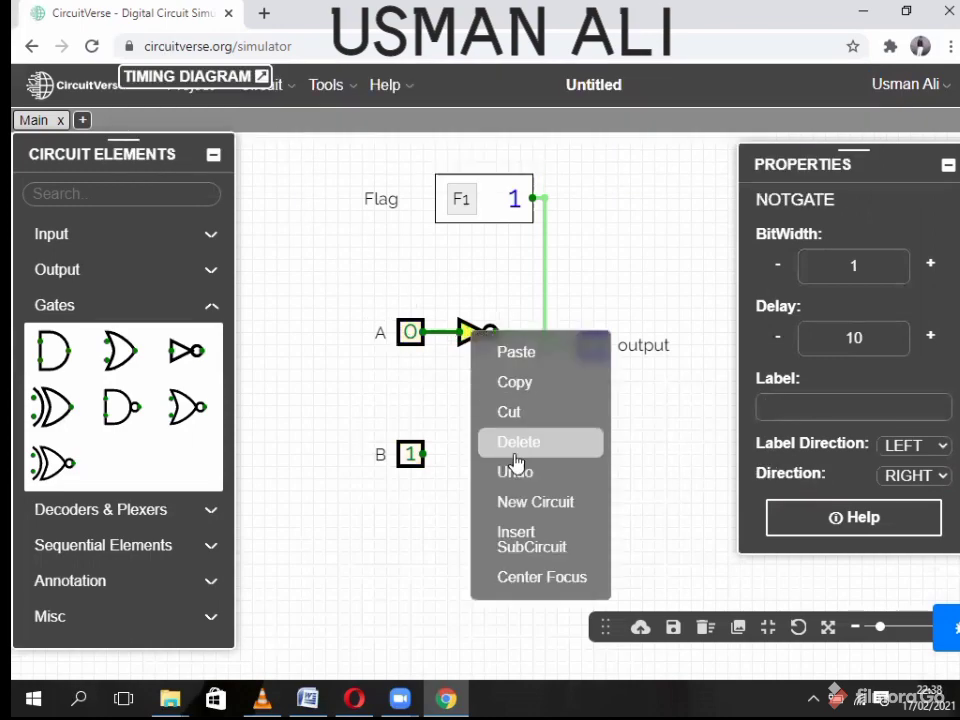
{"action": "left_click", "coordinate": [529, 443]}
{"action": "left_click_drag", "start_coordinate": [410, 454], "coordinate": [410, 352]}
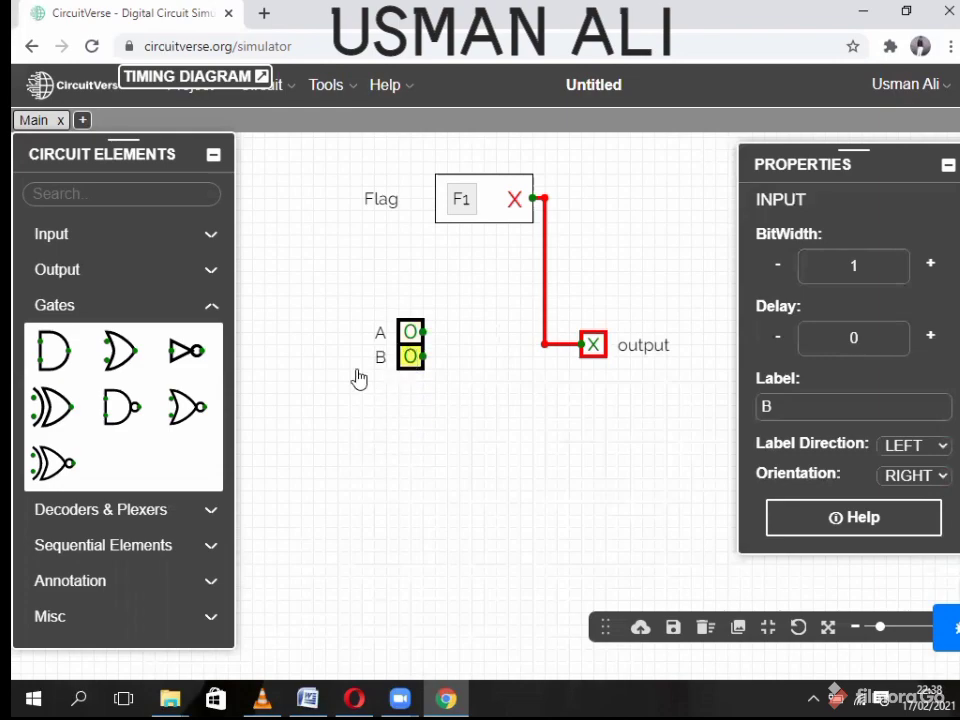
{"action": "left_click", "coordinate": [50, 405]}
{"action": "left_click_drag", "start_coordinate": [510, 441], "coordinate": [486, 355]}
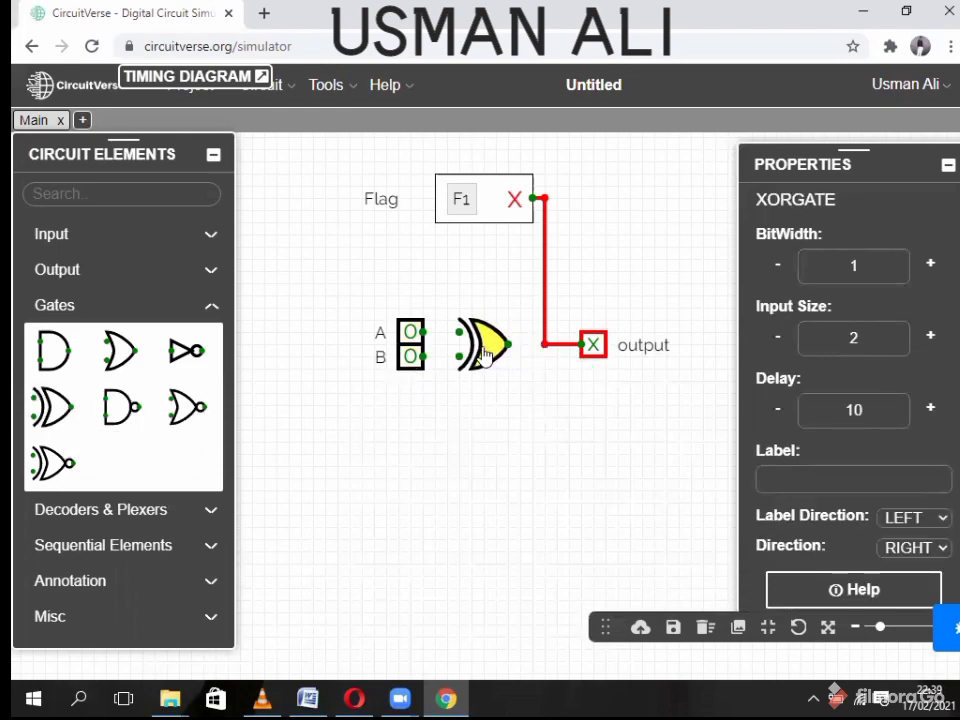
- Wire input A to the XOR gate and line the gate up with the output wire
{"action": "left_click_drag", "start_coordinate": [421, 334], "coordinate": [458, 356]}
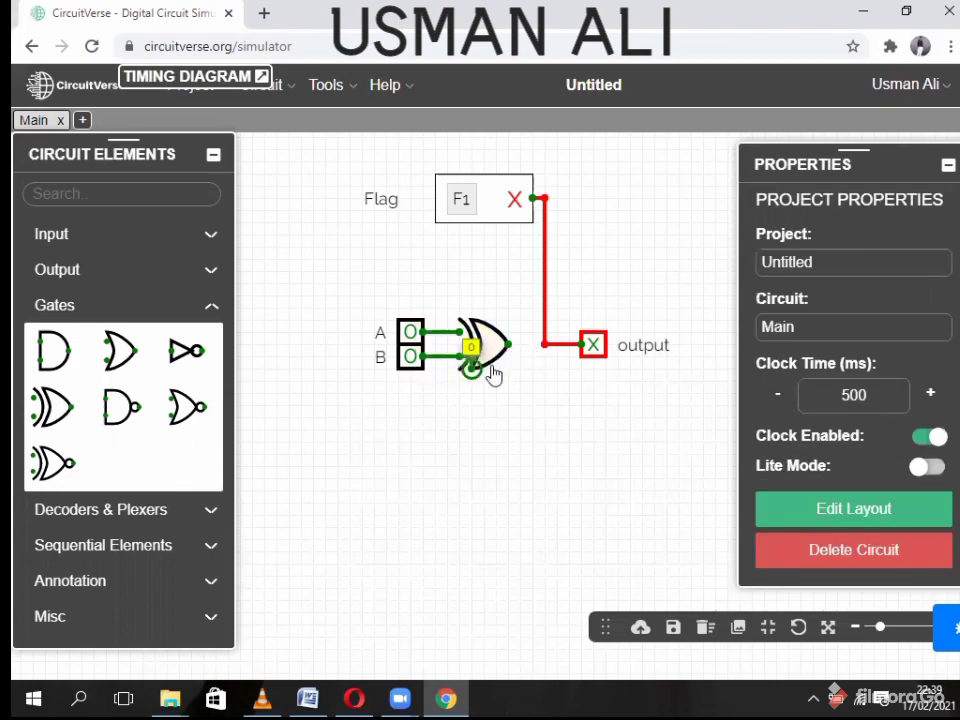
{"action": "left_click", "coordinate": [470, 370]}
{"action": "left_click_drag", "start_coordinate": [478, 370], "coordinate": [489, 367]}
{"action": "left_click", "coordinate": [471, 367]}
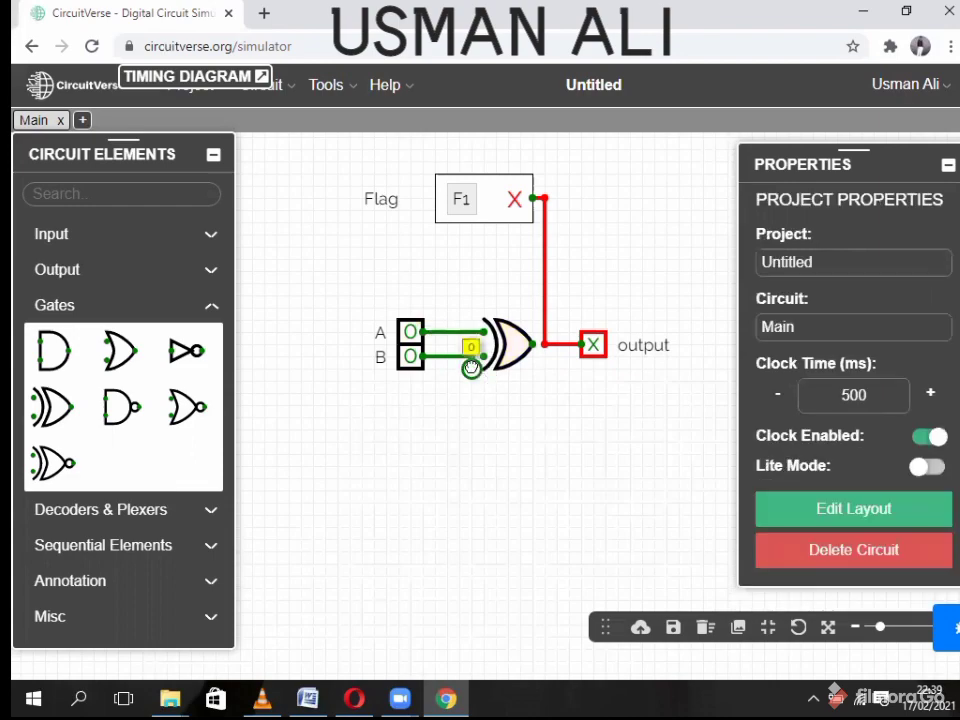
{"action": "mouse_move", "coordinate": [493, 370]}
{"action": "left_mouse_down"}
{"action": "mouse_move", "coordinate": [503, 362]}
{"action": "mouse_move", "coordinate": [492, 357]}
{"action": "mouse_move", "coordinate": [544, 346]}
{"action": "left_mouse_up"}
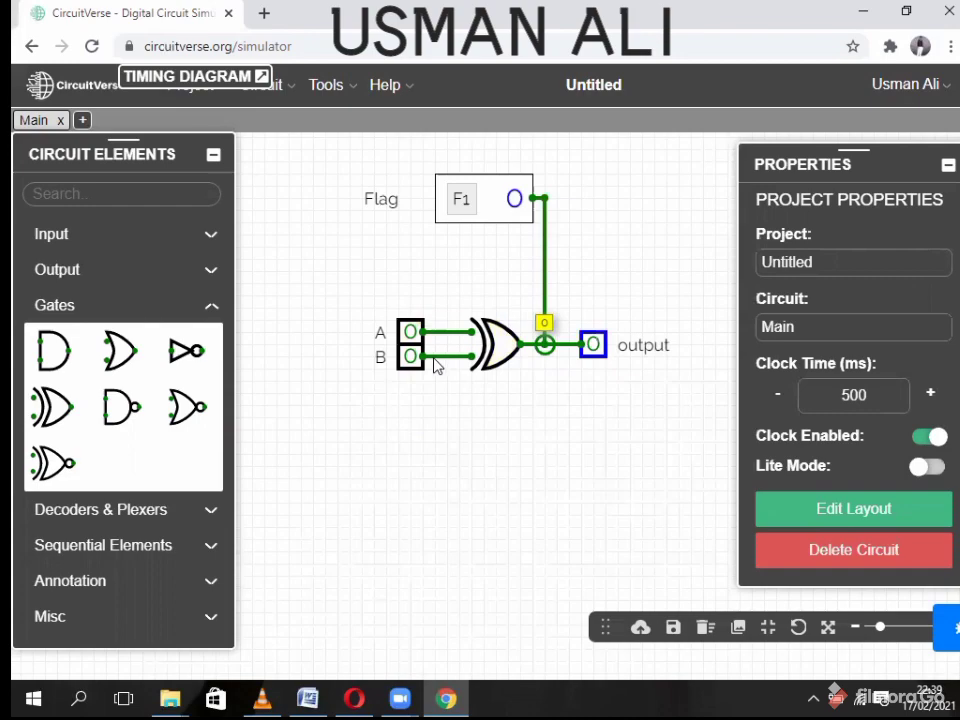
- Test the XOR through every A/B combination, ending with both inputs at 0
{"action": "left_click", "coordinate": [411, 335]}
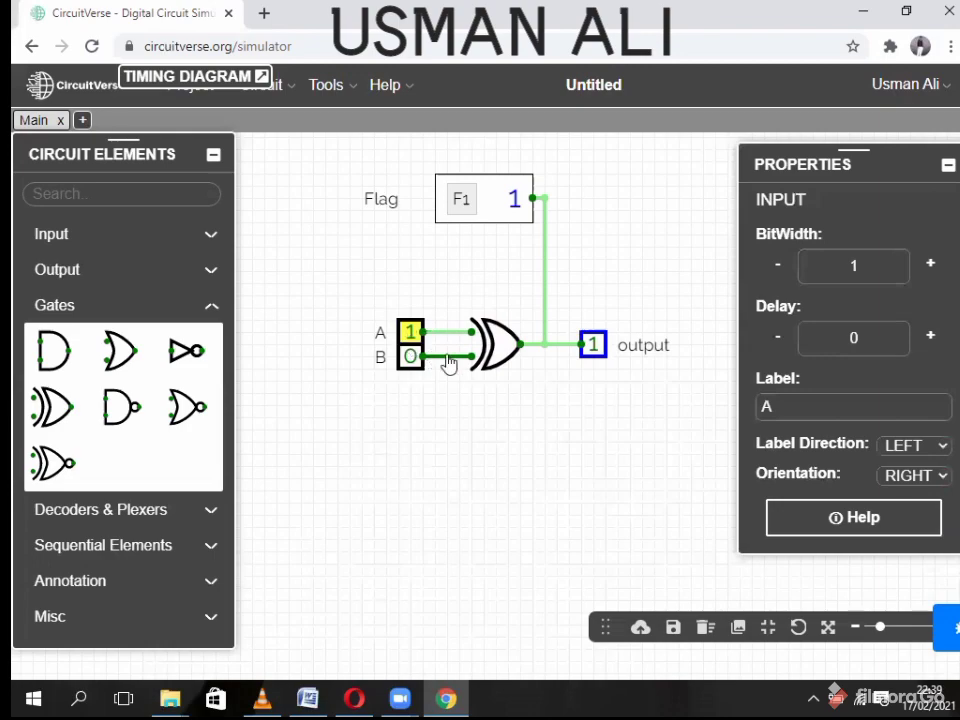
{"action": "left_click", "coordinate": [411, 357]}
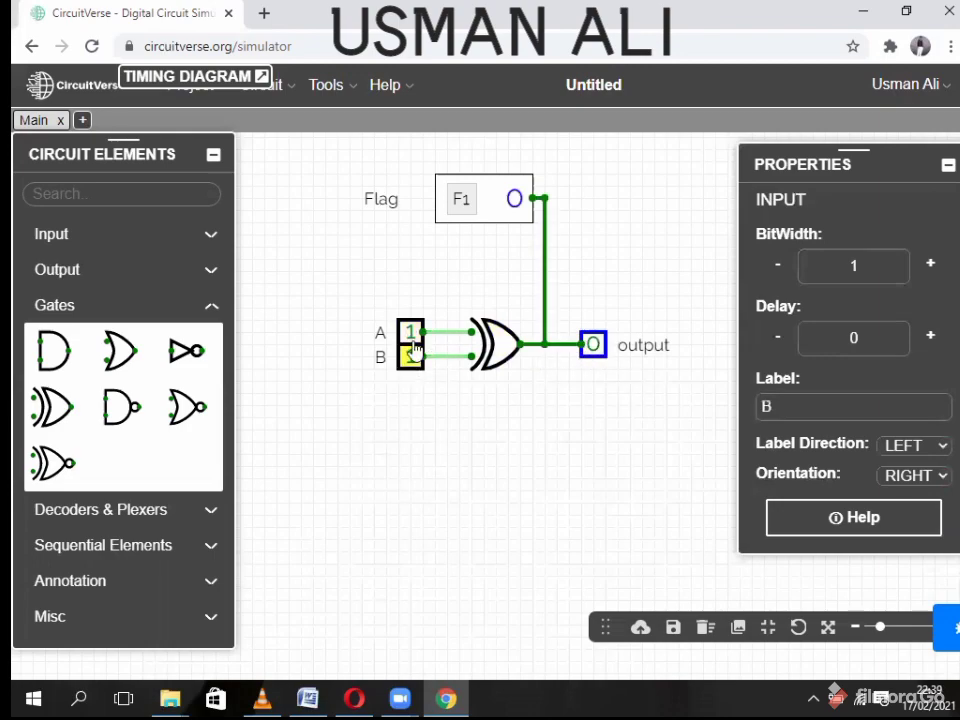
{"action": "left_click", "coordinate": [411, 333]}
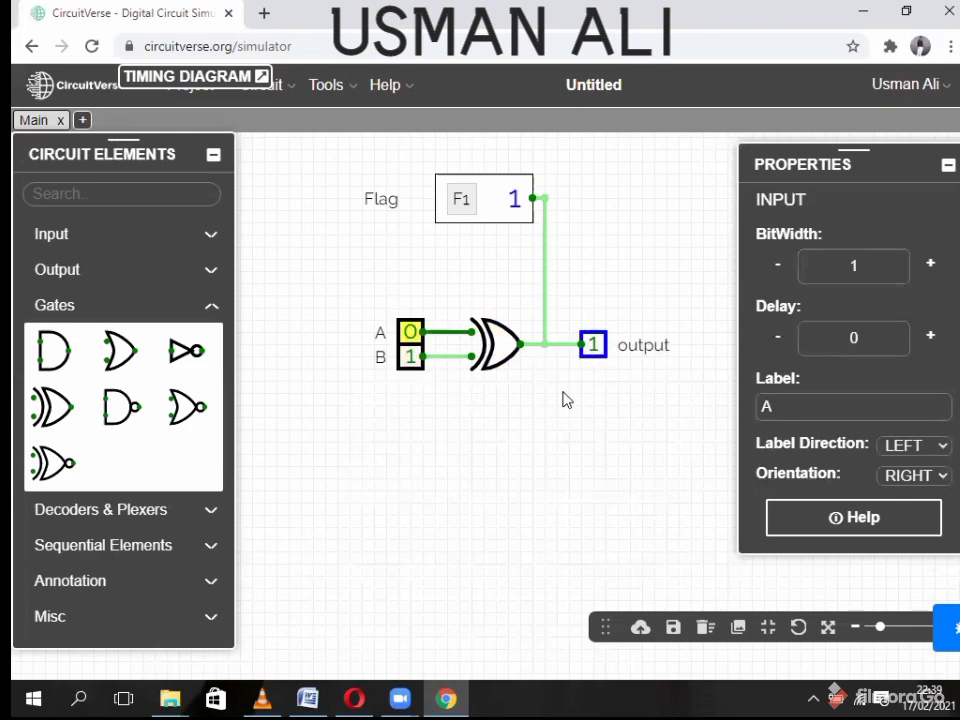
{"action": "left_click", "coordinate": [411, 335]}
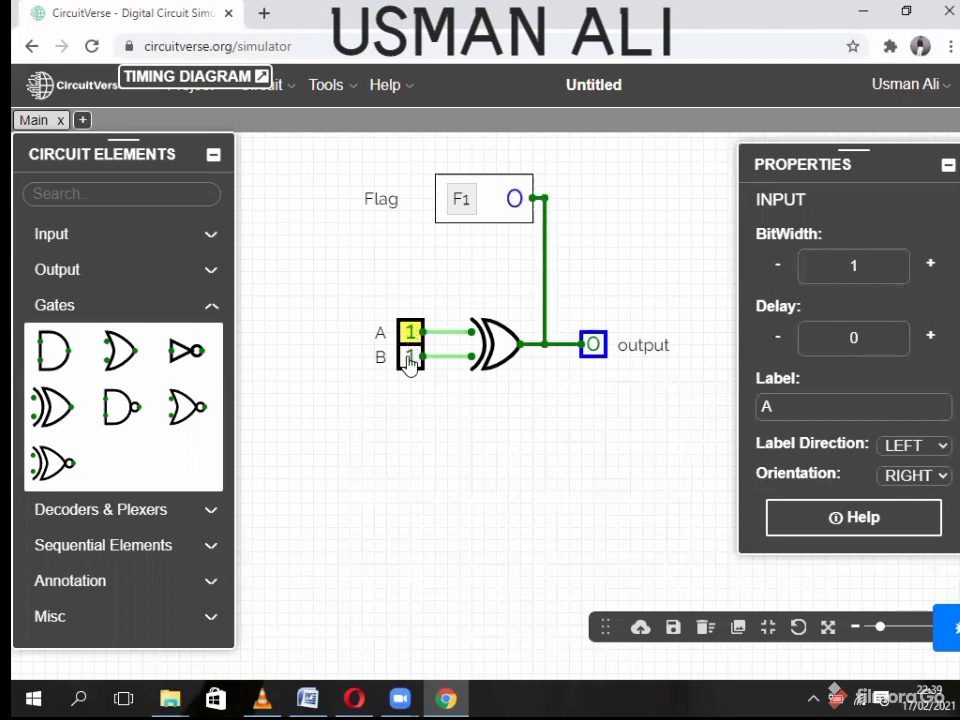
{"action": "left_click", "coordinate": [410, 358]}
{"action": "left_click", "coordinate": [411, 336]}
- Repeat the A/B combinations while watching the Timing Diagram, then collapse it
{"action": "left_click", "coordinate": [263, 78]}
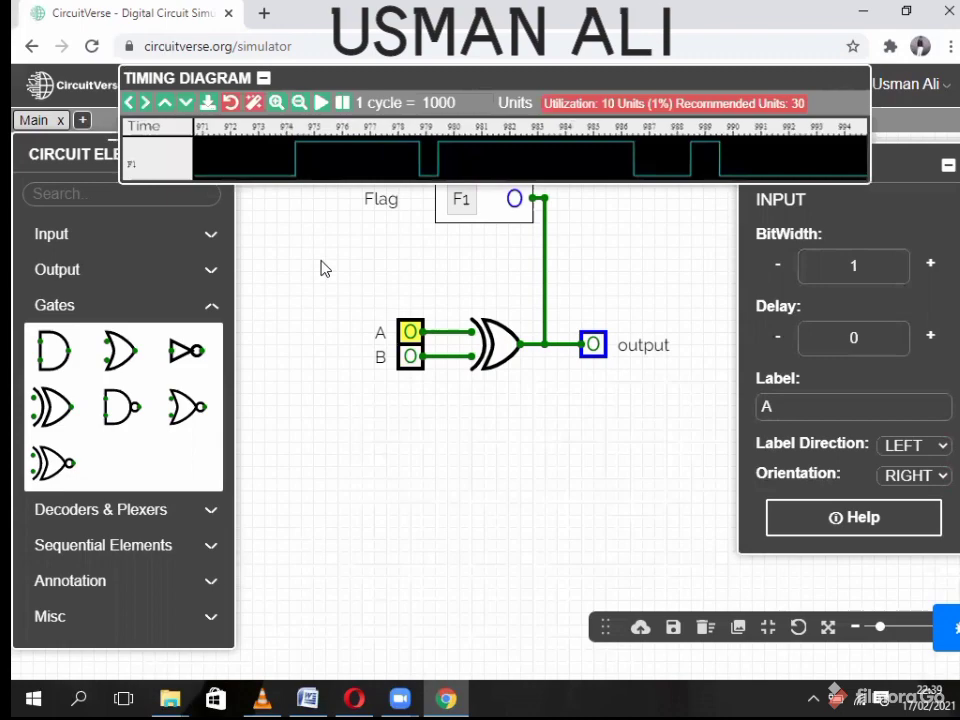
{"action": "left_click", "coordinate": [411, 333]}
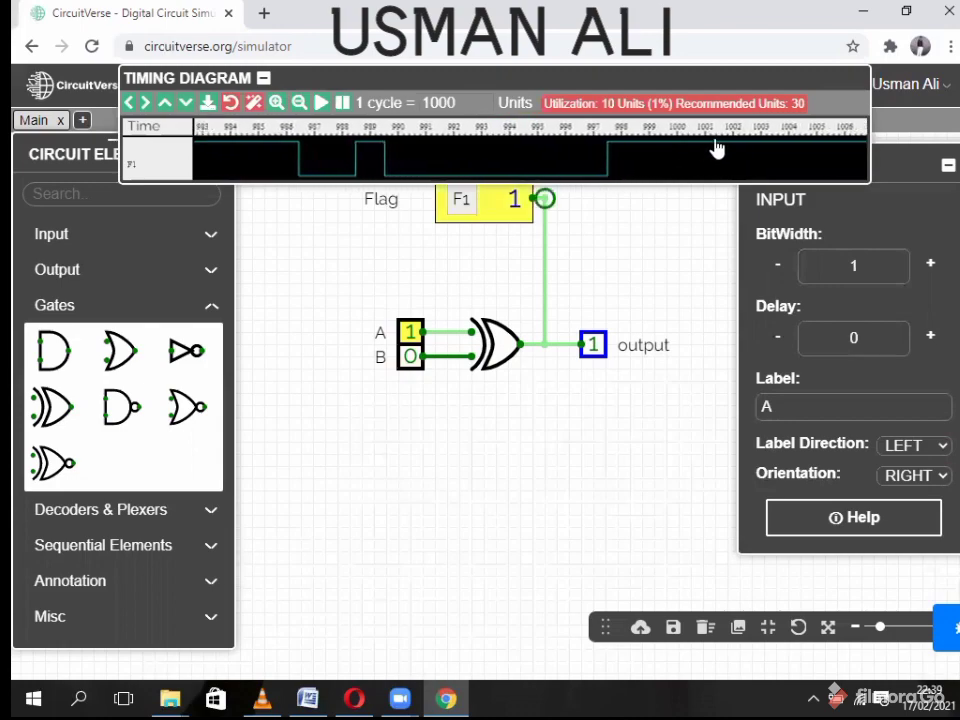
{"action": "left_click", "coordinate": [412, 358]}
{"action": "left_click", "coordinate": [412, 334]}
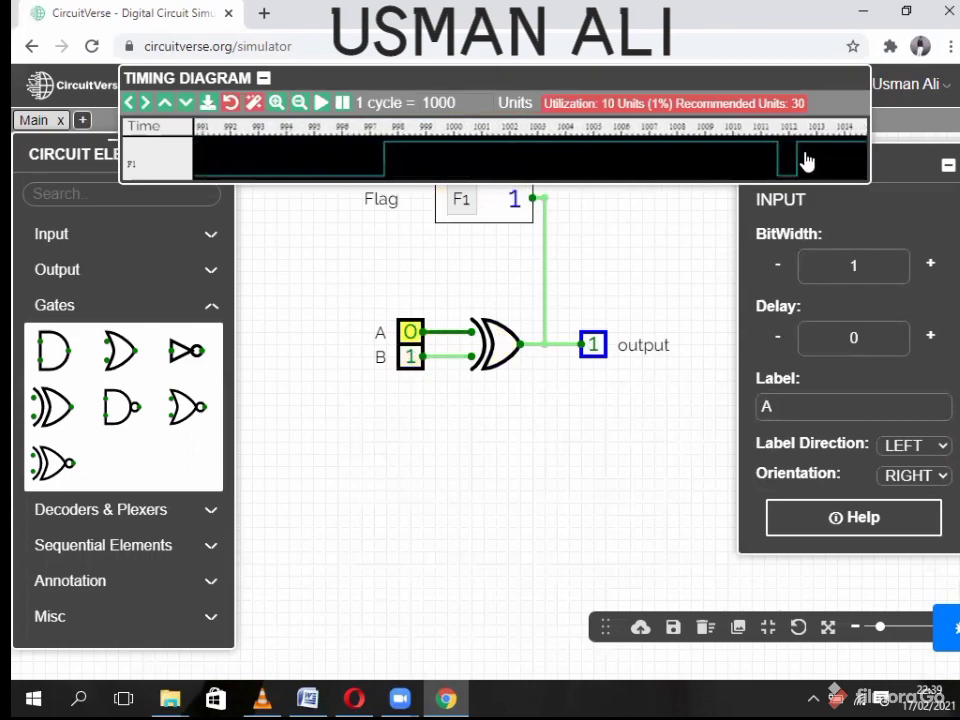
{"action": "left_click", "coordinate": [410, 332]}
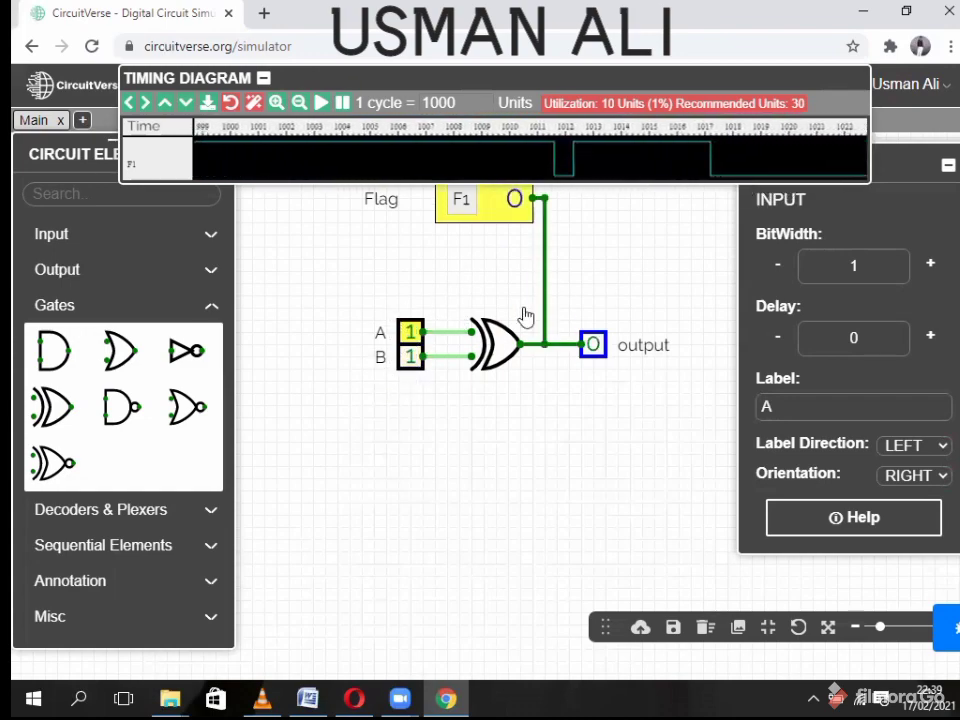
{"action": "left_click", "coordinate": [410, 332]}
{"action": "left_click", "coordinate": [410, 356]}
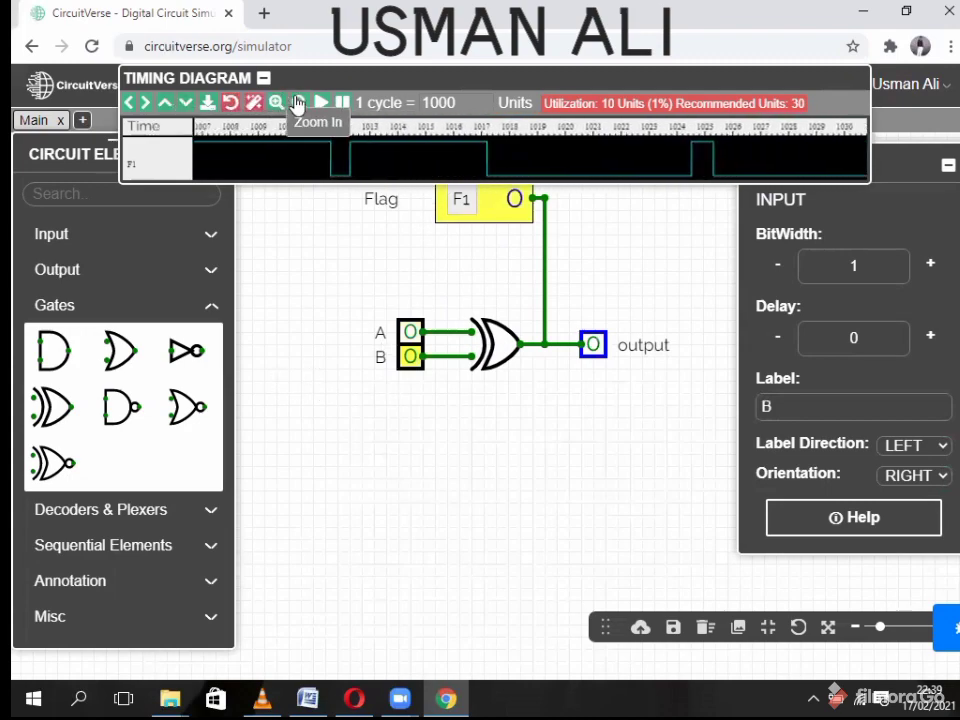
{"action": "left_click", "coordinate": [263, 78]}
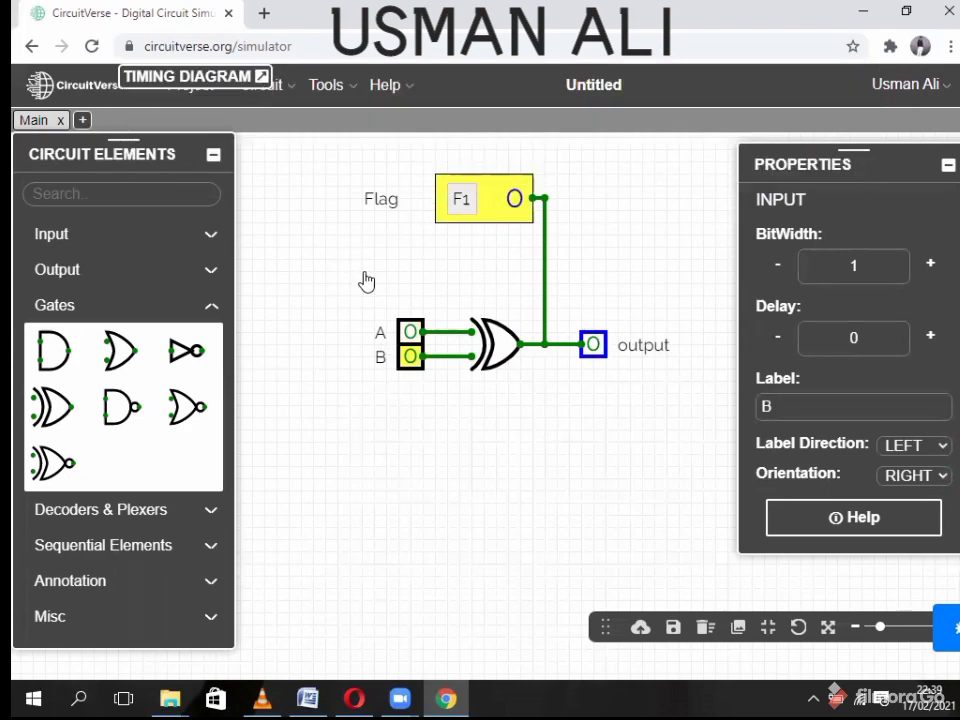
- Delete the XOR gate, add a NAND gate, and wire A, B and the output junction to it
{"action": "right_click", "coordinate": [500, 346]}
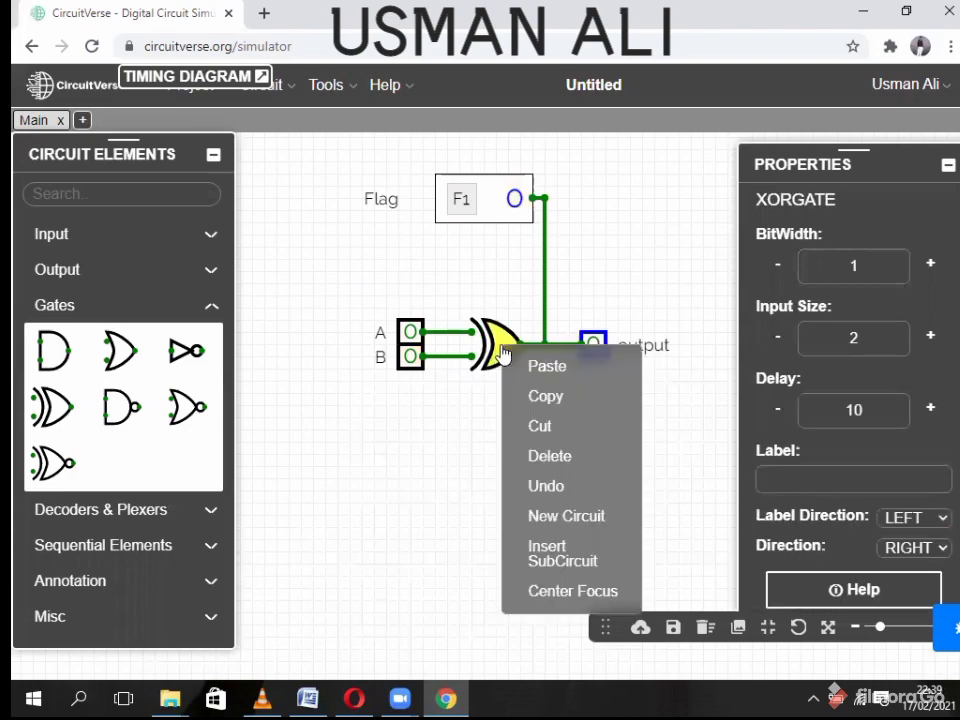
{"action": "left_click", "coordinate": [536, 456]}
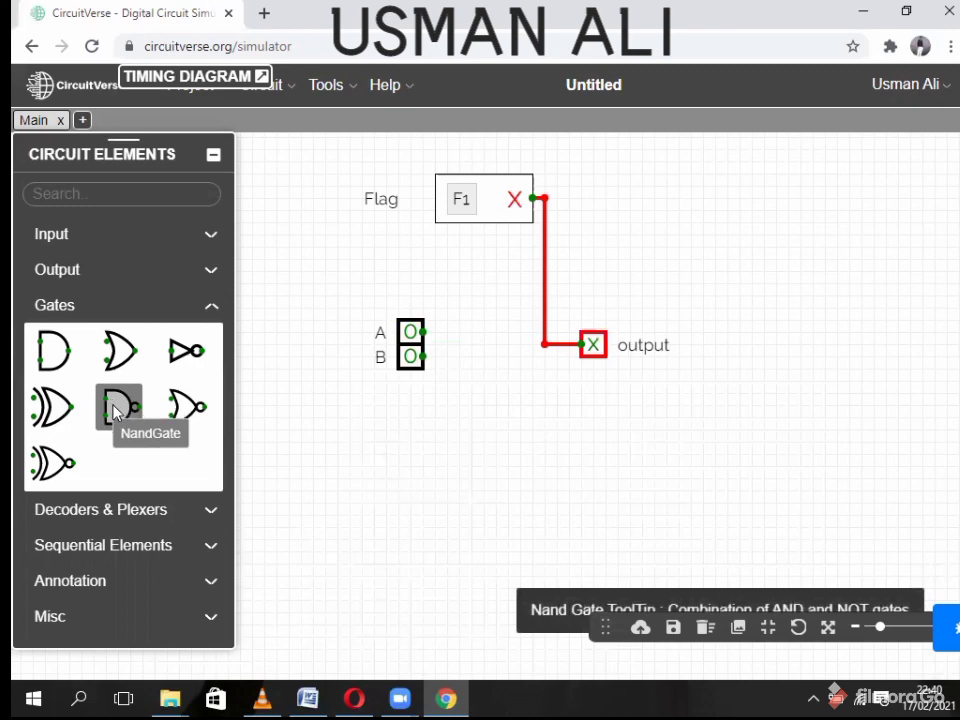
{"action": "left_click", "coordinate": [115, 412]}
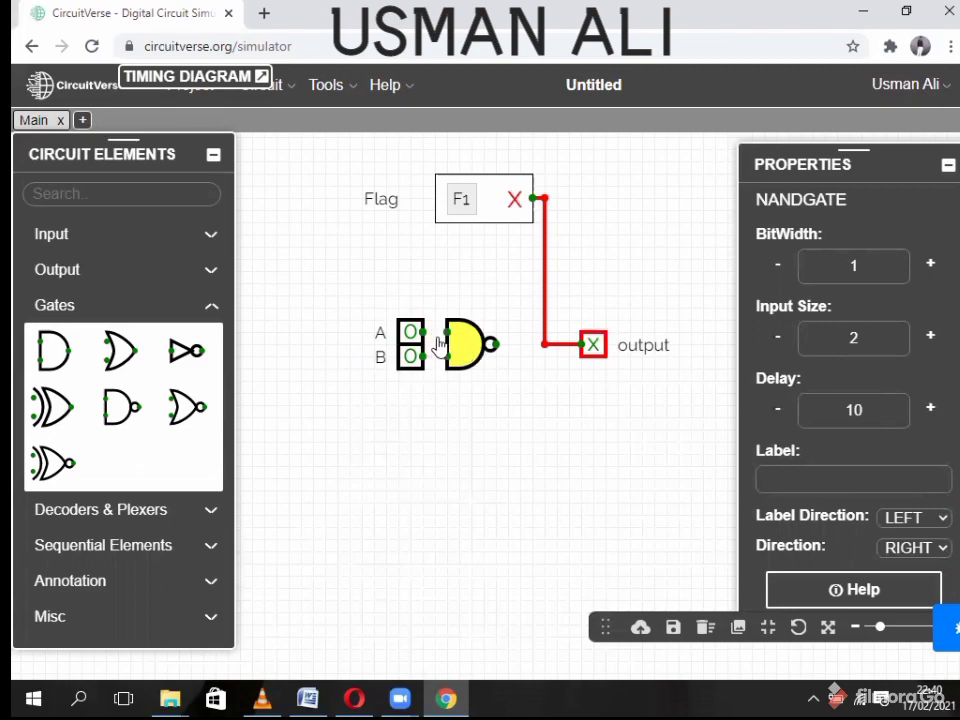
{"action": "mouse_move", "coordinate": [423, 332]}
{"action": "left_mouse_down"}
{"action": "mouse_move", "coordinate": [447, 332]}
{"action": "mouse_move", "coordinate": [447, 357]}
{"action": "left_mouse_up"}
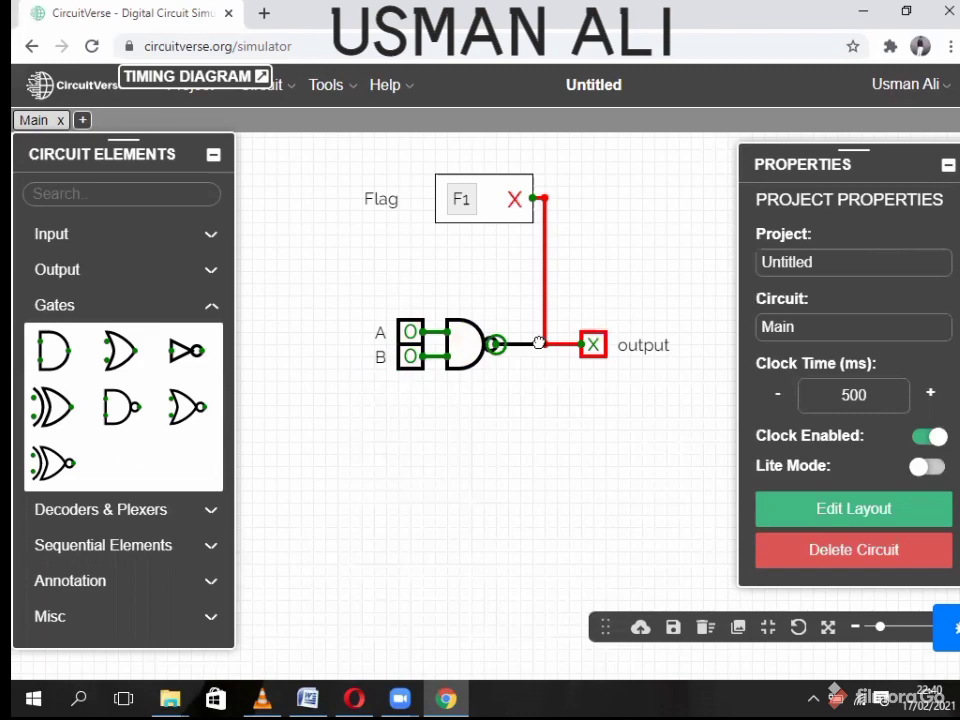
{"action": "left_click_drag", "start_coordinate": [538, 350], "coordinate": [544, 344]}
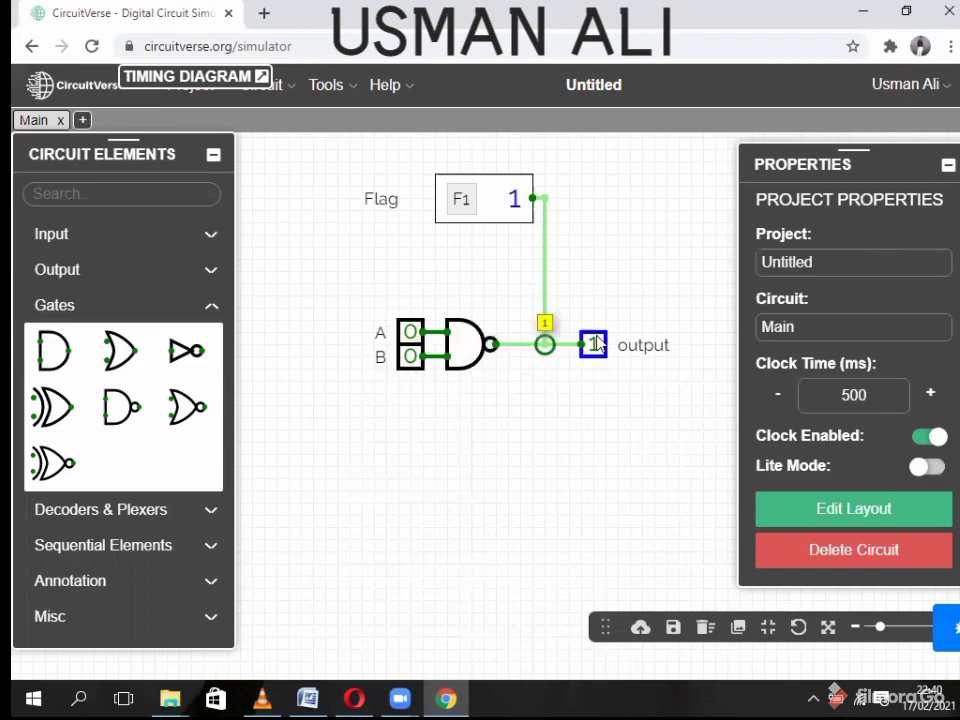
- Toggle A and B through the NAND combinations, leaving A=1 and B=0
{"action": "left_click", "coordinate": [414, 340]}
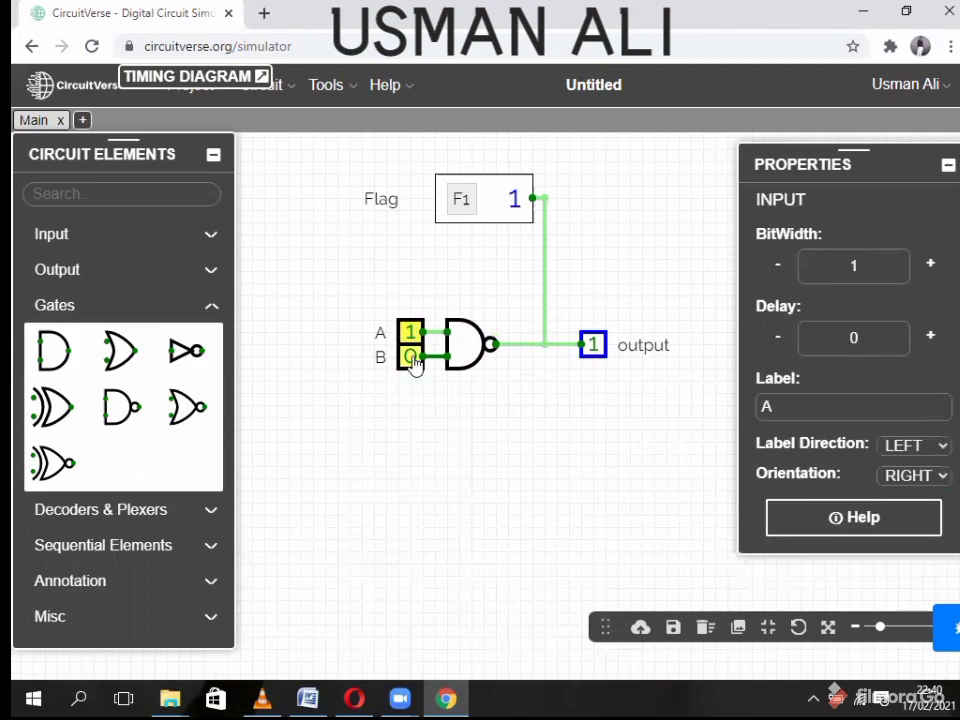
{"action": "left_click", "coordinate": [414, 362]}
{"action": "left_click", "coordinate": [412, 337]}
{"action": "left_click", "coordinate": [414, 362]}
{"action": "left_click", "coordinate": [414, 335]}
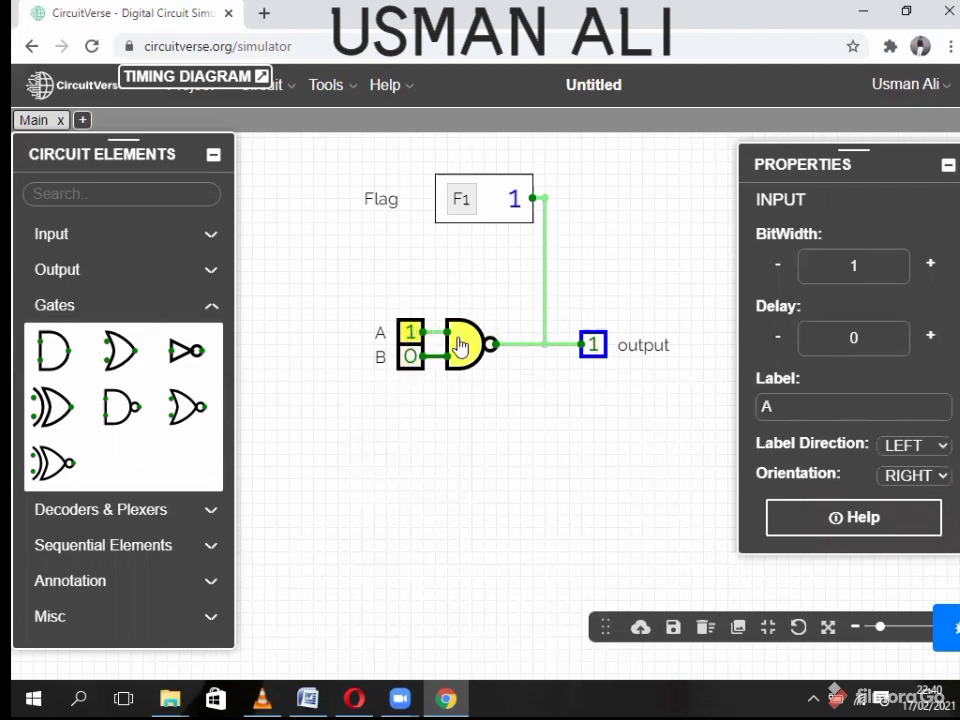
{"action": "right_click", "coordinate": [458, 345]}
- Delete the NAND gate, drop an XNOR gate below inputs A and B, and zoom in
{"action": "left_click", "coordinate": [500, 449]}
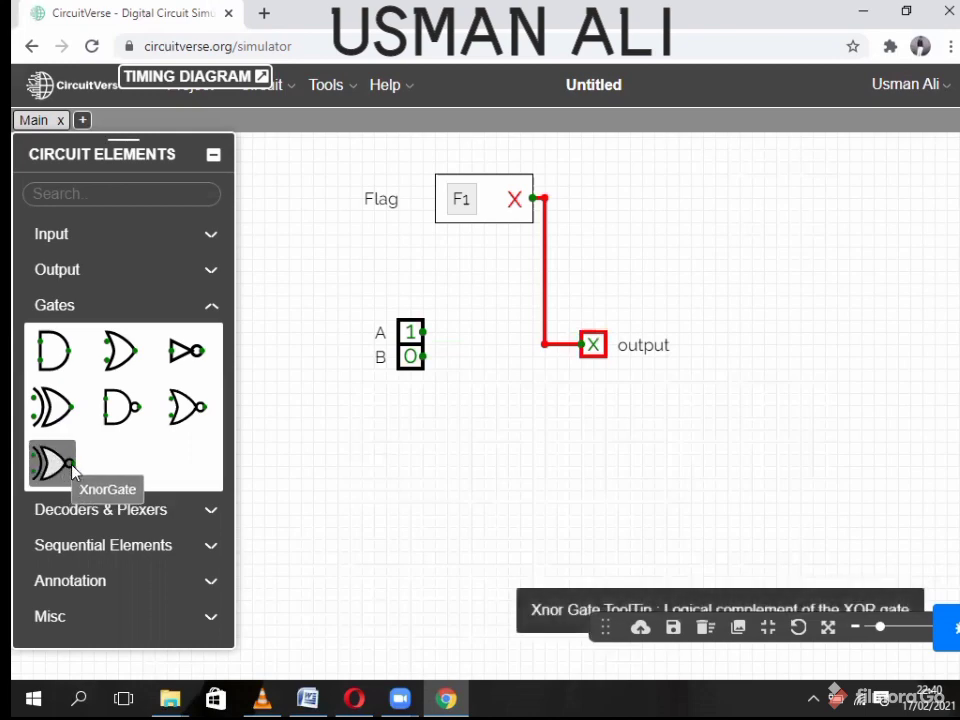
{"action": "left_click_drag", "start_coordinate": [47, 465], "coordinate": [493, 497]}
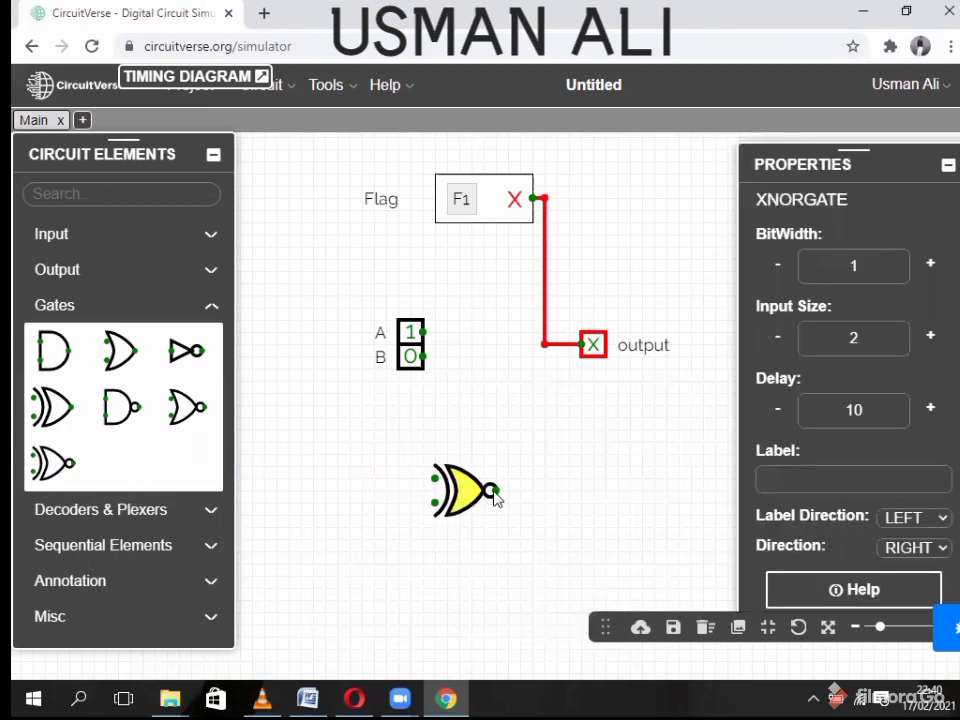
{"action": "scroll", "coordinate": [495, 497], "scroll_direction": "up", "scroll_amount": 2}
{"action": "scroll", "coordinate": [498, 497], "scroll_direction": "up", "scroll_amount": 3}
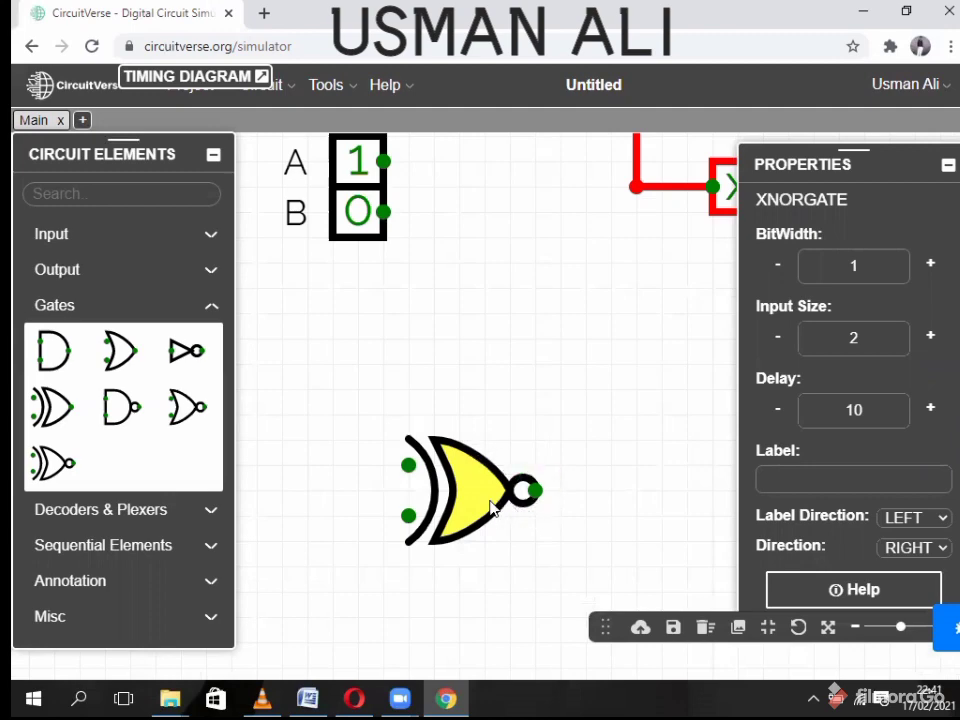
- Delete the stray NOT gate and the XNOR gate
{"action": "left_click", "coordinate": [187, 352]}
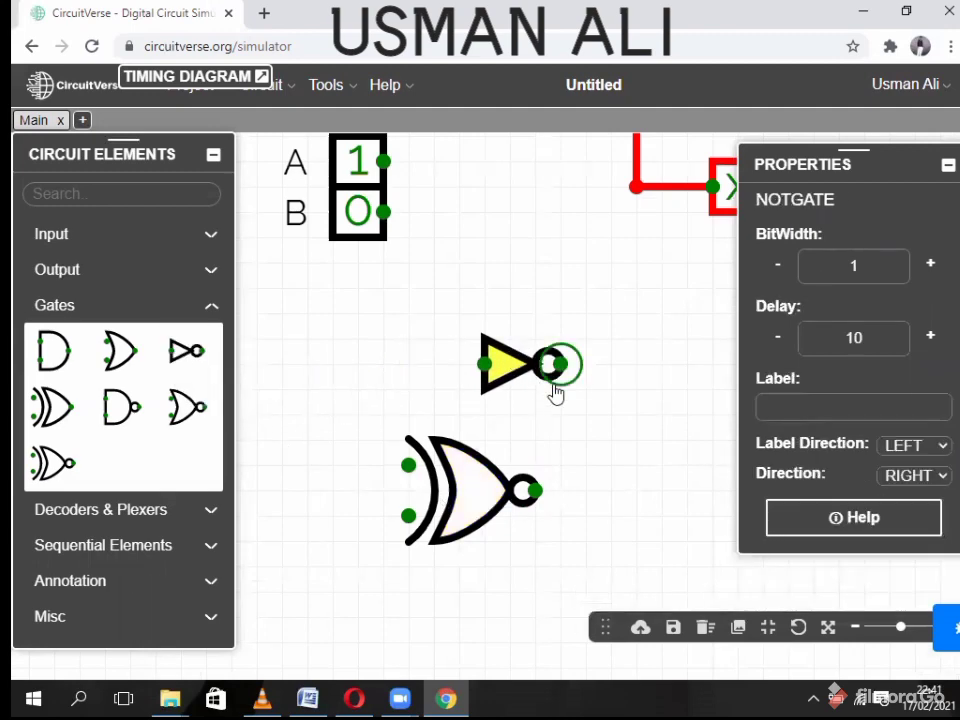
{"action": "right_click", "coordinate": [515, 370]}
{"action": "left_click", "coordinate": [552, 475]}
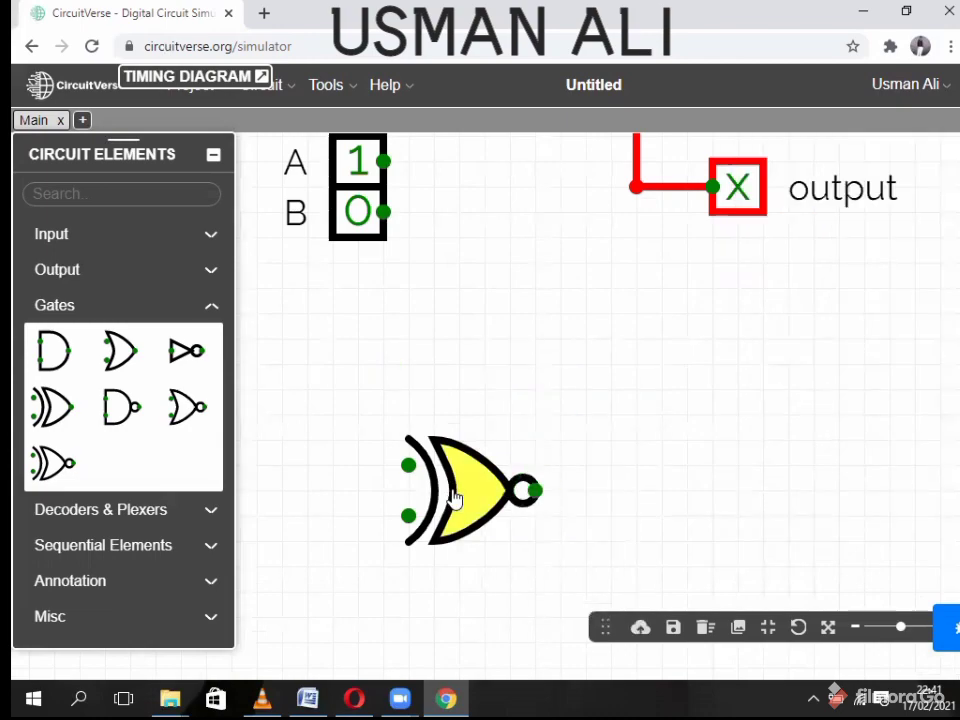
{"action": "right_click", "coordinate": [505, 490]}
{"action": "left_click", "coordinate": [505, 603]}
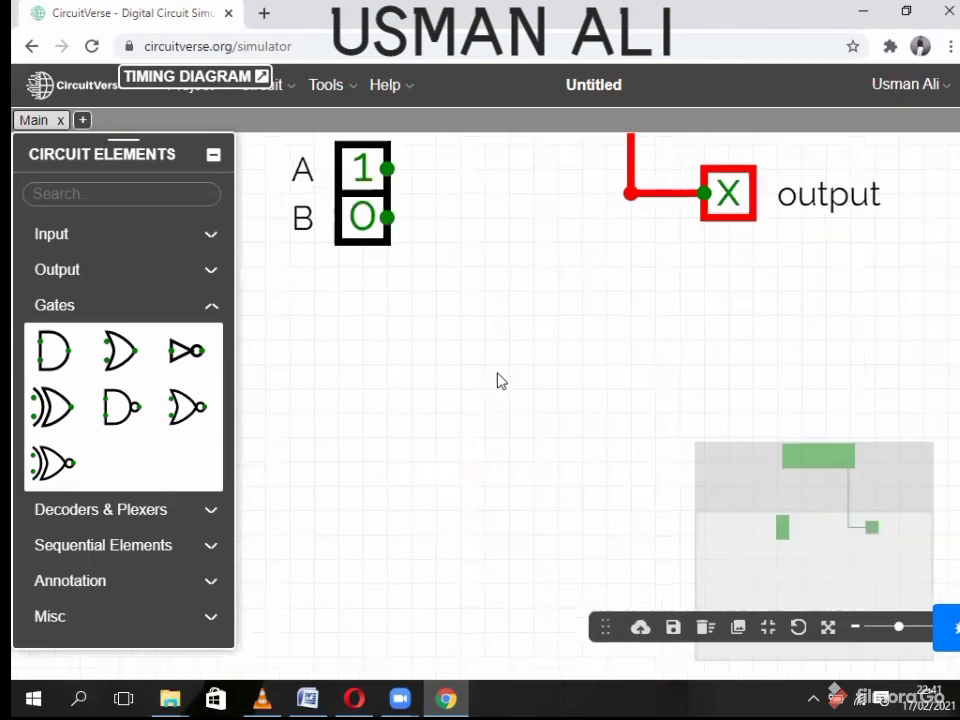
- Select the whole old circuit with Ctrl+A and delete it, then collapse the gate list
{"action": "scroll", "coordinate": [500, 380], "scroll_direction": "down", "scroll_amount": 5}
{"action": "left_click_drag", "start_coordinate": [508, 375], "coordinate": [416, 435]}
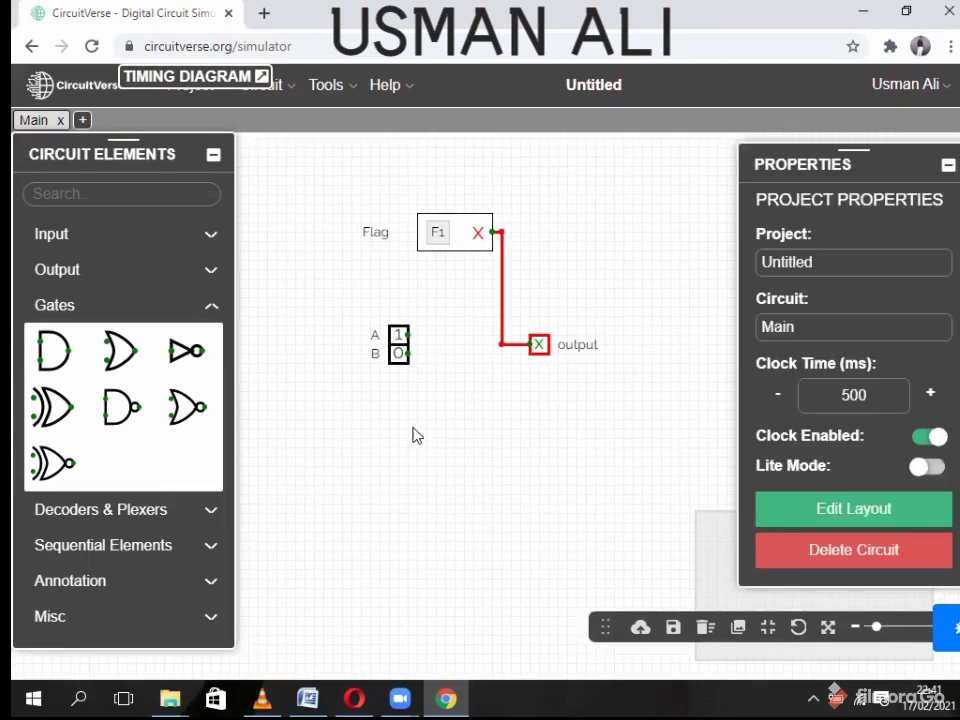
{"action": "right_click", "coordinate": [316, 136]}
{"action": "left_click", "coordinate": [498, 233]}
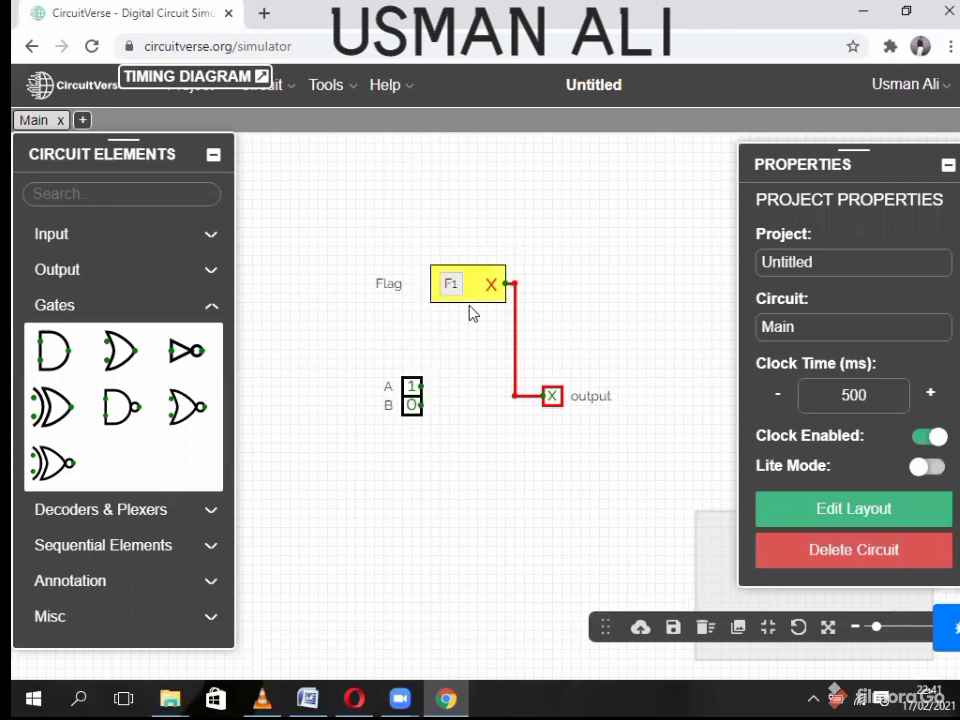
{"action": "key", "text": "ctrl+a"}
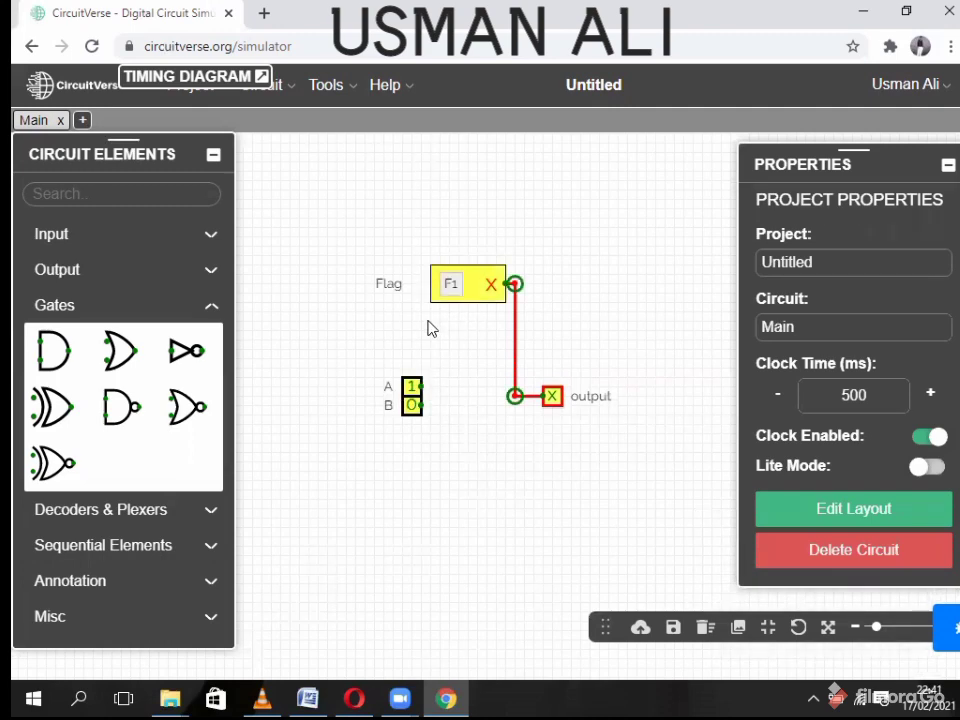
{"action": "key", "text": "Delete"}
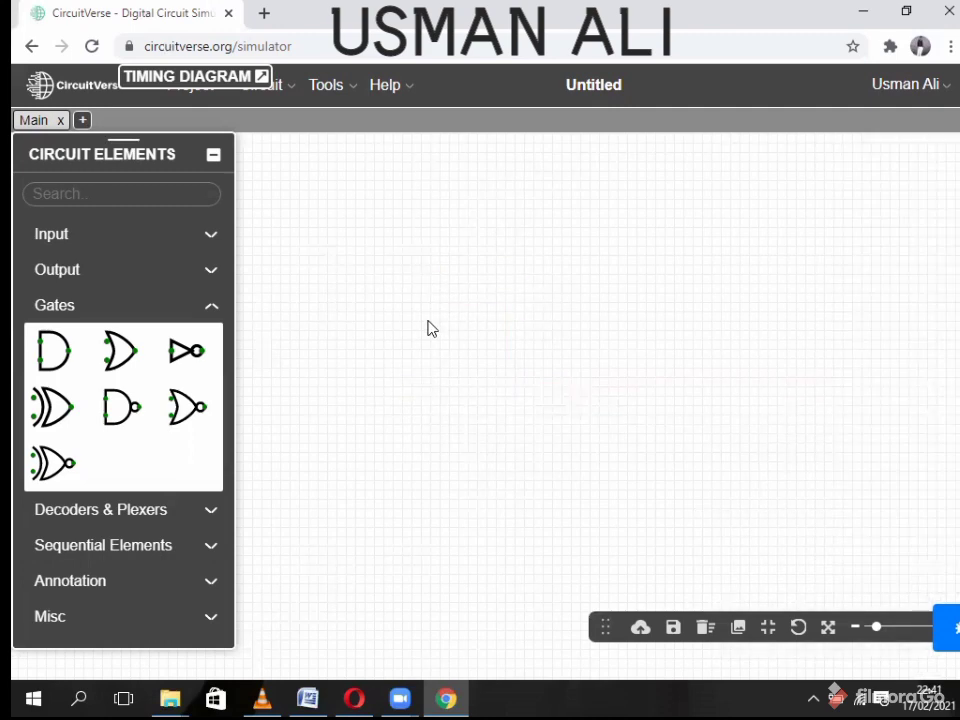
{"action": "left_click", "coordinate": [60, 305]}
- Place a Multiplexer from Decoders & Plexers on the canvas
{"action": "left_click", "coordinate": [40, 342]}
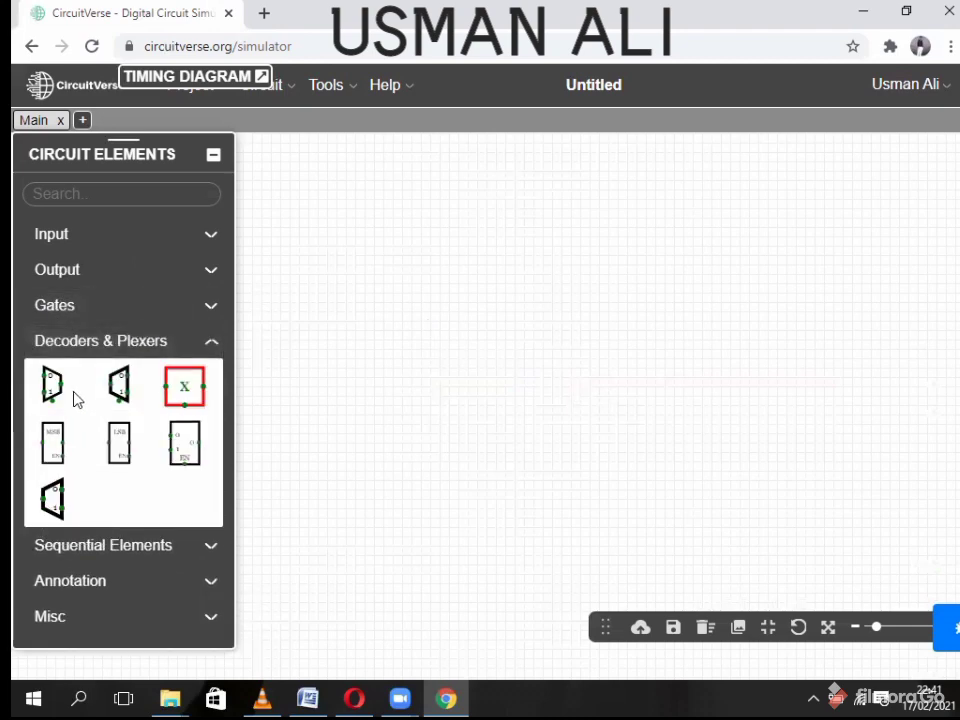
{"action": "left_click", "coordinate": [50, 385]}
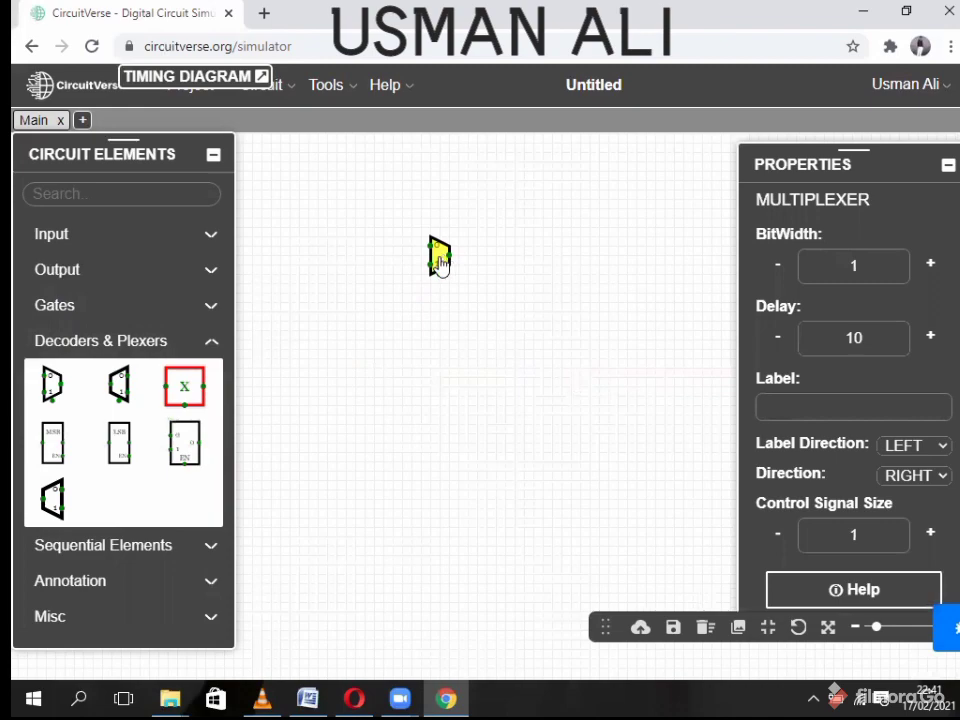
{"action": "left_click", "coordinate": [440, 263]}
{"action": "left_click", "coordinate": [177, 342]}
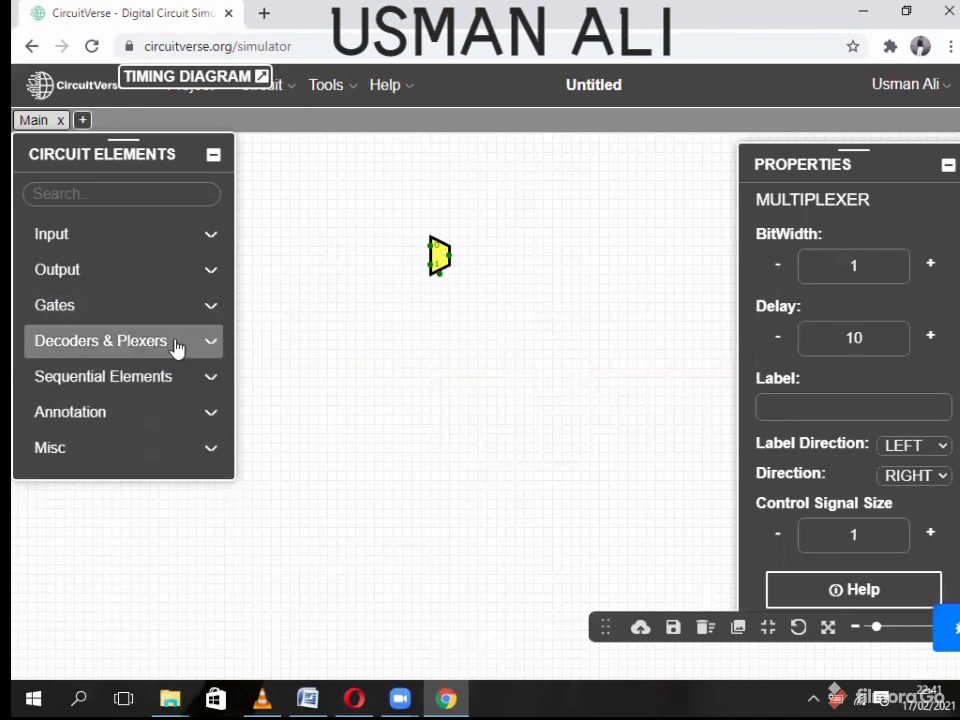
- Add two stacked data inputs left of the multiplexer and a select input below it
{"action": "left_click", "coordinate": [122, 236]}
{"action": "left_click", "coordinate": [52, 279]}
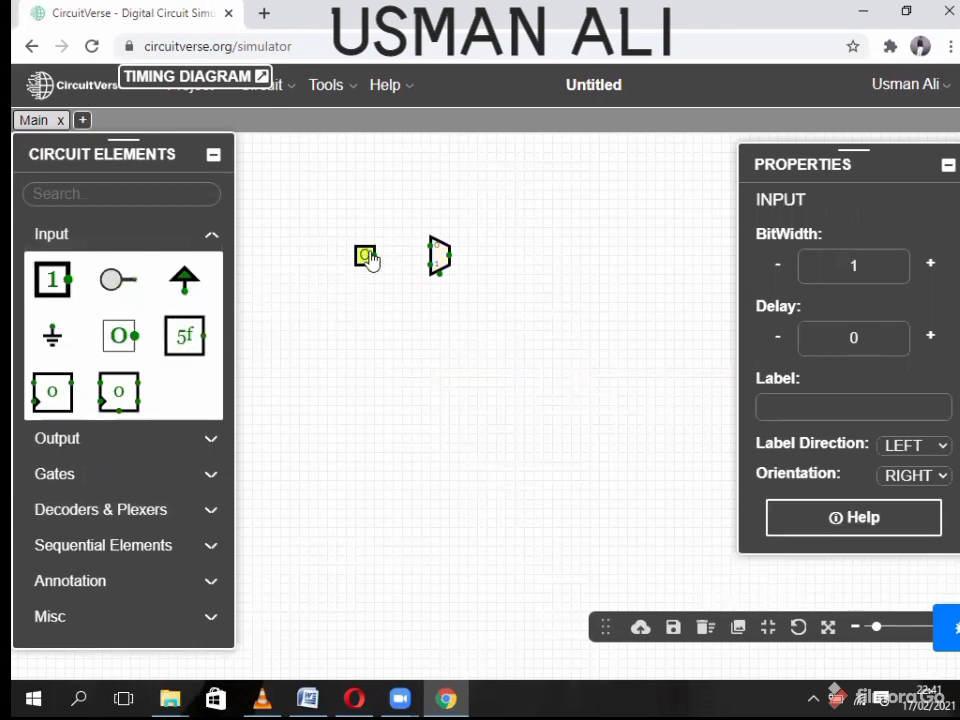
{"action": "left_click", "coordinate": [375, 248]}
{"action": "left_click", "coordinate": [56, 285]}
{"action": "left_click", "coordinate": [376, 268]}
{"action": "left_click", "coordinate": [52, 279]}
{"action": "left_click", "coordinate": [443, 337]}
{"action": "left_click", "coordinate": [140, 240]}
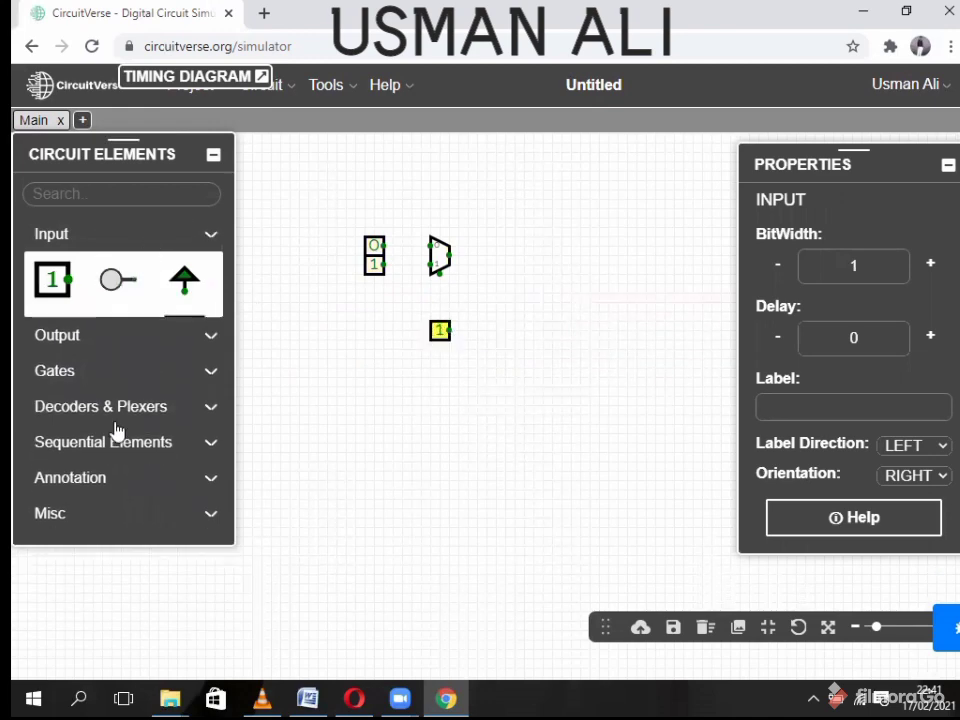
- Add an output probe, wire the multiplexer output to it, and start wiring input 0
{"action": "left_click", "coordinate": [99, 272]}
{"action": "left_click", "coordinate": [52, 315]}
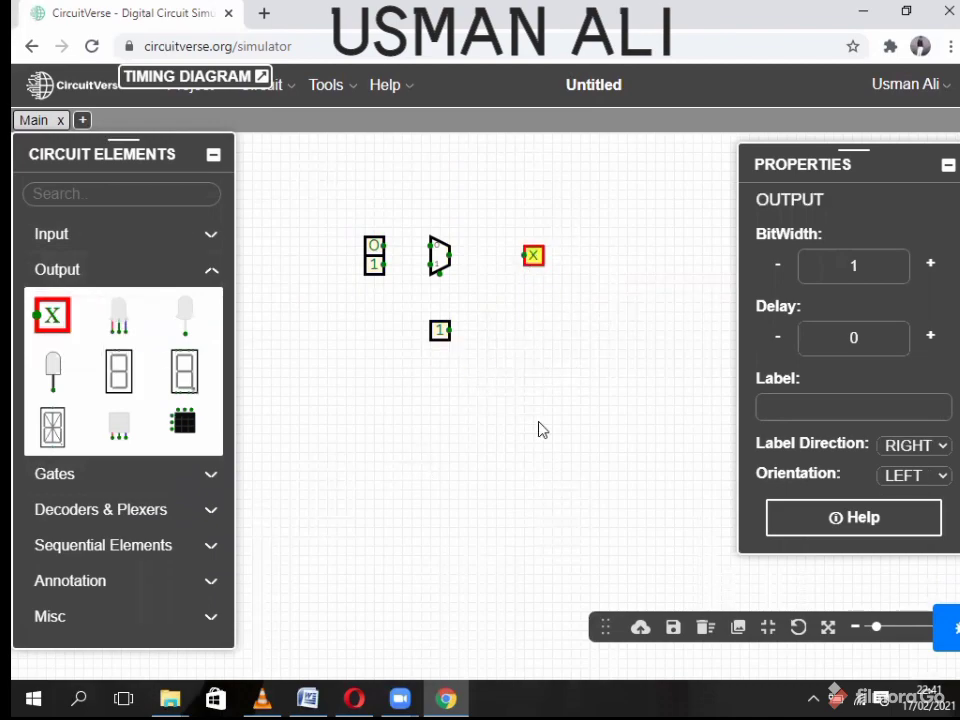
{"action": "left_click_drag", "start_coordinate": [540, 430], "coordinate": [546, 454]}
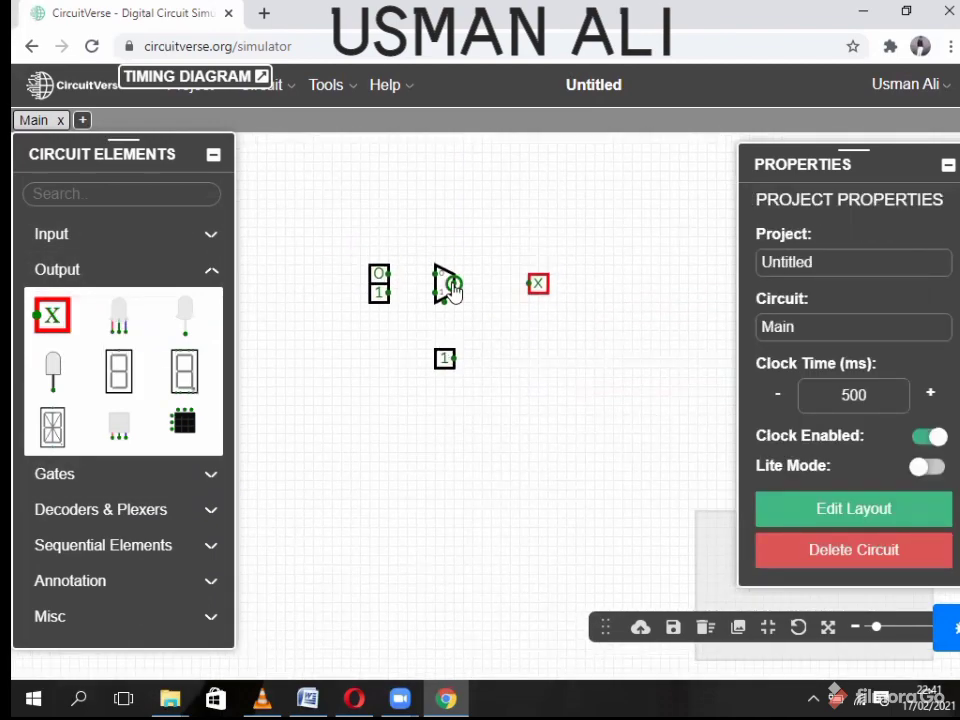
{"action": "left_click_drag", "start_coordinate": [452, 288], "coordinate": [537, 287]}
{"action": "left_click_drag", "start_coordinate": [530, 286], "coordinate": [532, 284]}
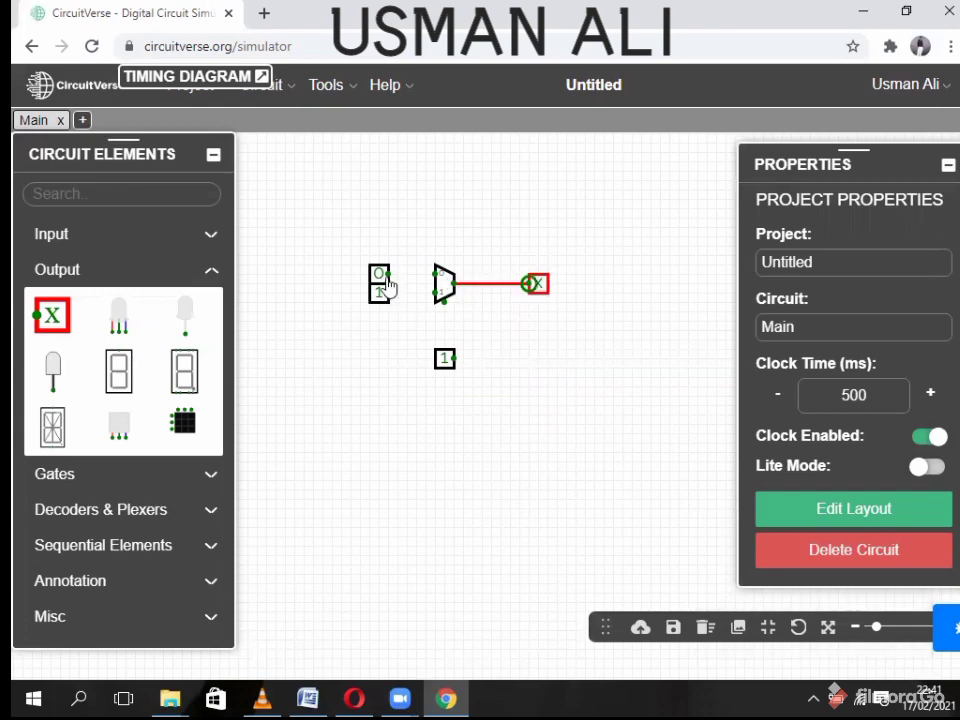
{"action": "left_click_drag", "start_coordinate": [386, 274], "coordinate": [435, 293]}
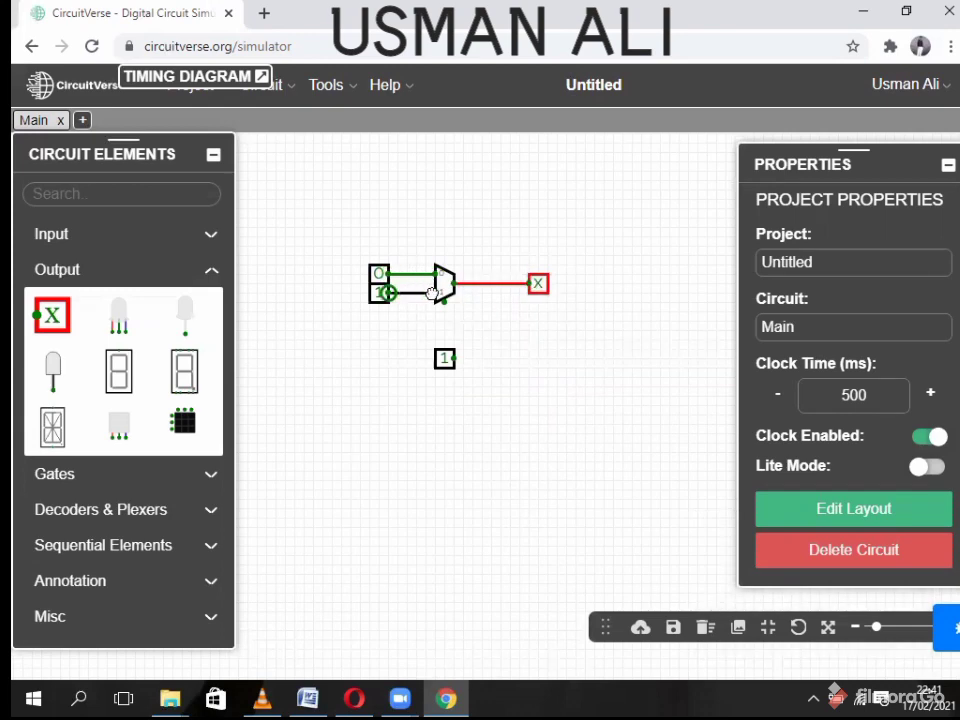
- Set the select input's orientation to UP, leaving its value at 1
{"action": "left_click", "coordinate": [447, 362]}
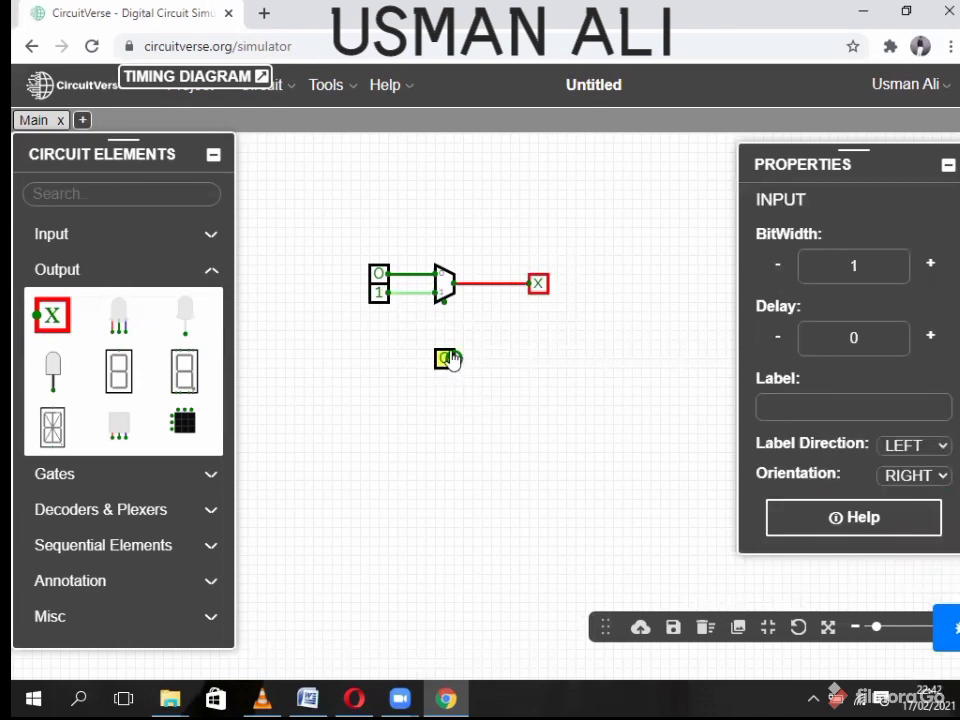
{"action": "left_click", "coordinate": [455, 383]}
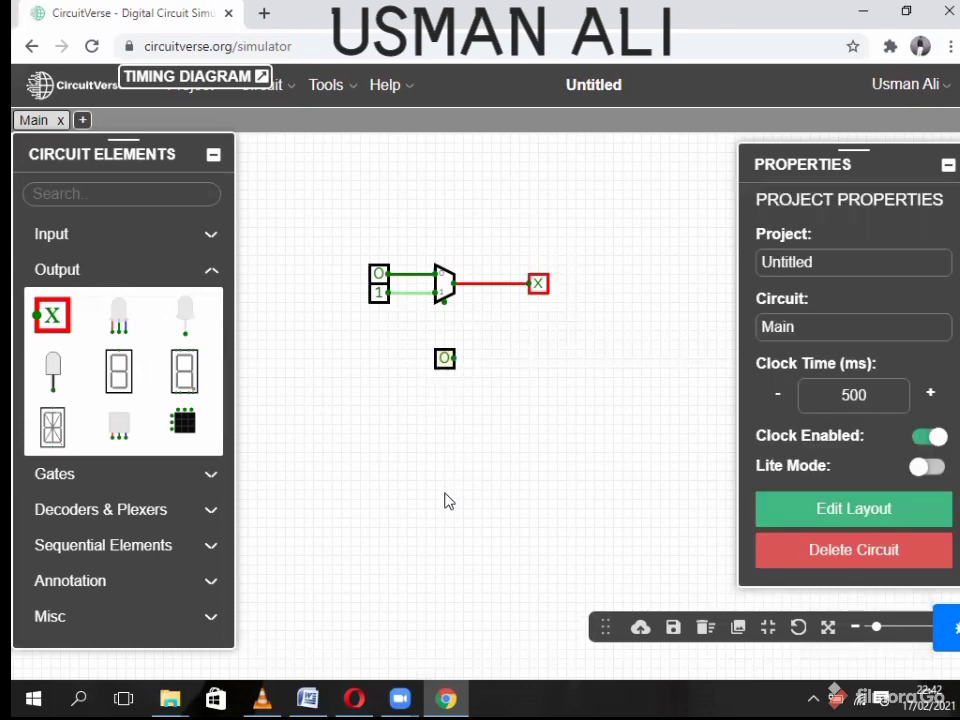
{"action": "left_click", "coordinate": [445, 365]}
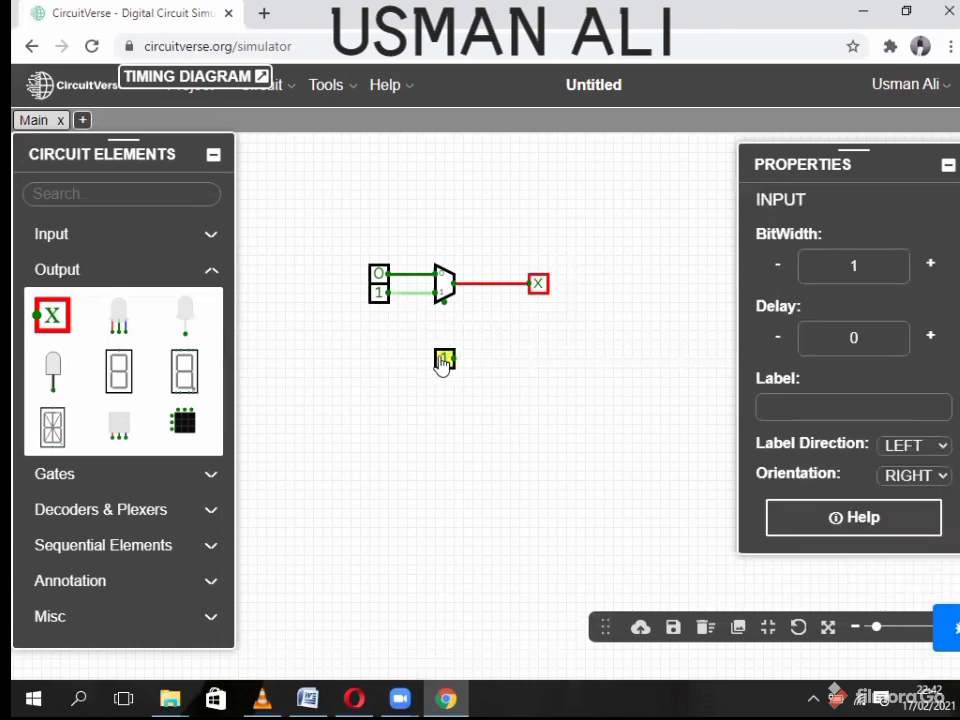
{"action": "key", "text": "Up"}
{"action": "left_click", "coordinate": [910, 475]}
{"action": "left_click", "coordinate": [906, 531]}
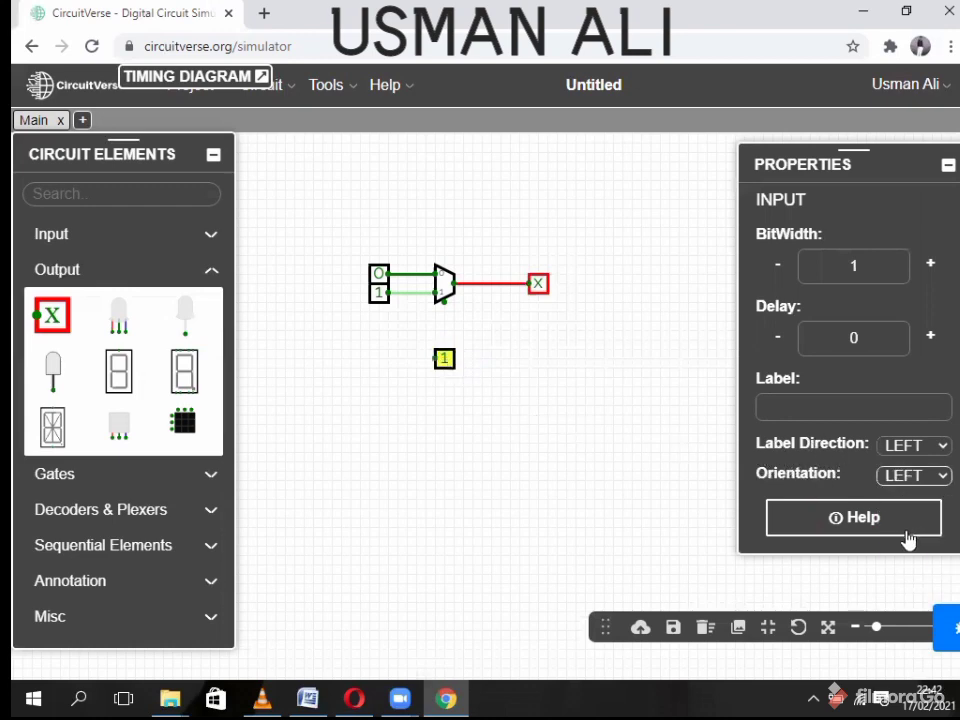
{"action": "left_click", "coordinate": [912, 476]}
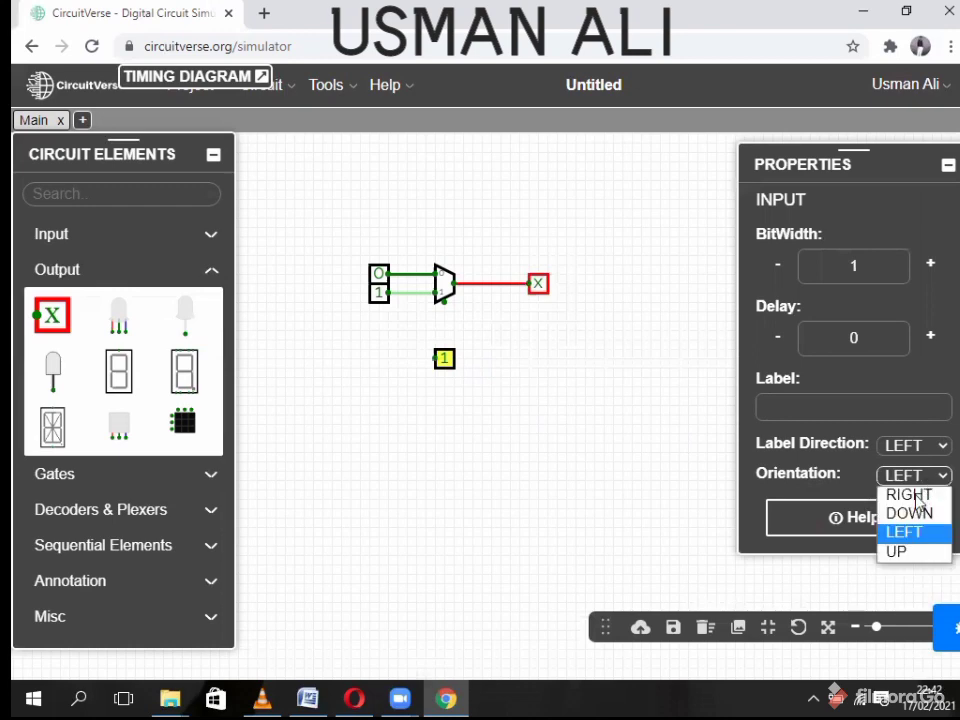
{"action": "left_click", "coordinate": [905, 552]}
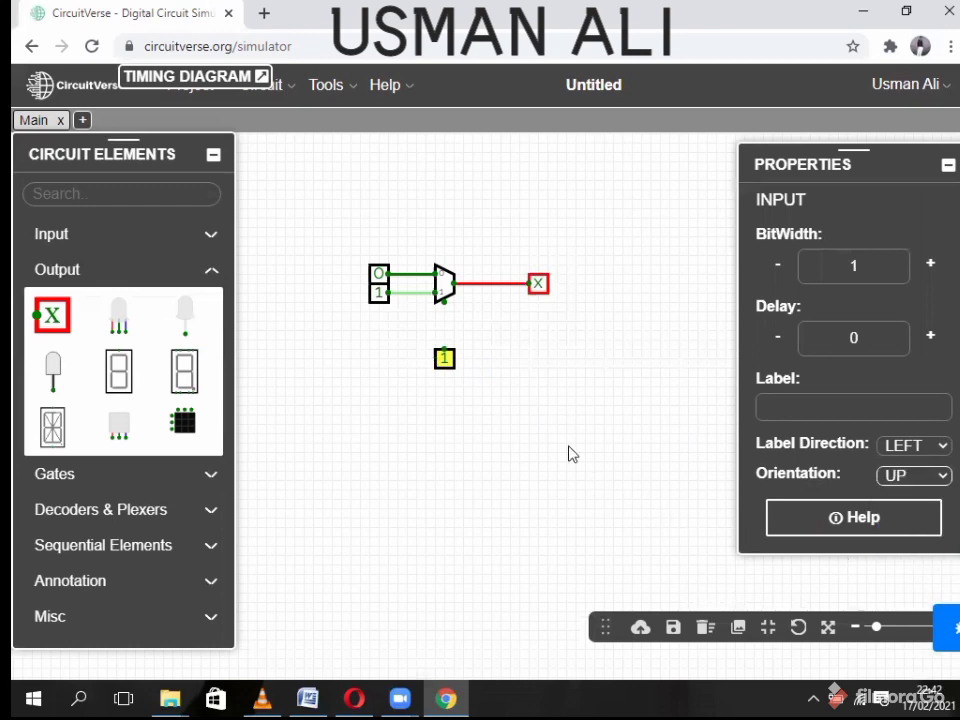
{"action": "left_click", "coordinate": [443, 325]}
- Wire the select input to the multiplexer's control pin and set the top data input to 1
{"action": "left_click_drag", "start_coordinate": [445, 349], "coordinate": [445, 303]}
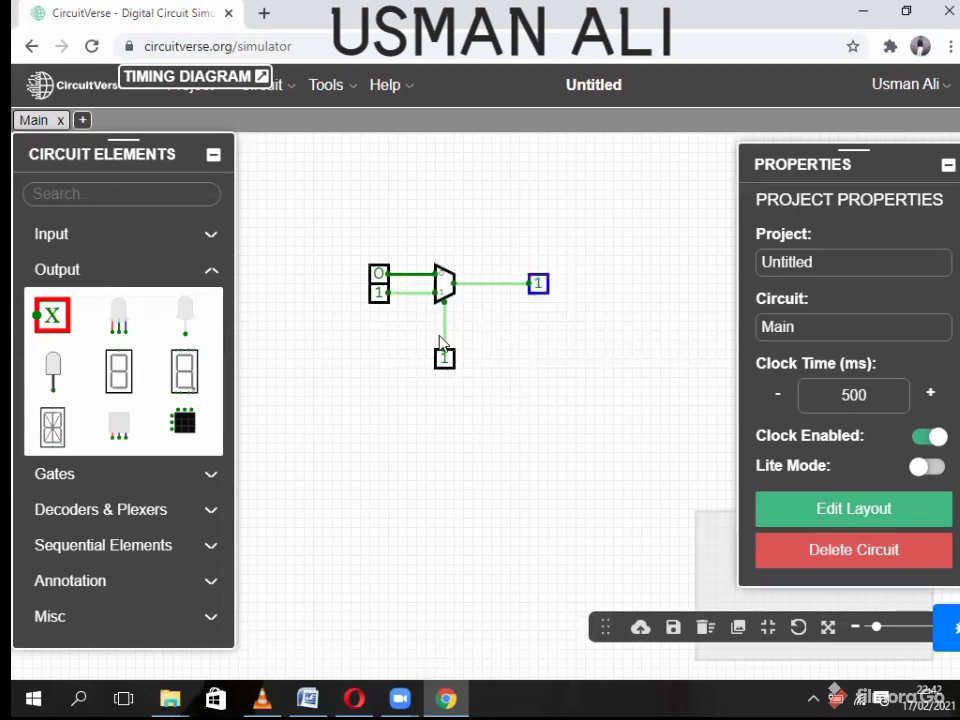
{"action": "scroll", "coordinate": [426, 336], "scroll_direction": "up", "scroll_amount": 5}
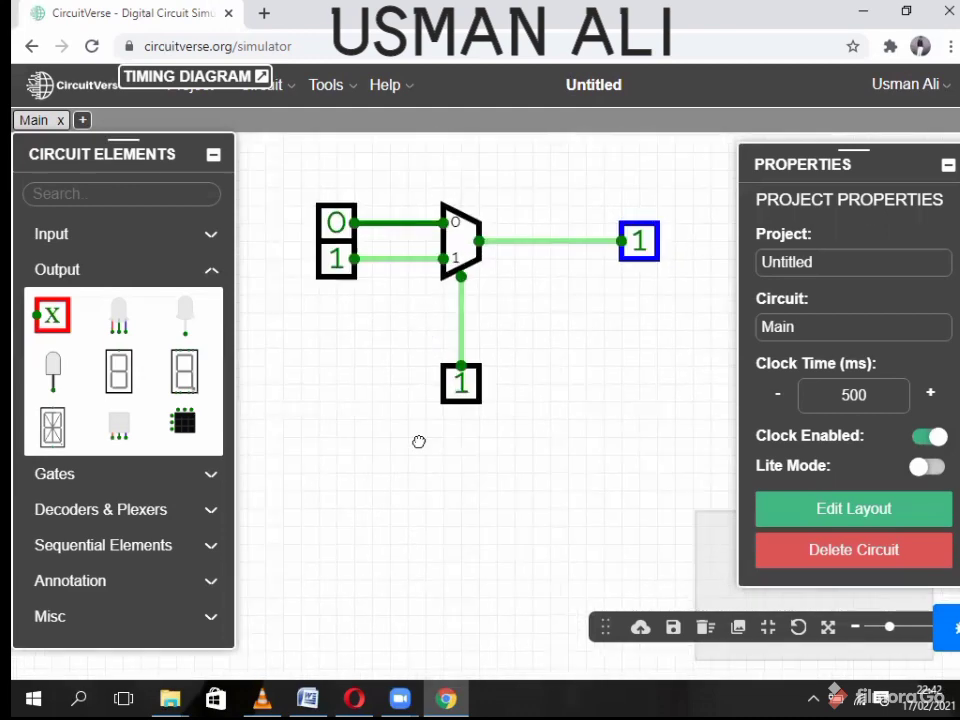
{"action": "left_click_drag", "start_coordinate": [419, 441], "coordinate": [425, 583]}
{"action": "left_click", "coordinate": [341, 364]}
- Label the data inputs A and B, setting the bottom input to 0
{"action": "left_click", "coordinate": [808, 408]}
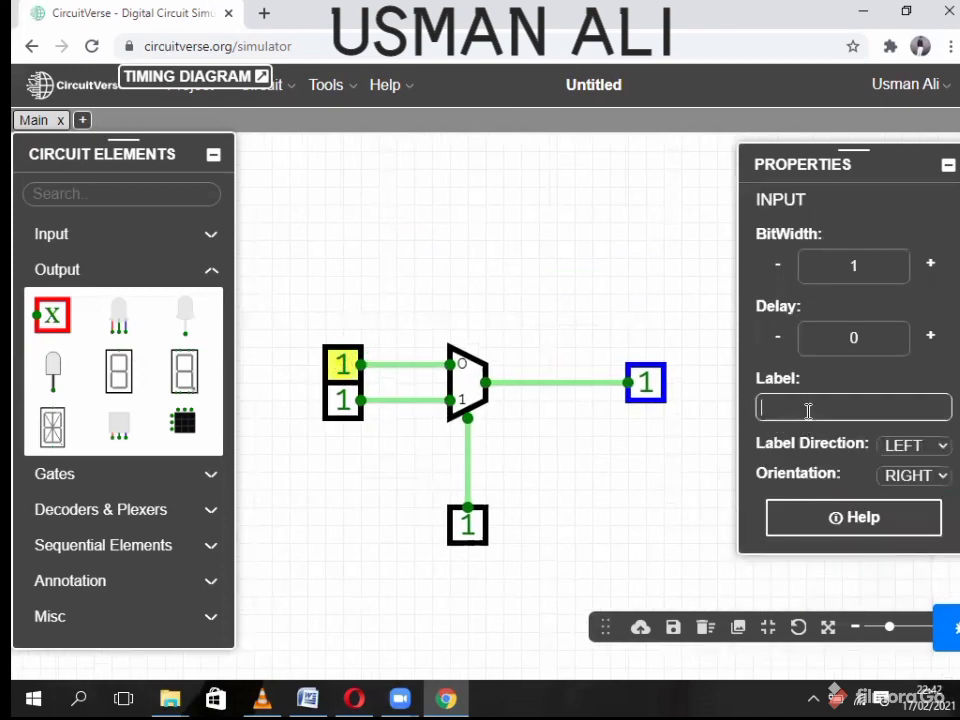
{"action": "type", "text": "A"}
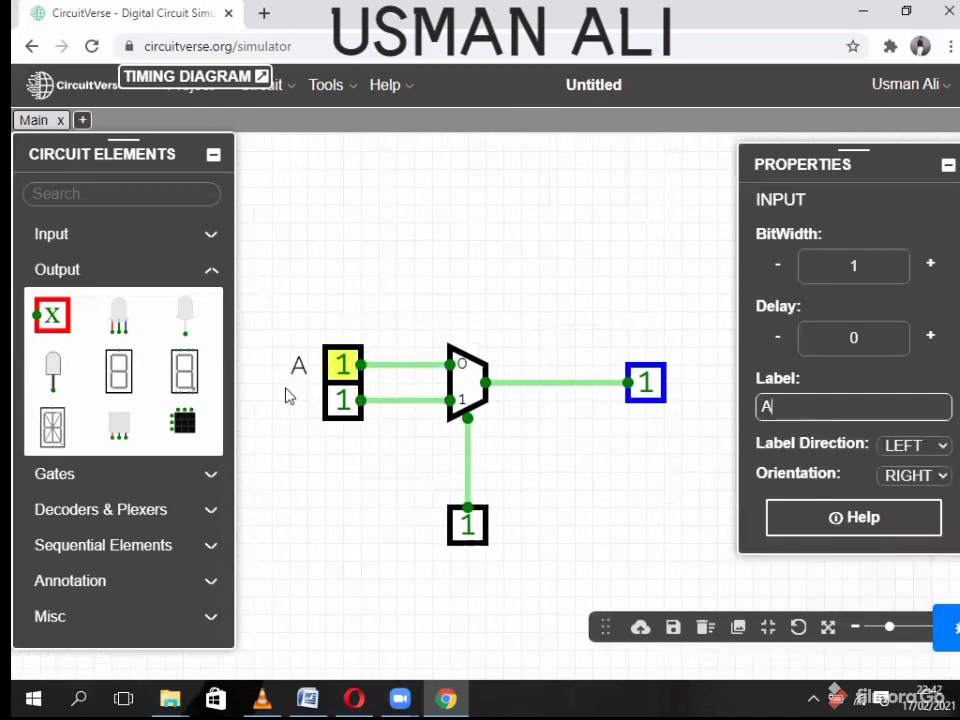
{"action": "left_click", "coordinate": [345, 401]}
{"action": "left_click", "coordinate": [853, 405]}
{"action": "type", "text": "B"}
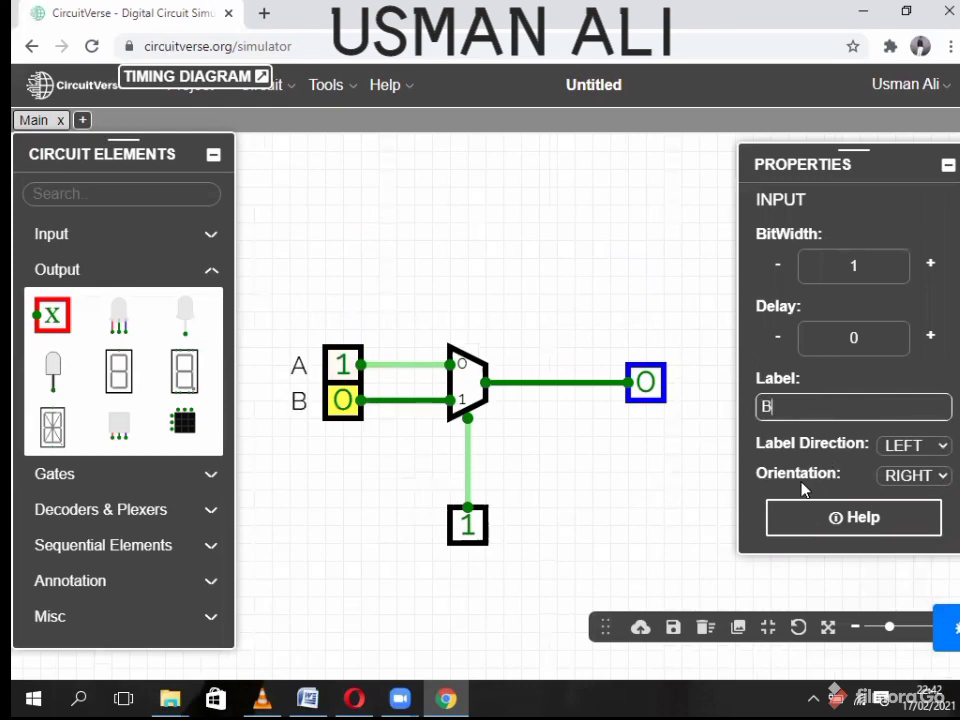
{"action": "left_click", "coordinate": [656, 489]}
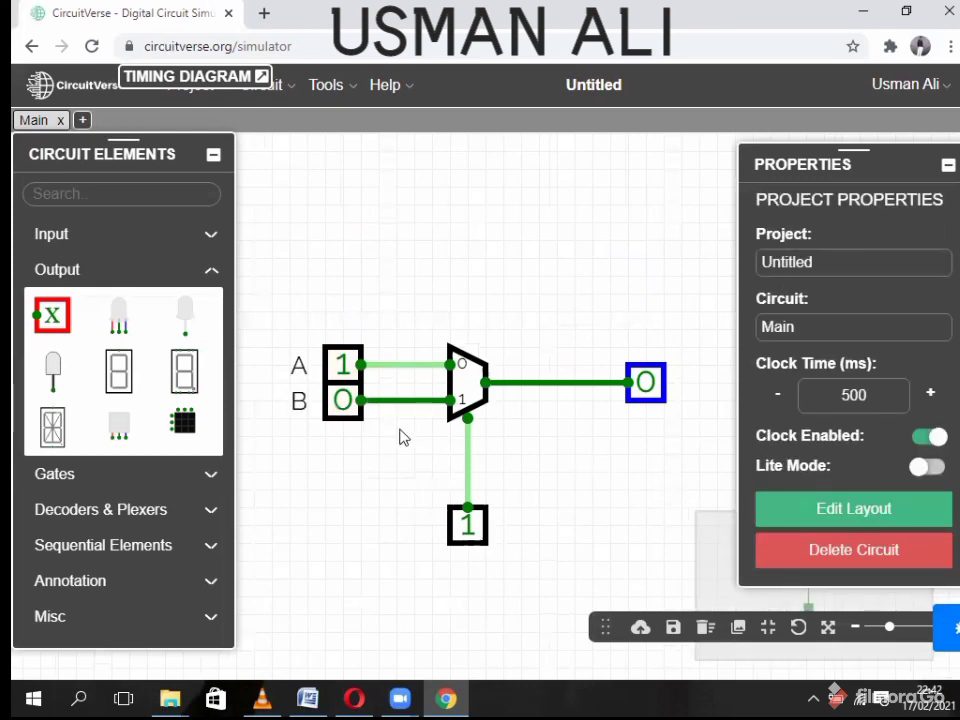
{"action": "left_click", "coordinate": [471, 376]}
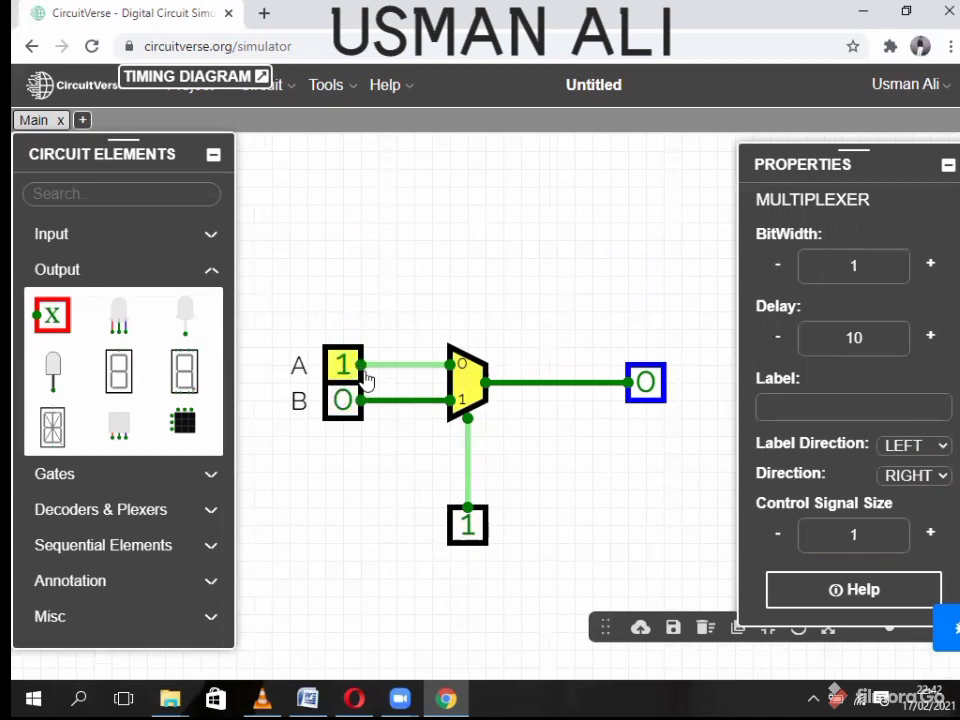
- Test select 0 then 1 with B=1 and A=0 so the output reads 1, then collapse Properties
{"action": "left_click", "coordinate": [467, 527]}
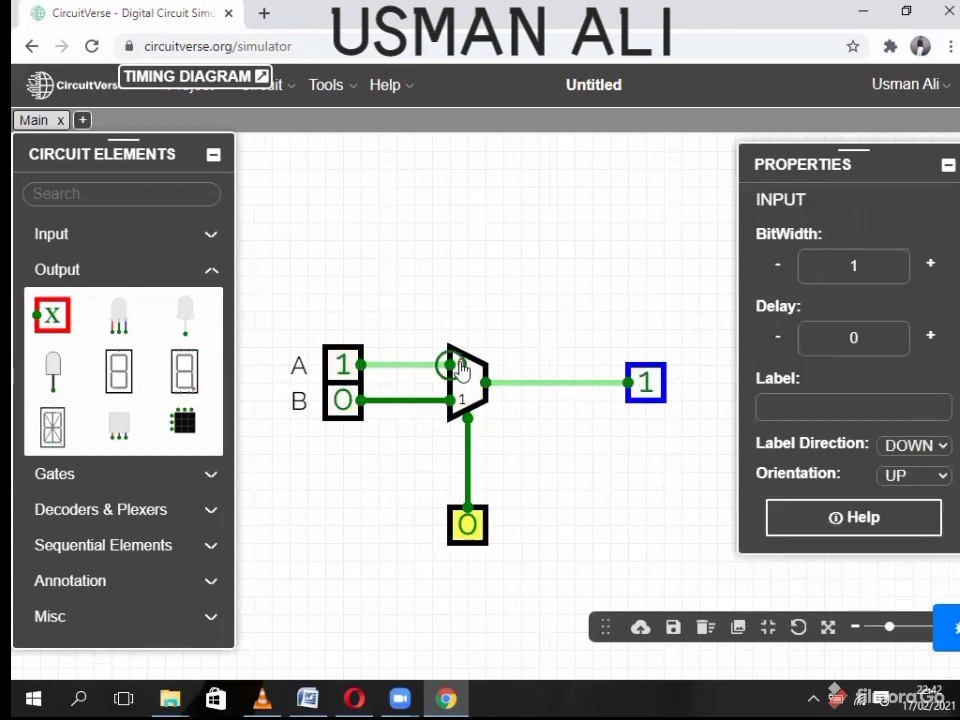
{"action": "scroll", "coordinate": [458, 372], "scroll_direction": "up", "scroll_amount": 1}
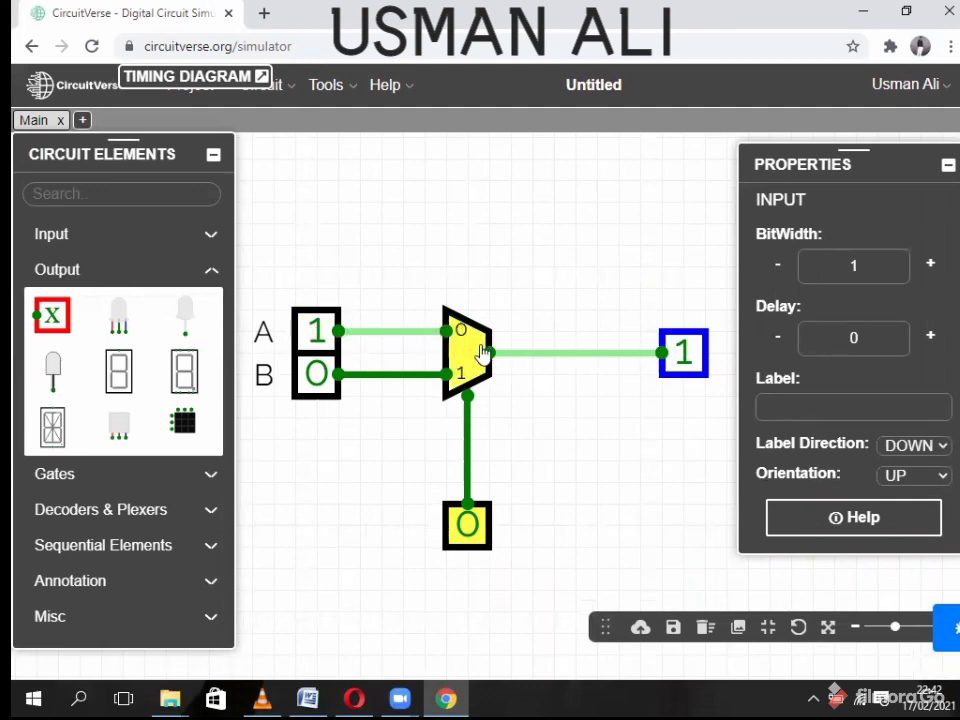
{"action": "left_click", "coordinate": [470, 530]}
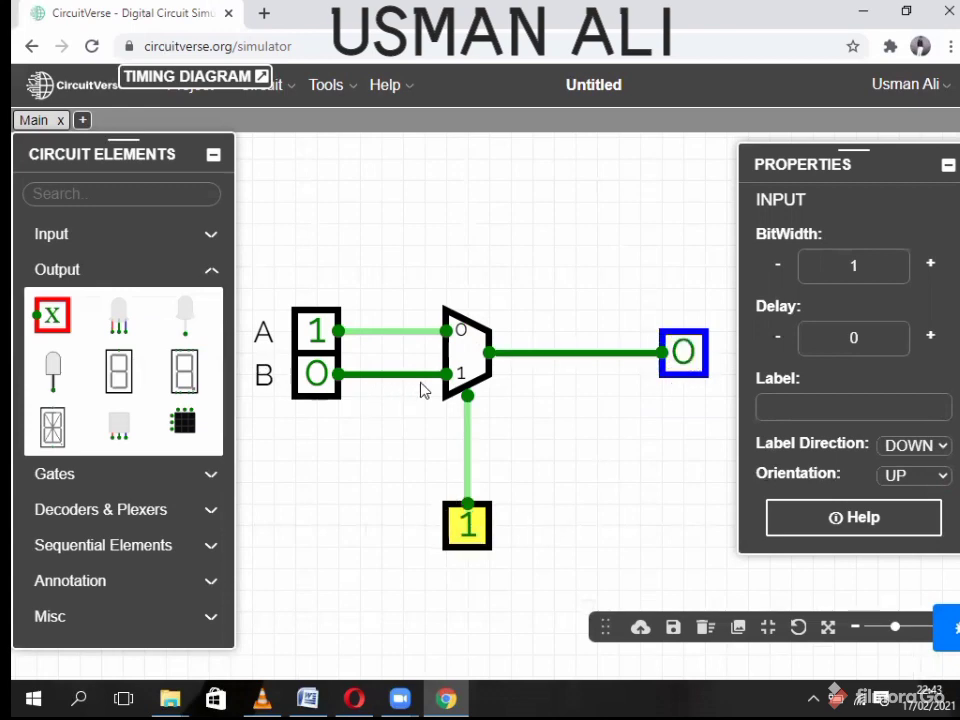
{"action": "left_click", "coordinate": [320, 388]}
{"action": "left_click", "coordinate": [316, 330]}
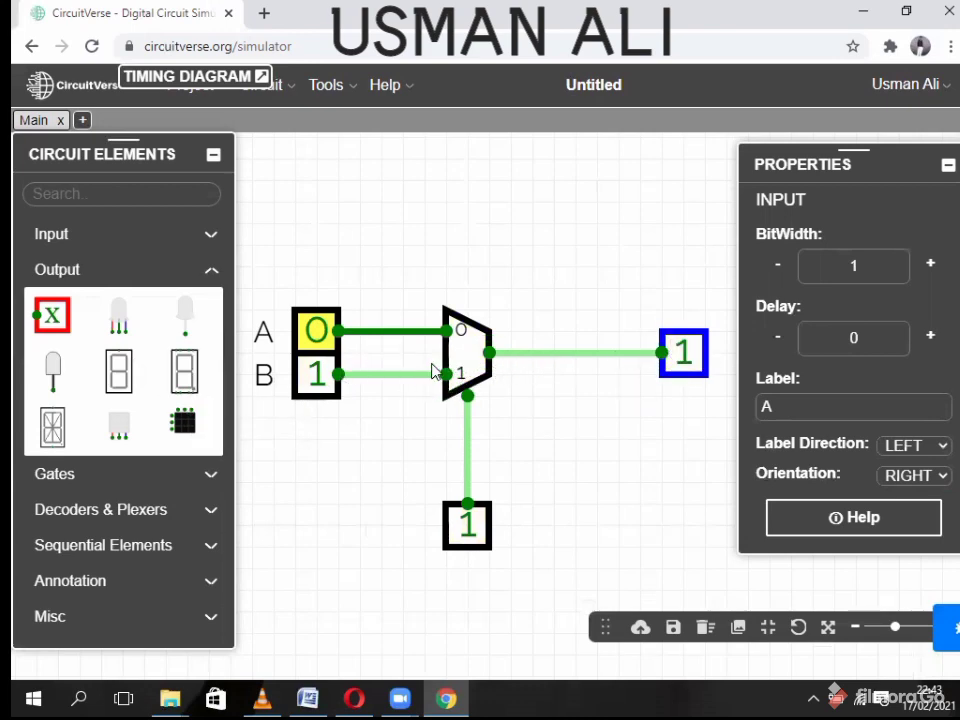
{"action": "left_click", "coordinate": [538, 426]}
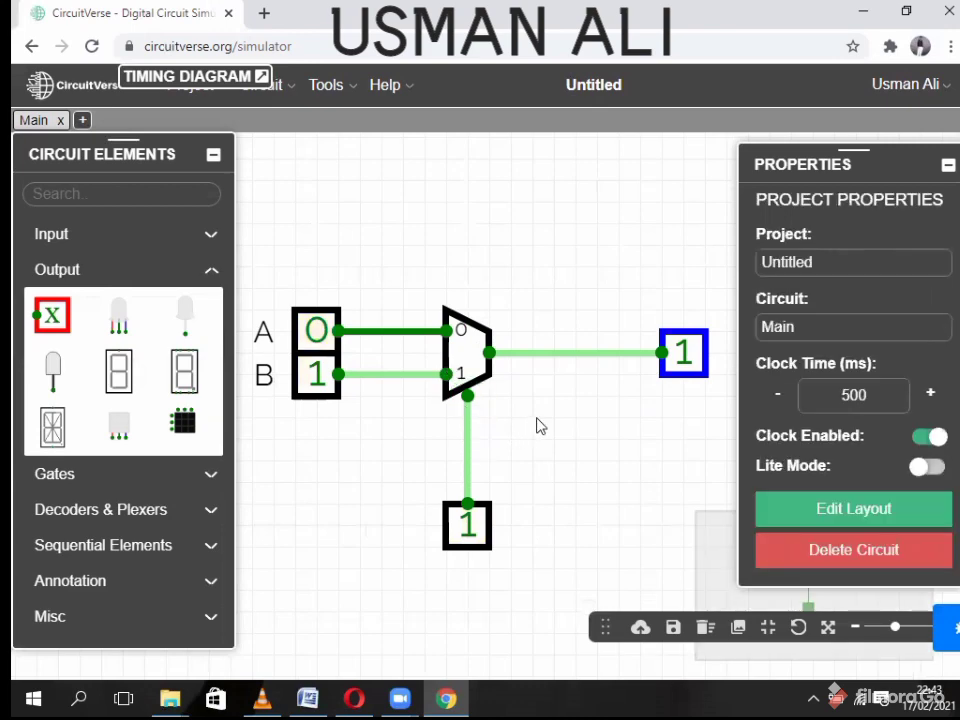
{"action": "left_click", "coordinate": [948, 164]}
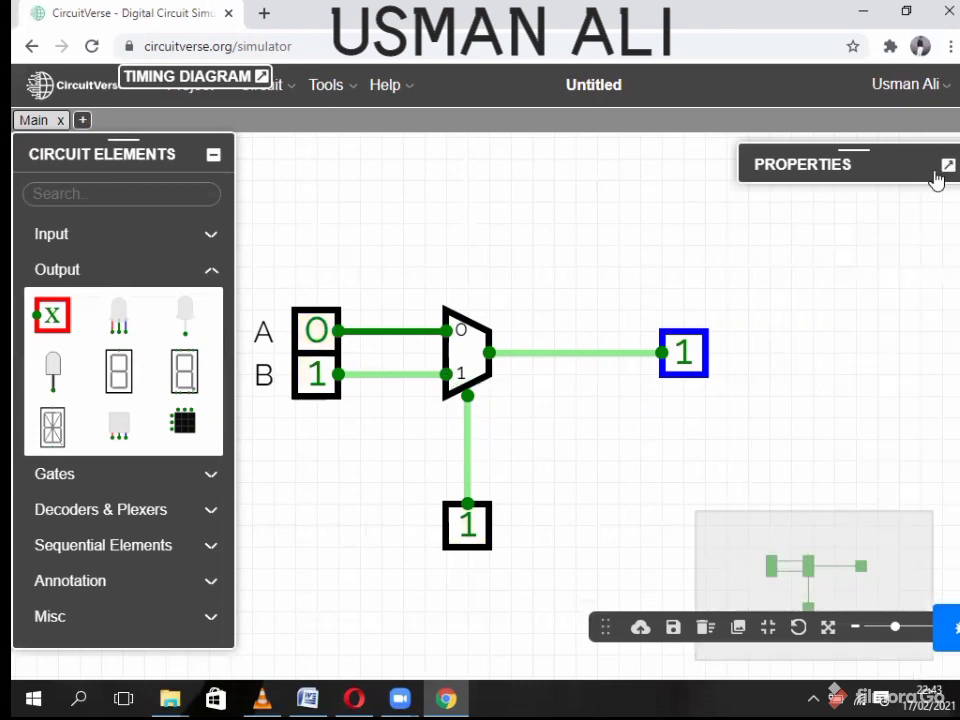
- Collapse the elements panel, recentre the view, and delete the select-line input
{"action": "left_click", "coordinate": [212, 154]}
{"action": "left_click_drag", "start_coordinate": [534, 448], "coordinate": [528, 387]}
{"action": "scroll", "coordinate": [528, 387], "scroll_direction": "down", "scroll_amount": 5}
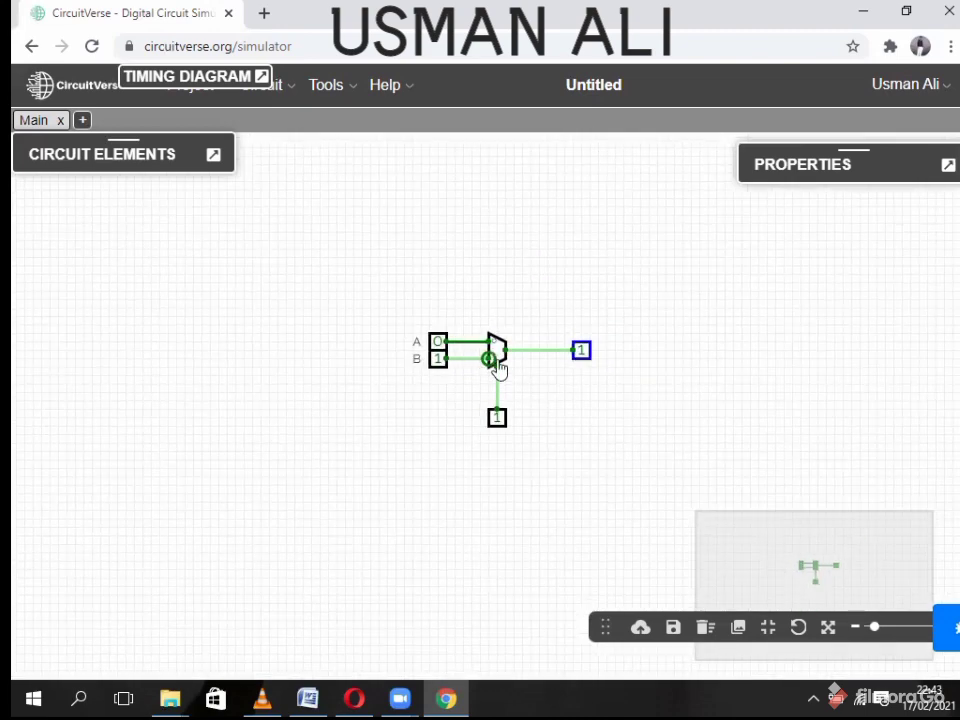
{"action": "scroll", "coordinate": [505, 365], "scroll_direction": "up", "scroll_amount": 3}
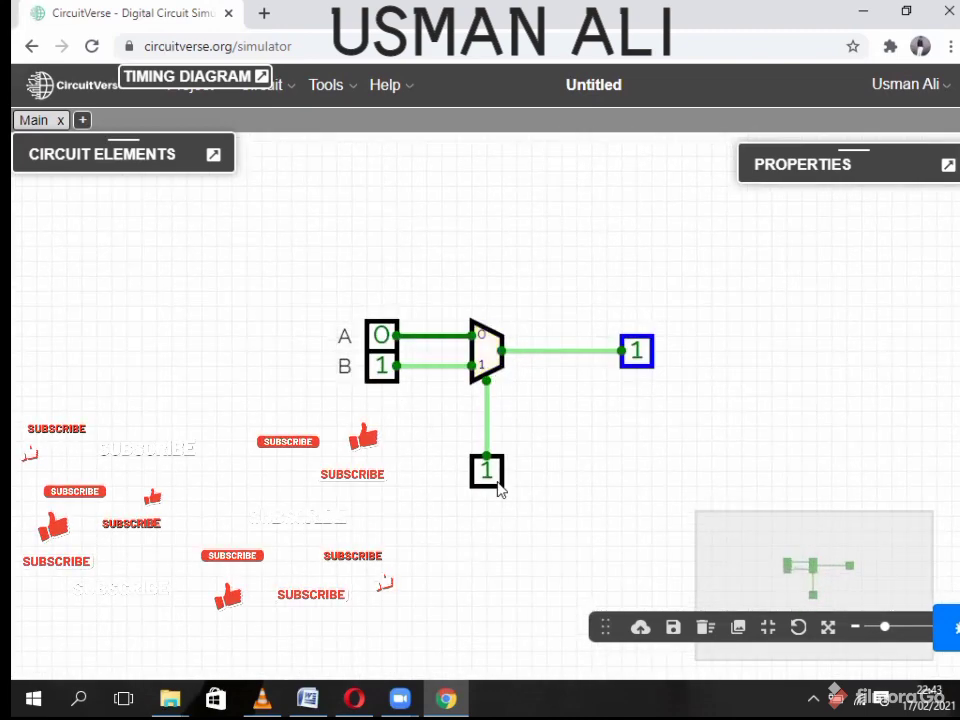
{"action": "left_click", "coordinate": [488, 472]}
{"action": "right_click", "coordinate": [488, 472]}
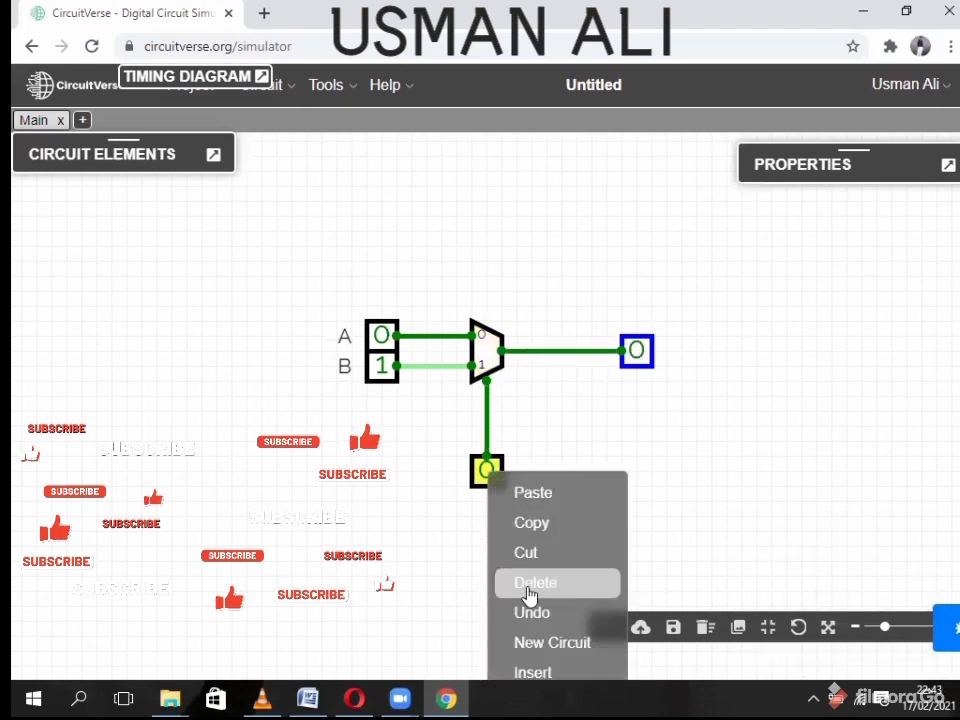
{"action": "left_click", "coordinate": [535, 583]}
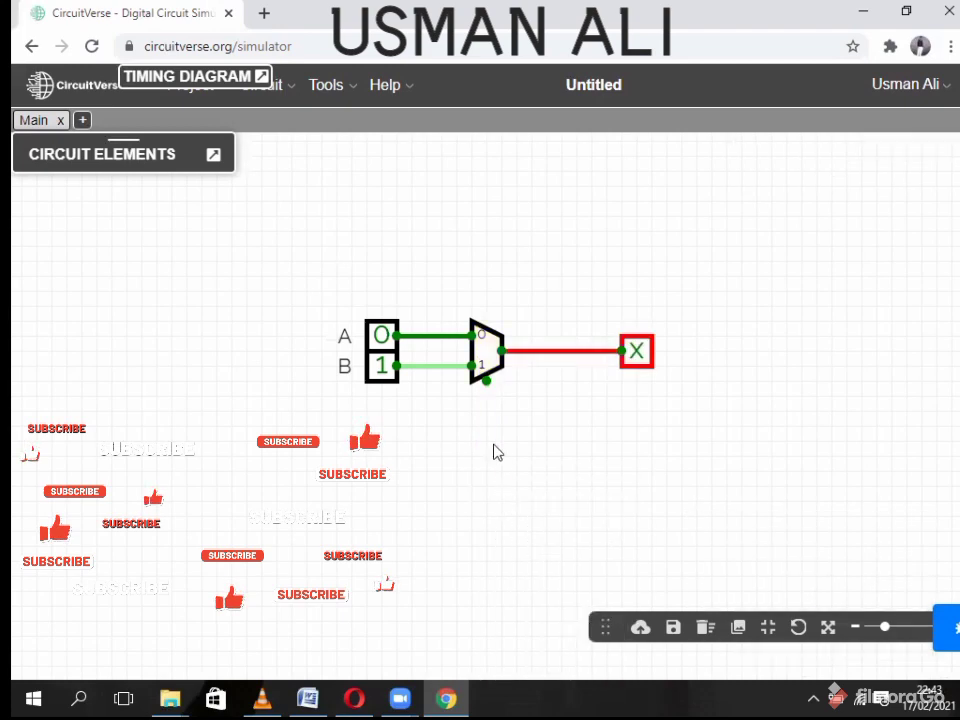
- Select the multiplexer with Properties expanded and highlight its Control Signal Size value
{"action": "left_click", "coordinate": [488, 350]}
{"action": "right_click", "coordinate": [488, 350]}
{"action": "left_click", "coordinate": [514, 246]}
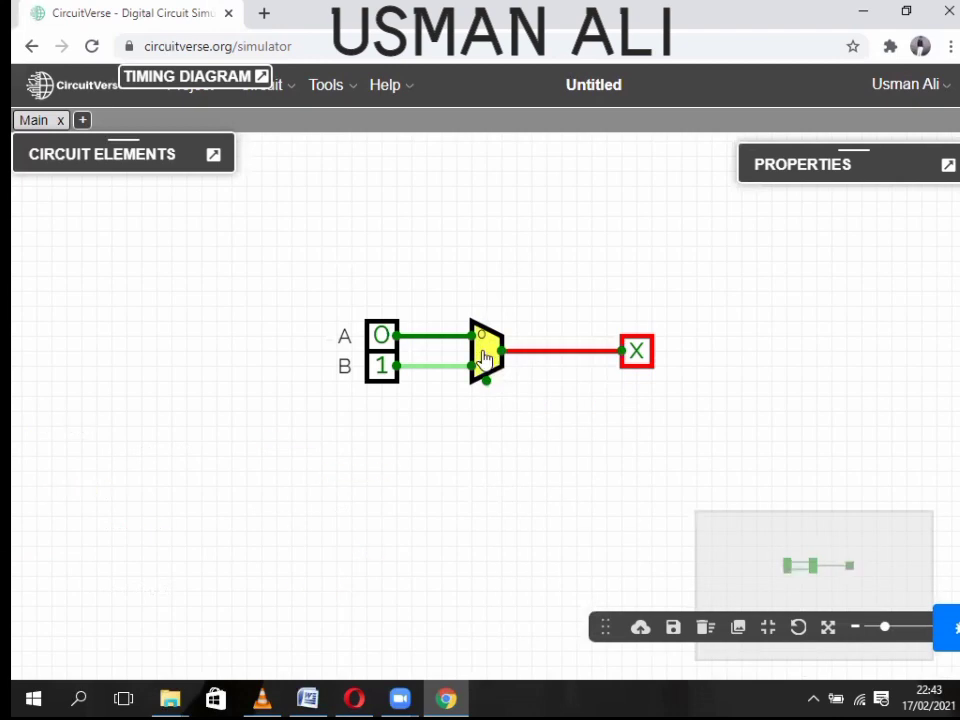
{"action": "left_click", "coordinate": [948, 170]}
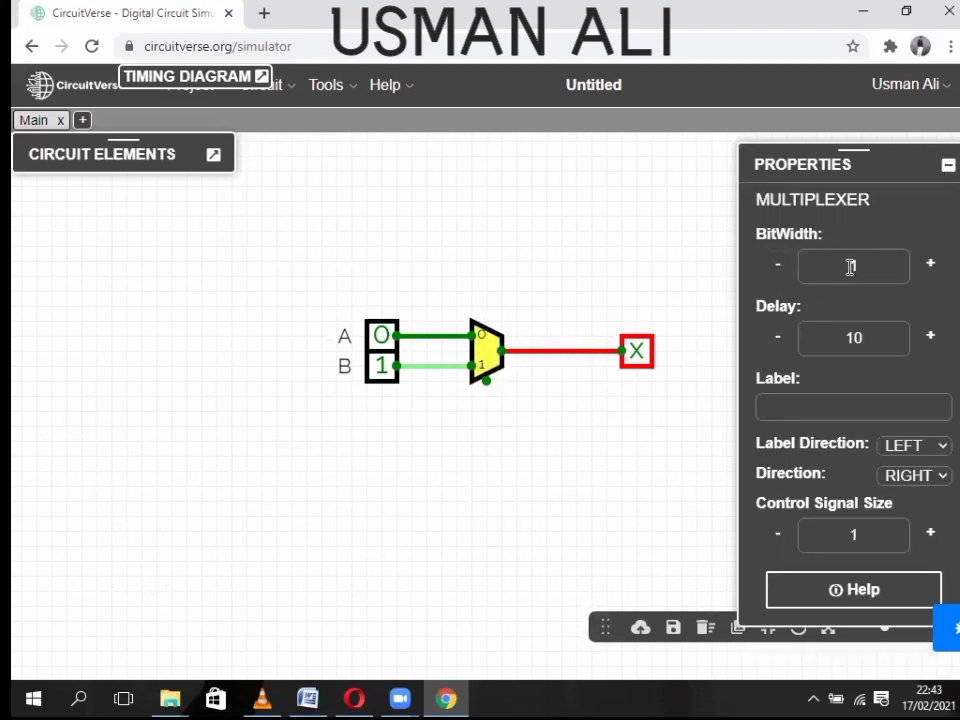
{"action": "left_click", "coordinate": [841, 266]}
{"action": "left_click", "coordinate": [510, 381]}
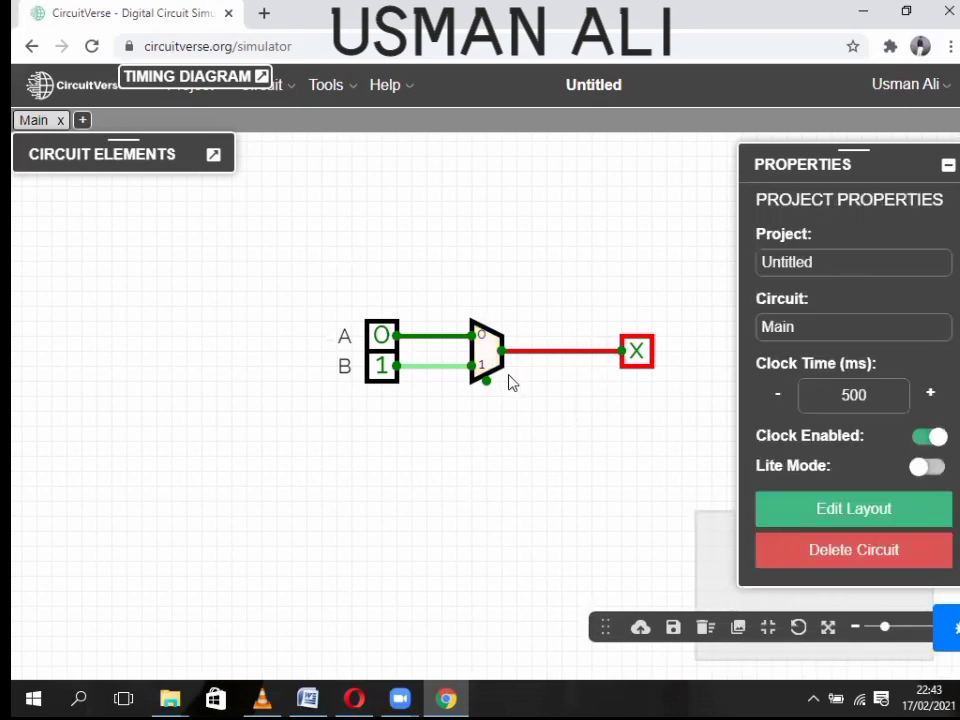
{"action": "left_click", "coordinate": [484, 374]}
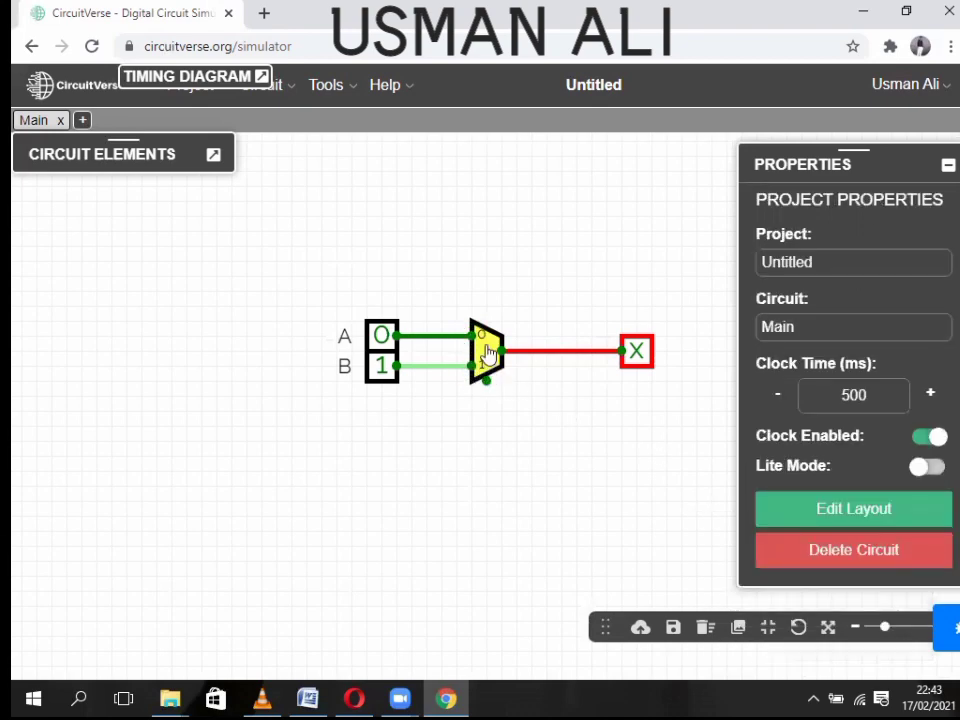
{"action": "left_click_drag", "start_coordinate": [870, 532], "coordinate": [836, 531]}
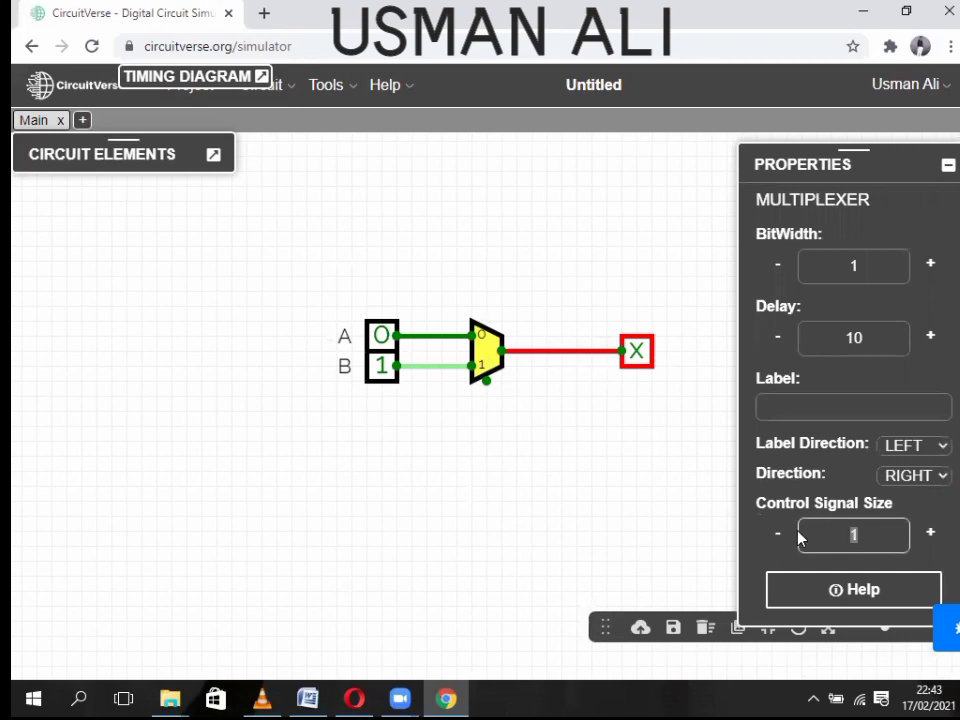
- Commit select size 2, nudge the multiplexer, and wire A and B to data inputs 0 and 1
{"action": "key", "text": "Return"}
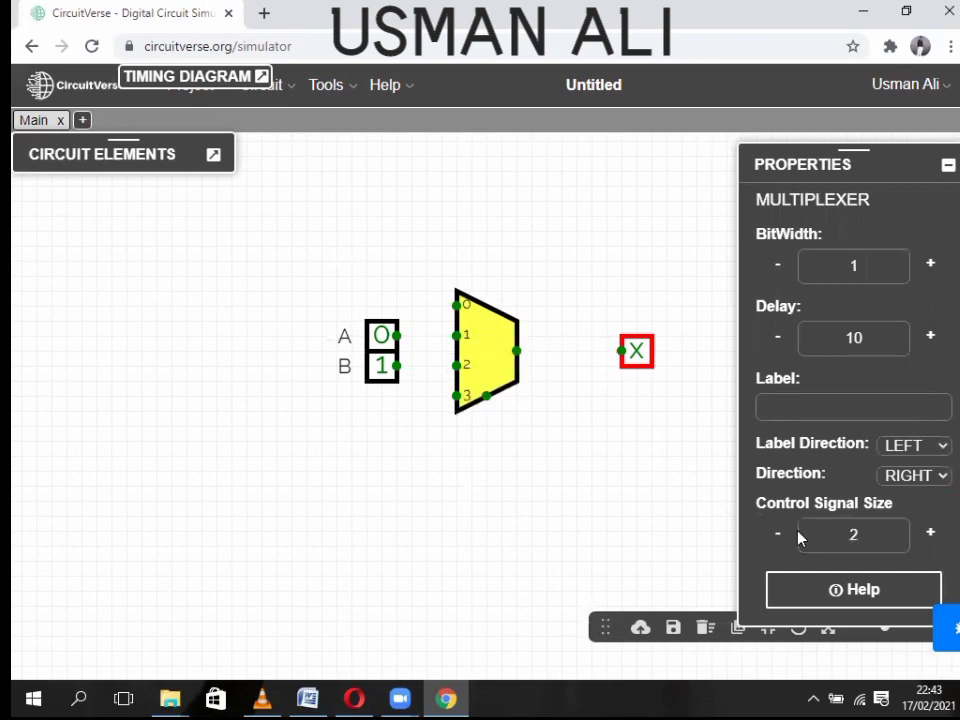
{"action": "left_click_drag", "start_coordinate": [489, 336], "coordinate": [493, 351]}
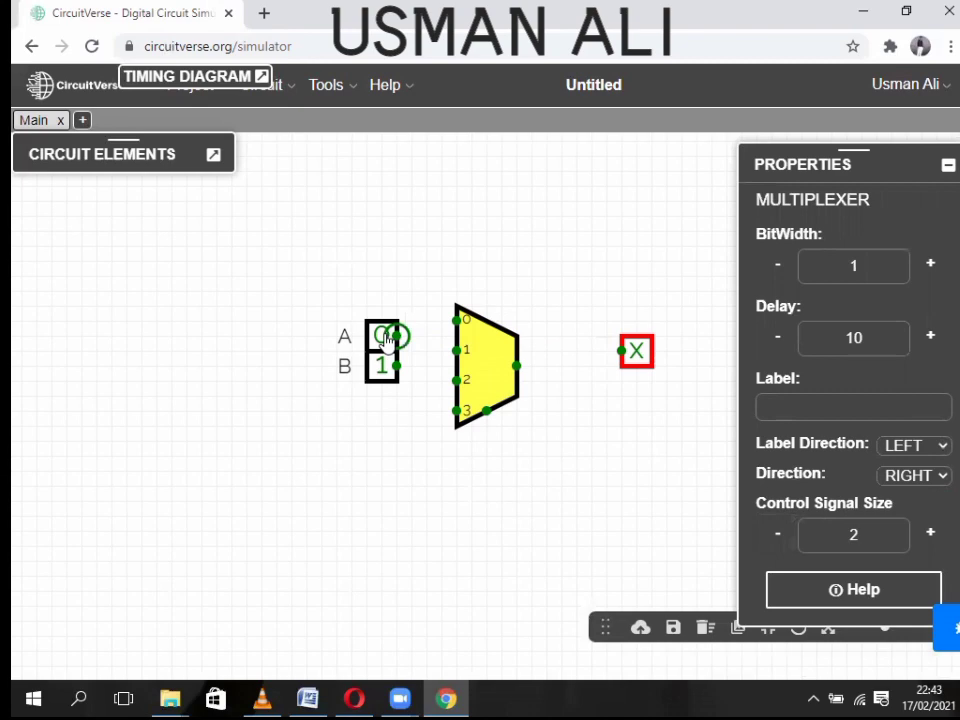
{"action": "left_click_drag", "start_coordinate": [390, 337], "coordinate": [390, 322]}
{"action": "left_click_drag", "start_coordinate": [383, 373], "coordinate": [456, 320]}
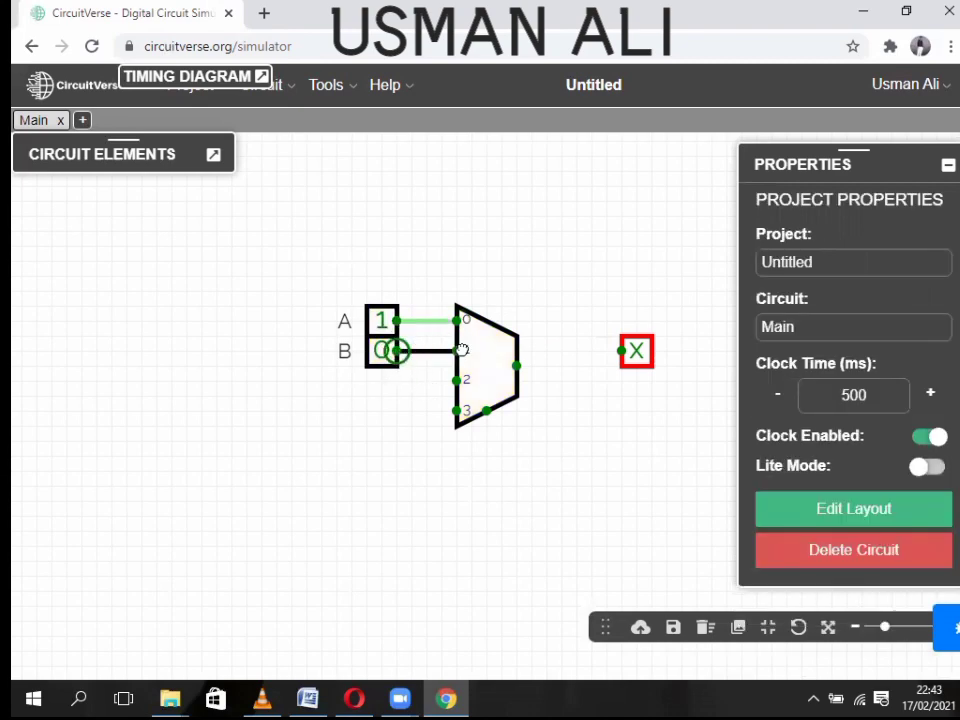
{"action": "left_click_drag", "start_coordinate": [398, 350], "coordinate": [456, 350]}
- Add a third input beside data input 2 and a fourth input at lower left set to 1
{"action": "left_click", "coordinate": [206, 158]}
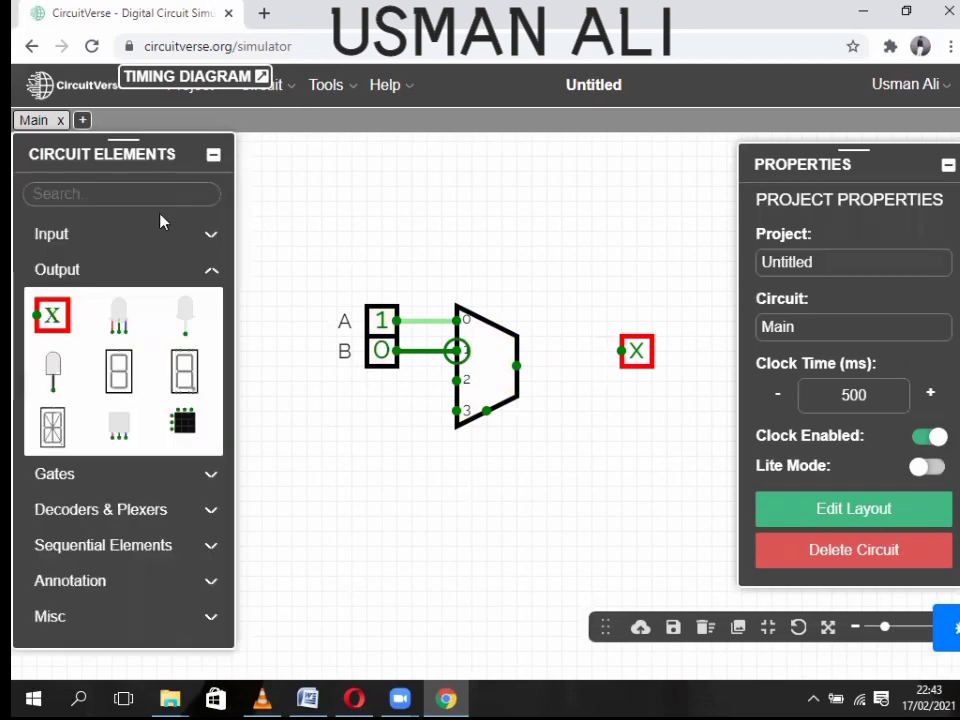
{"action": "left_click", "coordinate": [66, 238]}
{"action": "left_click", "coordinate": [58, 285]}
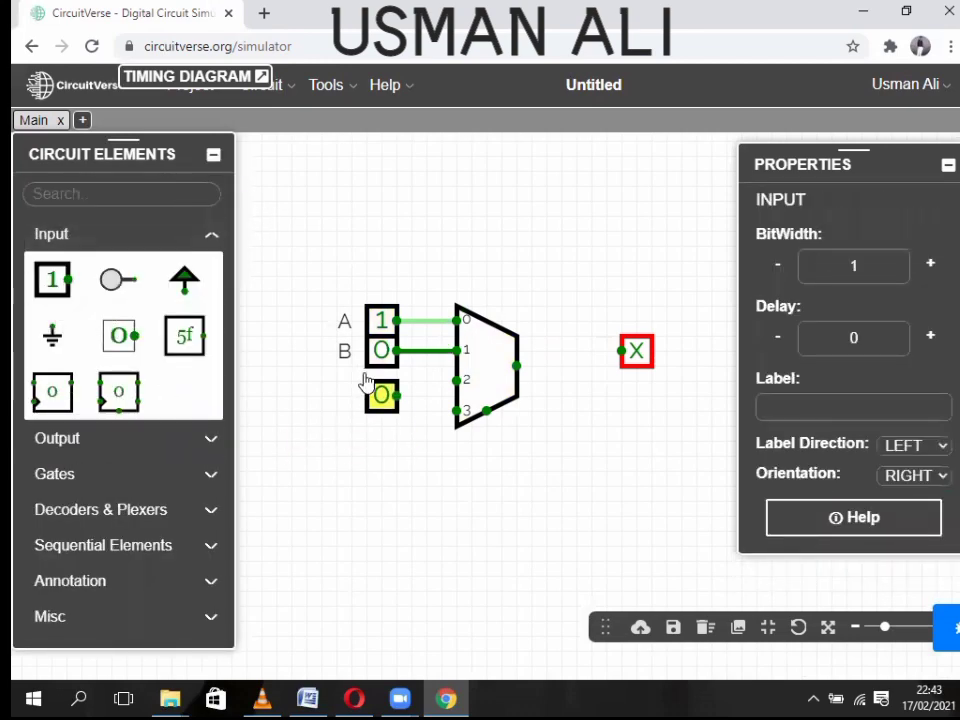
{"action": "left_click", "coordinate": [384, 384]}
{"action": "left_click", "coordinate": [76, 285]}
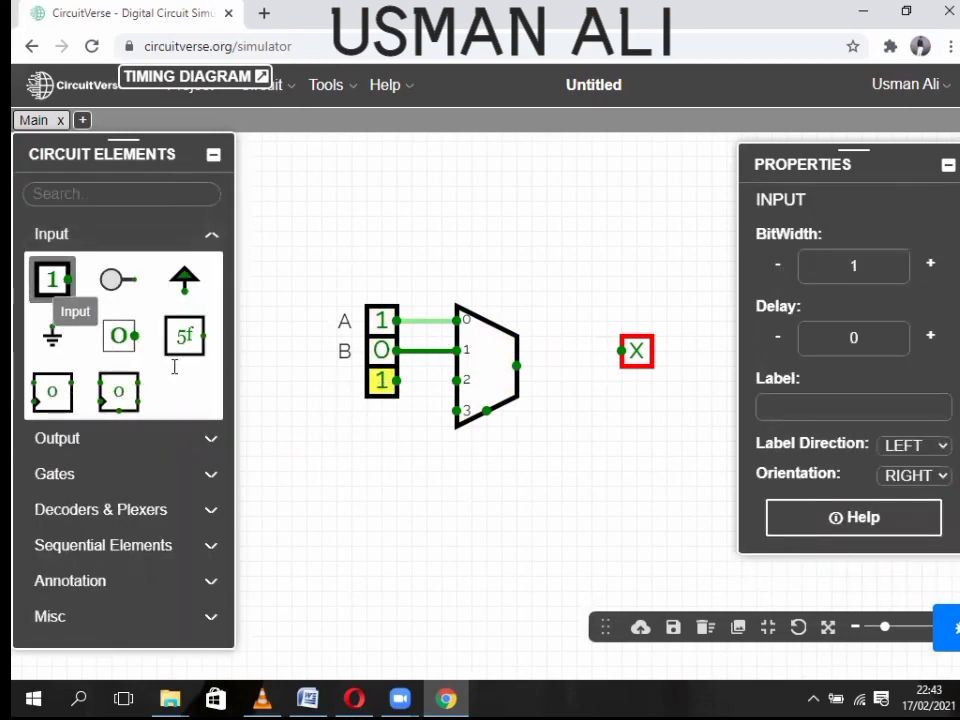
{"action": "left_click", "coordinate": [383, 420]}
{"action": "left_click_drag", "start_coordinate": [382, 420], "coordinate": [290, 485]}
{"action": "left_click", "coordinate": [286, 478]}
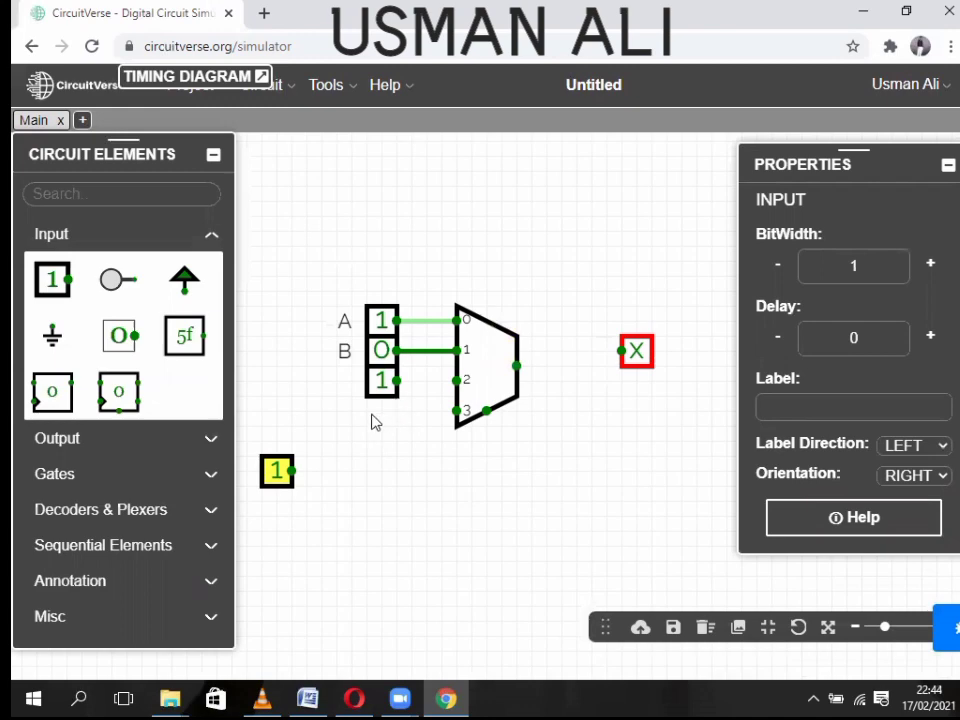
- Wire the third input to pin 2, the fourth to pin 3, and the multiplexer output to probe X
{"action": "left_click_drag", "start_coordinate": [396, 381], "coordinate": [457, 381]}
{"action": "left_click", "coordinate": [272, 475]}
{"action": "left_click_drag", "start_coordinate": [276, 472], "coordinate": [380, 414]}
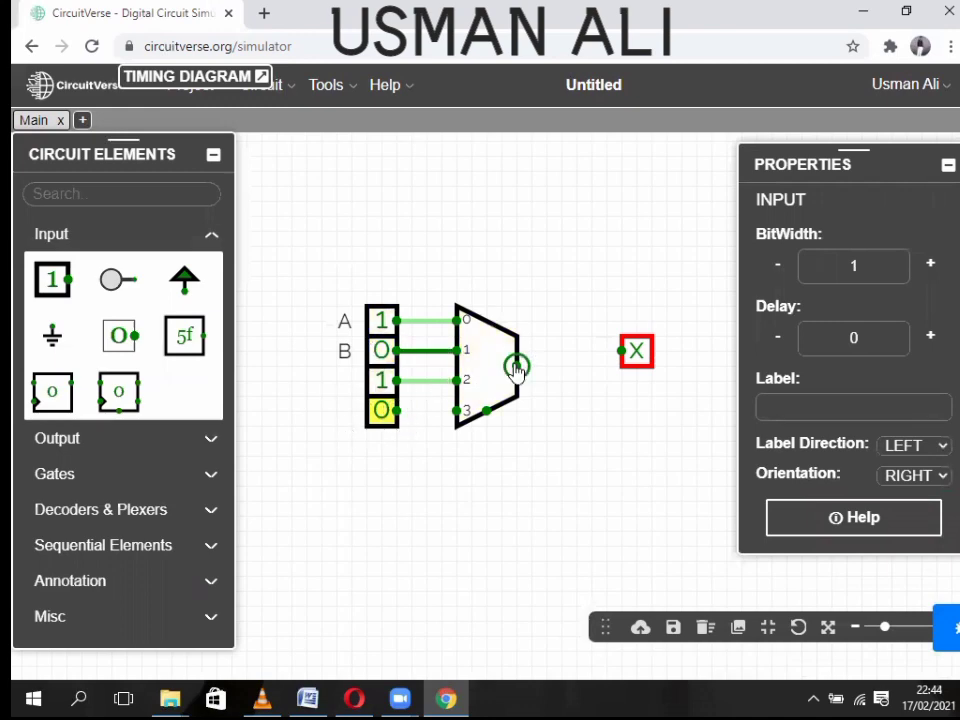
{"action": "left_click_drag", "start_coordinate": [516, 366], "coordinate": [627, 375]}
{"action": "left_click", "coordinate": [630, 370]}
{"action": "left_click", "coordinate": [606, 365]}
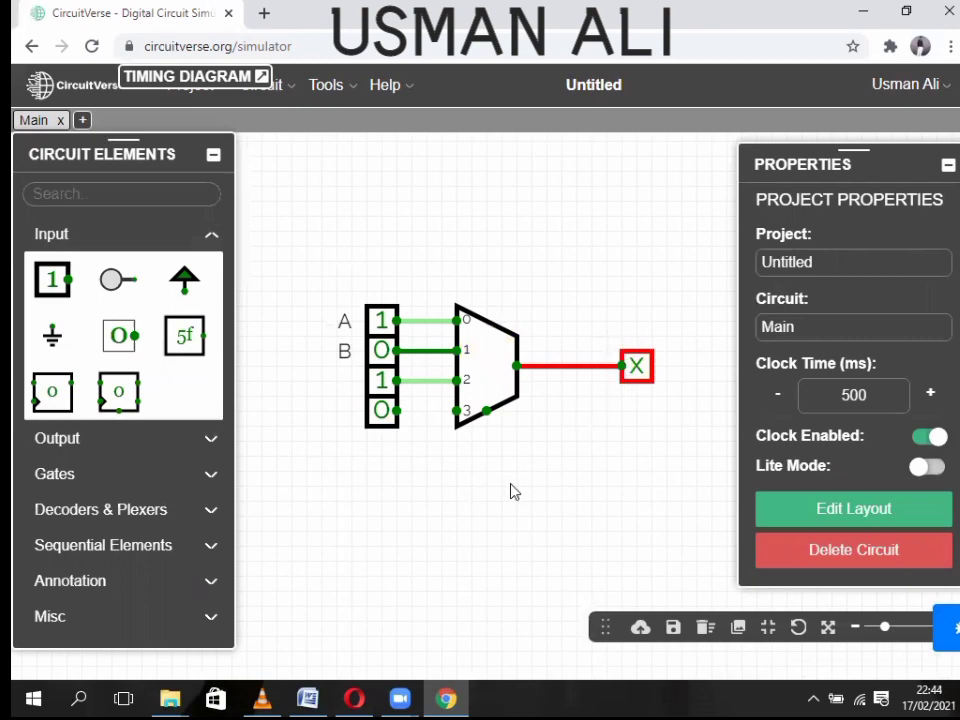
{"action": "left_click_drag", "start_coordinate": [398, 411], "coordinate": [453, 406]}
{"action": "left_click_drag", "start_coordinate": [381, 420], "coordinate": [281, 489]}
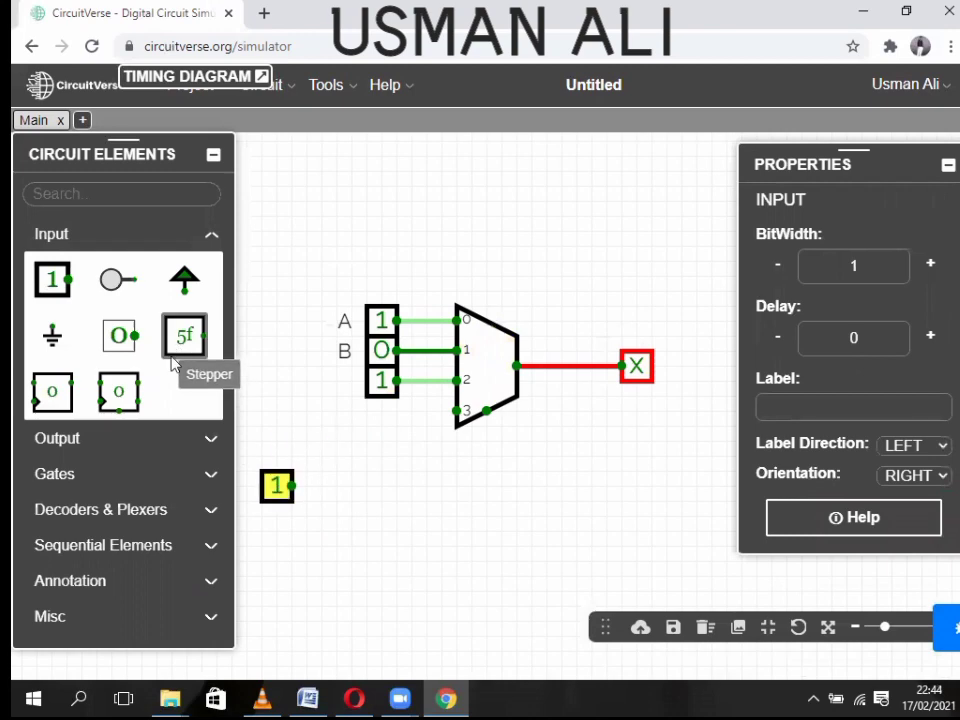
- Add an upward-facing 2-bit control input and wire it to the multiplexer select pin
{"action": "left_click", "coordinate": [50, 277]}
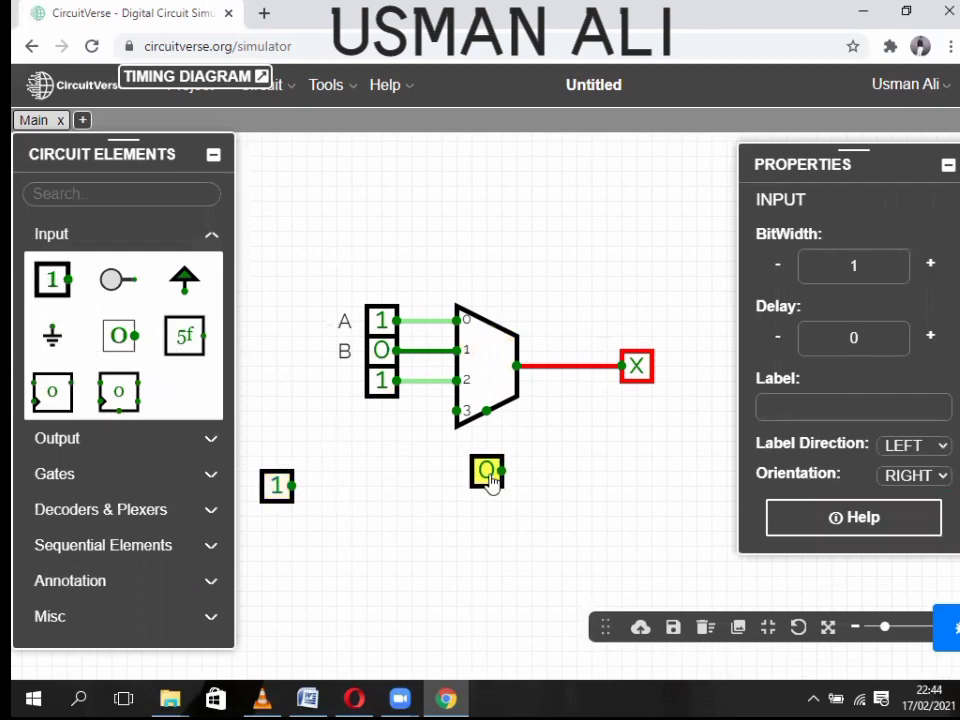
{"action": "left_click", "coordinate": [490, 484]}
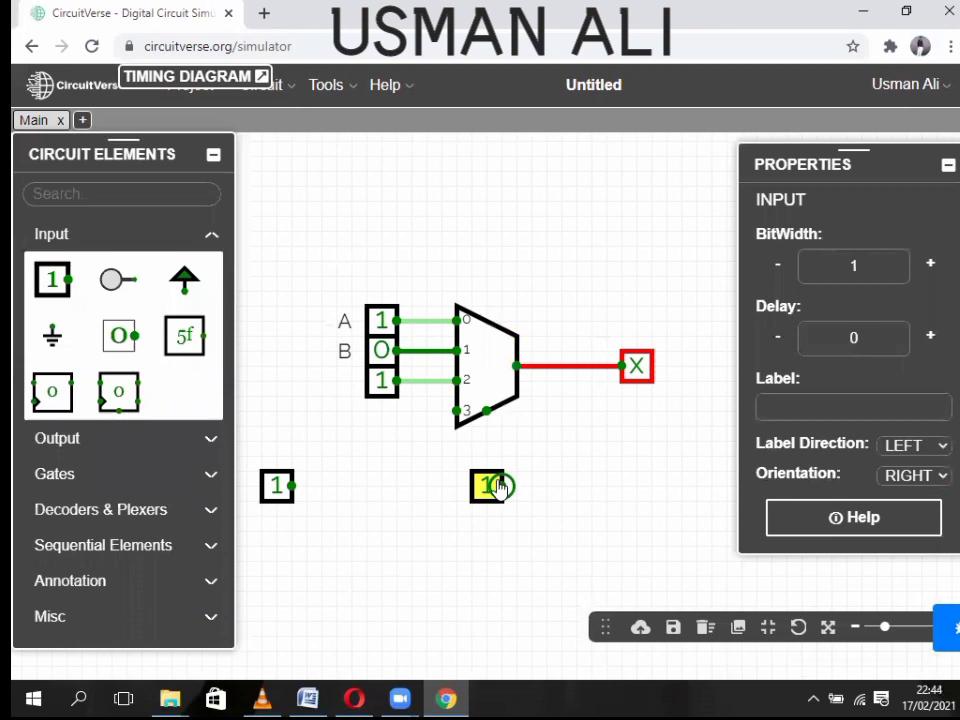
{"action": "key", "text": "Up"}
{"action": "left_click_drag", "start_coordinate": [487, 480], "coordinate": [482, 421]}
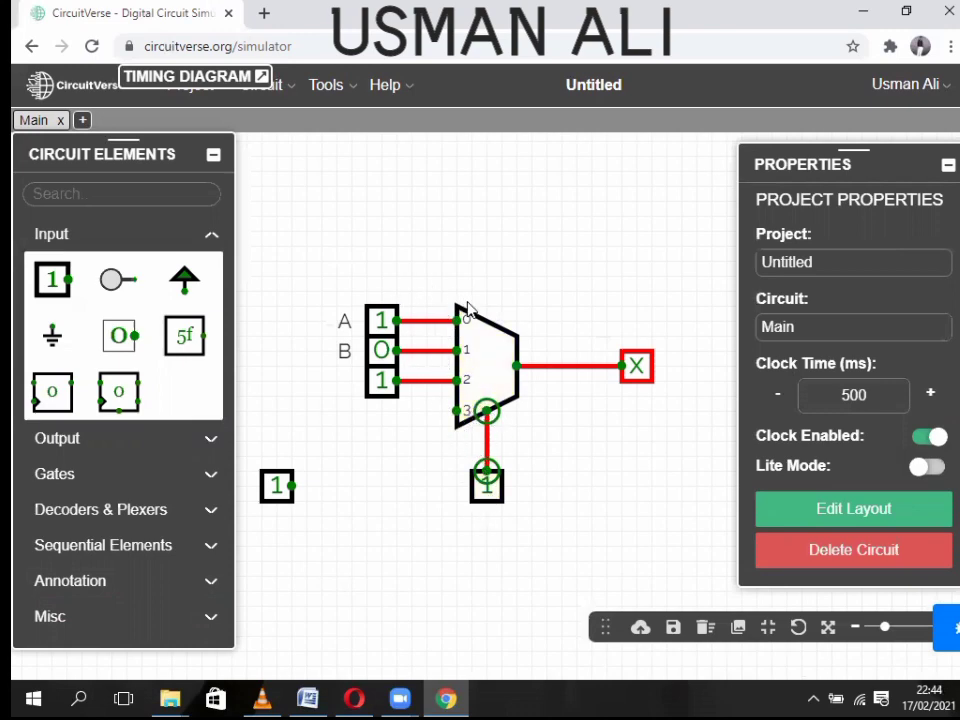
{"action": "left_click", "coordinate": [488, 500]}
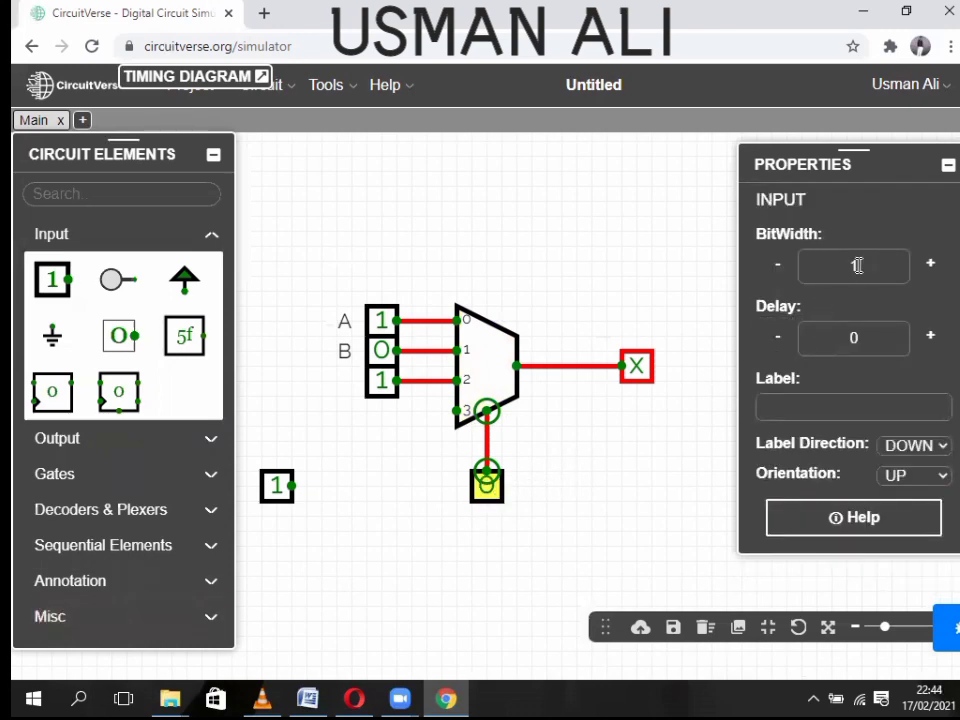
{"action": "left_click_drag", "start_coordinate": [861, 267], "coordinate": [808, 284]}
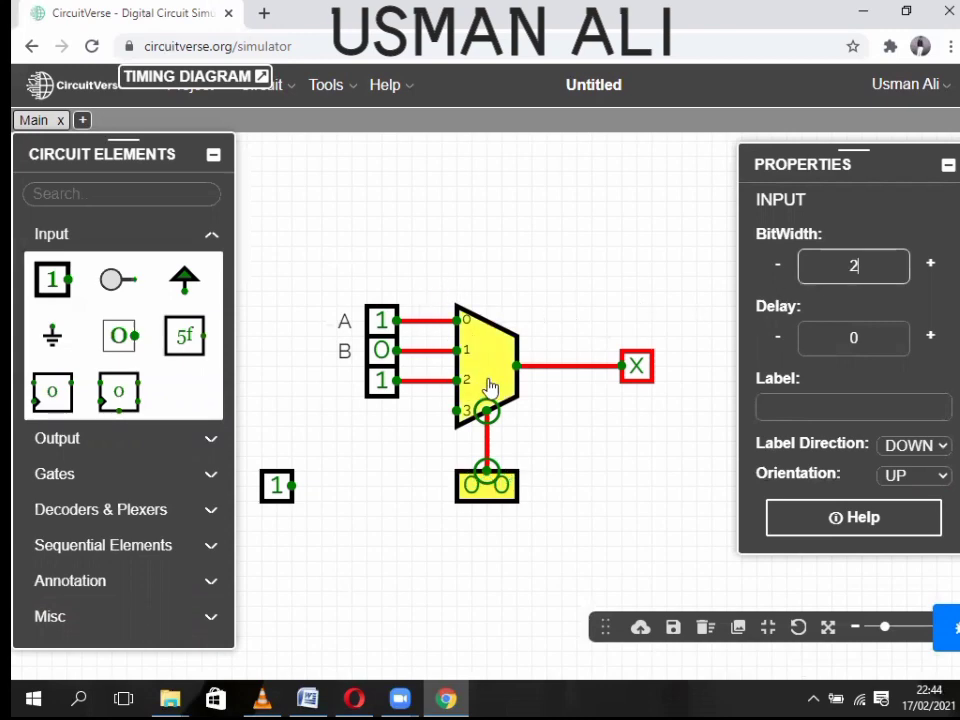
- Test the multiplexer by cycling the select value through 10, 01, 11, 10 and 11
{"action": "left_click", "coordinate": [470, 493]}
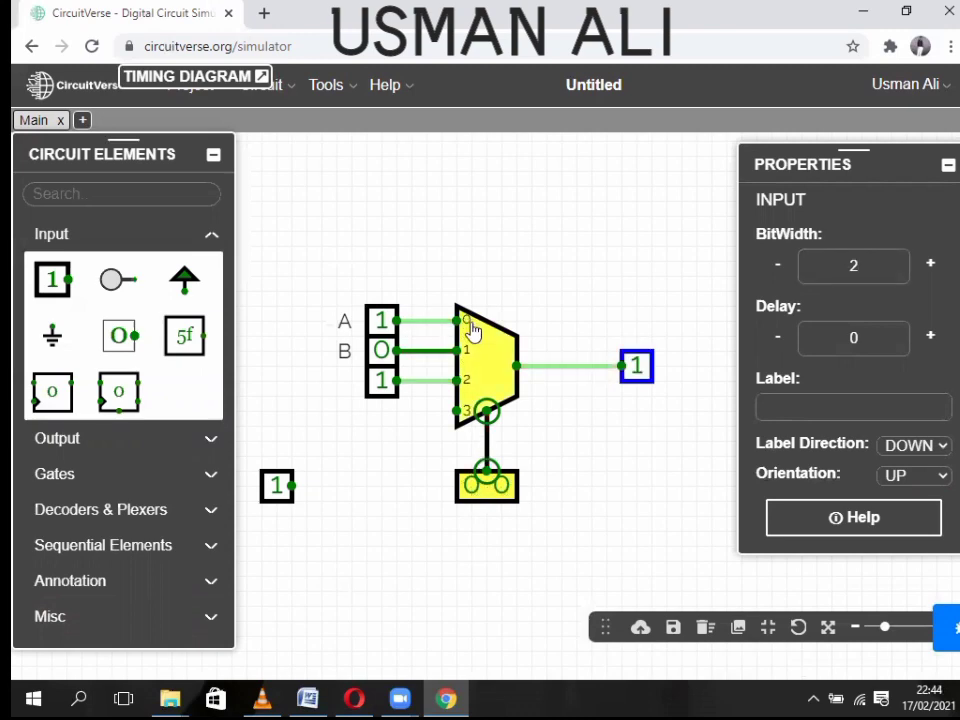
{"action": "left_click", "coordinate": [502, 490]}
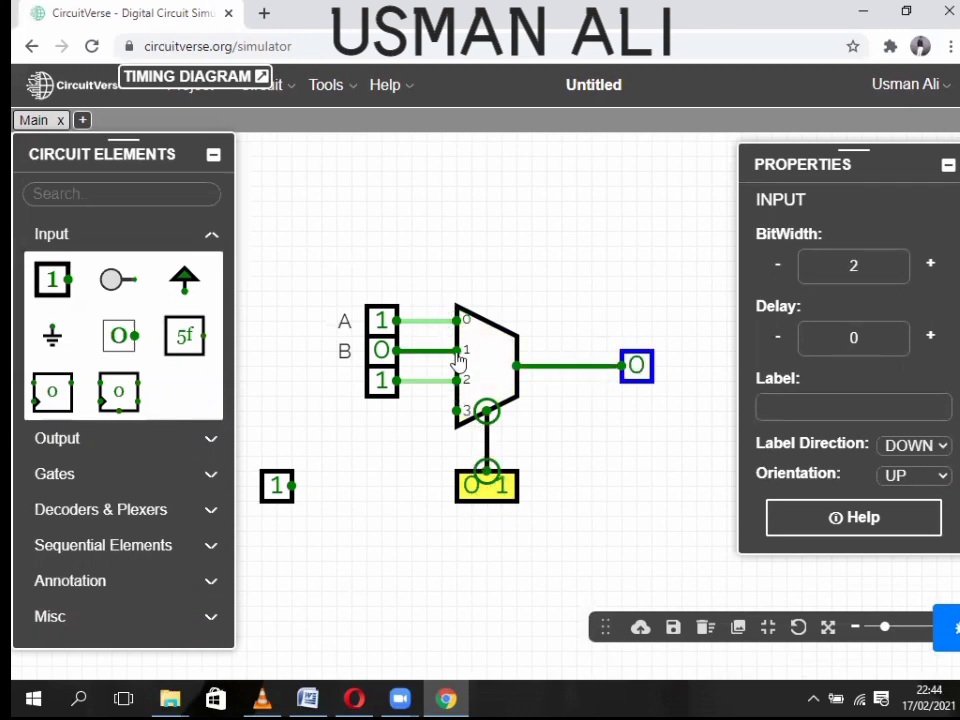
{"action": "left_click", "coordinate": [494, 490]}
{"action": "left_click", "coordinate": [496, 490]}
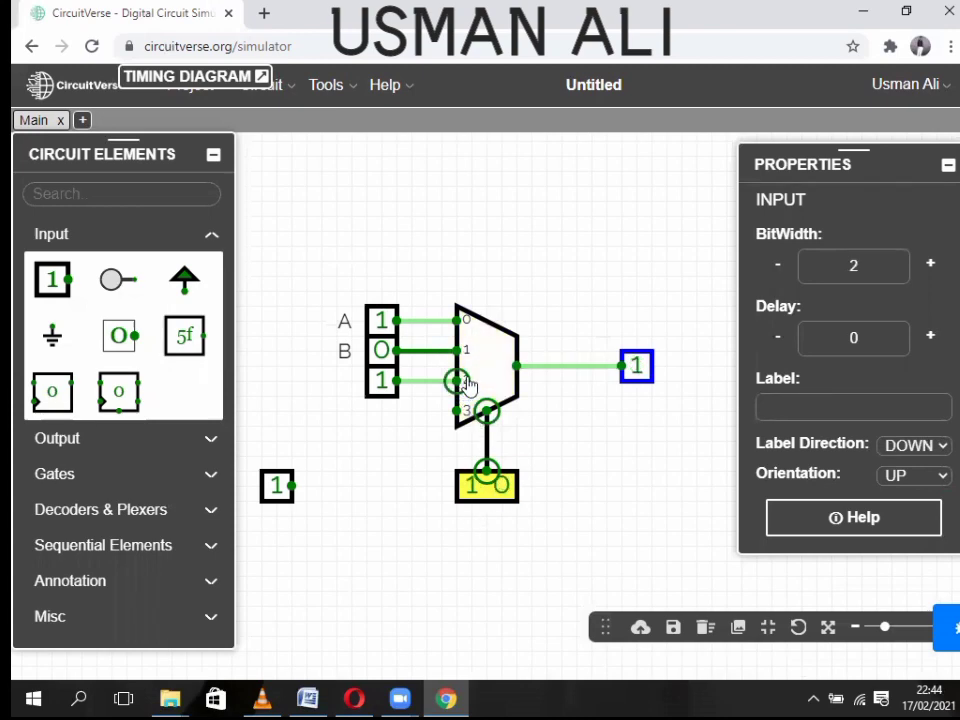
{"action": "left_click", "coordinate": [501, 490]}
- Align the spare input under the other data inputs at multiplexer input 3, then select everything
{"action": "left_click", "coordinate": [413, 360]}
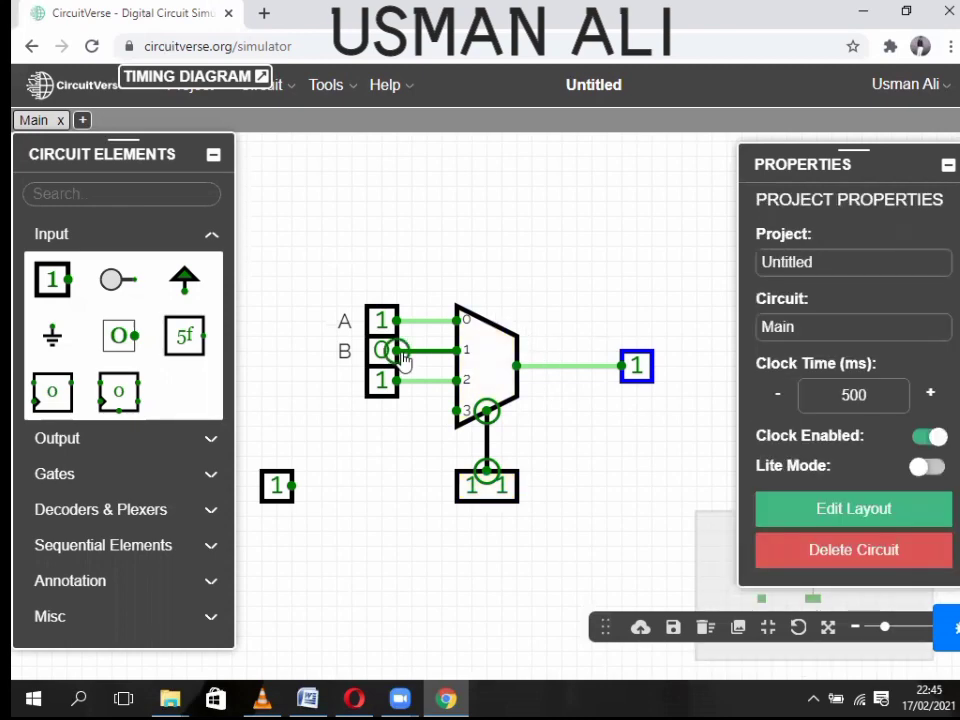
{"action": "left_click_drag", "start_coordinate": [277, 485], "coordinate": [374, 410]}
{"action": "left_click", "coordinate": [435, 253]}
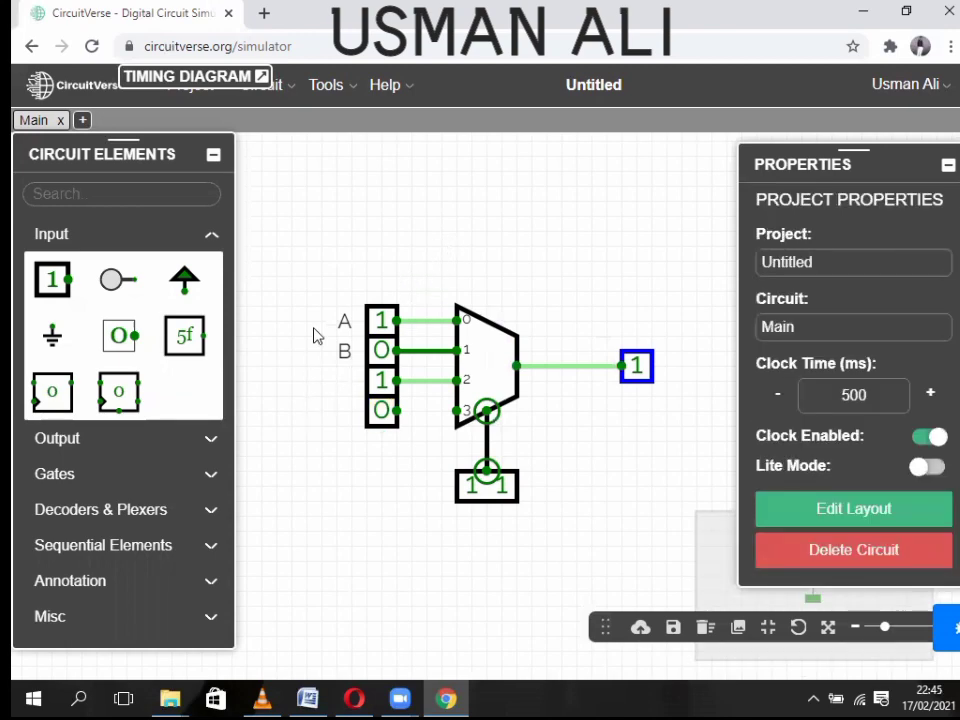
{"action": "key", "text": "ctrl+a"}
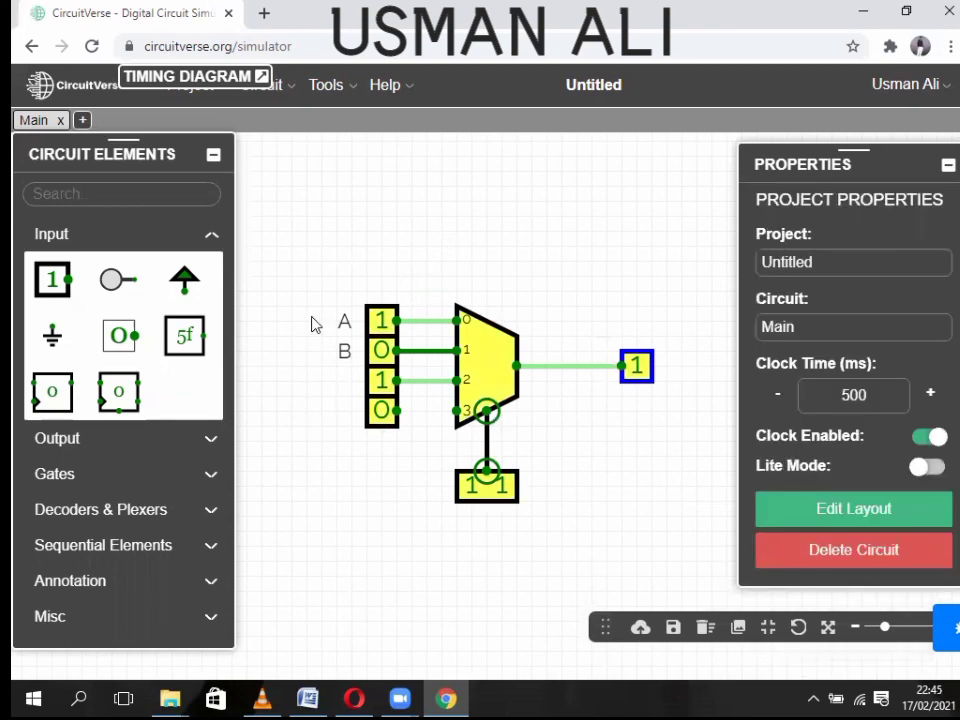
- Delete the multiplexer circuit and place a Decoder near the canvas centre
{"action": "key", "text": "Delete"}
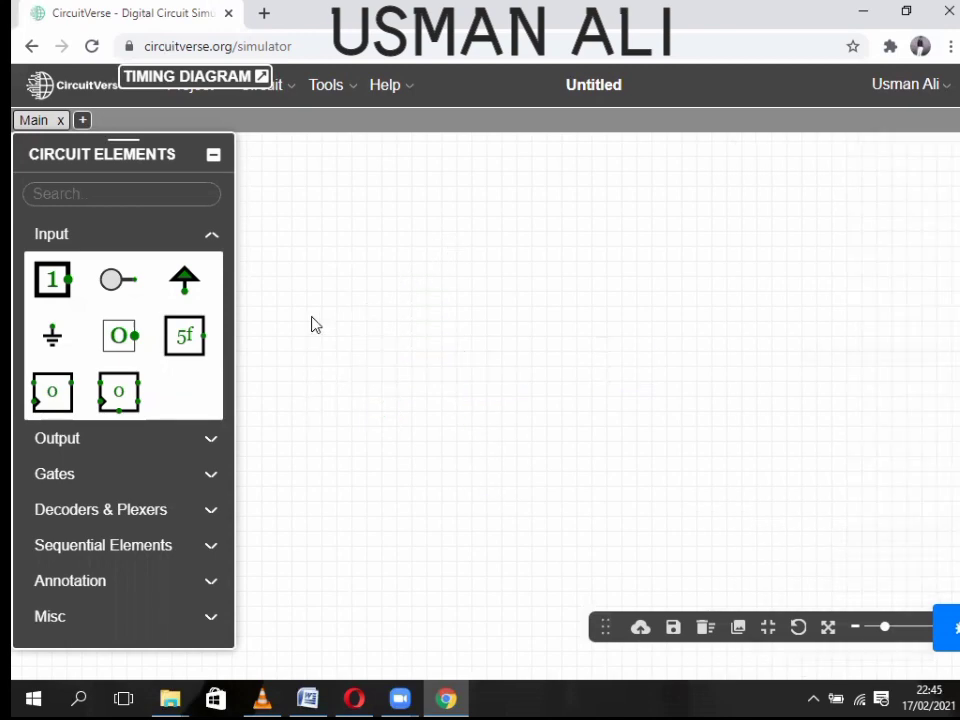
{"action": "left_click", "coordinate": [168, 238]}
{"action": "left_click", "coordinate": [98, 343]}
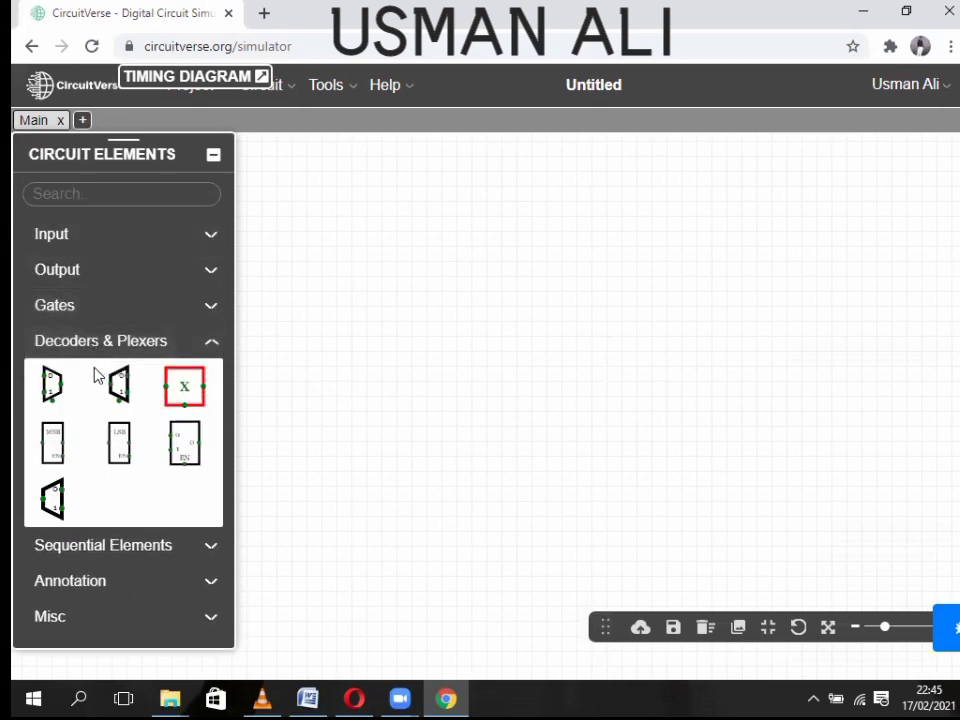
{"action": "left_click", "coordinate": [50, 498]}
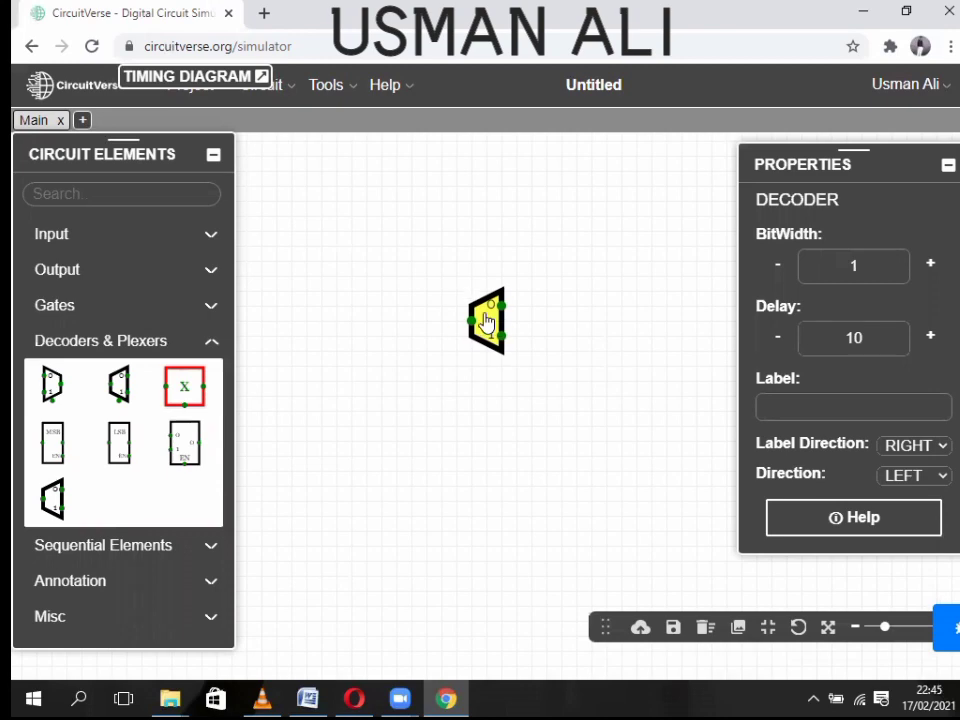
{"action": "left_click", "coordinate": [486, 321]}
{"action": "left_click", "coordinate": [521, 444]}
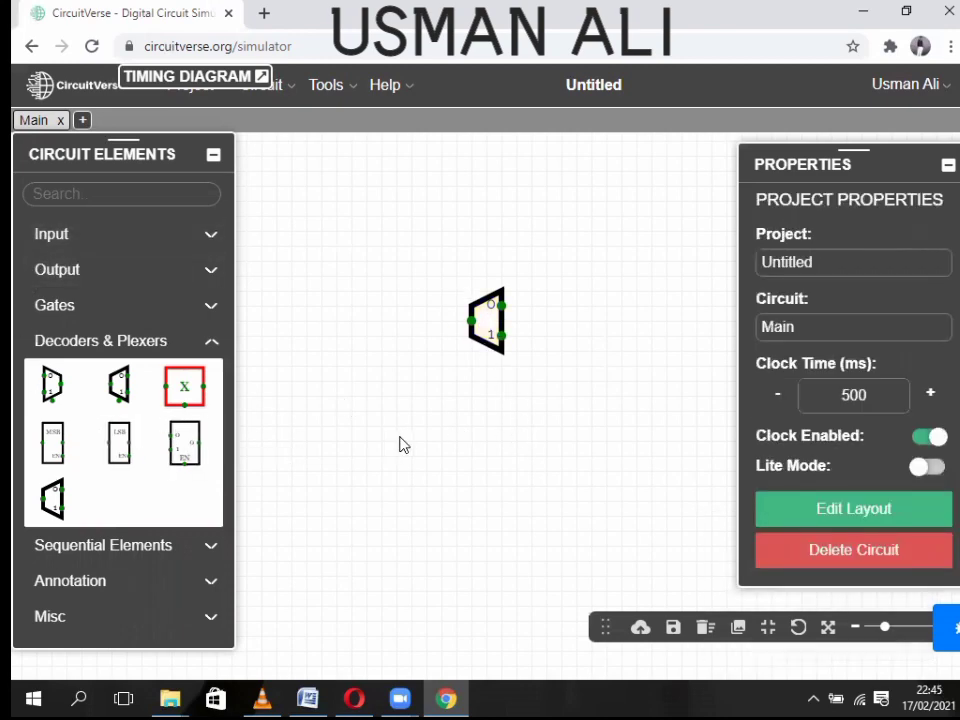
- Add an input to the left of the decoder and set it to 1
{"action": "left_click", "coordinate": [112, 236]}
{"action": "left_click", "coordinate": [52, 279]}
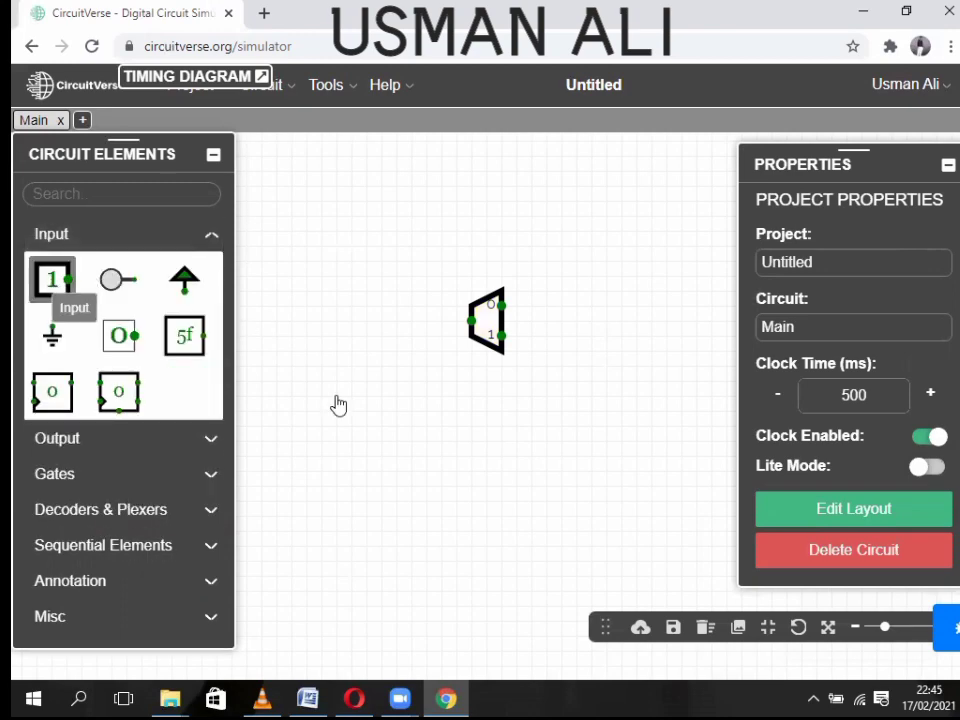
{"action": "left_click", "coordinate": [400, 328]}
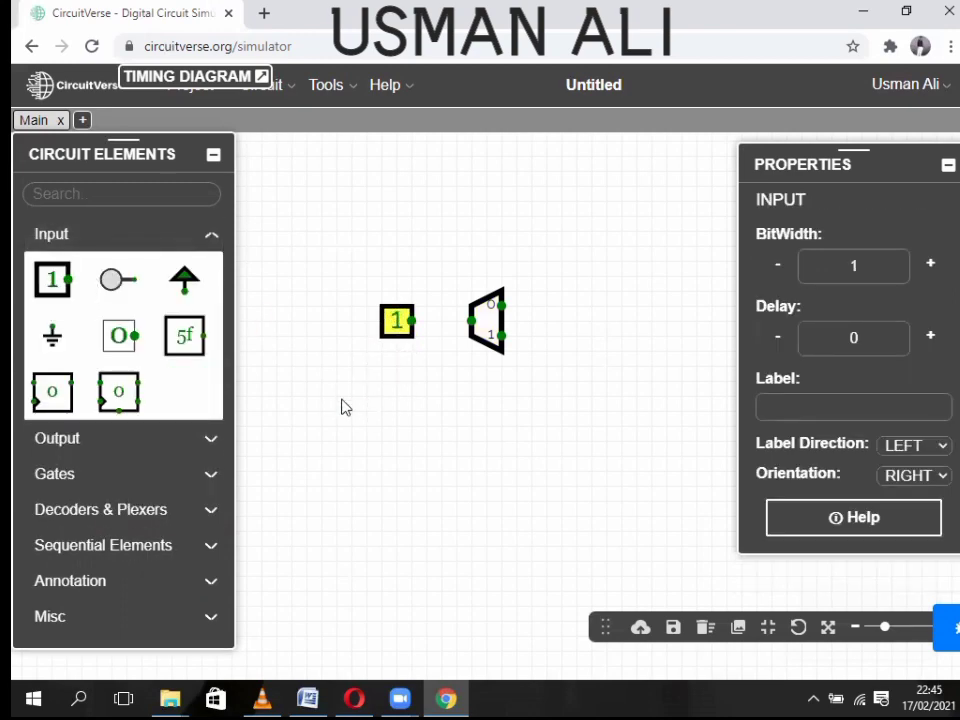
{"action": "left_click", "coordinate": [433, 323]}
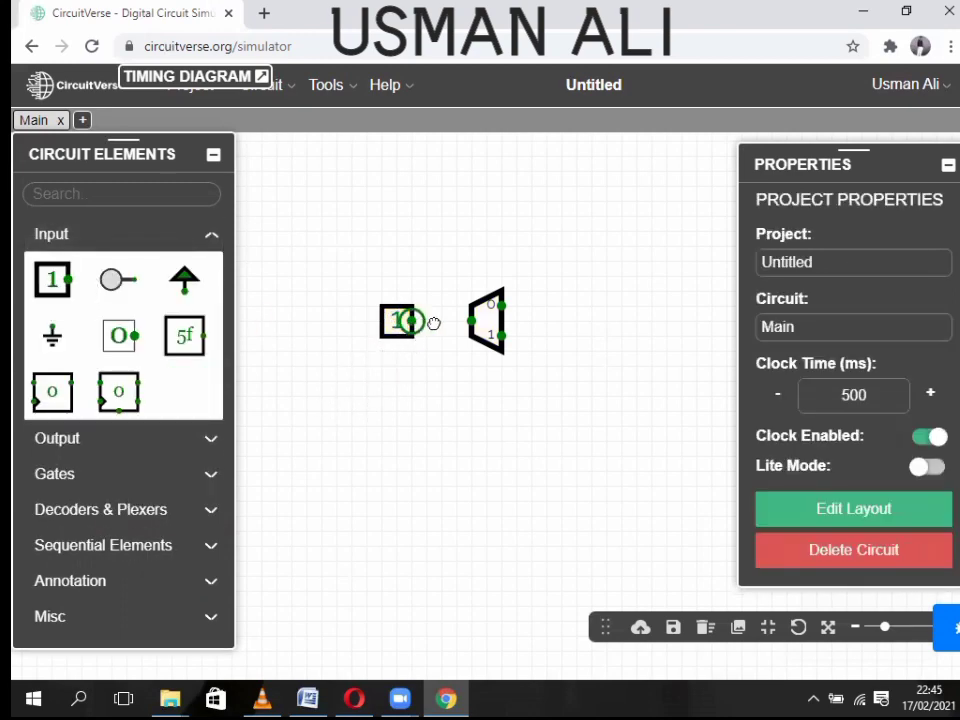
- Add two output probes, wire decoder outputs 0 and 1 to them, and set the input to 0
{"action": "left_click", "coordinate": [178, 238]}
{"action": "left_click", "coordinate": [103, 277]}
{"action": "left_click", "coordinate": [60, 316]}
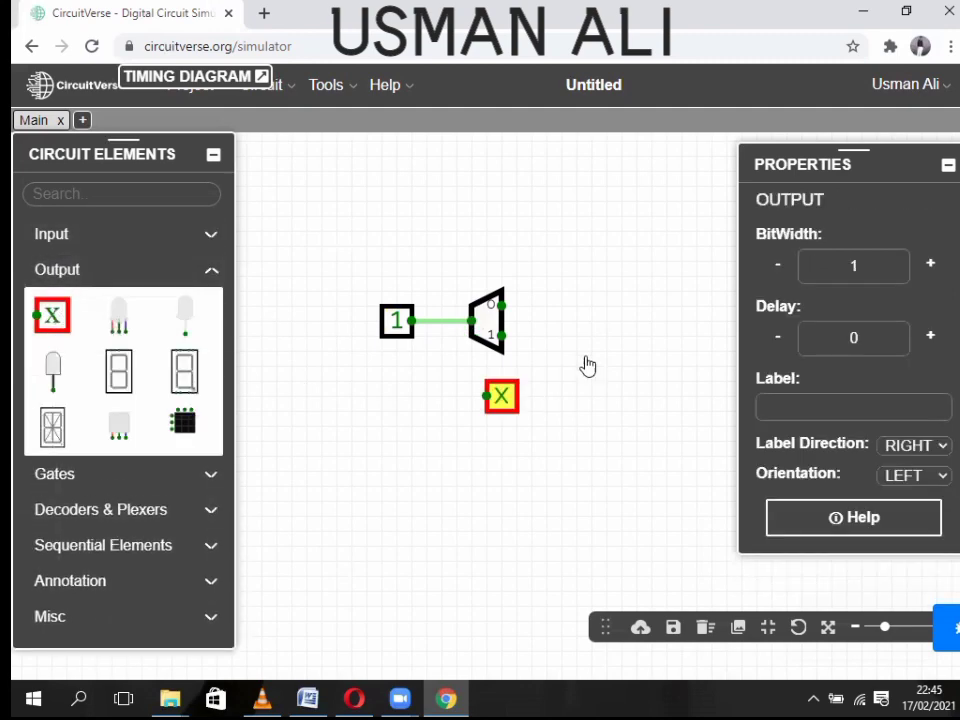
{"action": "left_click", "coordinate": [560, 311]}
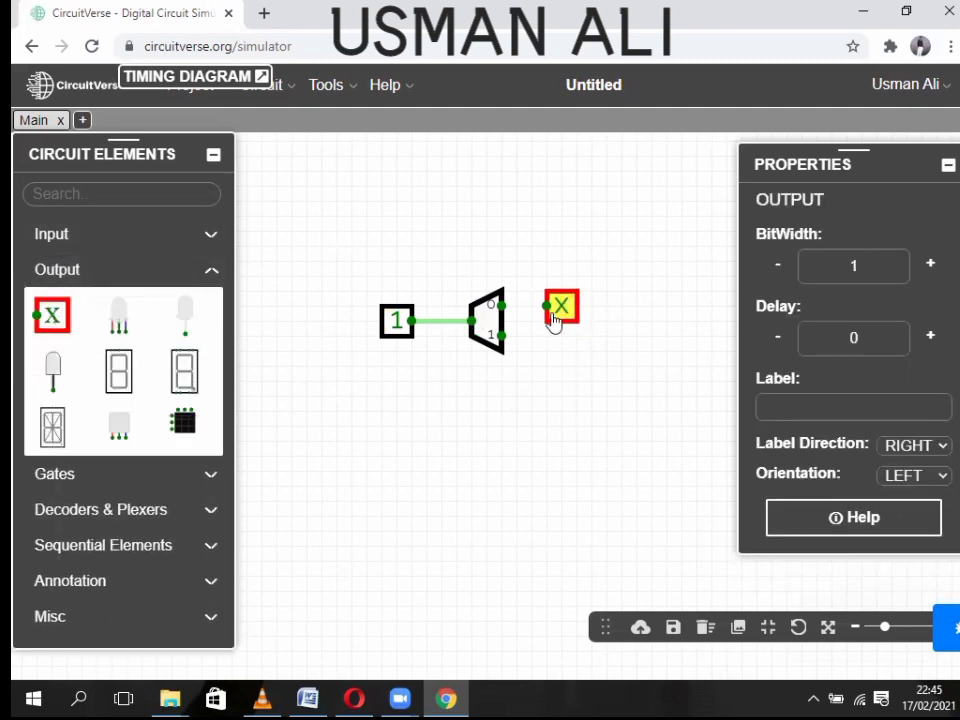
{"action": "left_click", "coordinate": [50, 316]}
{"action": "left_click", "coordinate": [562, 343]}
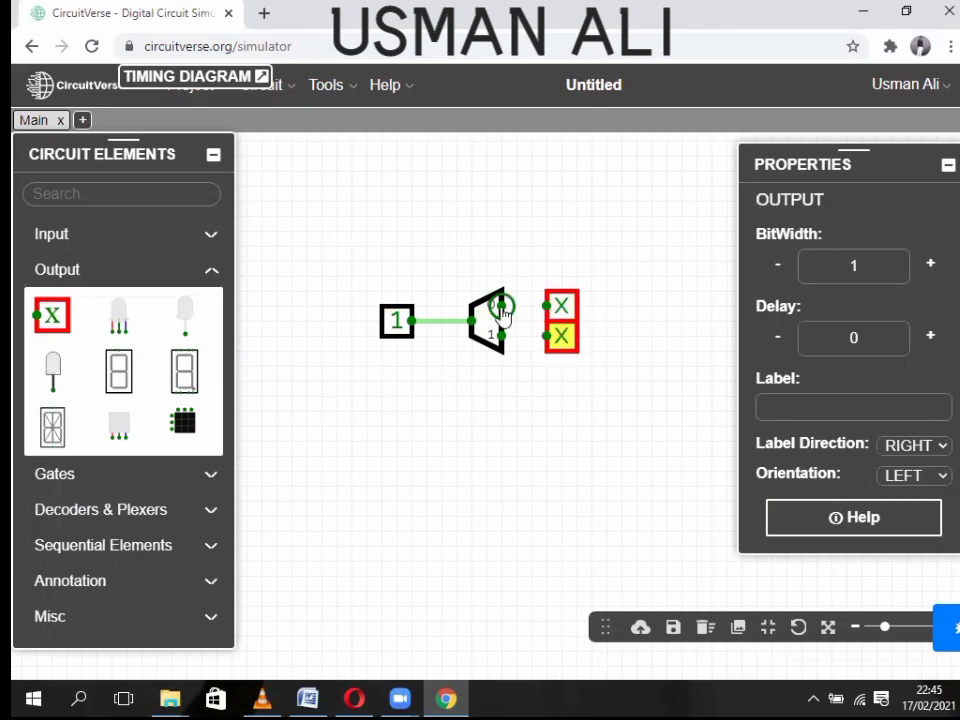
{"action": "left_click_drag", "start_coordinate": [500, 305], "coordinate": [546, 305]}
{"action": "left_click_drag", "start_coordinate": [500, 336], "coordinate": [546, 336]}
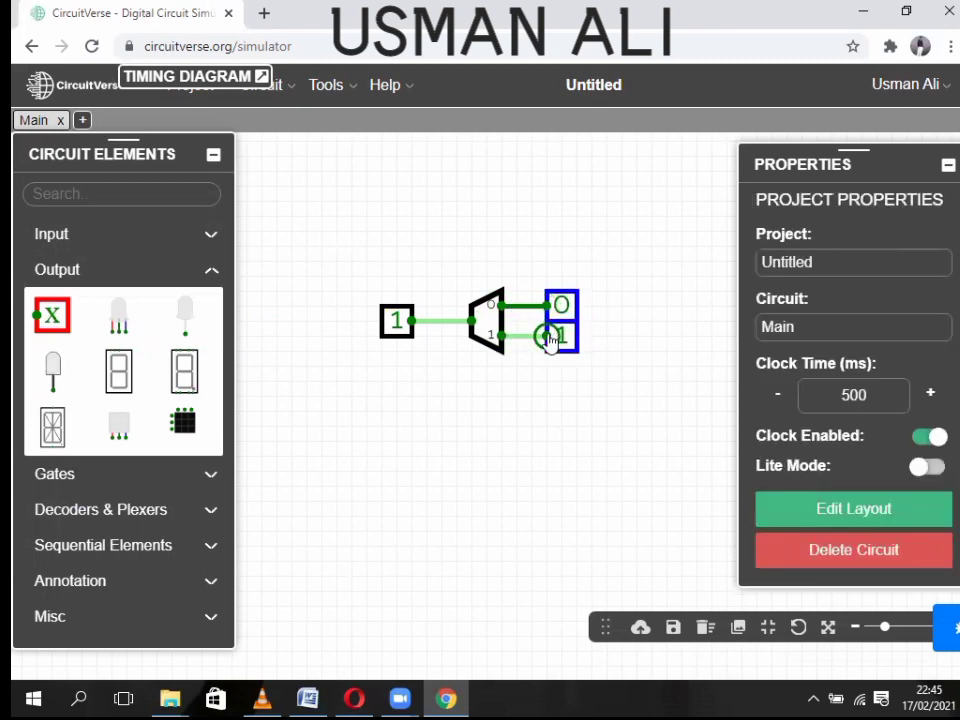
{"action": "left_click", "coordinate": [396, 332]}
{"action": "left_click_drag", "start_coordinate": [396, 330], "coordinate": [383, 320]}
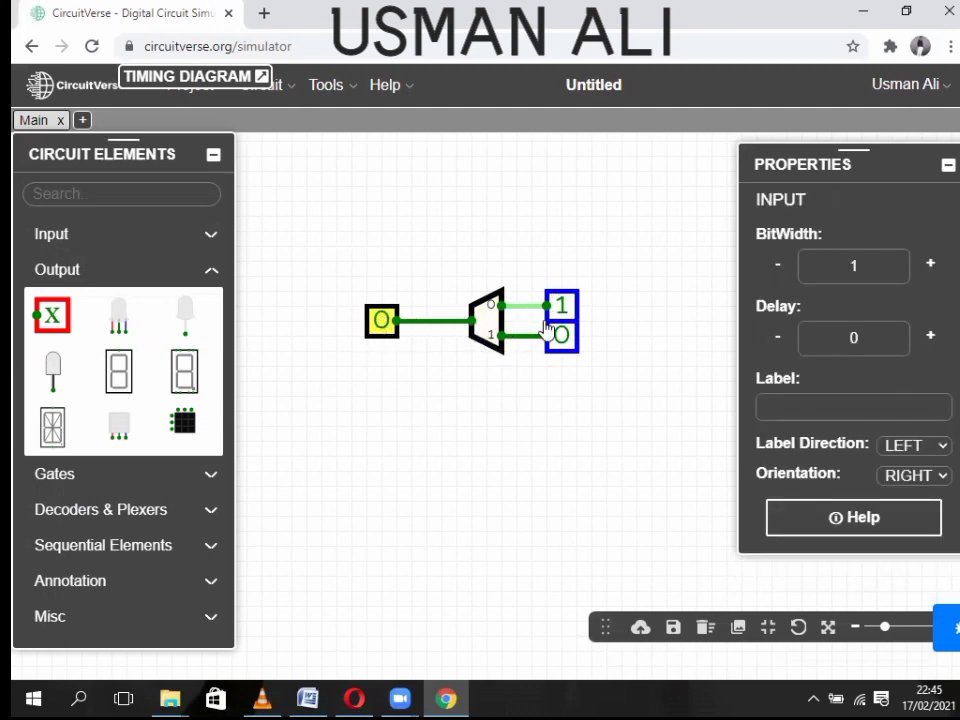
- Toggle the decoder input, then widen it to 2 bits with its first bit set to 1
{"action": "left_click", "coordinate": [381, 321]}
{"action": "right_click", "coordinate": [381, 322]}
{"action": "left_click", "coordinate": [589, 450]}
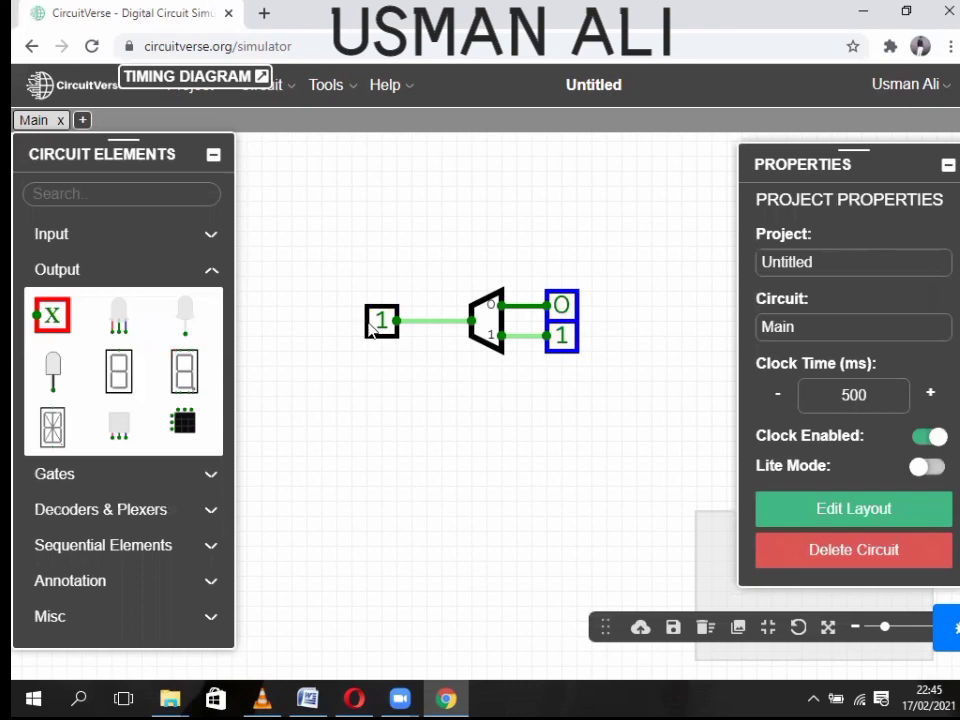
{"action": "left_click", "coordinate": [372, 326]}
{"action": "left_click_drag", "start_coordinate": [868, 258], "coordinate": [810, 273]}
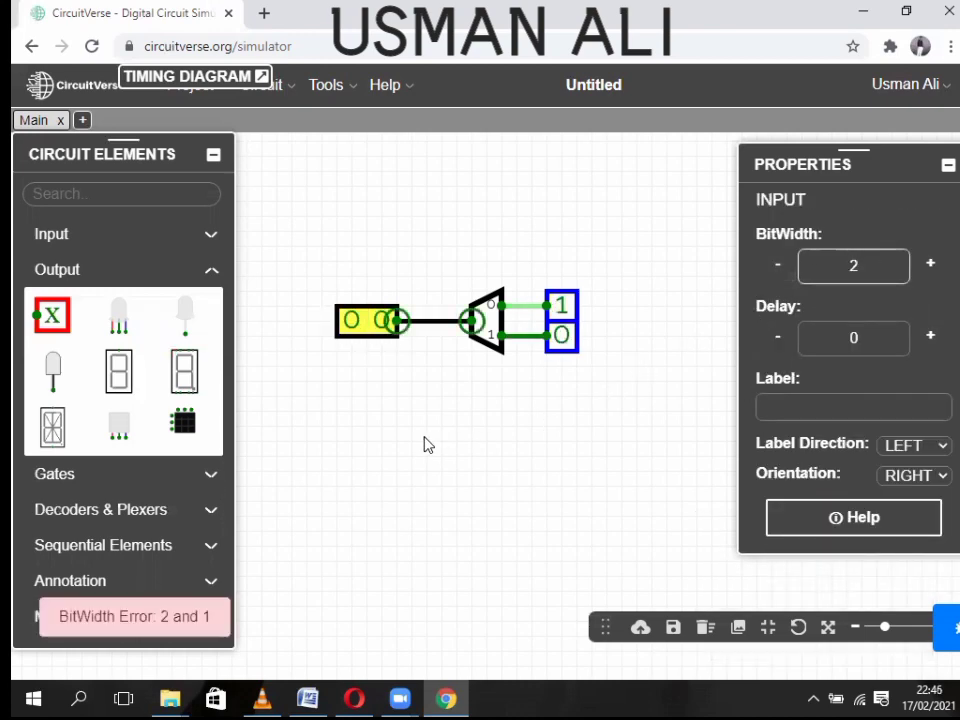
{"action": "left_click", "coordinate": [349, 350]}
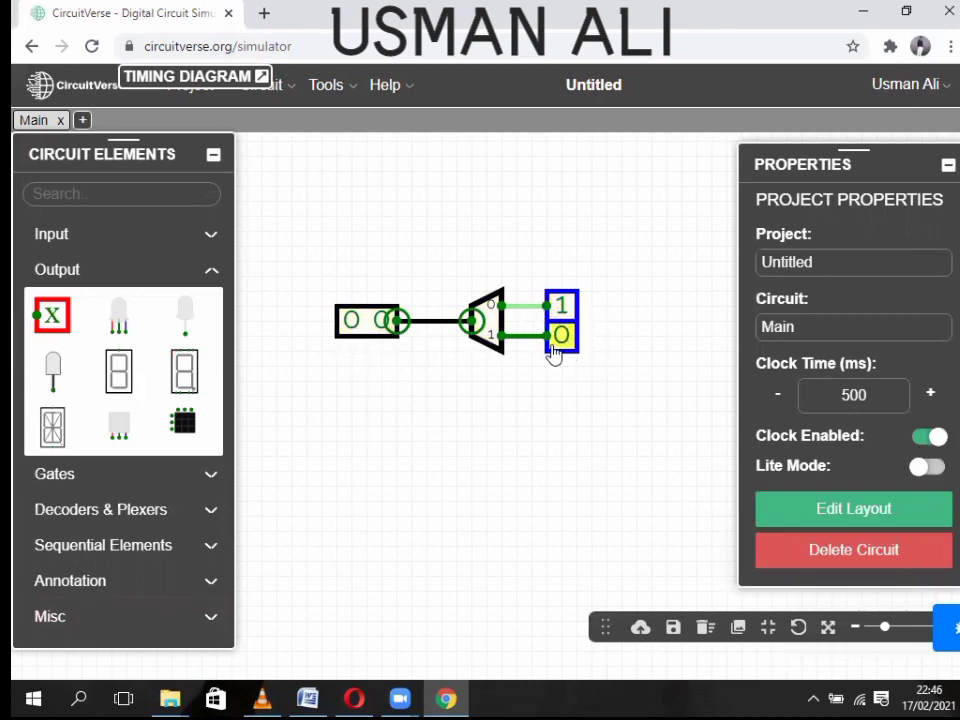
{"action": "left_click", "coordinate": [351, 320]}
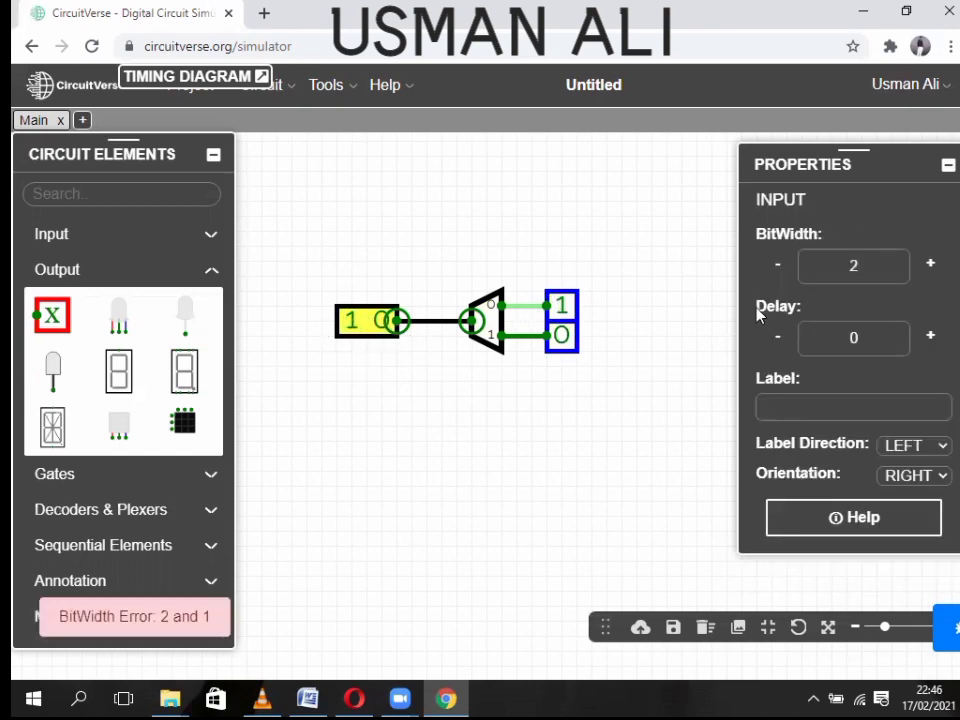
- Restore the input's bit width to 1 and set it to 1, giving outputs 0 and 1
{"action": "left_click", "coordinate": [829, 274]}
{"action": "key", "text": "BackSpace"}
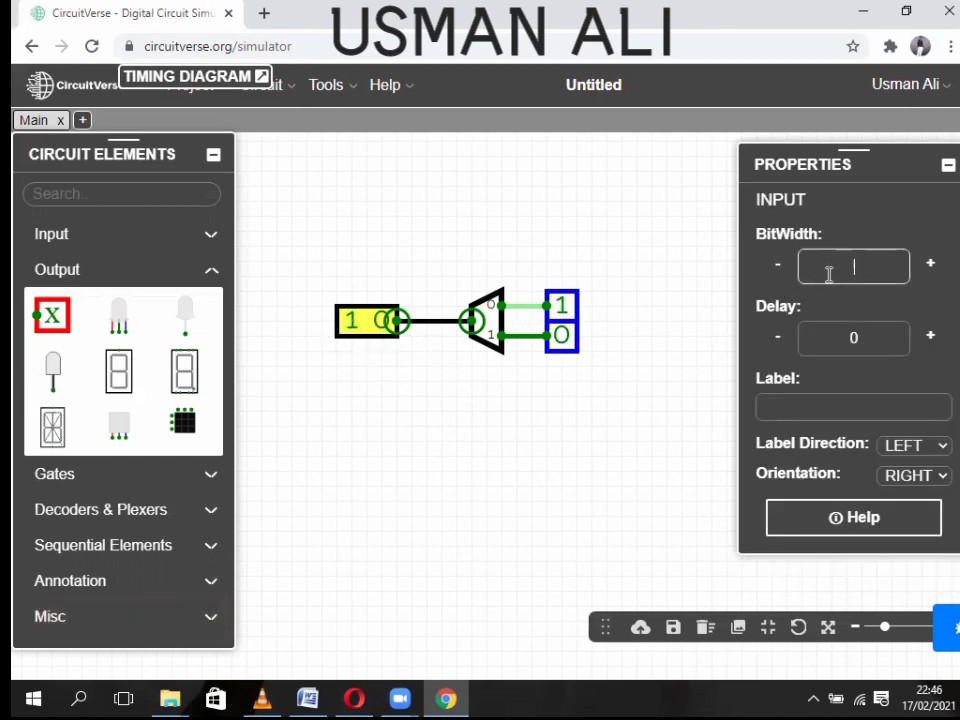
{"action": "type", "text": "1"}
{"action": "left_click", "coordinate": [659, 375]}
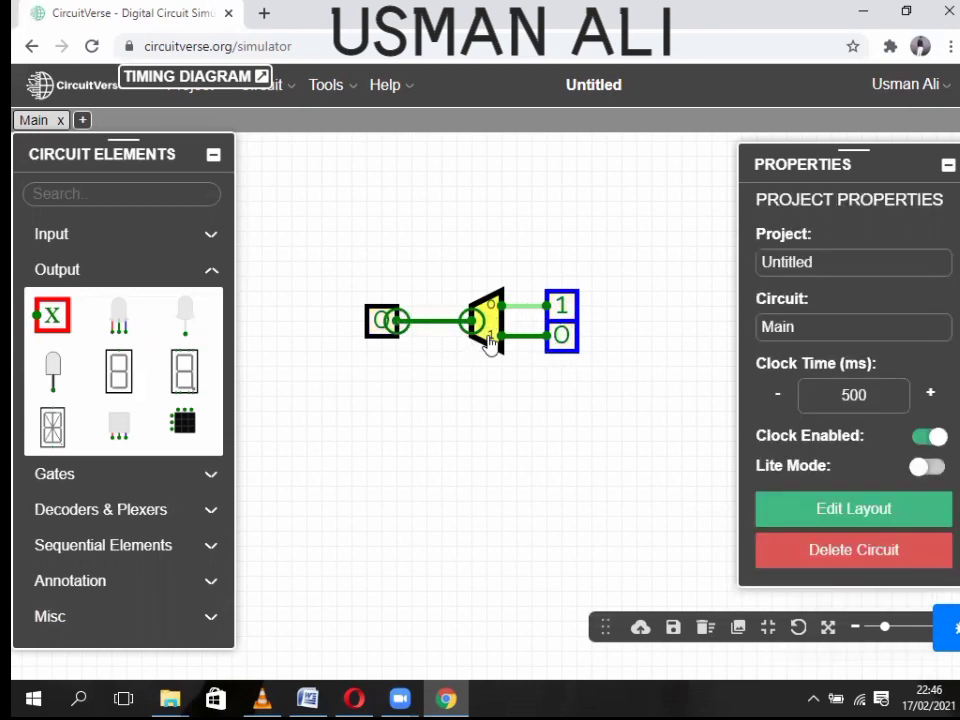
{"action": "left_click", "coordinate": [382, 320]}
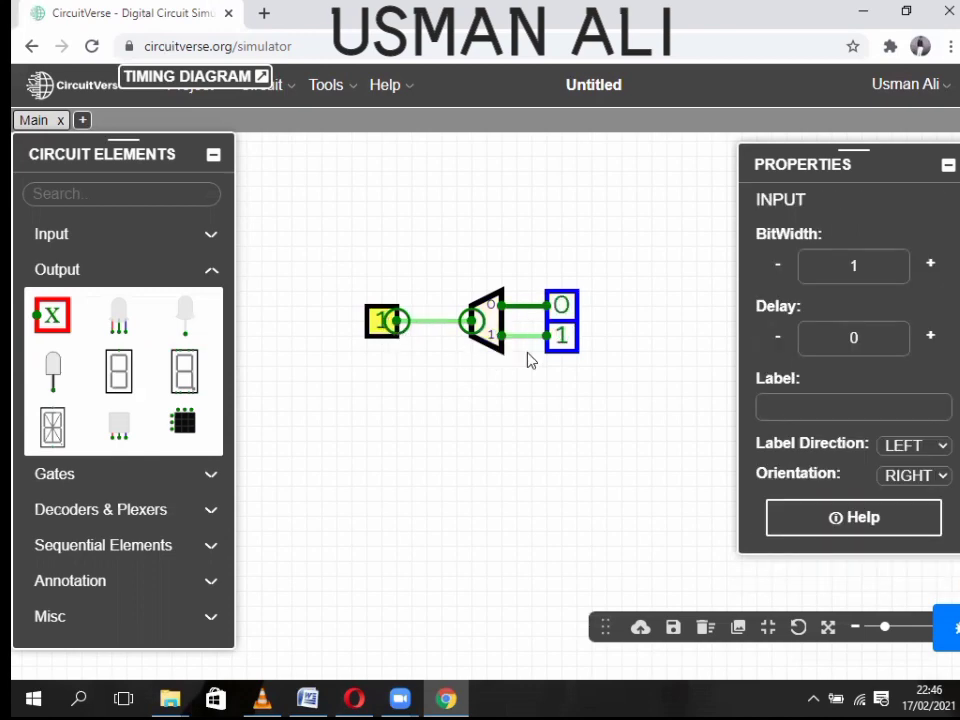
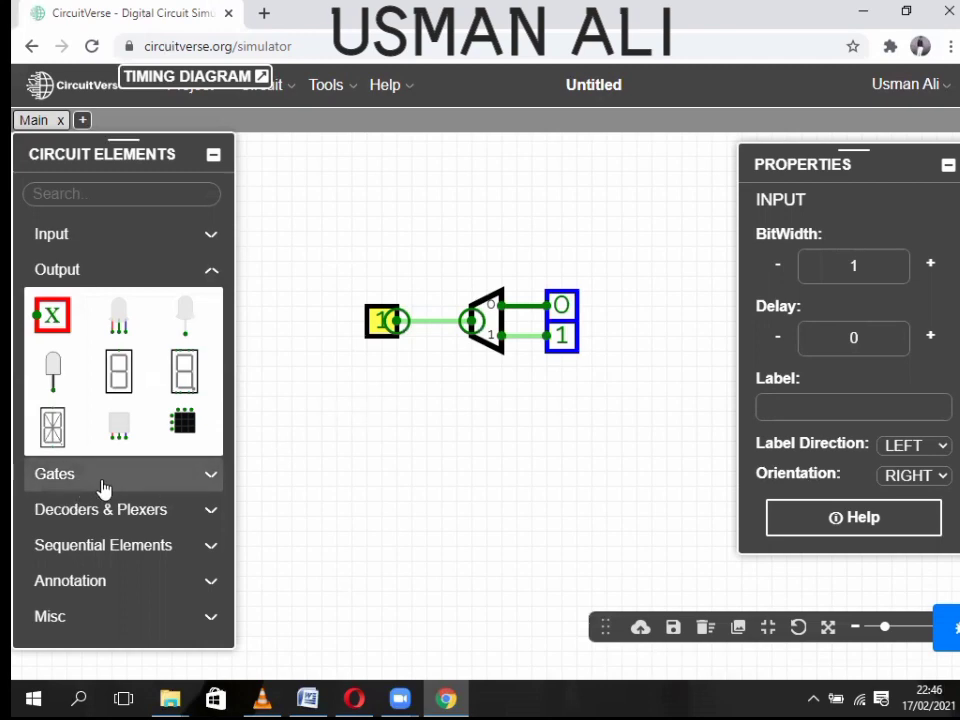
- Place a new multiplexer below the first circuit, with a 1 input stacked above a 0 input to its left
{"action": "left_click", "coordinate": [116, 268]}
{"action": "left_click", "coordinate": [80, 354]}
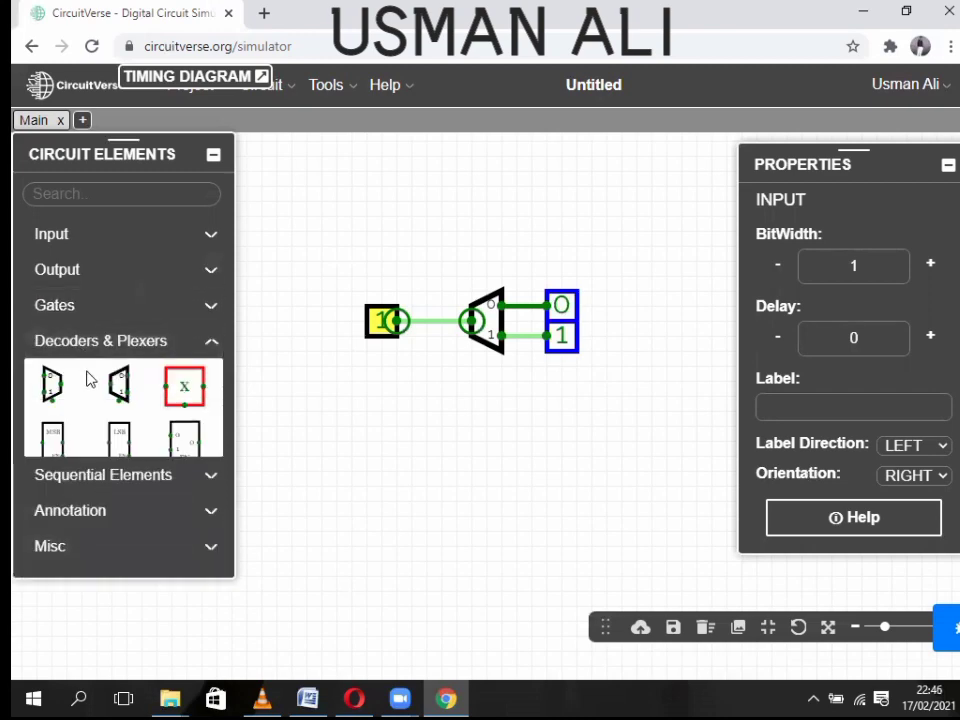
{"action": "left_click", "coordinate": [47, 382]}
{"action": "mouse_move", "coordinate": [473, 433]}
{"action": "left_mouse_down"}
{"action": "mouse_move", "coordinate": [484, 436]}
{"action": "mouse_move", "coordinate": [479, 450]}
{"action": "left_mouse_up"}
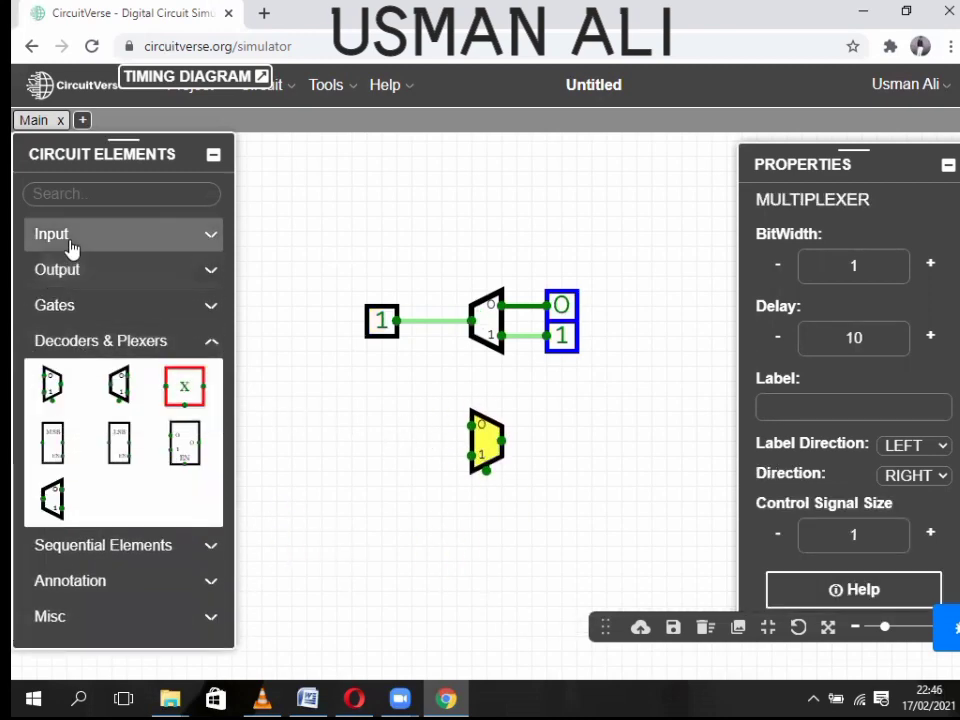
{"action": "left_click", "coordinate": [40, 240]}
{"action": "left_click", "coordinate": [53, 280]}
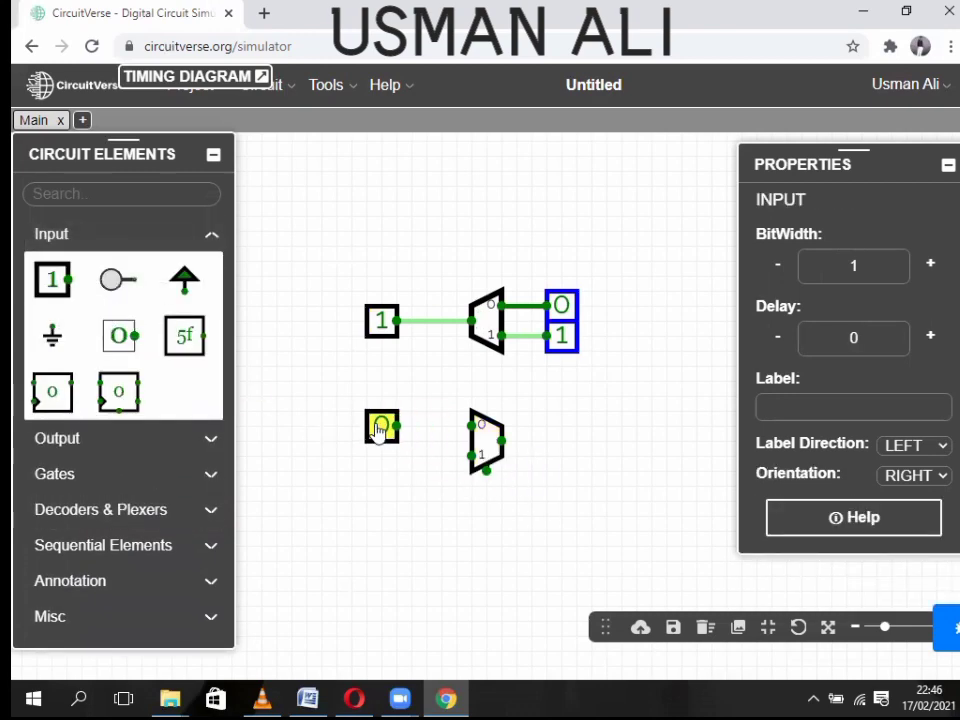
{"action": "left_click", "coordinate": [381, 425]}
{"action": "left_click", "coordinate": [53, 280]}
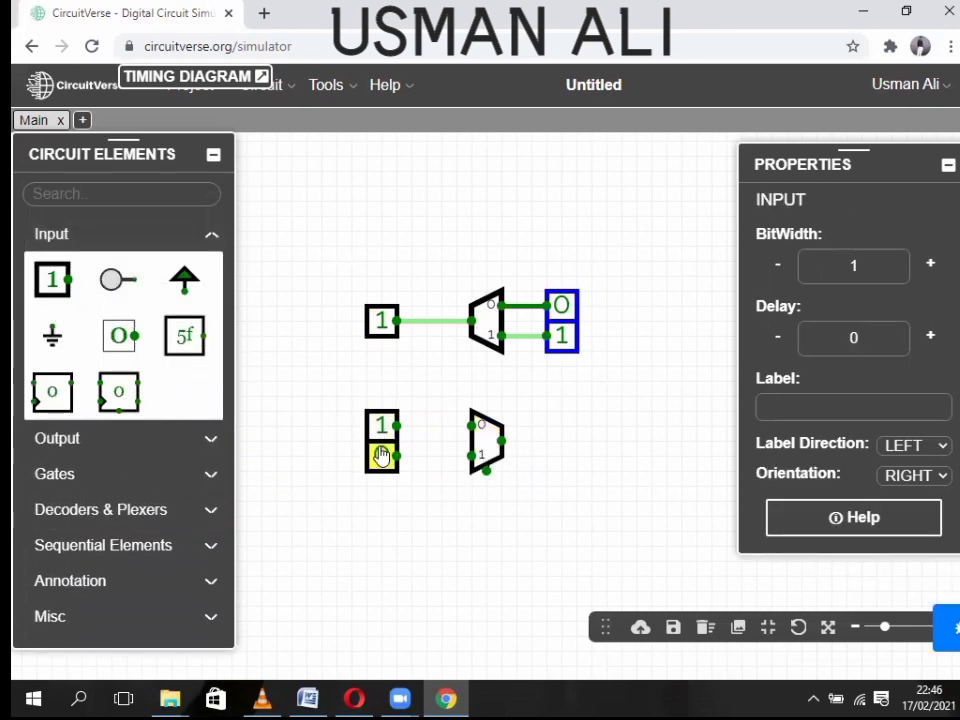
{"action": "left_click", "coordinate": [381, 456]}
{"action": "mouse_move", "coordinate": [379, 471]}
{"action": "left_mouse_down"}
{"action": "mouse_move", "coordinate": [380, 415]}
{"action": "mouse_move", "coordinate": [373, 471]}
{"action": "left_mouse_up"}
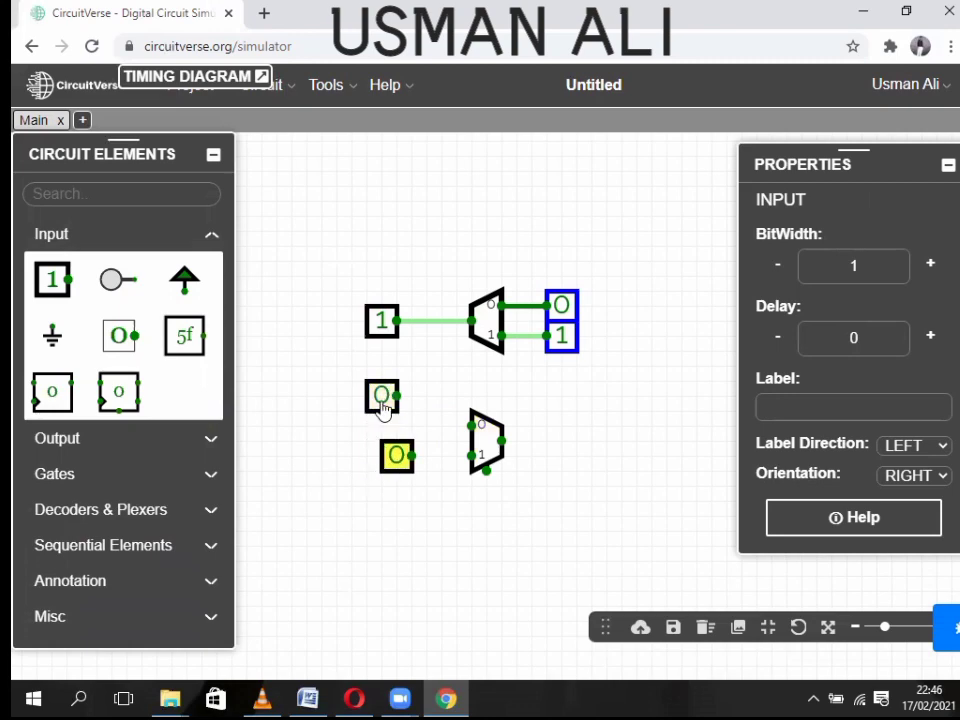
{"action": "left_click_drag", "start_coordinate": [383, 410], "coordinate": [398, 428]}
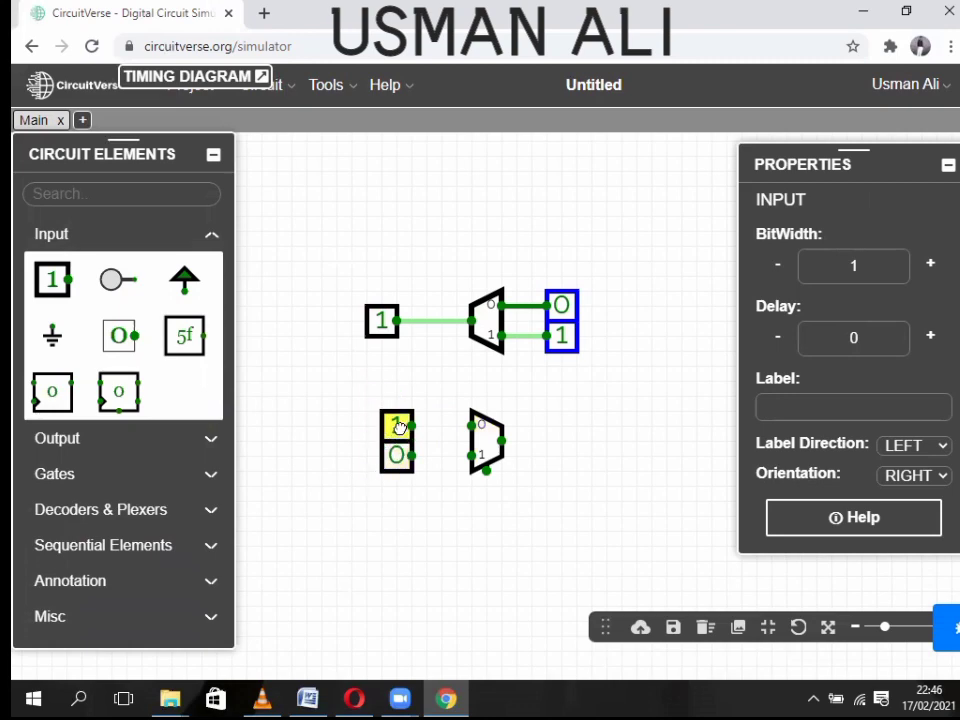
- Add an output probe right of the multiplexer and wire both inputs and the output
{"action": "left_click", "coordinate": [108, 237]}
{"action": "left_click", "coordinate": [112, 272]}
{"action": "left_click", "coordinate": [52, 316]}
{"action": "left_click", "coordinate": [366, 396]}
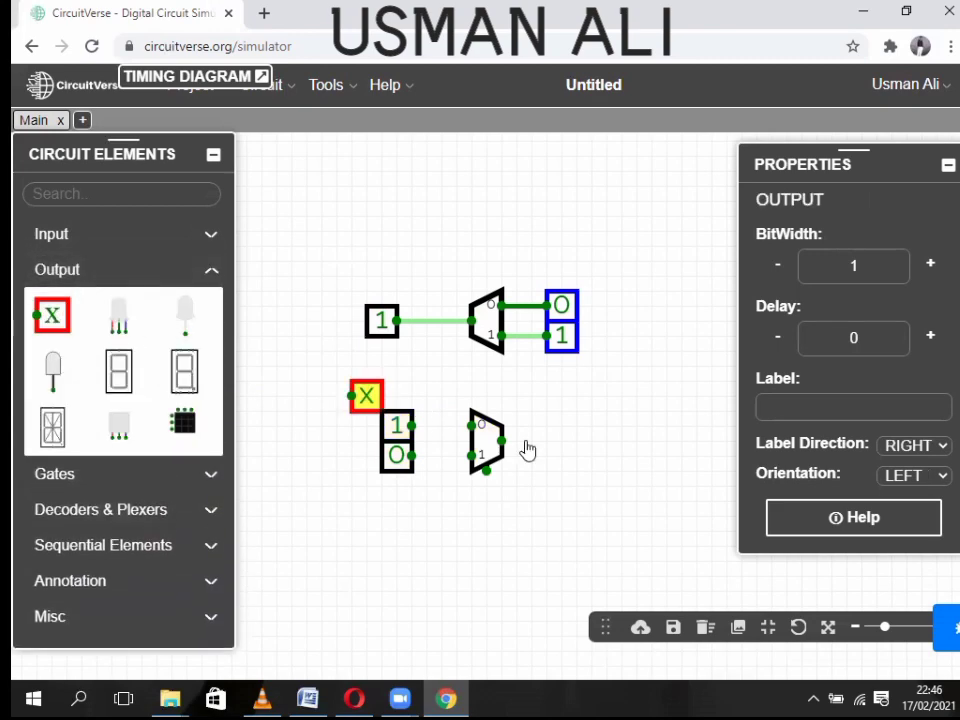
{"action": "left_click", "coordinate": [560, 445]}
{"action": "left_click_drag", "start_coordinate": [412, 426], "coordinate": [471, 428]}
{"action": "left_click_drag", "start_coordinate": [413, 462], "coordinate": [545, 441]}
- Add an upward-facing select input below the multiplexer, then delete everything on the canvas
{"action": "left_click", "coordinate": [50, 233]}
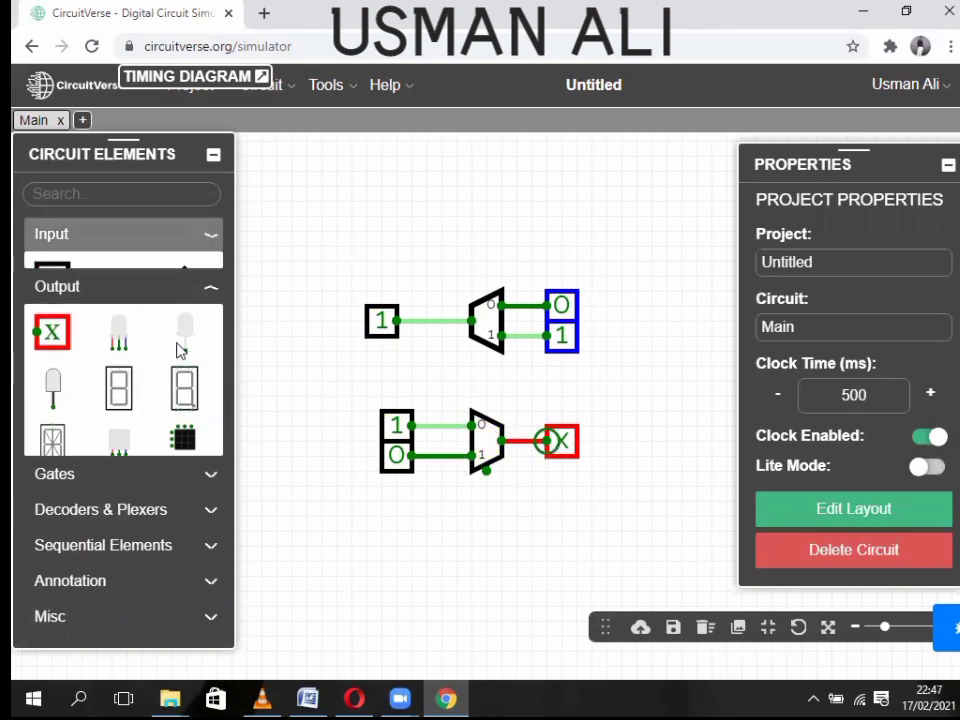
{"action": "left_click", "coordinate": [52, 279]}
{"action": "left_click_drag", "start_coordinate": [561, 546], "coordinate": [486, 467]}
{"action": "key", "text": "Up"}
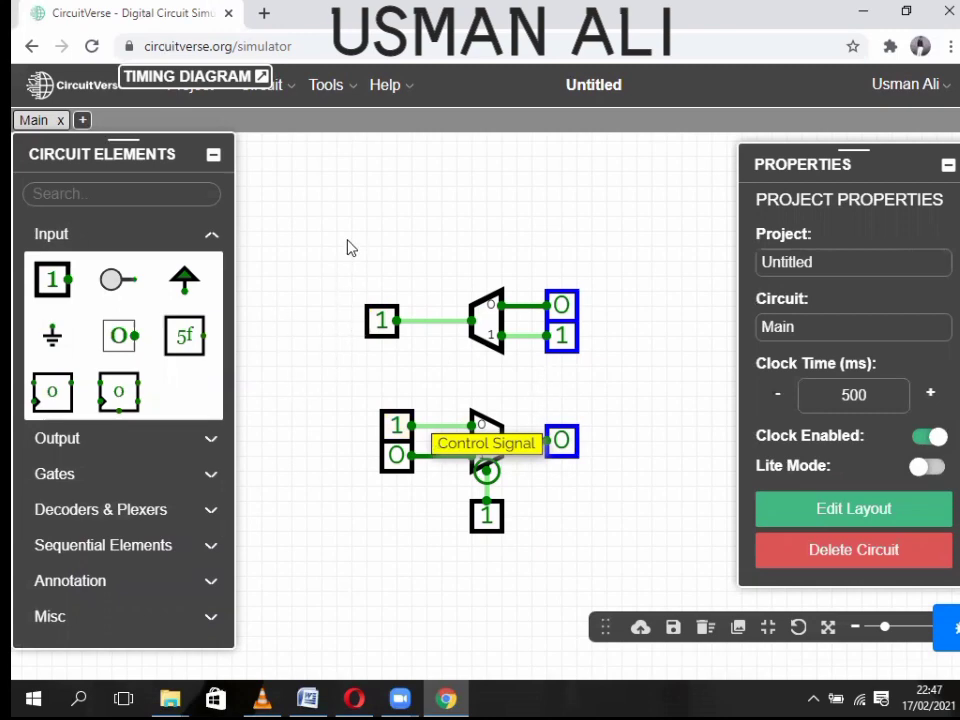
{"action": "key", "text": "ctrl+a"}
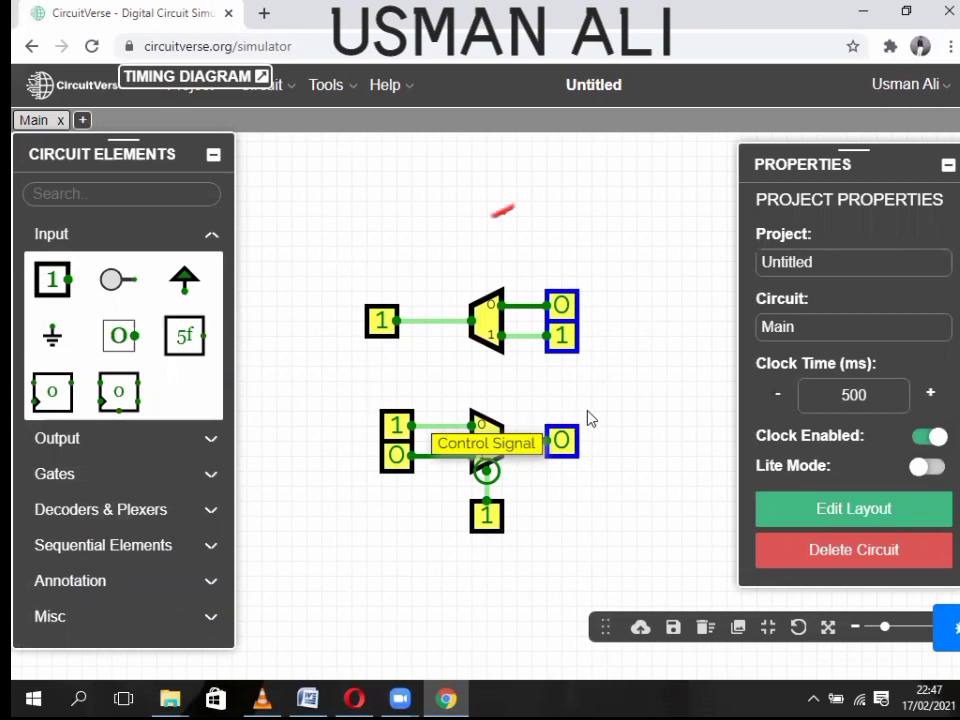
{"action": "key", "text": "Delete"}
- Place an AND gate near the top and remove an accidentally added NAND gate
{"action": "left_click", "coordinate": [154, 238]}
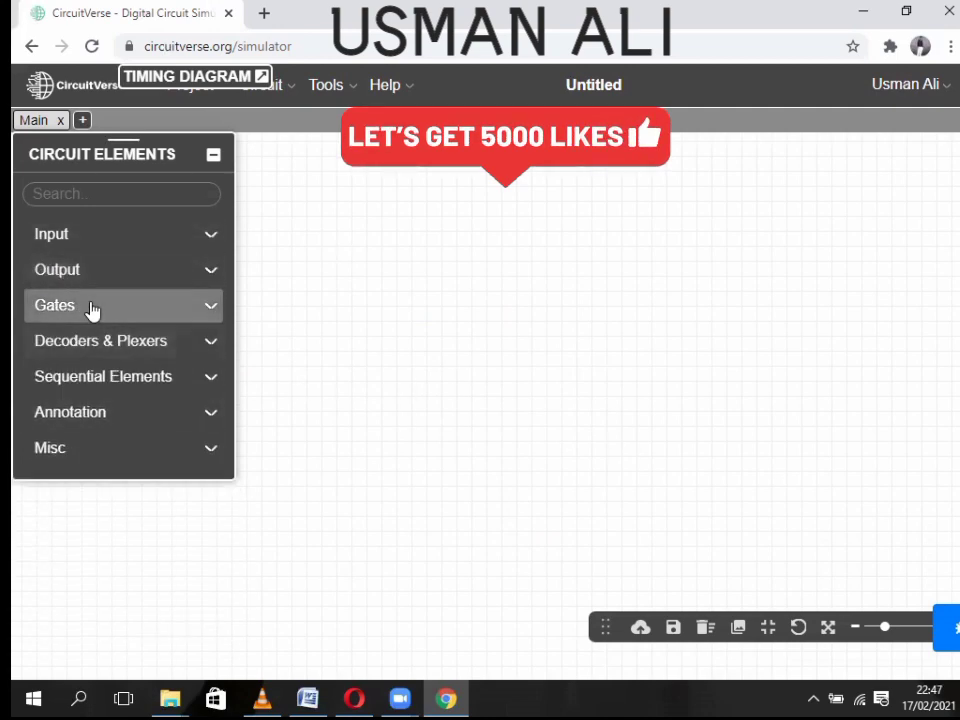
{"action": "left_click", "coordinate": [47, 308]}
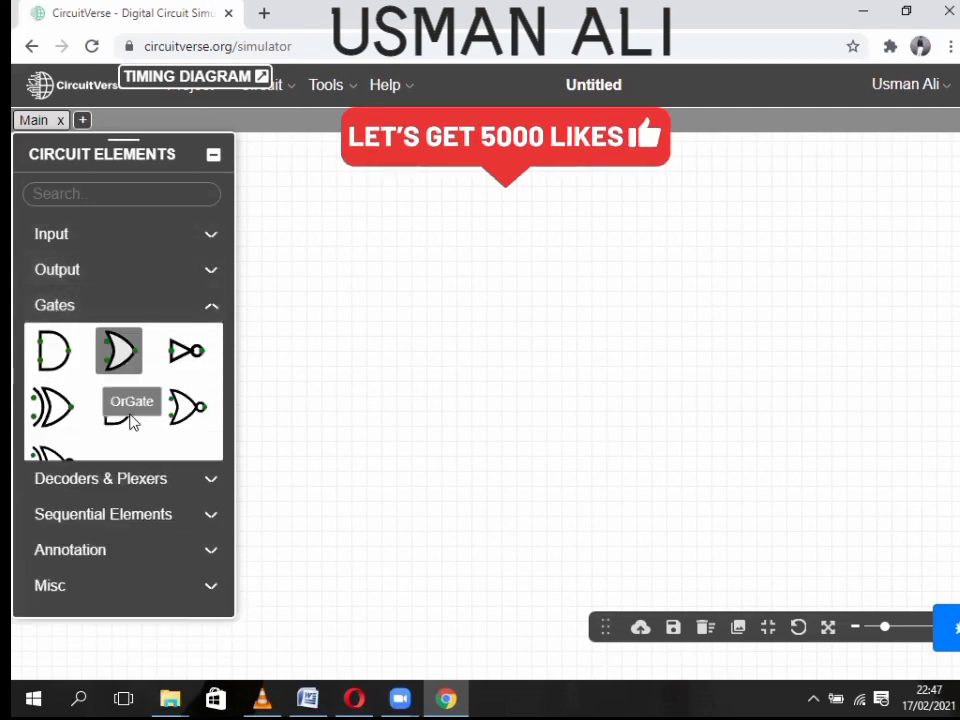
{"action": "left_click", "coordinate": [57, 365]}
{"action": "left_click", "coordinate": [493, 242]}
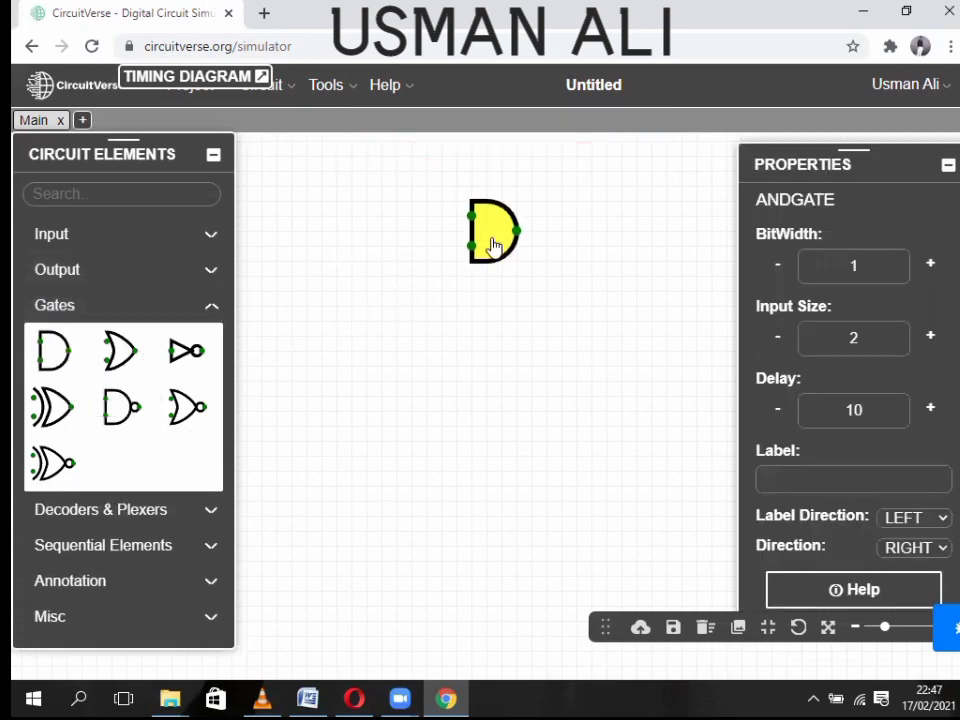
{"action": "left_click", "coordinate": [118, 407]}
{"action": "left_click", "coordinate": [113, 413]}
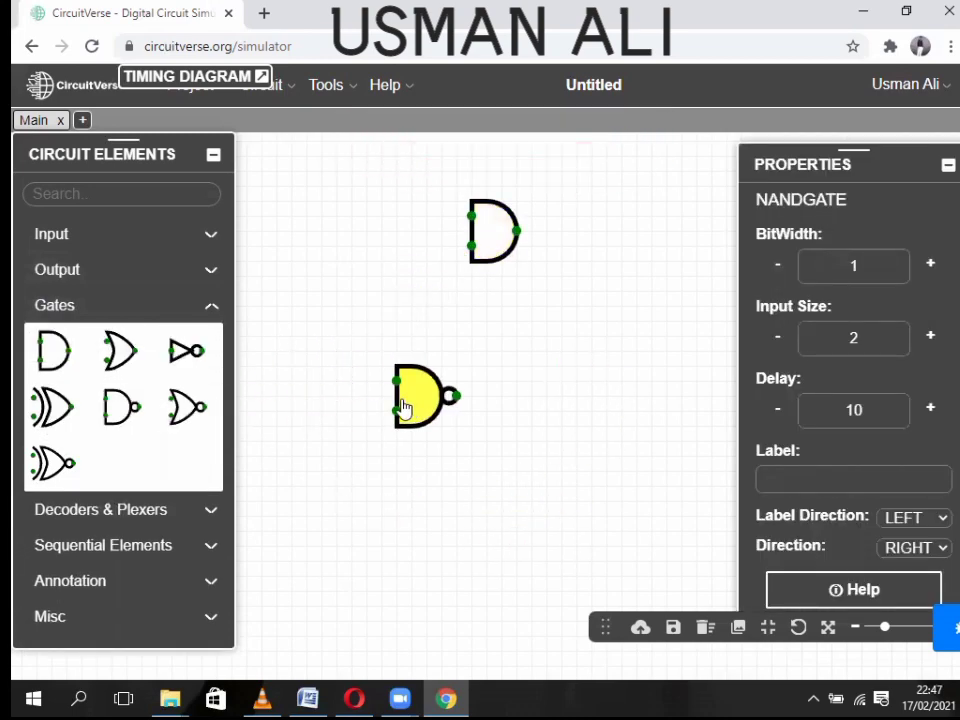
{"action": "right_click", "coordinate": [425, 390]}
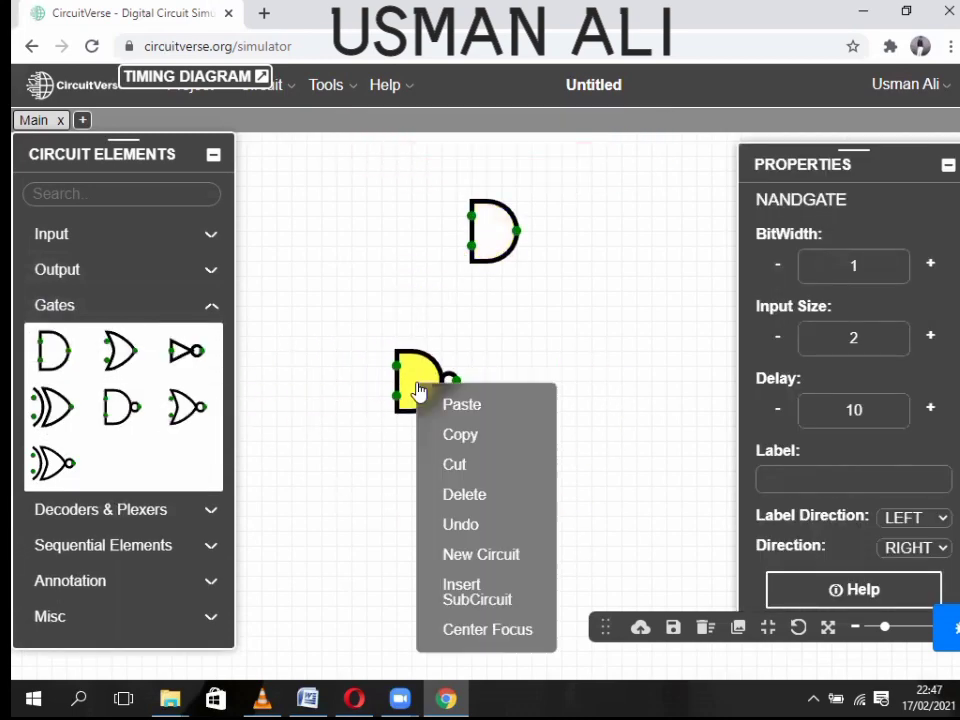
{"action": "left_click", "coordinate": [455, 496]}
- Stack OR, NOT and XOR gates in a column below the AND gate
{"action": "left_click", "coordinate": [115, 352]}
{"action": "left_click", "coordinate": [478, 372]}
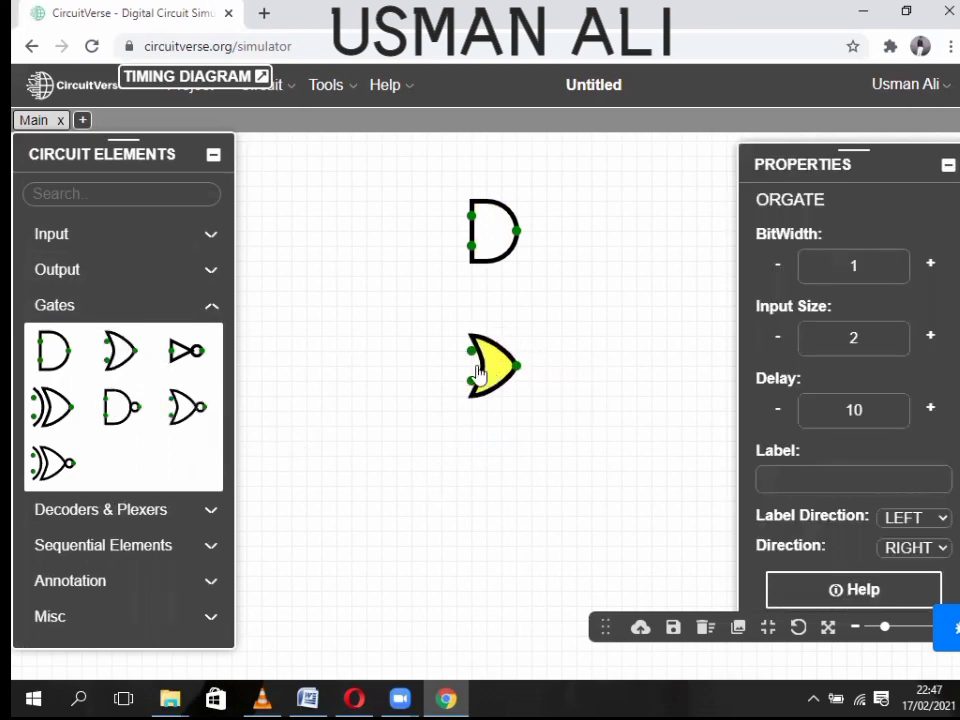
{"action": "left_click", "coordinate": [184, 352]}
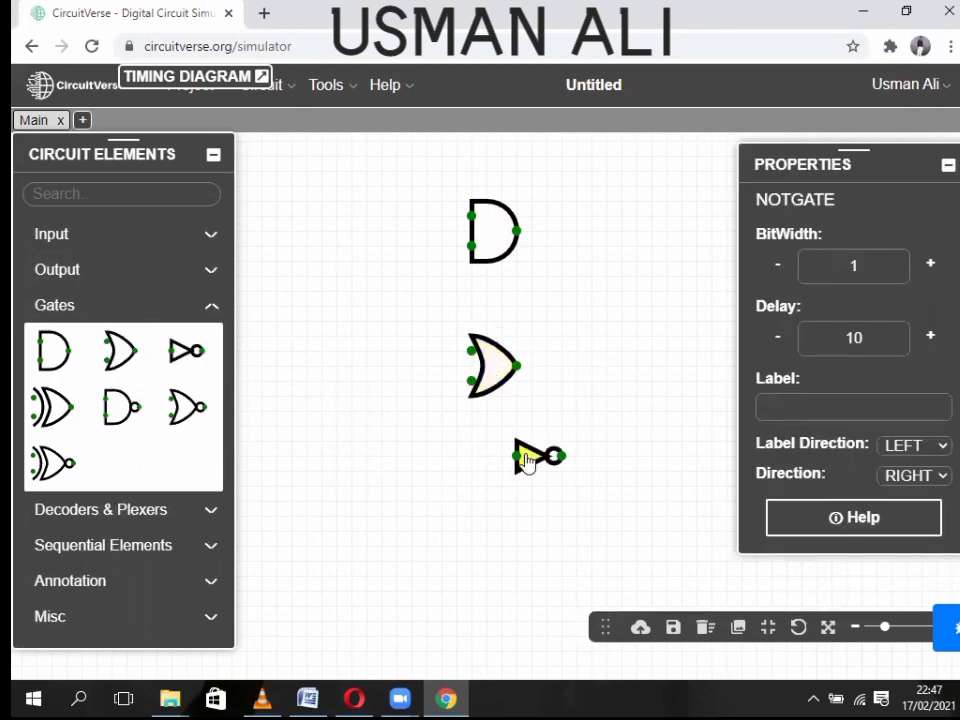
{"action": "left_click", "coordinate": [488, 483]}
{"action": "left_click", "coordinate": [50, 407]}
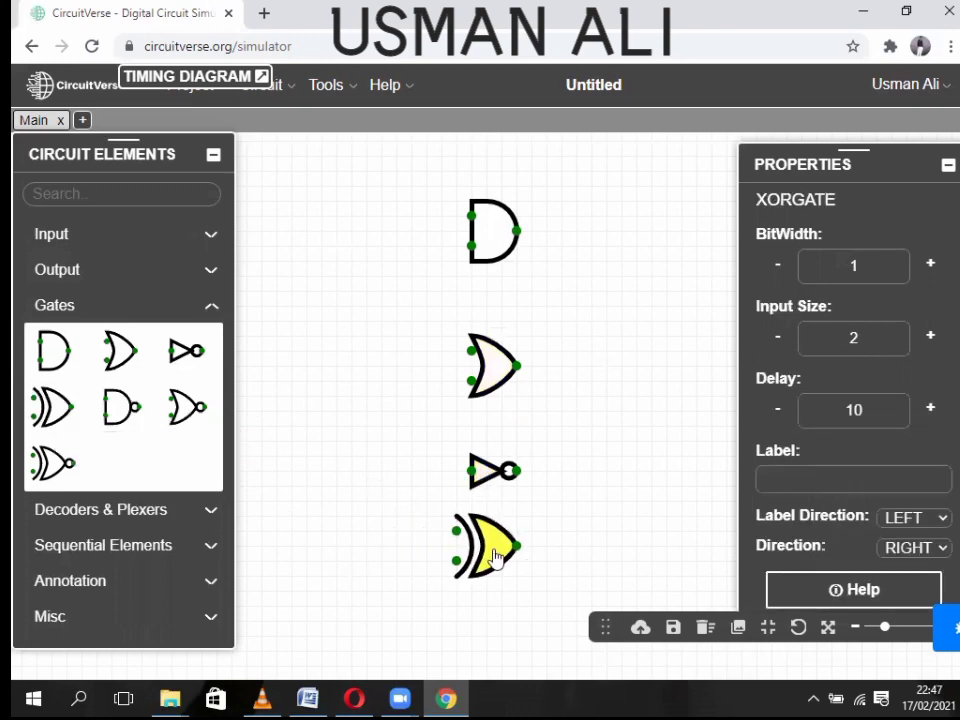
{"action": "left_click", "coordinate": [497, 575]}
{"action": "left_click", "coordinate": [948, 166]}
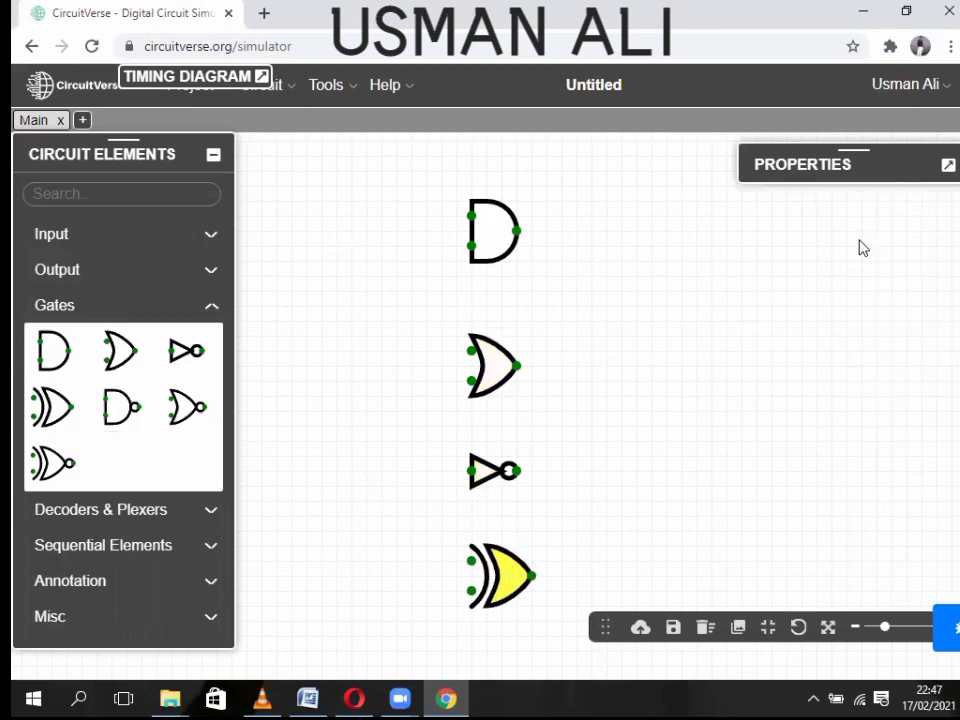
{"action": "left_click_drag", "start_coordinate": [679, 297], "coordinate": [648, 269]}
- Run shared vertical wires to both AND inputs and the XOR lower input, and delete the NOT gate
{"action": "left_click_drag", "start_coordinate": [443, 197], "coordinate": [441, 534]}
{"action": "left_click_drag", "start_coordinate": [441, 220], "coordinate": [441, 353]}
{"action": "left_click_drag", "start_coordinate": [383, 356], "coordinate": [441, 564]}
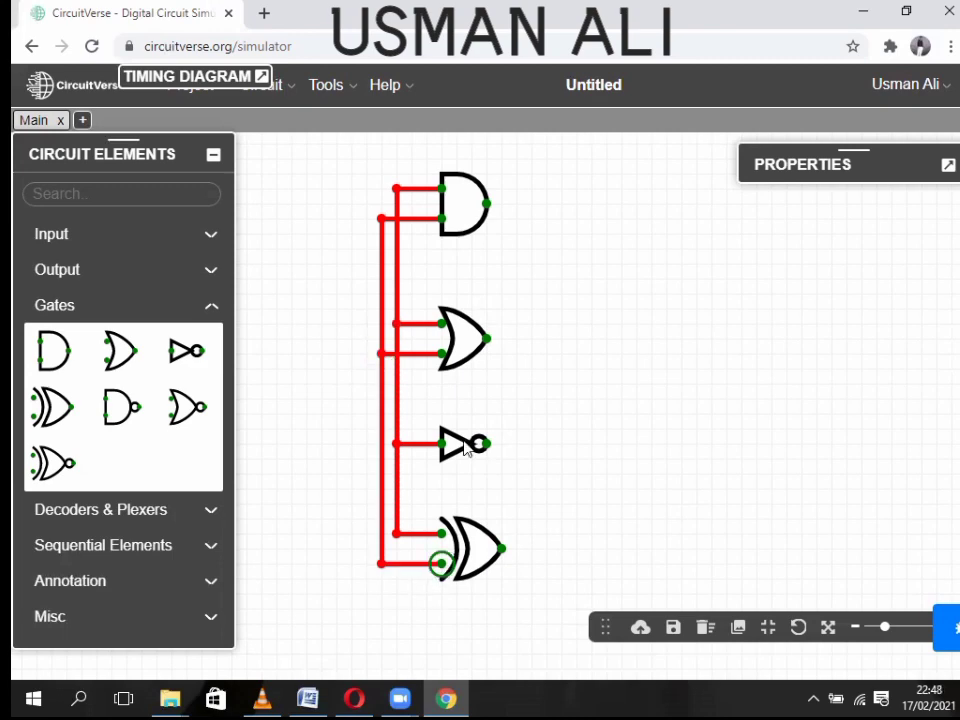
{"action": "right_click", "coordinate": [460, 445]}
{"action": "left_click", "coordinate": [515, 552]}
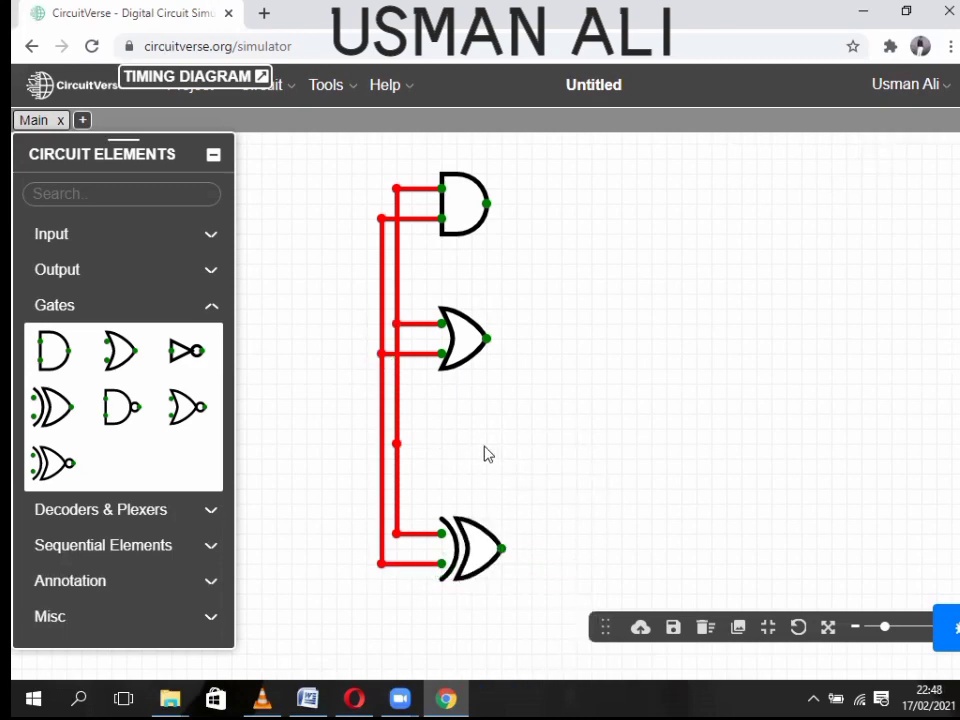
{"action": "left_click", "coordinate": [395, 445]}
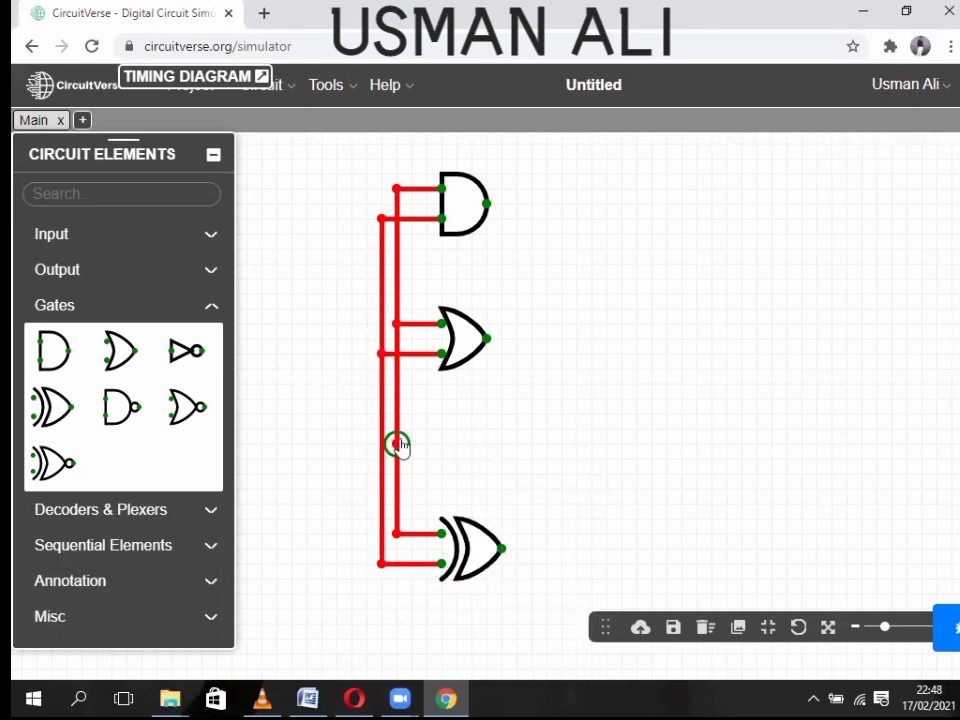
- Cut the XOR upper-input wire, move the XOR gate up, and delete the leftover wire below it
{"action": "right_click", "coordinate": [418, 538]}
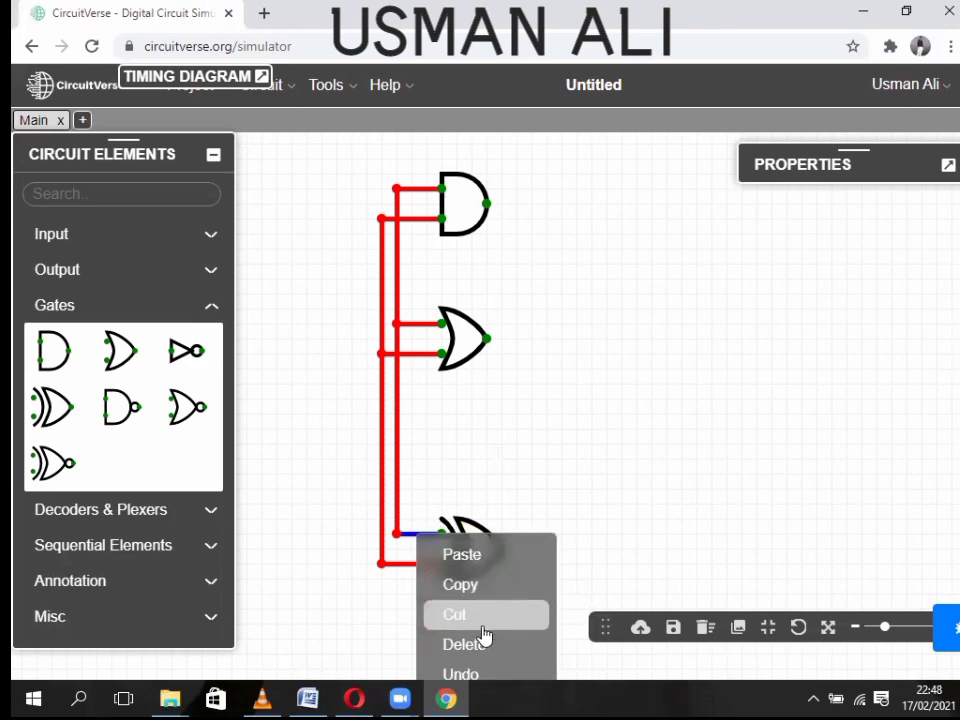
{"action": "left_click", "coordinate": [482, 620]}
{"action": "right_click", "coordinate": [407, 562]}
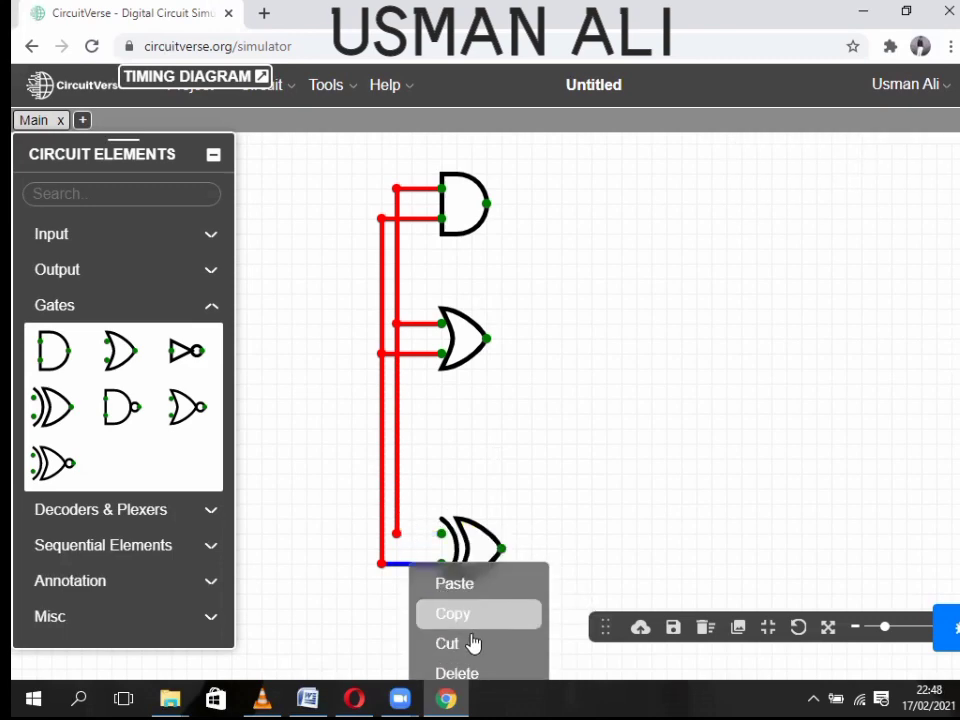
{"action": "left_click", "coordinate": [474, 639]}
{"action": "left_click", "coordinate": [468, 545]}
{"action": "left_click_drag", "start_coordinate": [468, 540], "coordinate": [468, 465]}
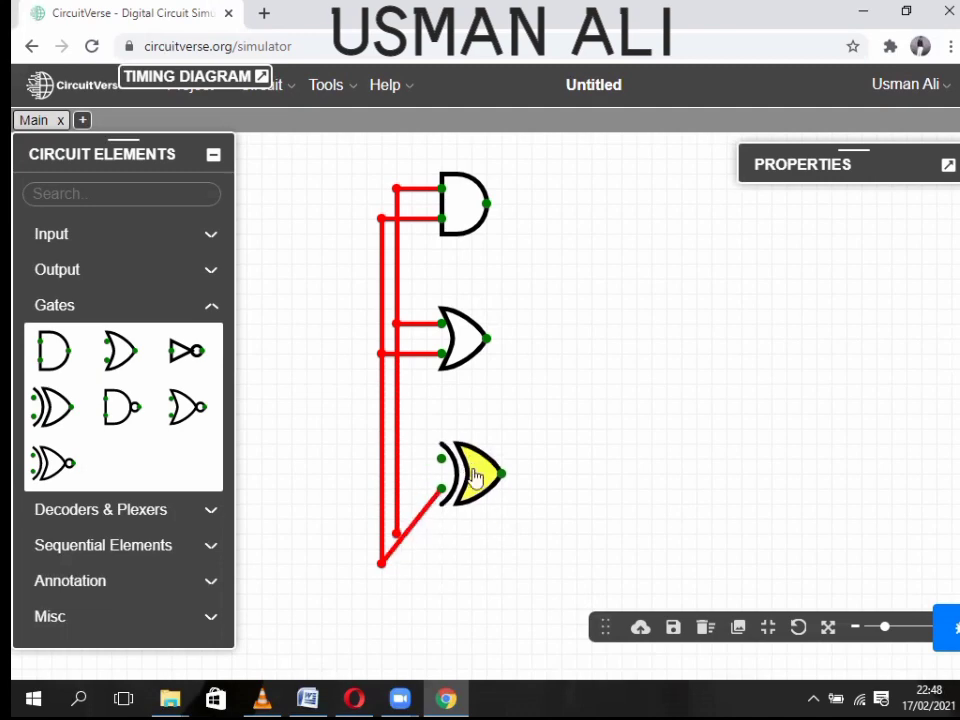
{"action": "right_click", "coordinate": [446, 539]}
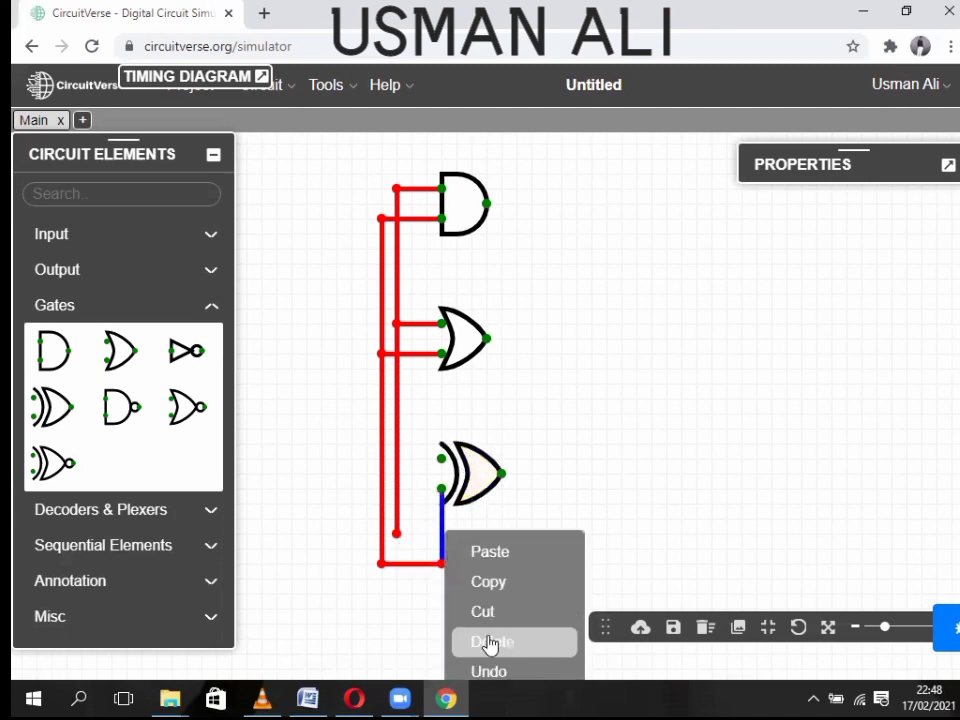
{"action": "left_click", "coordinate": [490, 641]}
- Connect the XOR inputs to the inner and outer lines and remove unused bottom wire segments
{"action": "left_click_drag", "start_coordinate": [397, 459], "coordinate": [448, 462]}
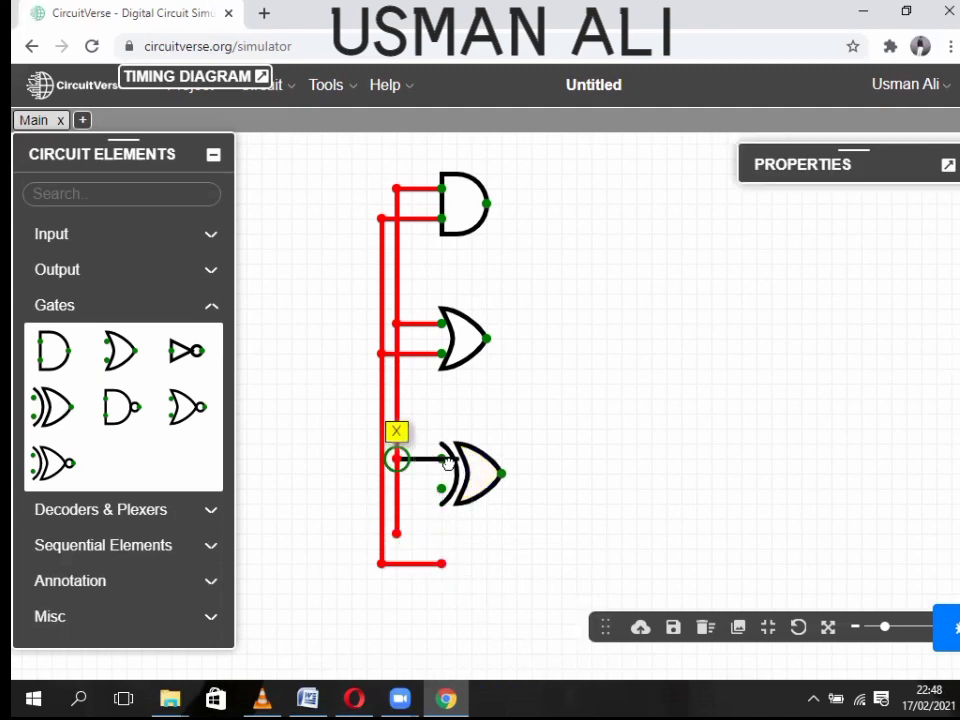
{"action": "left_click_drag", "start_coordinate": [383, 489], "coordinate": [441, 488]}
{"action": "right_click", "coordinate": [400, 484]}
{"action": "left_click", "coordinate": [456, 608]}
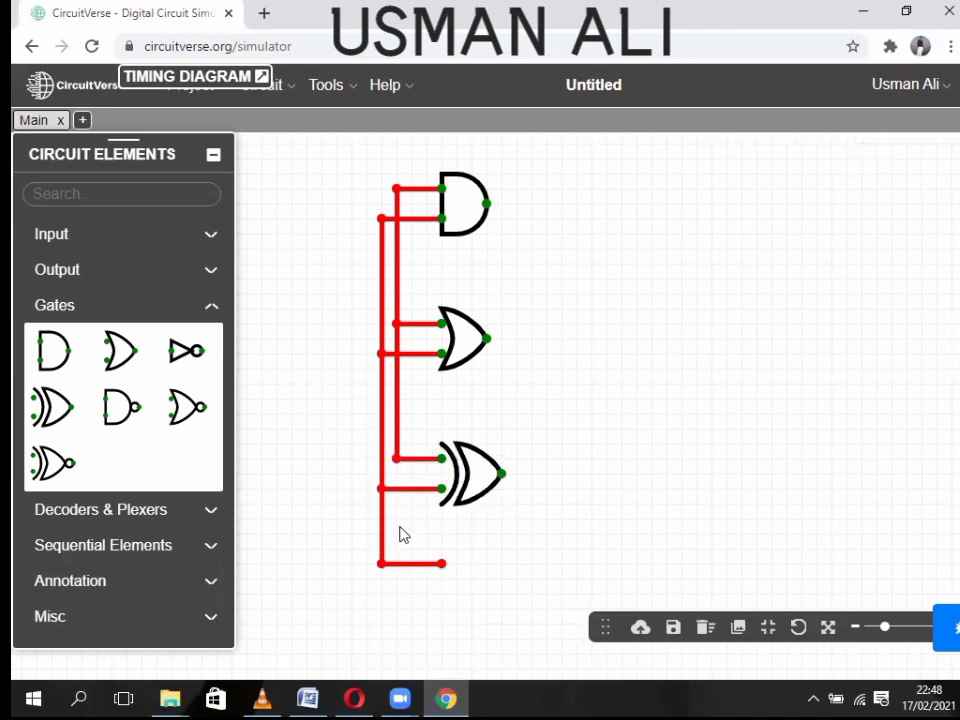
{"action": "right_click", "coordinate": [381, 517]}
{"action": "left_click", "coordinate": [428, 606]}
{"action": "right_click", "coordinate": [388, 565]}
{"action": "left_click", "coordinate": [447, 613]}
{"action": "left_click_drag", "start_coordinate": [612, 440], "coordinate": [574, 330]}
{"action": "right_click", "coordinate": [366, 438]}
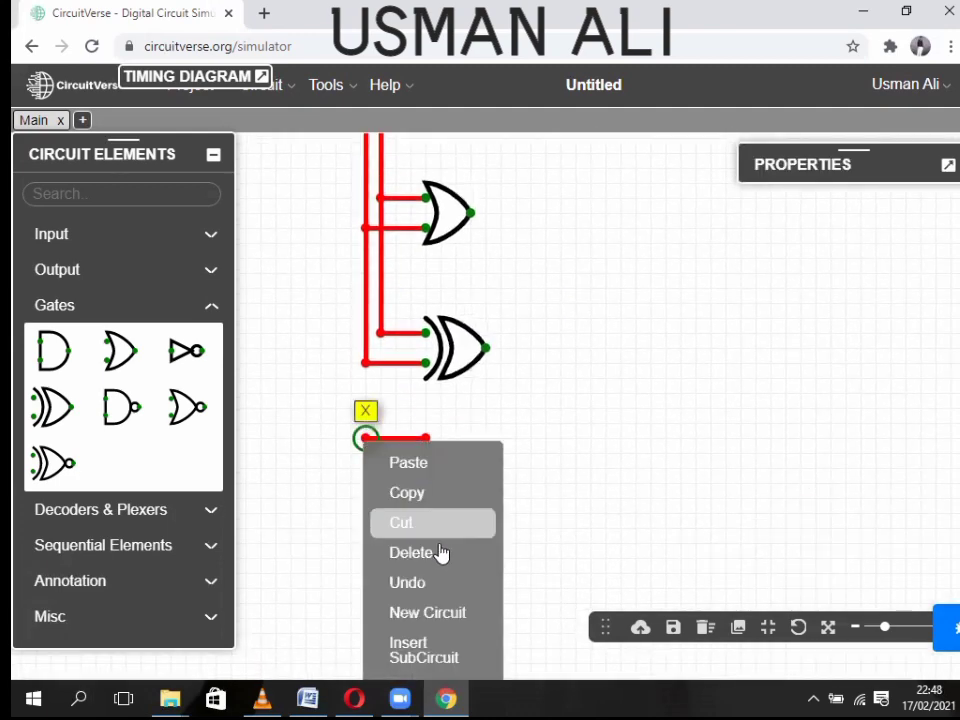
{"action": "left_click", "coordinate": [437, 552]}
- Add two constant inputs left of the gates and wire them into the shared bus
{"action": "scroll", "coordinate": [590, 322], "scroll_direction": "down", "scroll_amount": 2}
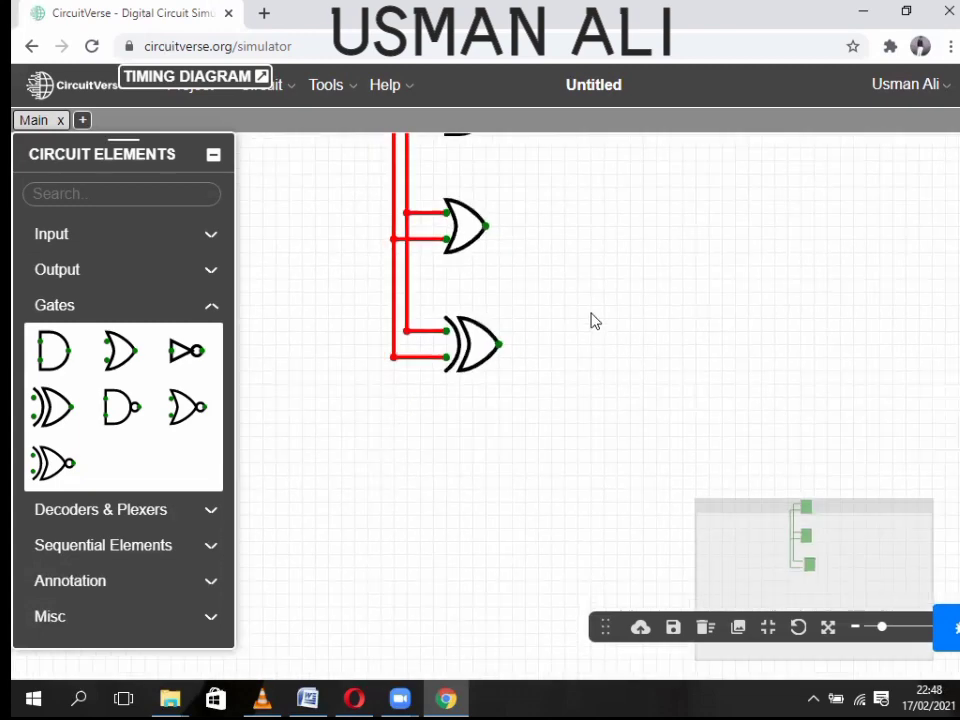
{"action": "scroll", "coordinate": [590, 322], "scroll_direction": "down", "scroll_amount": 1}
{"action": "left_click_drag", "start_coordinate": [568, 262], "coordinate": [570, 387]}
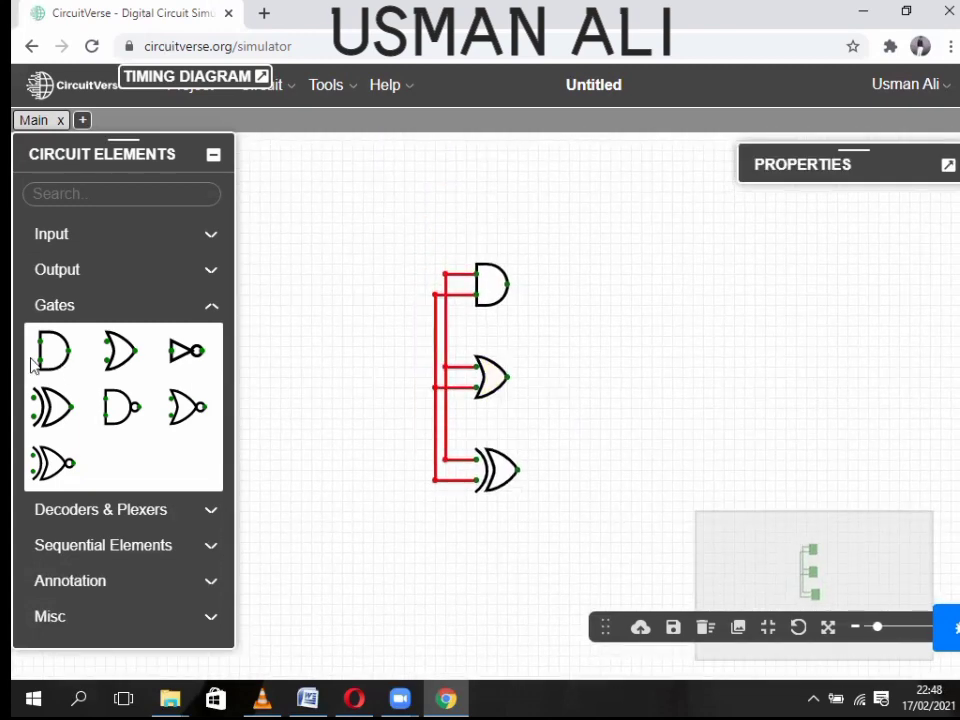
{"action": "left_click", "coordinate": [80, 238]}
{"action": "left_click", "coordinate": [110, 333]}
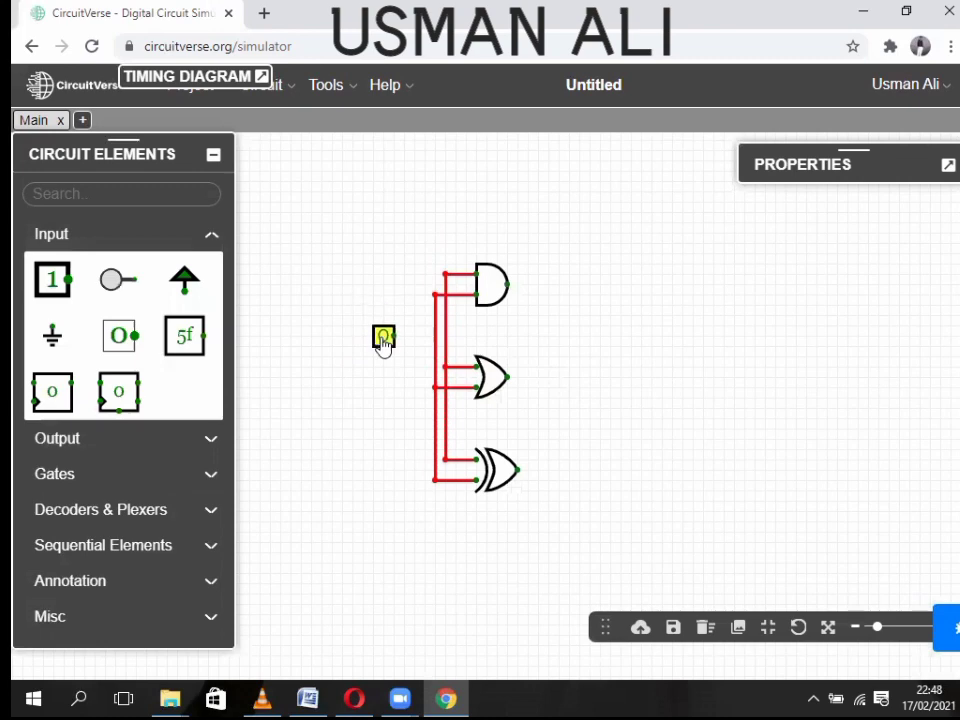
{"action": "left_click", "coordinate": [387, 341]}
{"action": "left_click_drag", "start_coordinate": [443, 340], "coordinate": [443, 338]}
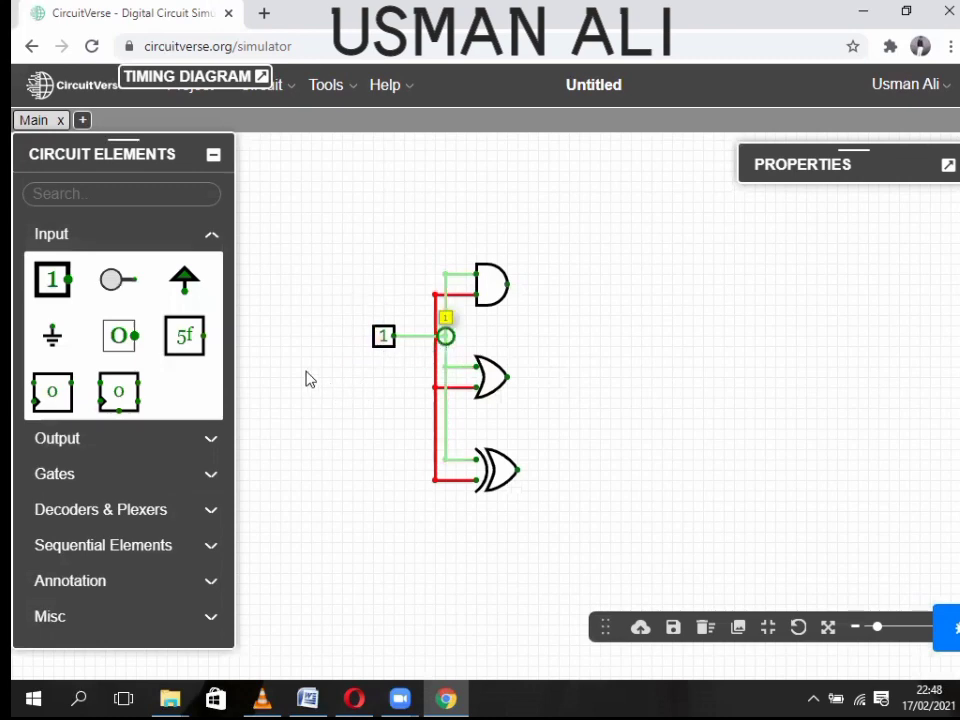
{"action": "left_click", "coordinate": [118, 335]}
{"action": "left_click_drag", "start_coordinate": [383, 459], "coordinate": [435, 418]}
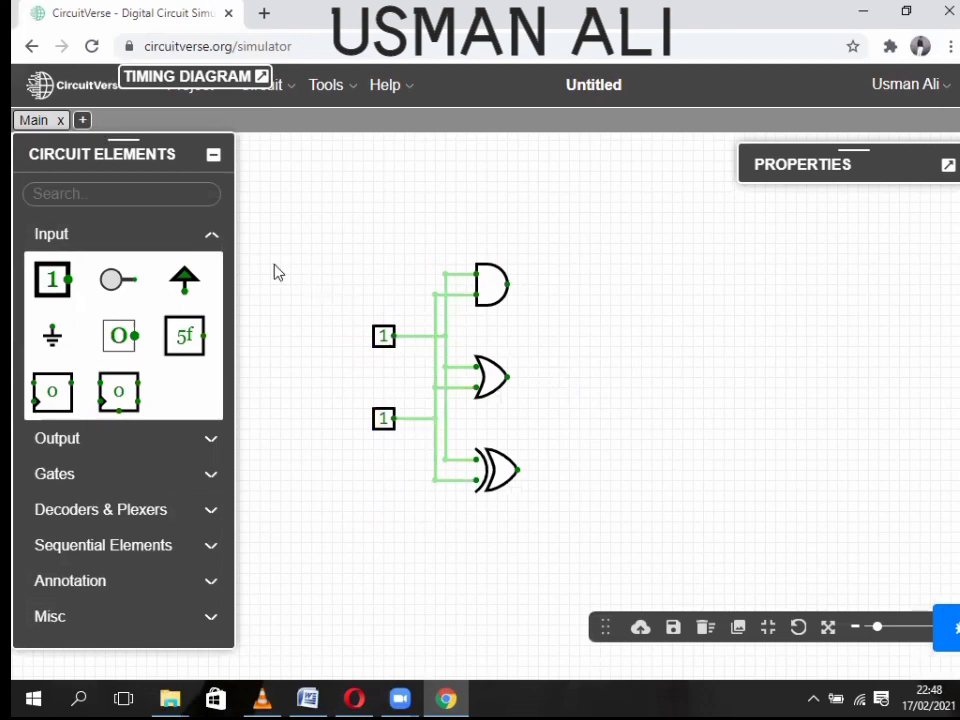
{"action": "left_click", "coordinate": [79, 245]}
- Add three output probes and connect them to the AND, OR and XOR outputs
{"action": "left_click", "coordinate": [75, 270]}
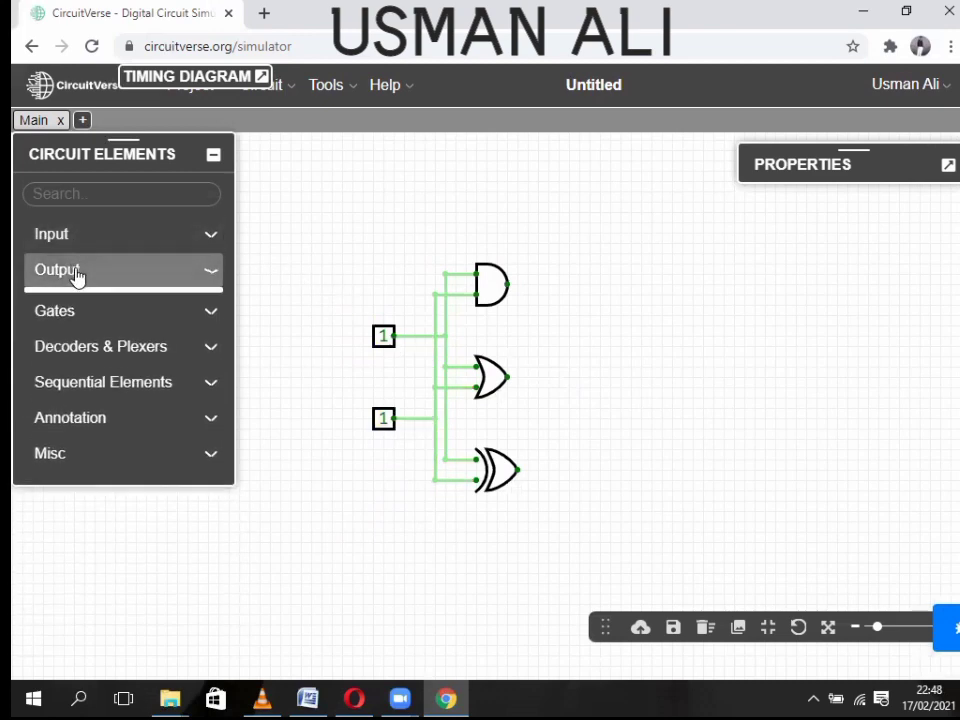
{"action": "left_click", "coordinate": [47, 315]}
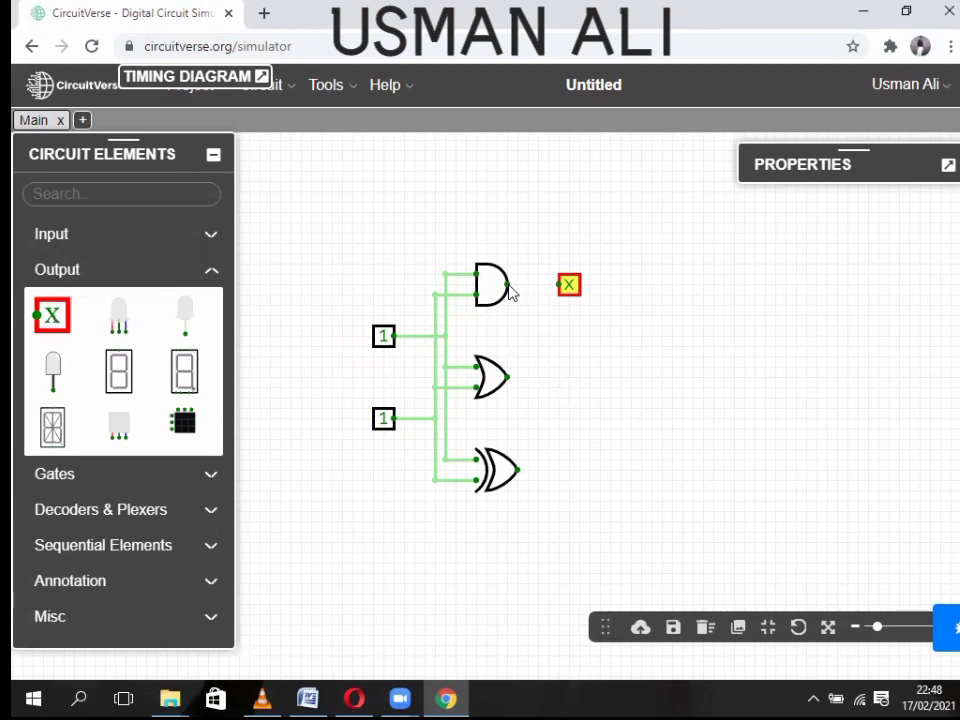
{"action": "left_click_drag", "start_coordinate": [508, 285], "coordinate": [557, 290]}
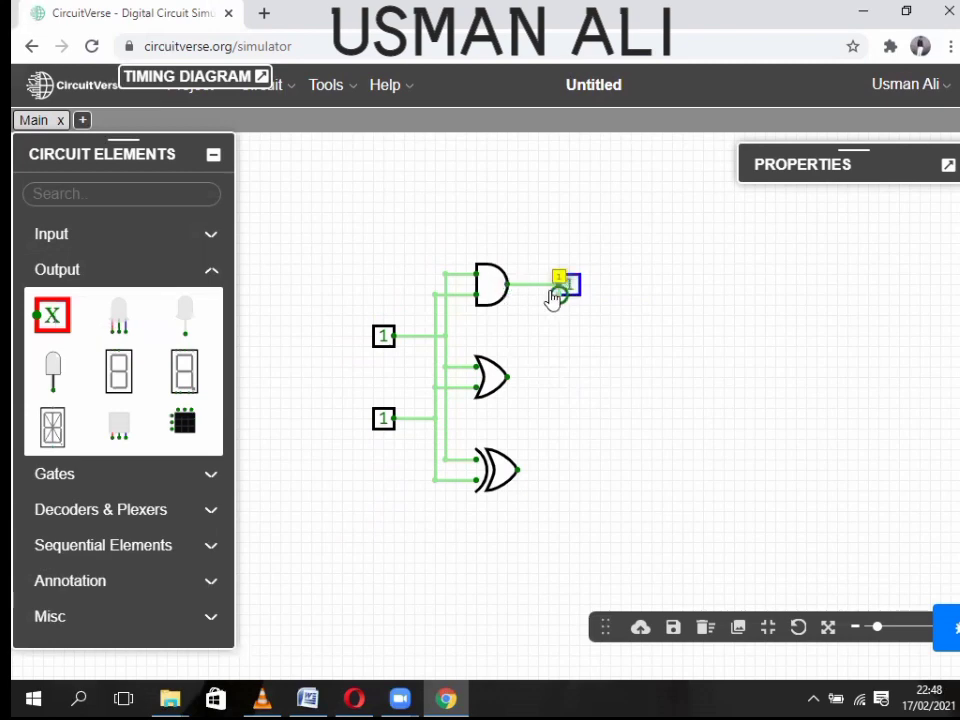
{"action": "left_click", "coordinate": [47, 315]}
{"action": "left_click_drag", "start_coordinate": [568, 439], "coordinate": [578, 379]}
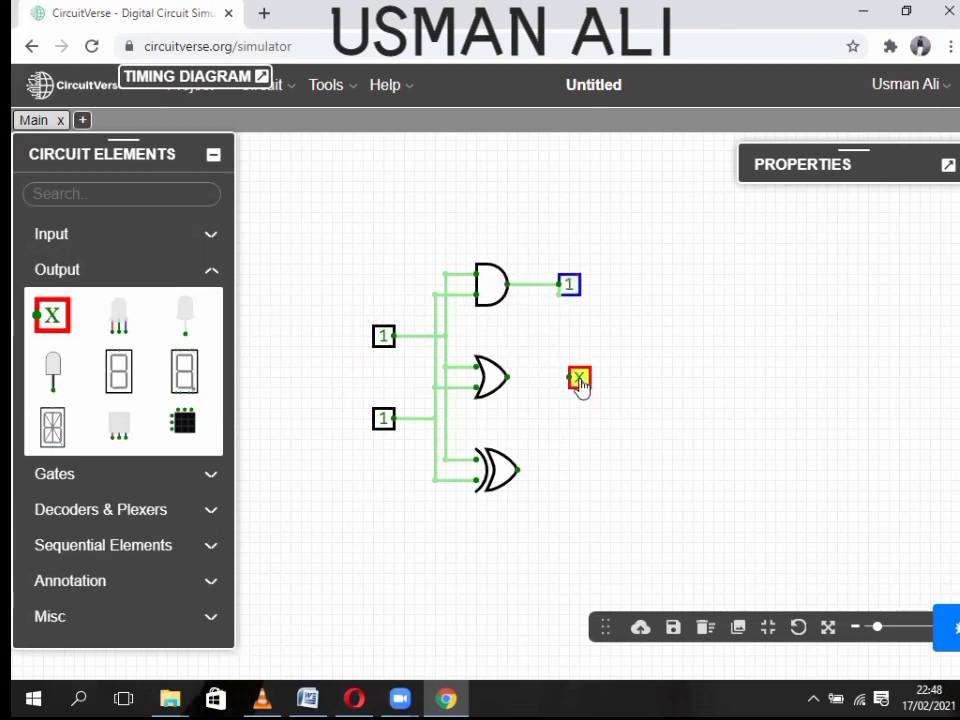
{"action": "left_click", "coordinate": [47, 315]}
{"action": "left_click_drag", "start_coordinate": [588, 561], "coordinate": [583, 478]}
{"action": "left_click_drag", "start_coordinate": [518, 470], "coordinate": [577, 469]}
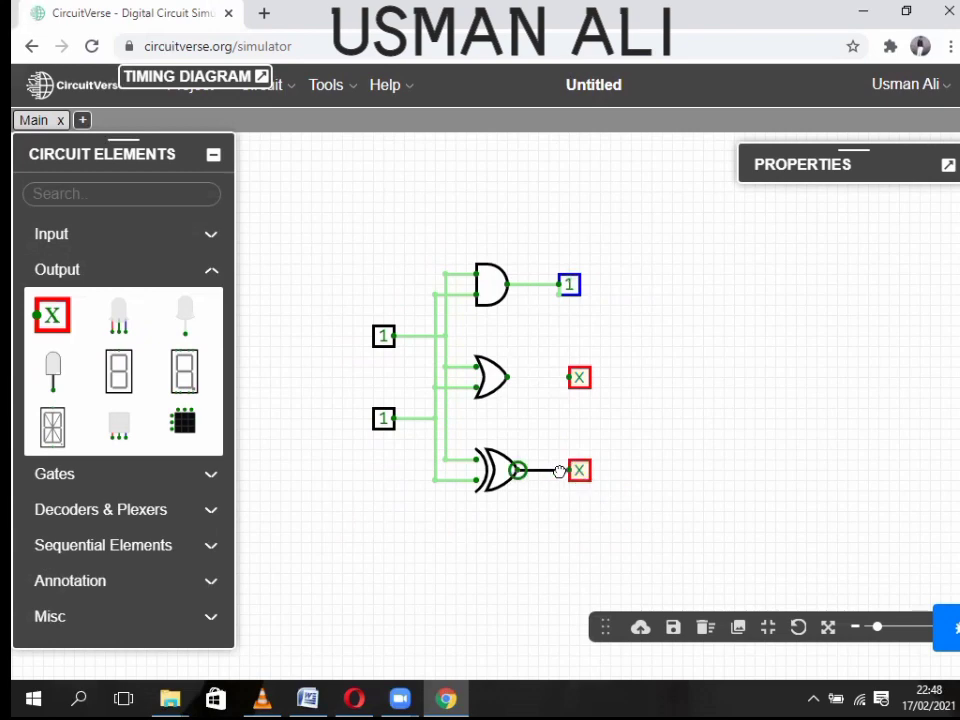
{"action": "left_click_drag", "start_coordinate": [508, 377], "coordinate": [569, 378]}
{"action": "left_click_drag", "start_coordinate": [572, 286], "coordinate": [600, 295]}
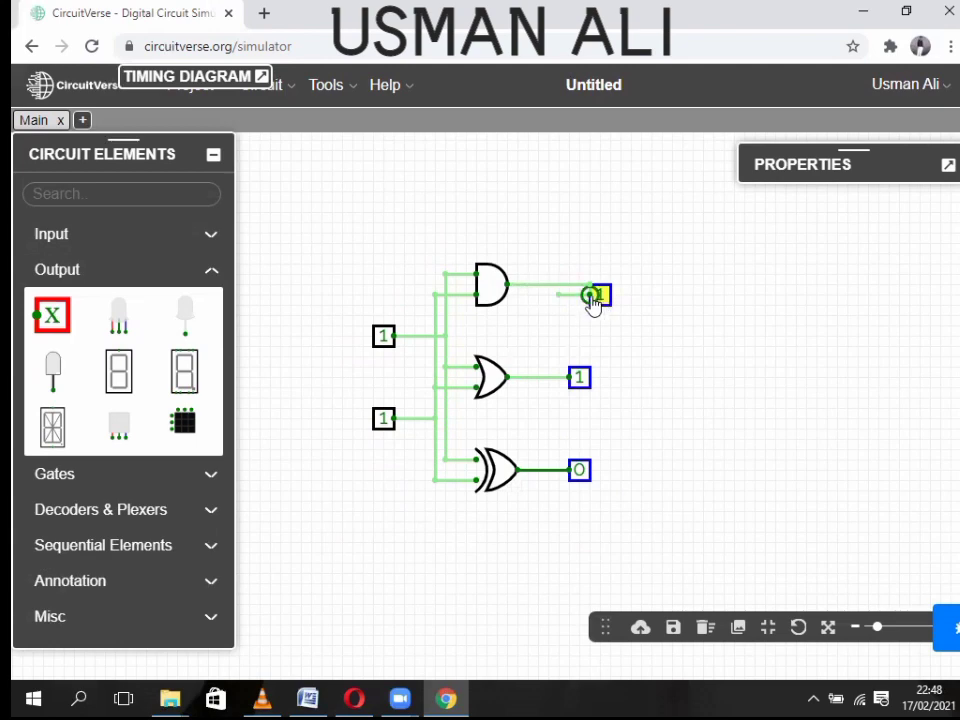
- Replace the AND gate's probe with a fresh one wired to the AND output
{"action": "right_click", "coordinate": [553, 260]}
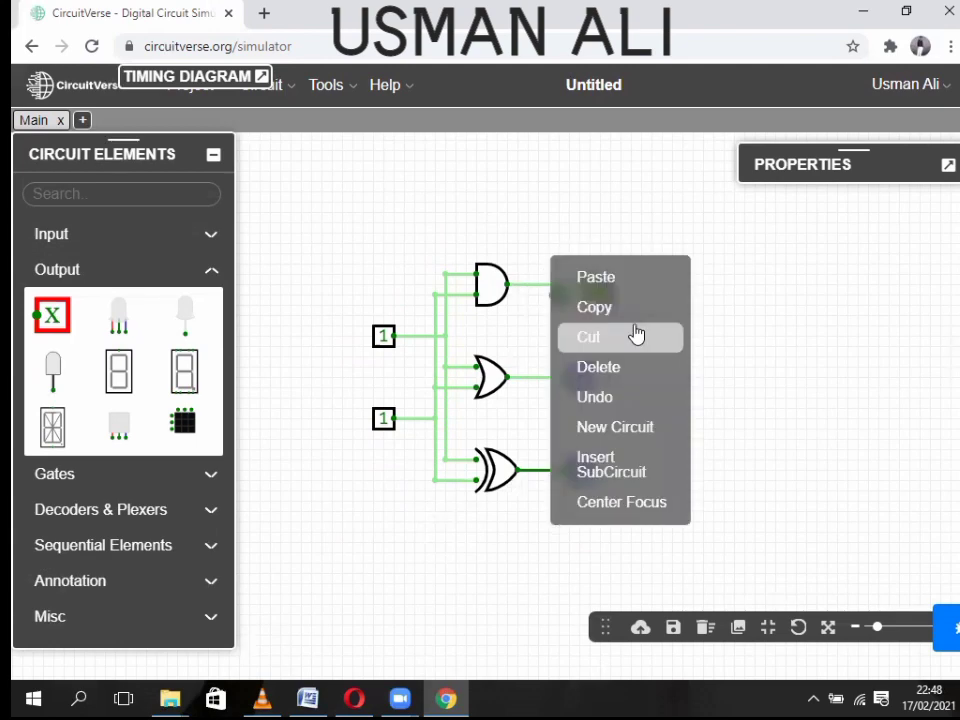
{"action": "left_click", "coordinate": [697, 281]}
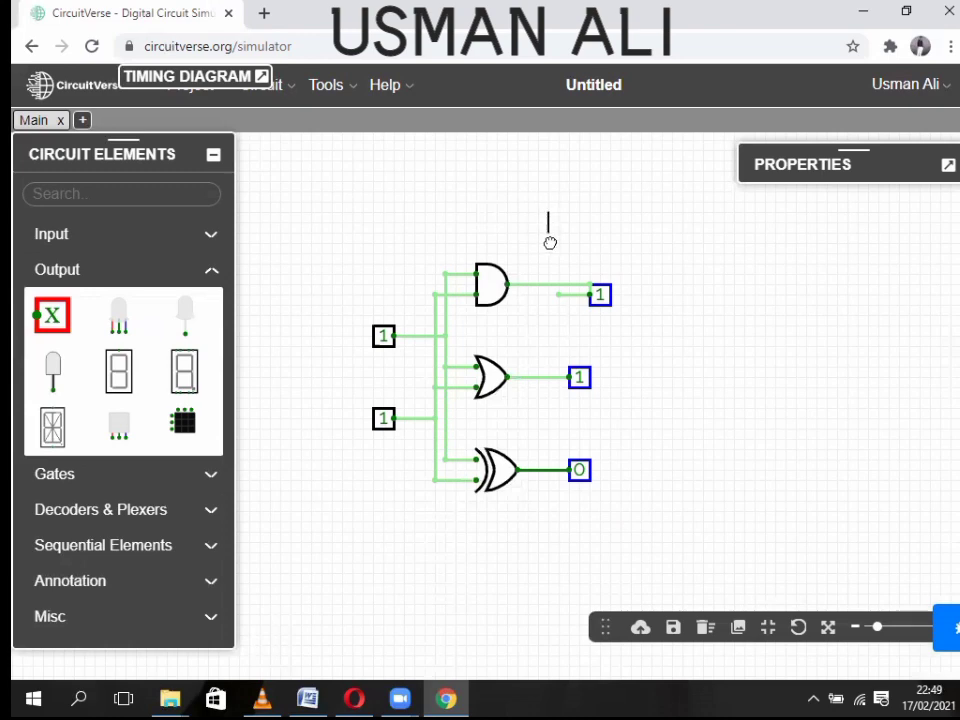
{"action": "left_click_drag", "start_coordinate": [550, 243], "coordinate": [648, 341]}
{"action": "key", "text": "Delete"}
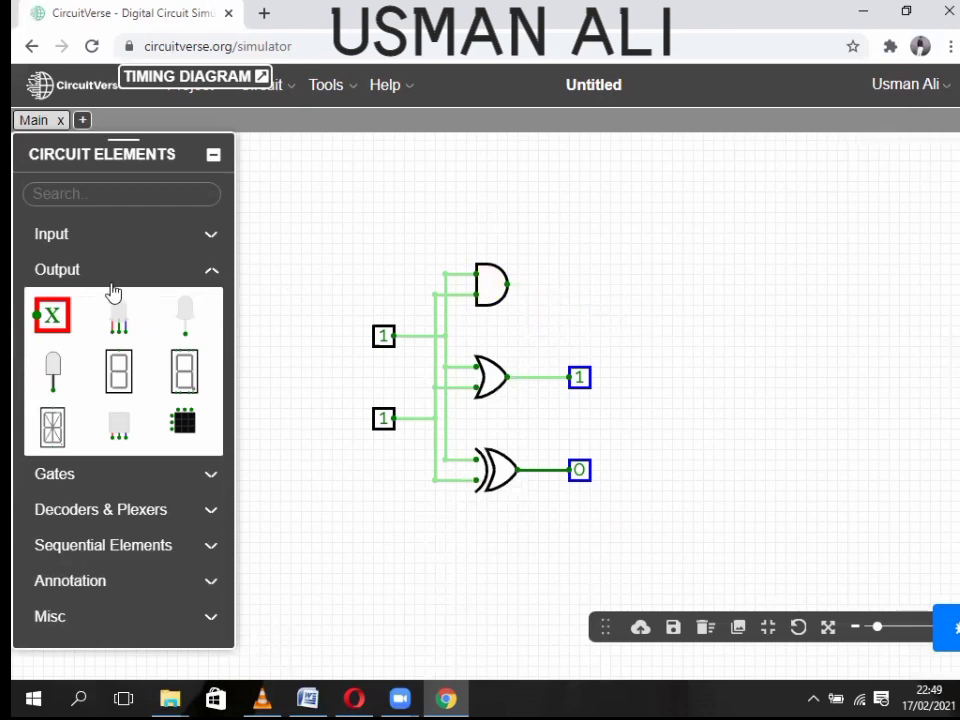
{"action": "left_click", "coordinate": [62, 318]}
{"action": "left_click", "coordinate": [577, 286]}
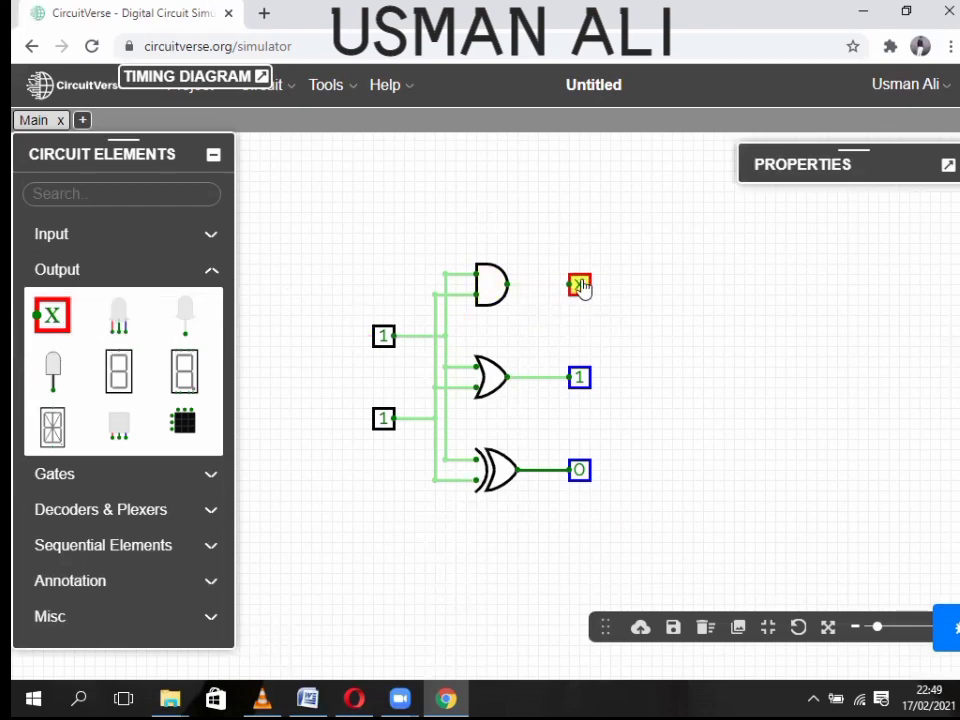
{"action": "left_click_drag", "start_coordinate": [508, 286], "coordinate": [569, 285]}
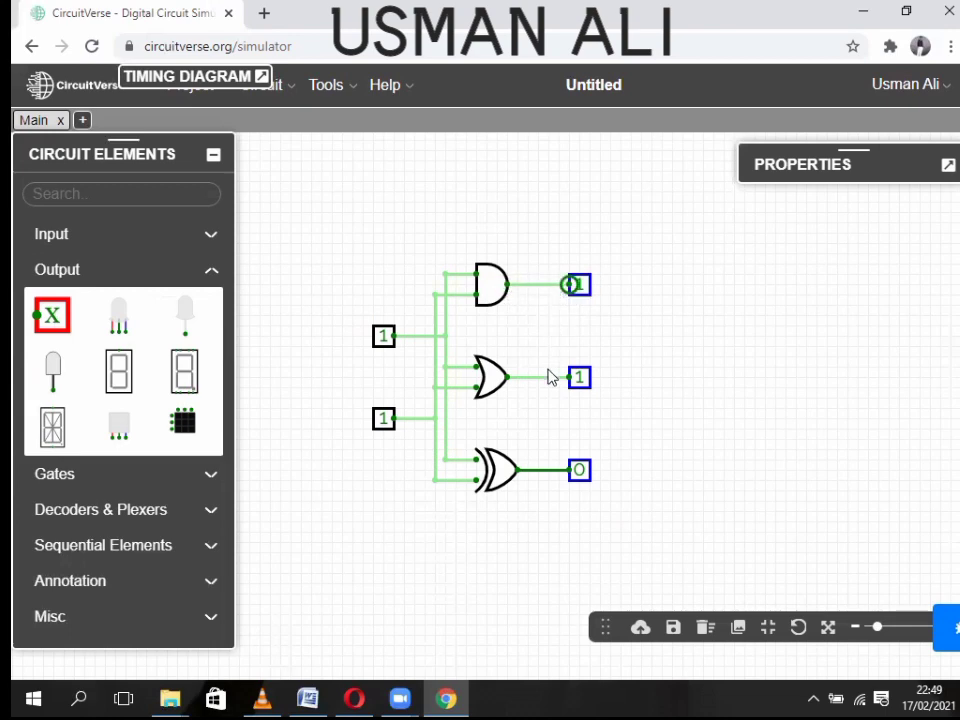
{"action": "left_click", "coordinate": [753, 380]}
- Set both inputs to 0 and label them A and B
{"action": "left_click", "coordinate": [385, 338]}
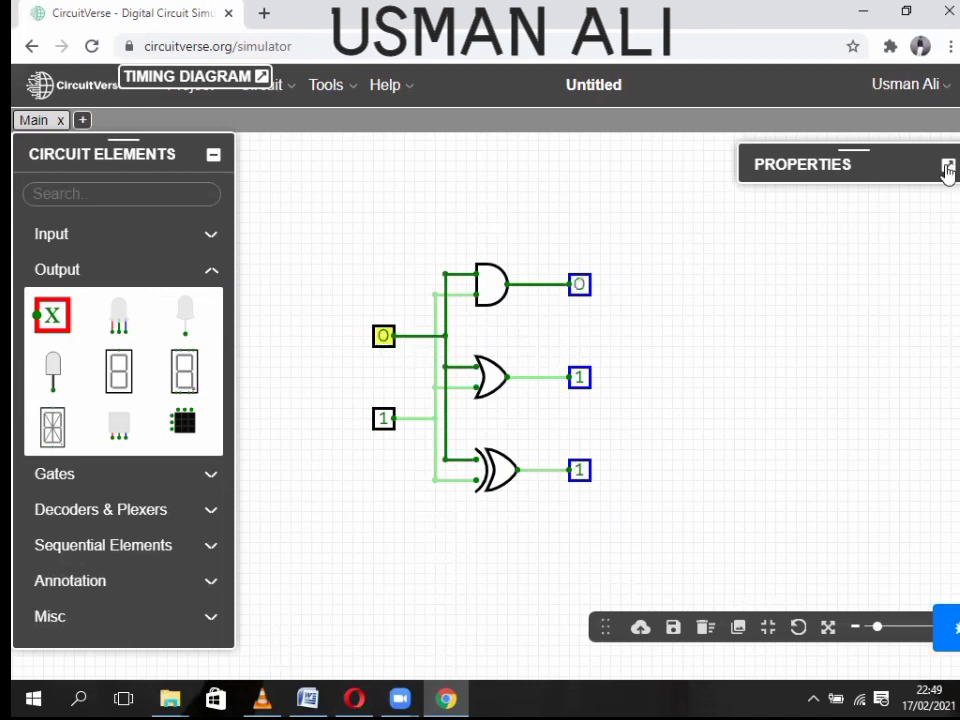
{"action": "left_click", "coordinate": [948, 165]}
{"action": "left_click", "coordinate": [812, 410]}
{"action": "type", "text": "A"}
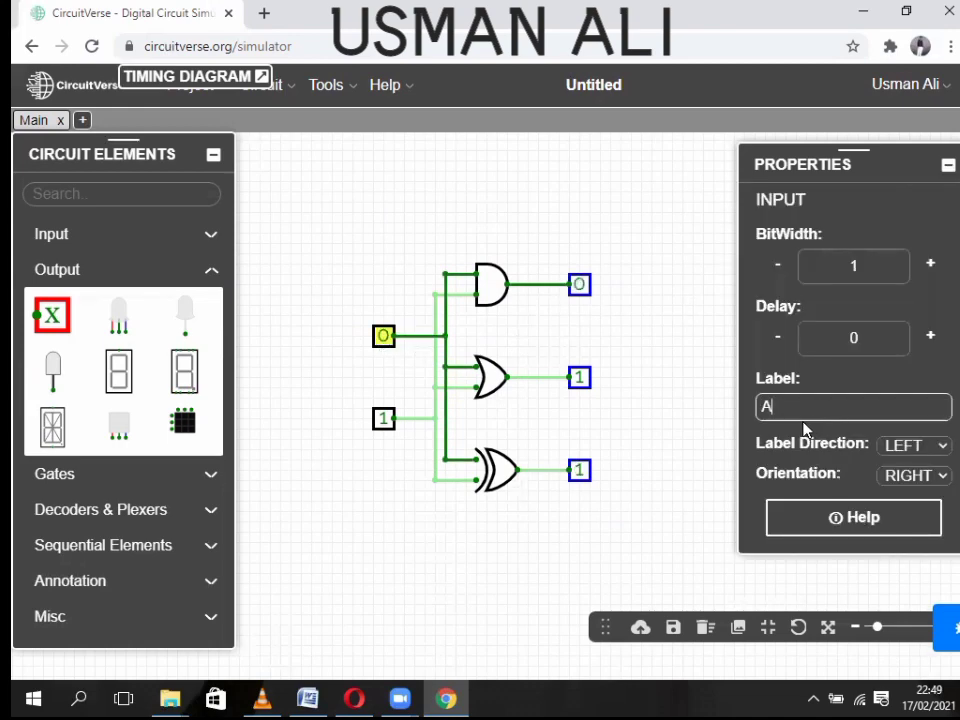
{"action": "left_click", "coordinate": [385, 420]}
{"action": "left_click", "coordinate": [879, 407]}
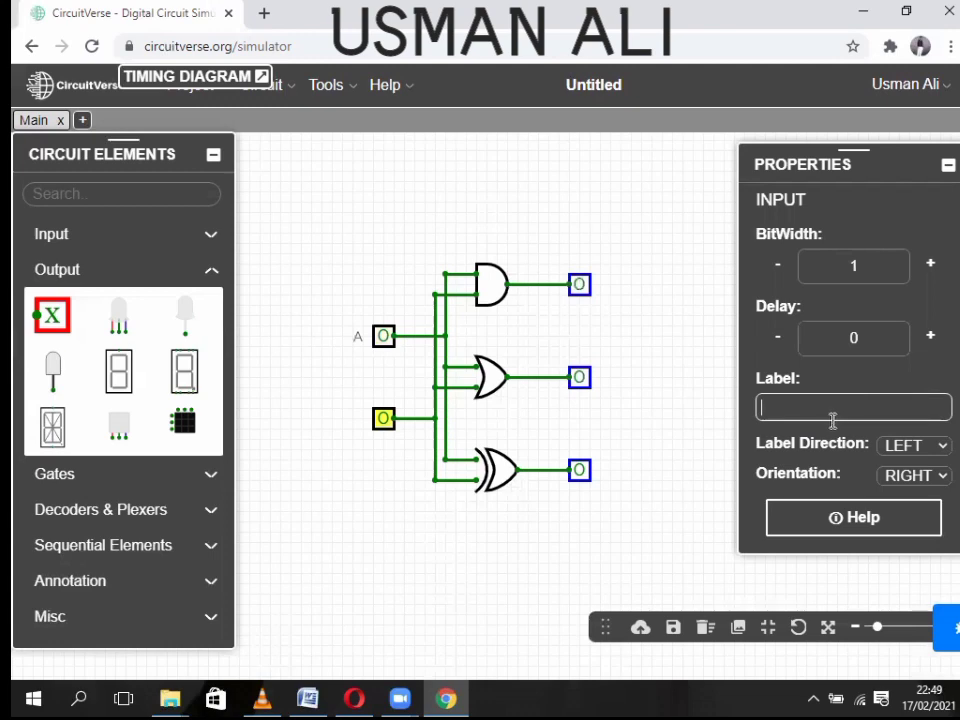
{"action": "type", "text": "B"}
- Label the AND gate 'And' and position the label above the gate
{"action": "left_click", "coordinate": [484, 284]}
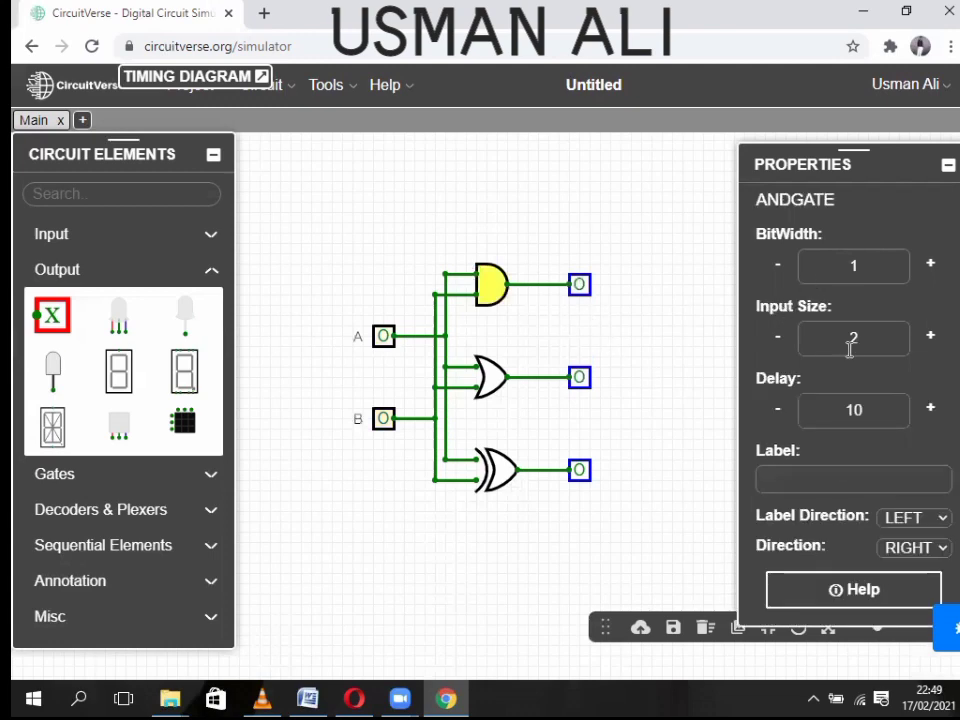
{"action": "left_click", "coordinate": [819, 476]}
{"action": "type", "text": "And"}
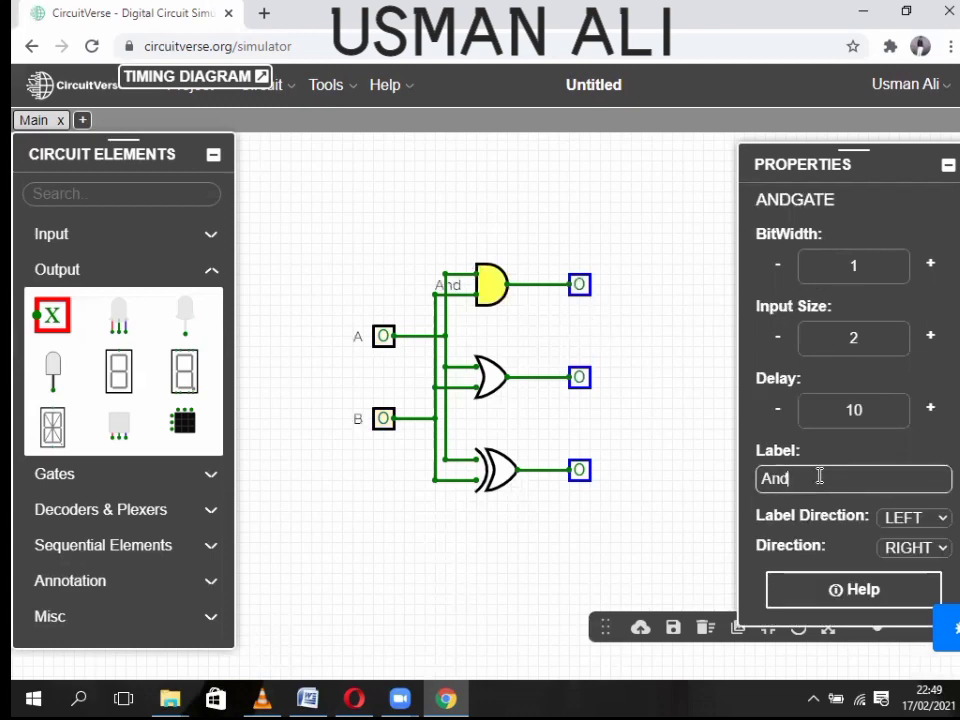
{"action": "type", "text": " gate"}
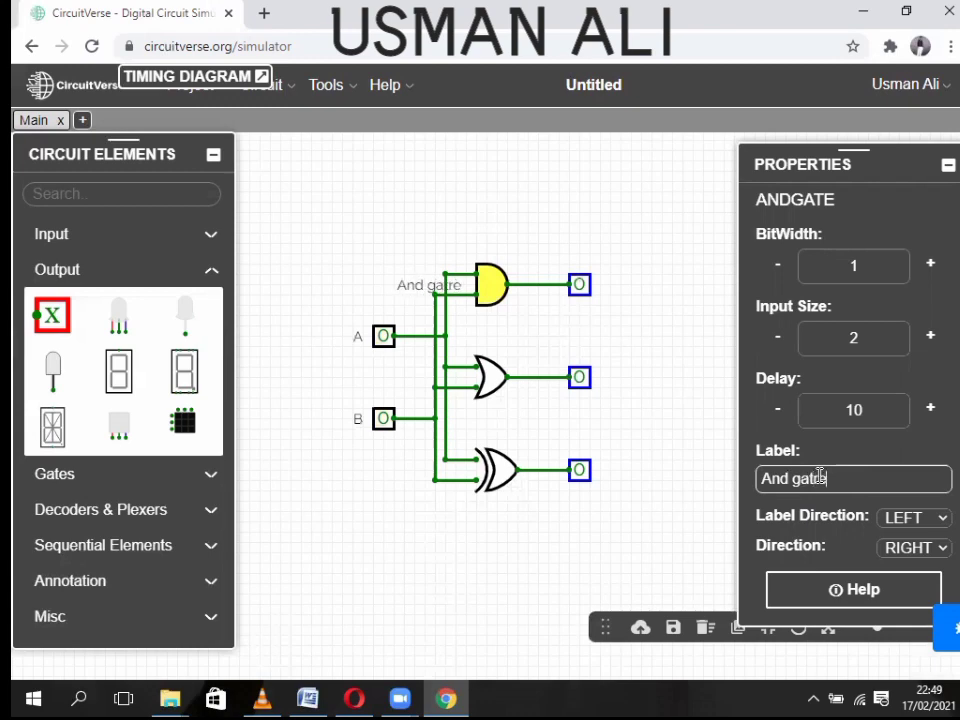
{"action": "key", "text": "BackSpace"}
{"action": "key", "text": "BackSpace"}
{"action": "type", "text": "e"}
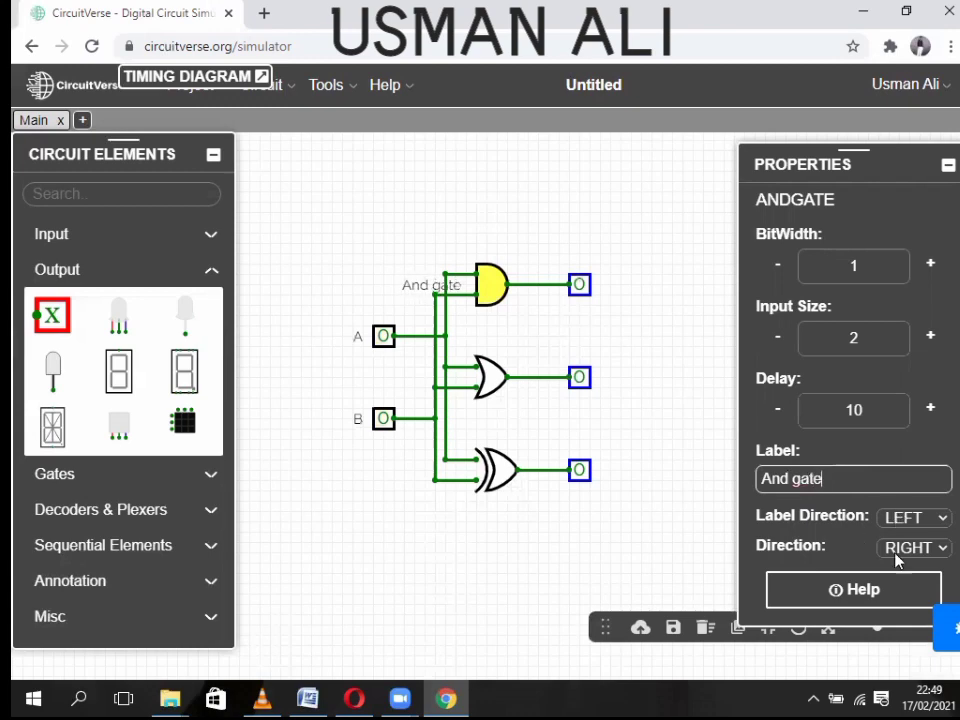
{"action": "left_click", "coordinate": [620, 426]}
{"action": "left_click", "coordinate": [493, 288]}
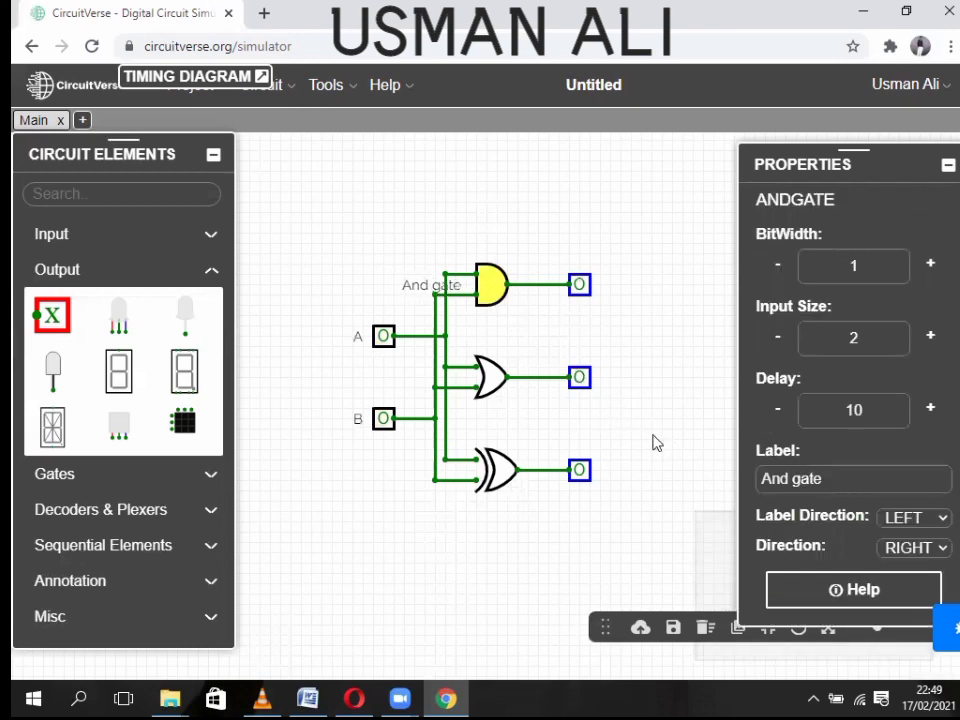
{"action": "left_click_drag", "start_coordinate": [844, 487], "coordinate": [794, 480]}
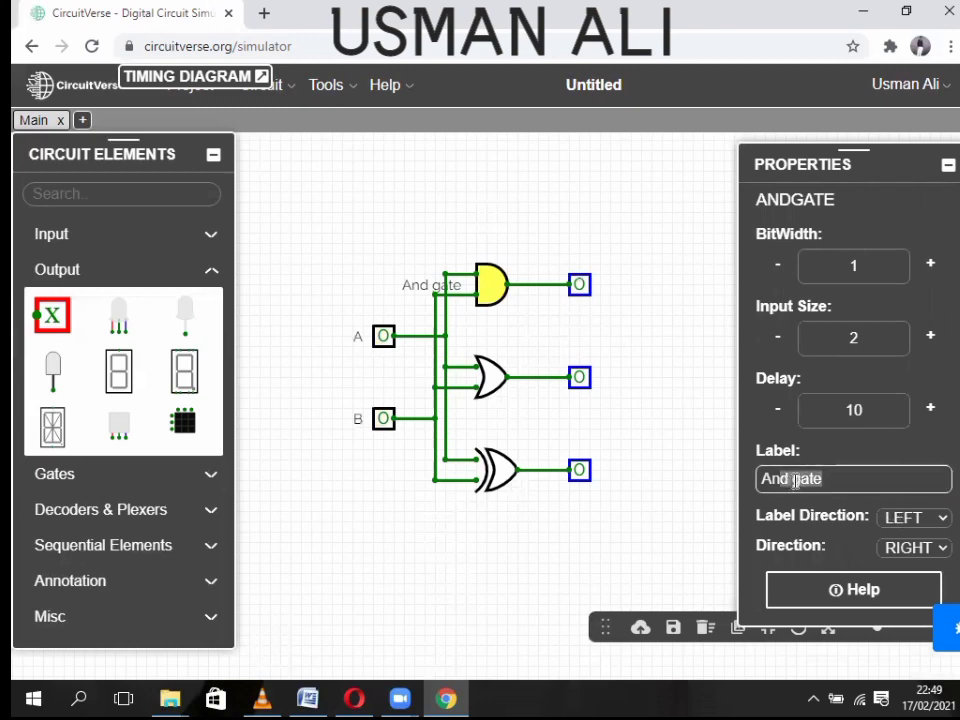
{"action": "key", "text": "BackSpace"}
{"action": "key", "text": "BackSpace"}
{"action": "key", "text": "BackSpace"}
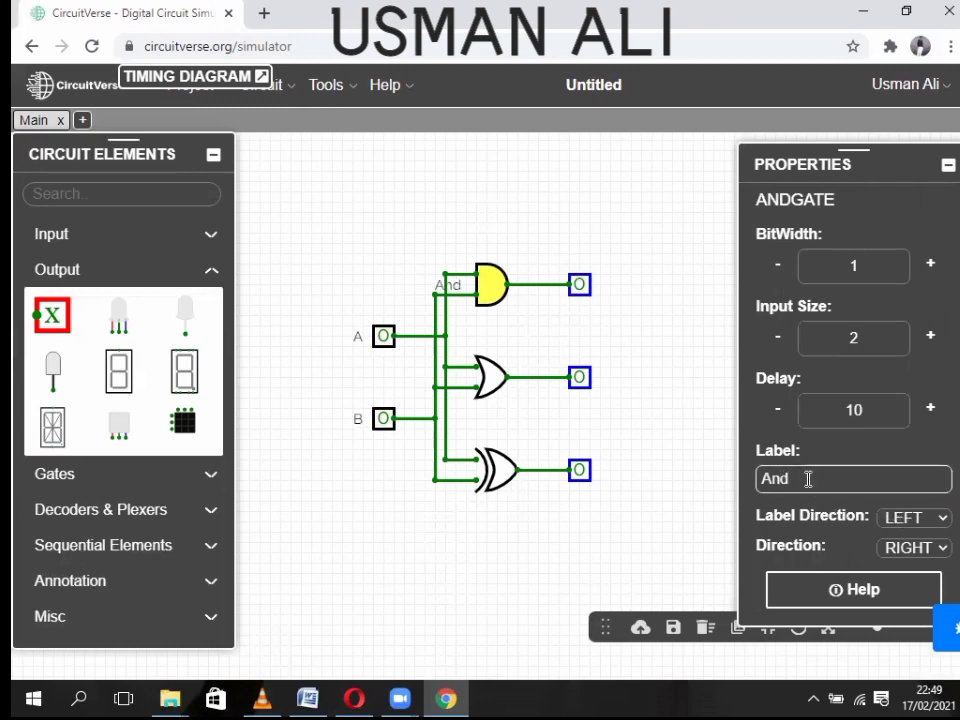
{"action": "left_click", "coordinate": [912, 517]}
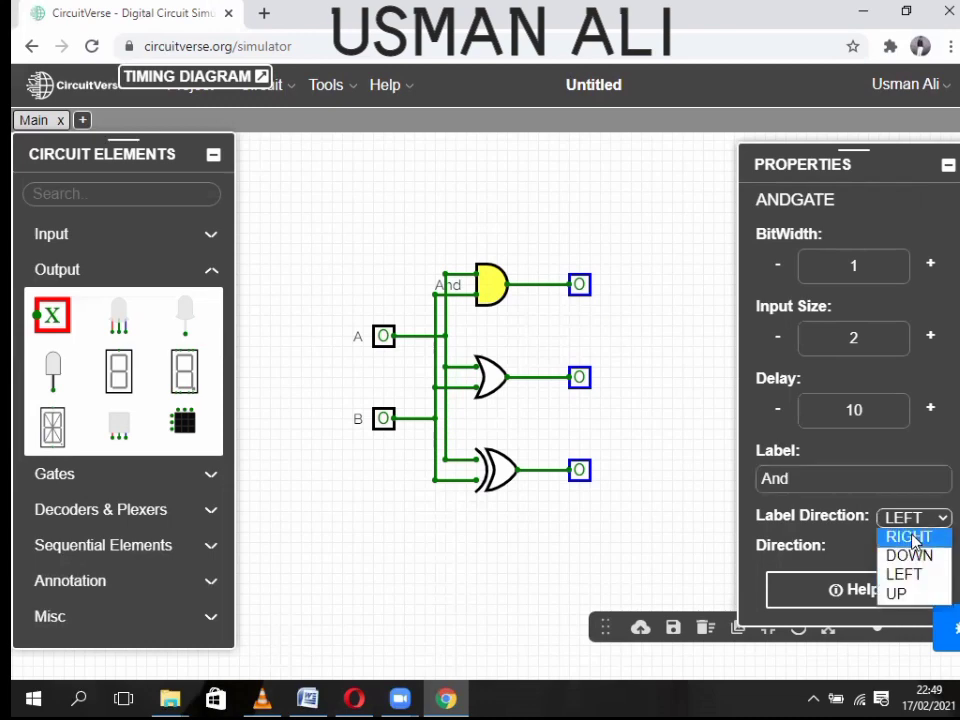
{"action": "left_click", "coordinate": [905, 594]}
- Label the OR gate 'or' and the XOR gate 'xor', both shown above their gates
{"action": "left_click", "coordinate": [488, 379]}
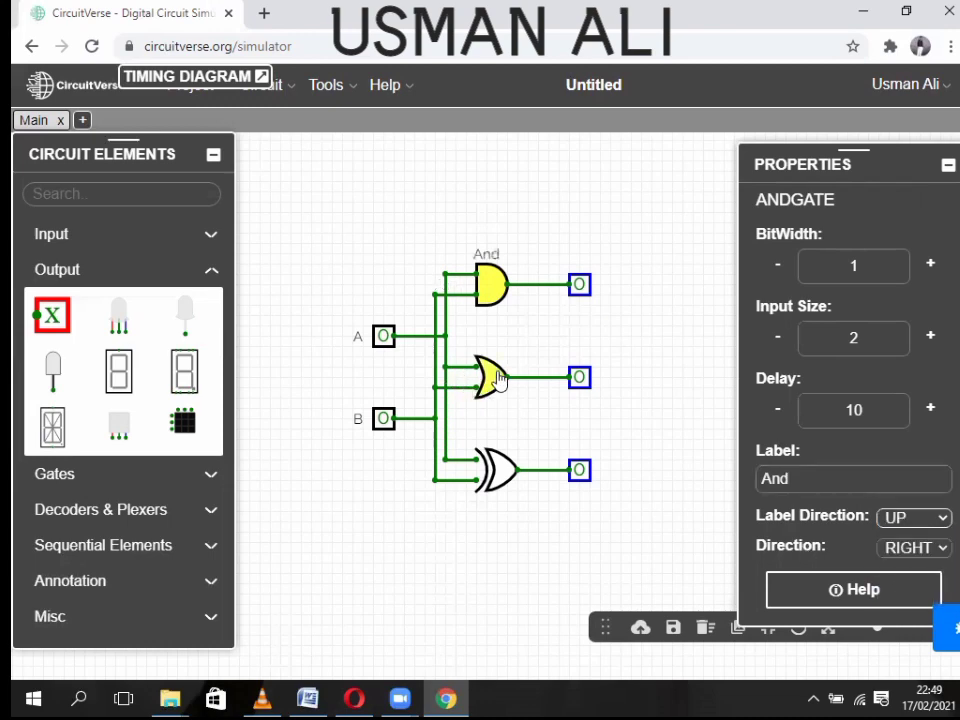
{"action": "left_click", "coordinate": [926, 520]}
{"action": "left_click", "coordinate": [915, 593]}
{"action": "left_click", "coordinate": [832, 482]}
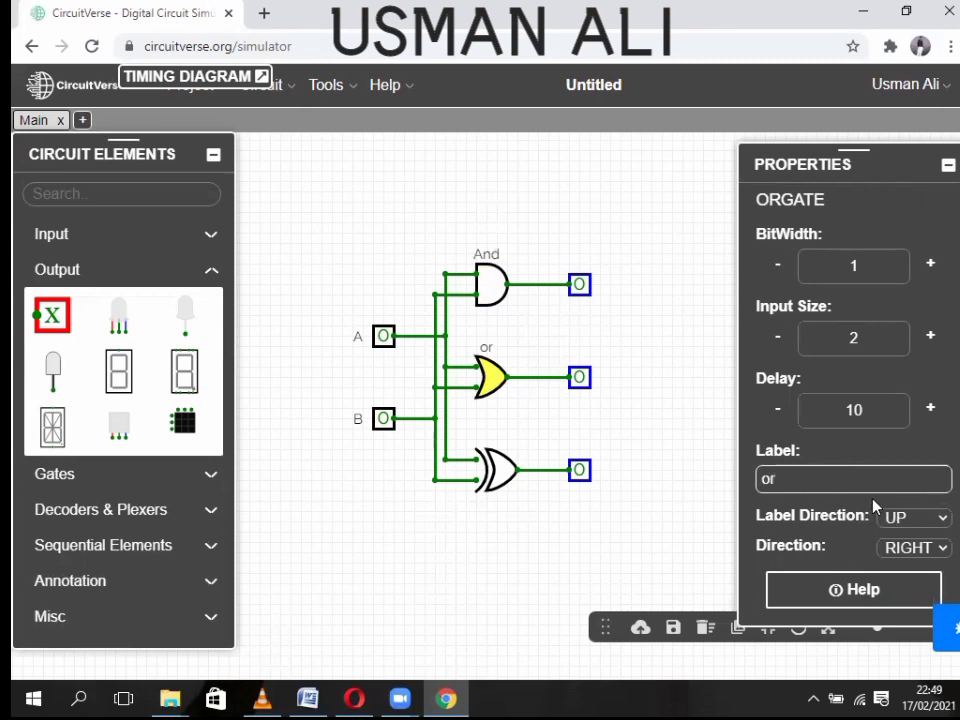
{"action": "left_click", "coordinate": [514, 458]}
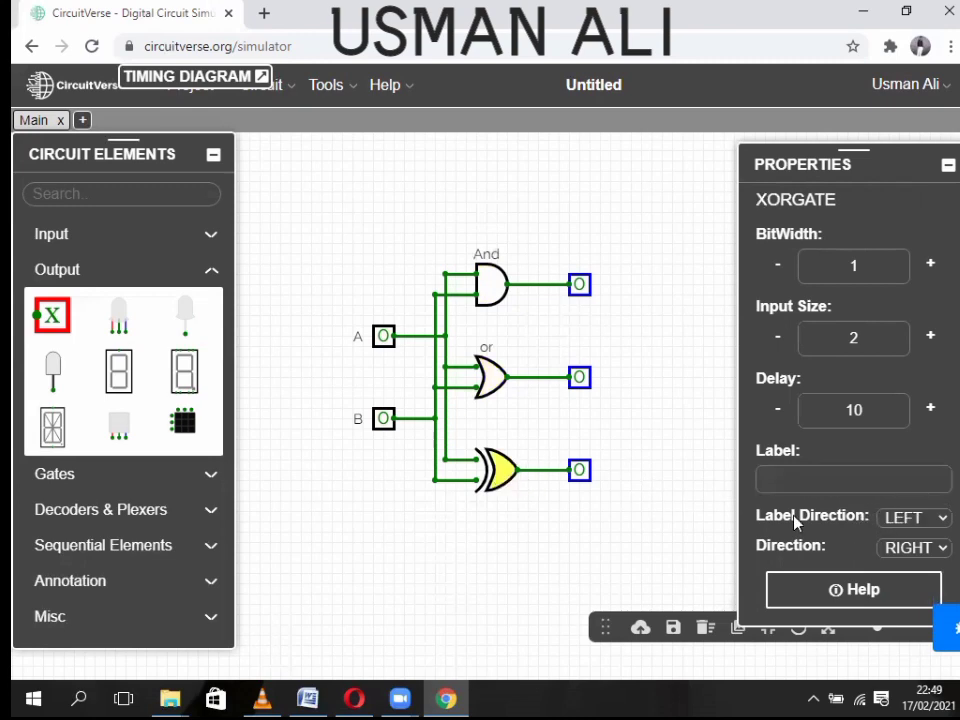
{"action": "left_click", "coordinate": [886, 486]}
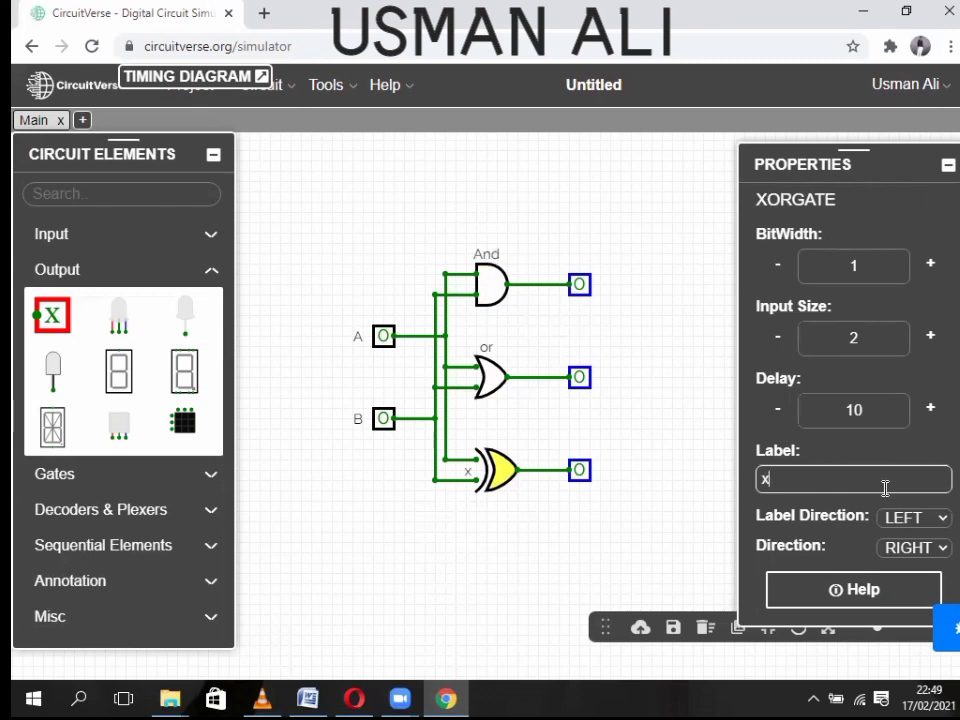
{"action": "left_click", "coordinate": [930, 520]}
{"action": "left_click", "coordinate": [904, 591]}
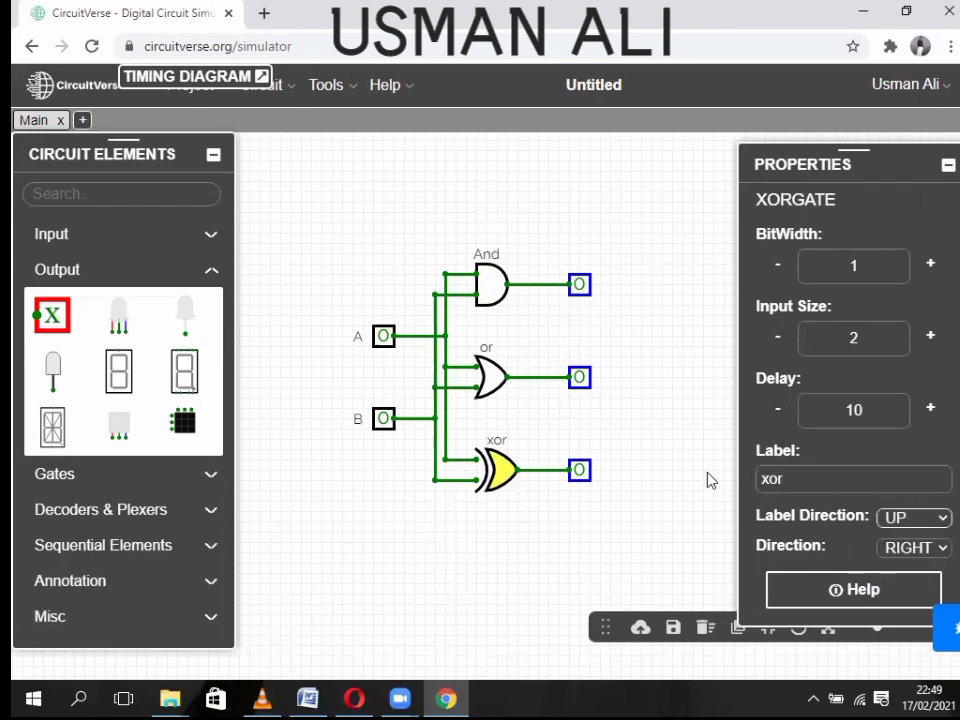
{"action": "left_click", "coordinate": [710, 481]}
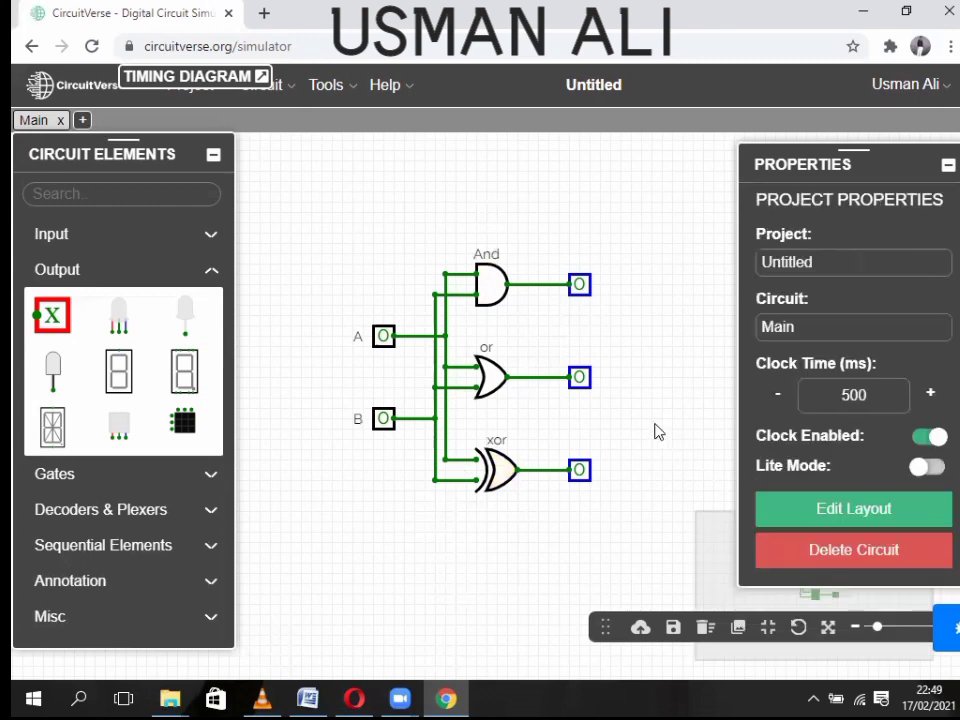
- Toggle input A to 1 and collapse the properties panel
{"action": "left_click", "coordinate": [384, 338]}
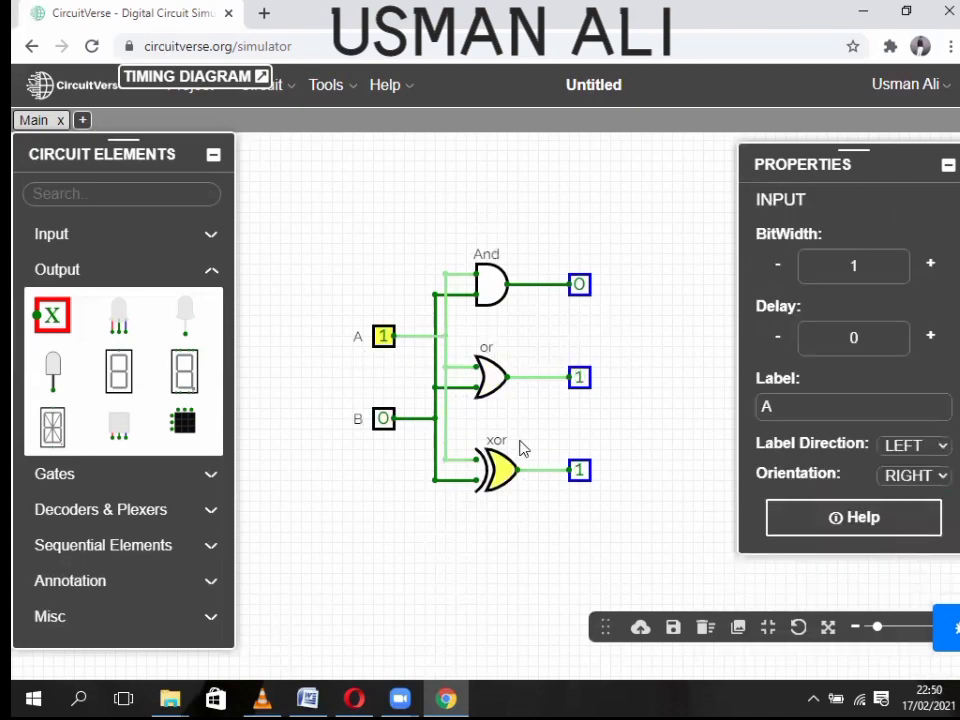
{"action": "left_click_drag", "start_coordinate": [590, 335], "coordinate": [561, 360]}
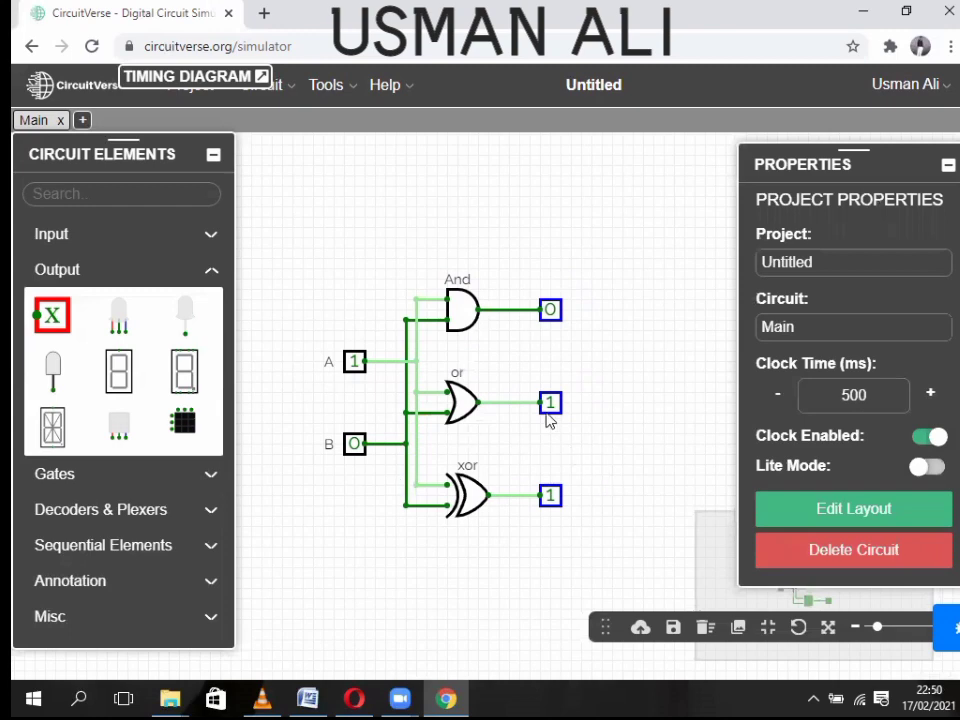
{"action": "left_click", "coordinate": [948, 168]}
{"action": "left_click_drag", "start_coordinate": [527, 402], "coordinate": [520, 362]}
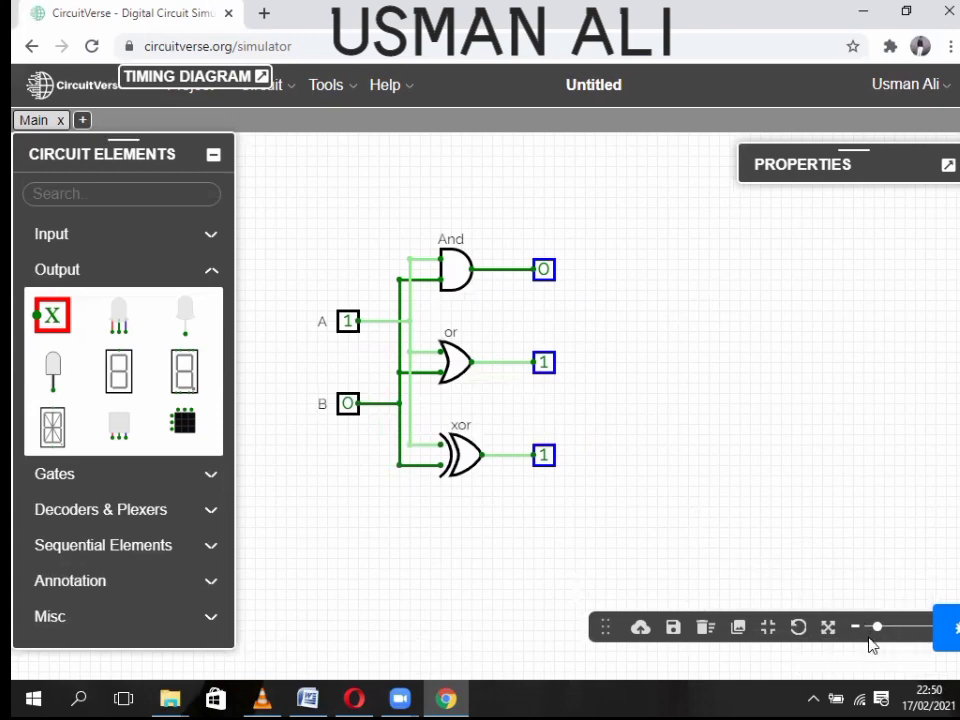
- Move the floating toolbar off the canvas to the top bar and reopen project properties
{"action": "left_click_drag", "start_coordinate": [605, 627], "coordinate": [454, 92]}
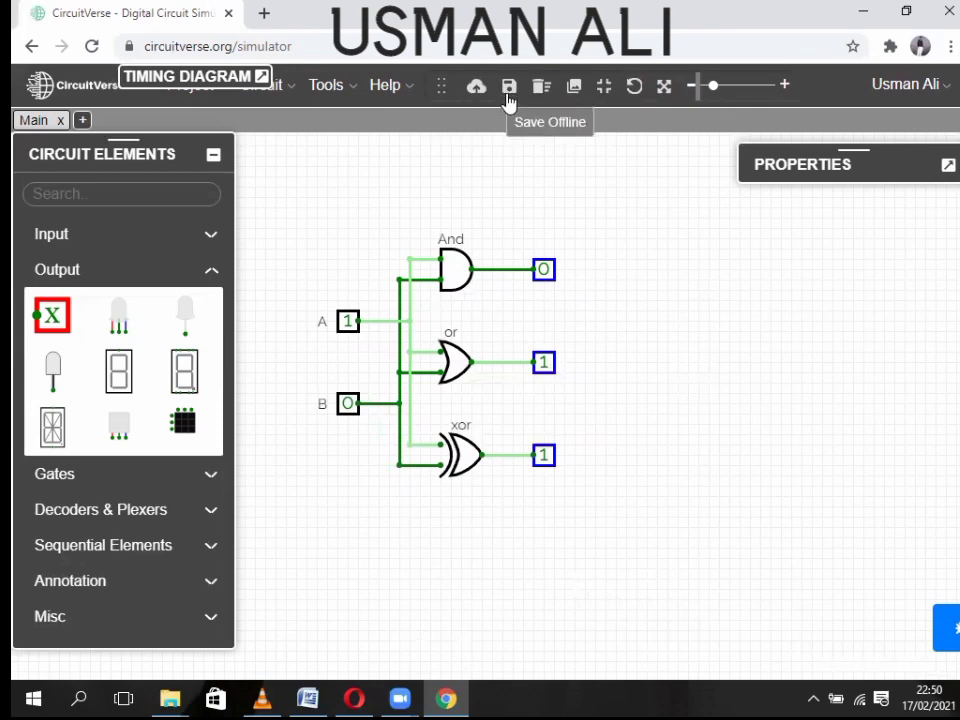
{"action": "left_click", "coordinate": [822, 248]}
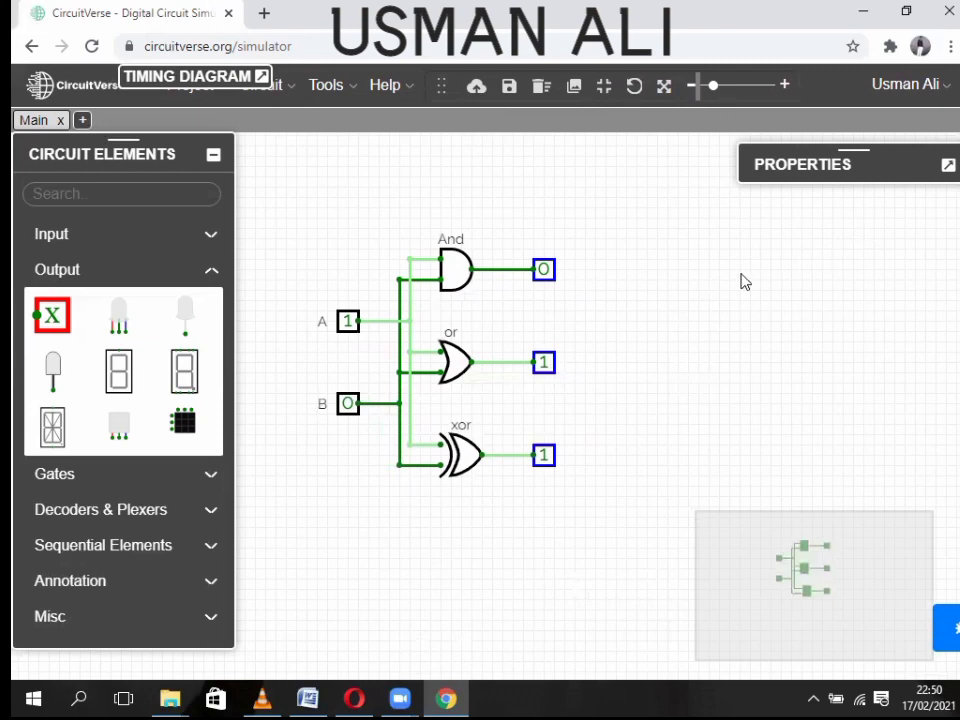
{"action": "left_click", "coordinate": [948, 165]}
- Clear the Untitled project name and rename the circuit from Main to 1
{"action": "left_click_drag", "start_coordinate": [823, 259], "coordinate": [763, 266]}
{"action": "key", "text": "BackSpace"}
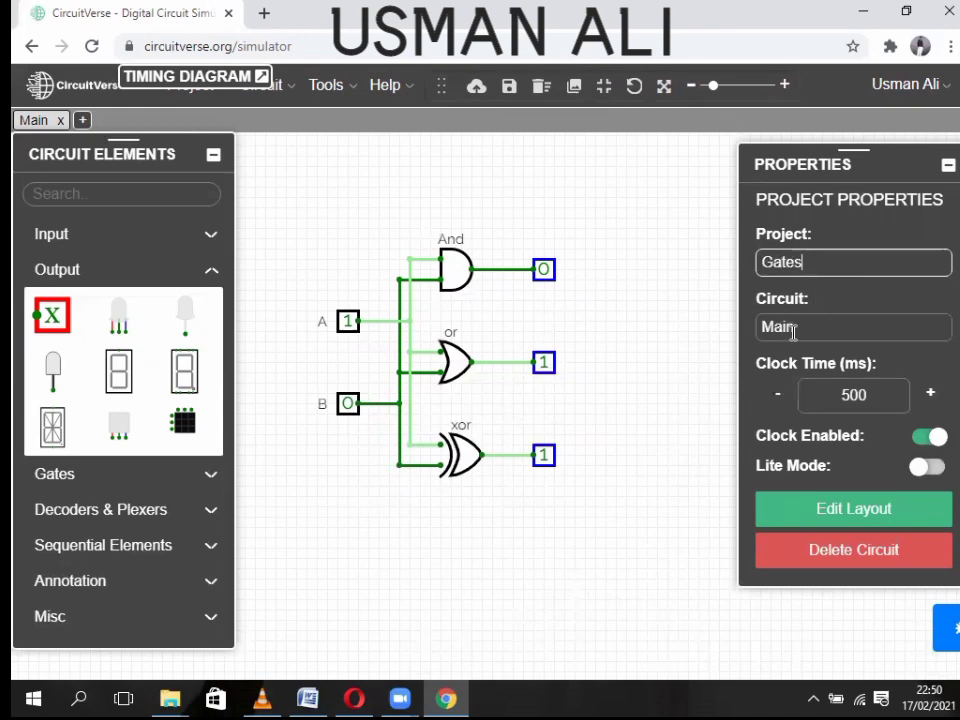
{"action": "left_click_drag", "start_coordinate": [793, 331], "coordinate": [760, 327]}
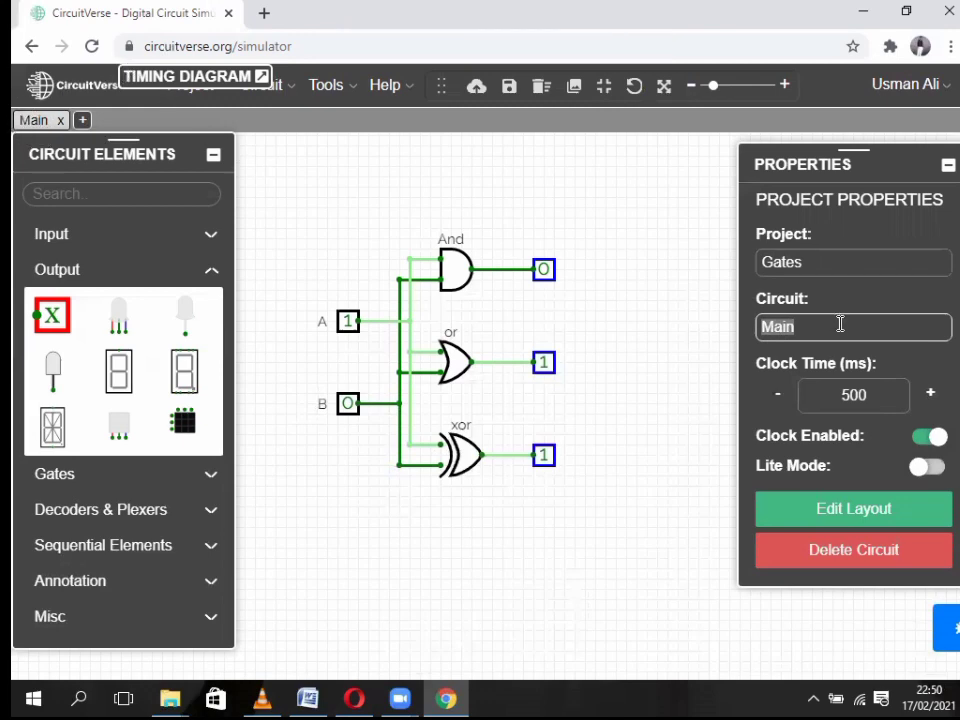
{"action": "key", "text": "BackSpace"}
{"action": "type", "text": "1"}
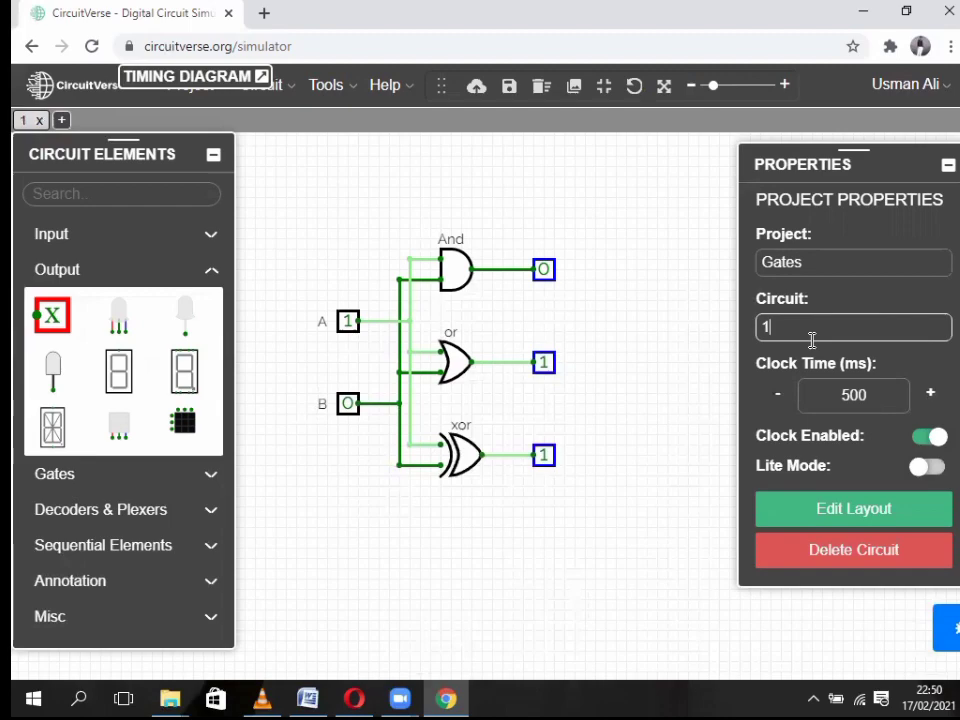
{"action": "left_click", "coordinate": [687, 303]}
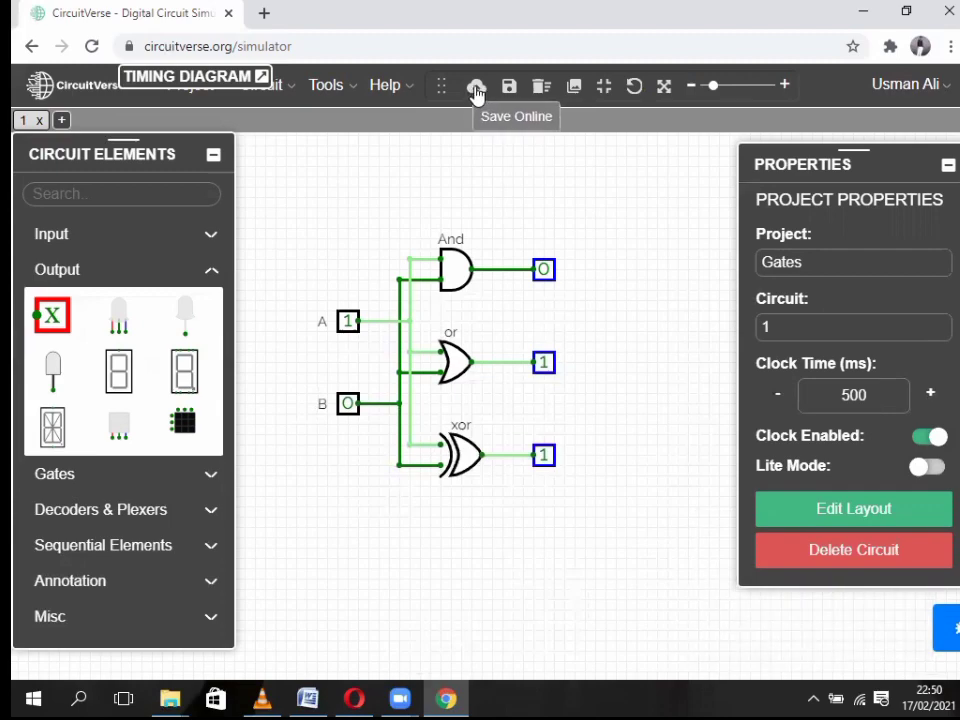
- Save the Gates project online and review its Edit Project page
{"action": "left_click", "coordinate": [478, 90]}
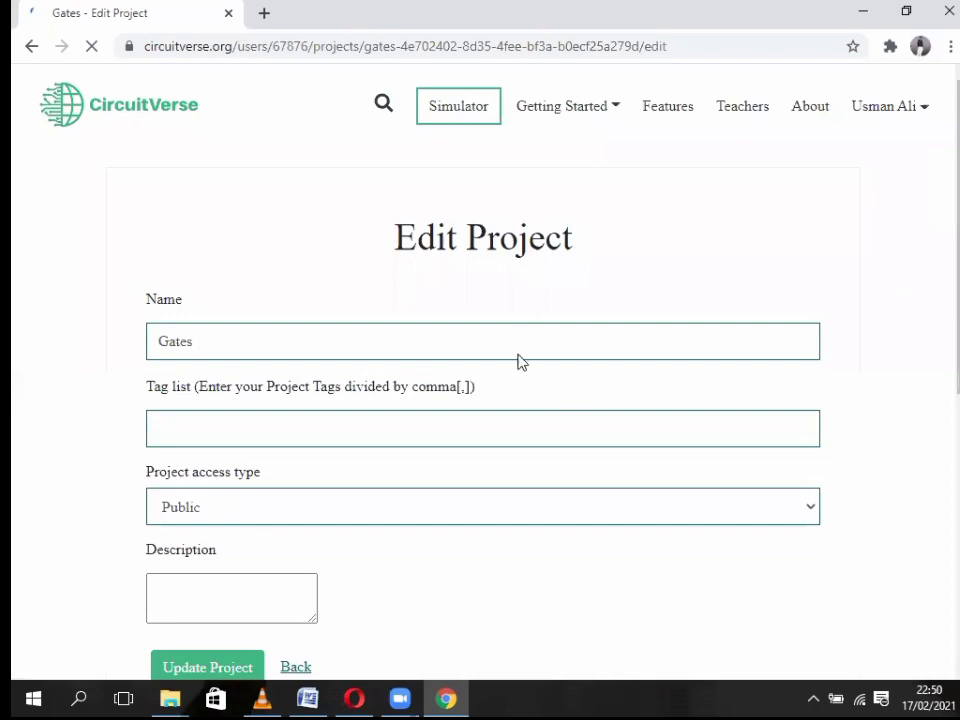
{"action": "scroll", "coordinate": [945, 272], "scroll_direction": "down", "scroll_amount": 2}
{"action": "left_click_drag", "start_coordinate": [945, 272], "coordinate": [786, 296]}
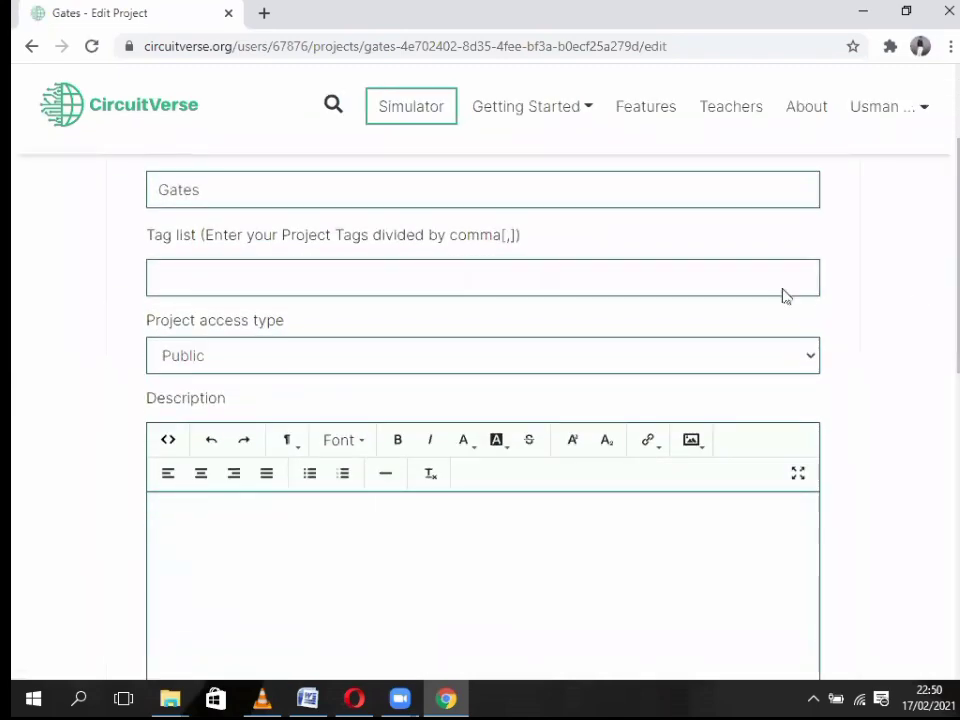
{"action": "left_click_drag", "start_coordinate": [945, 306], "coordinate": [287, 279]}
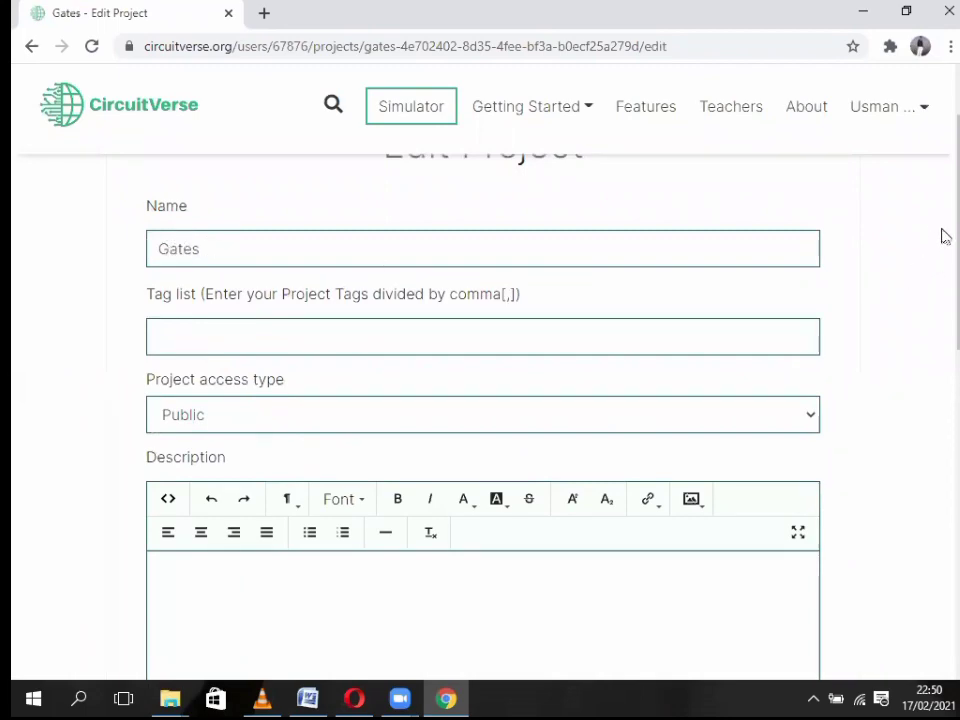
{"action": "left_click_drag", "start_coordinate": [941, 236], "coordinate": [632, 285]}
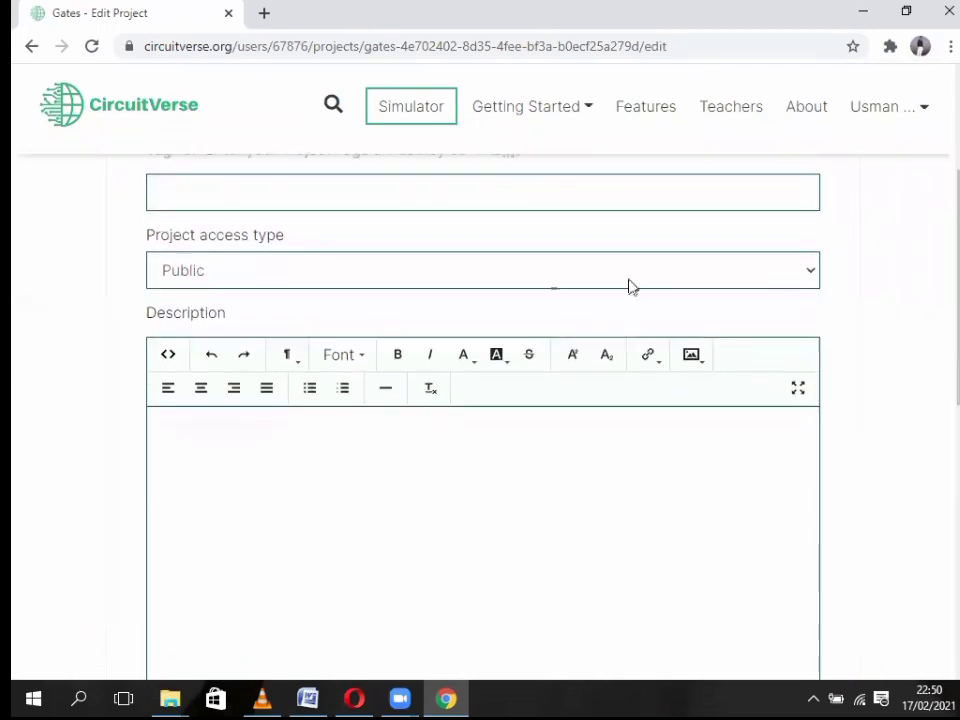
{"action": "left_click", "coordinate": [505, 278]}
{"action": "left_click", "coordinate": [505, 278]}
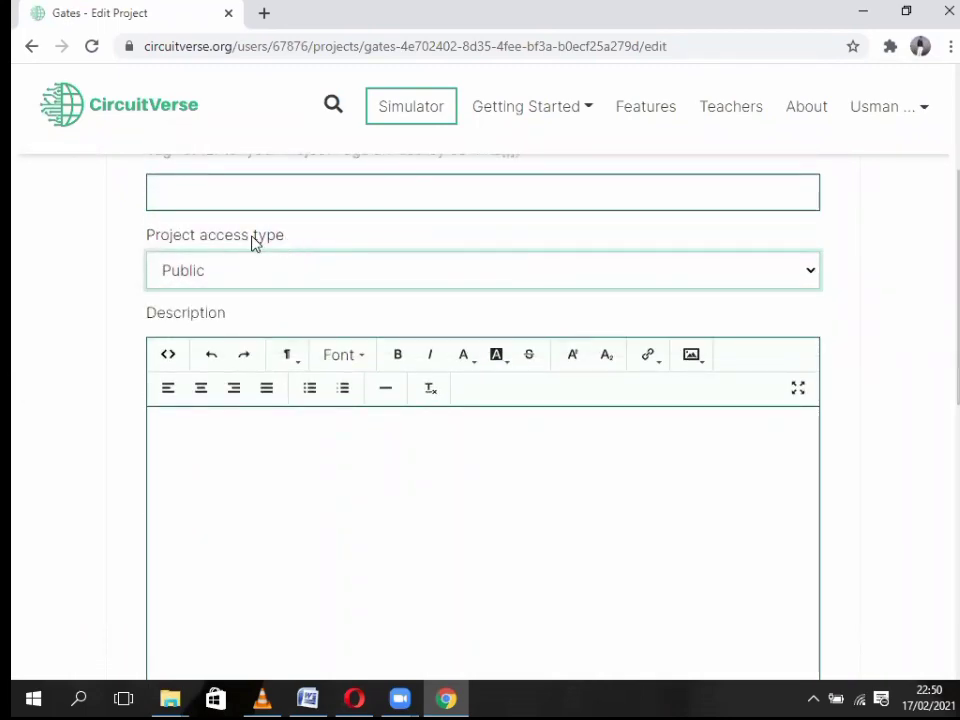
- Try the Private and Limited access options for the project access type
{"action": "left_click", "coordinate": [370, 276]}
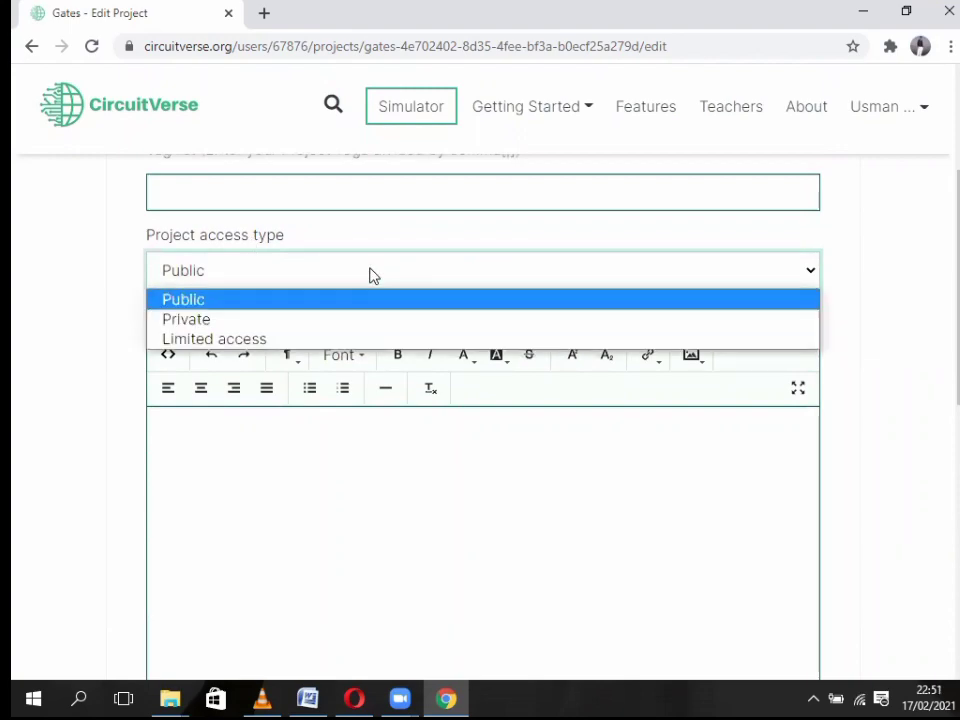
{"action": "left_click", "coordinate": [178, 278]}
{"action": "left_click", "coordinate": [198, 276]}
{"action": "left_click", "coordinate": [188, 322]}
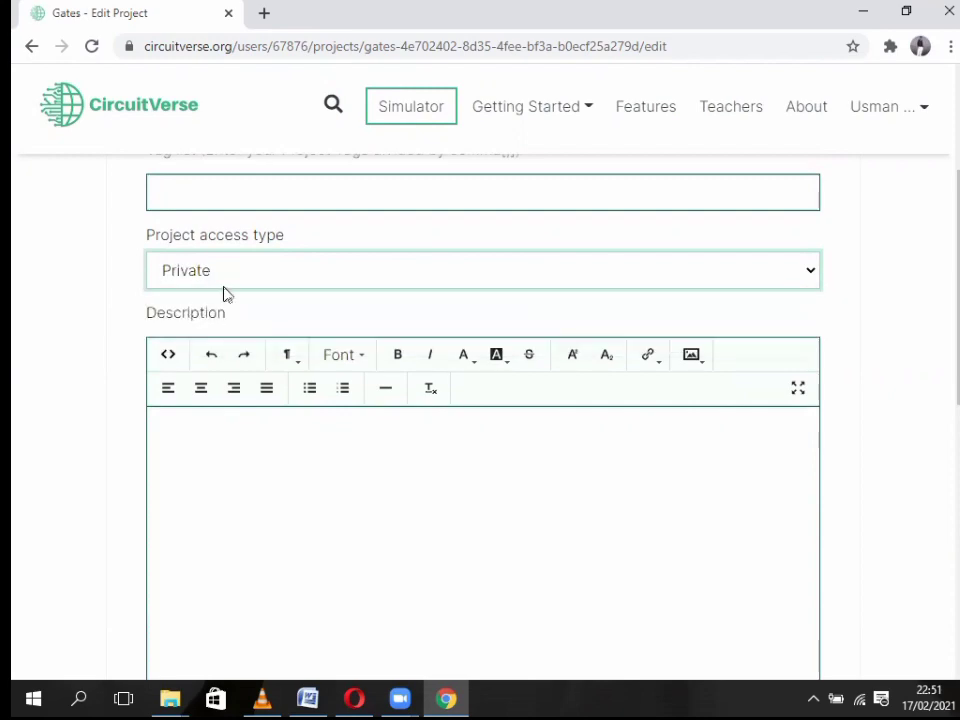
{"action": "left_click", "coordinate": [224, 284]}
{"action": "left_click", "coordinate": [232, 339]}
{"action": "left_click_drag", "start_coordinate": [658, 45], "coordinate": [297, 47]}
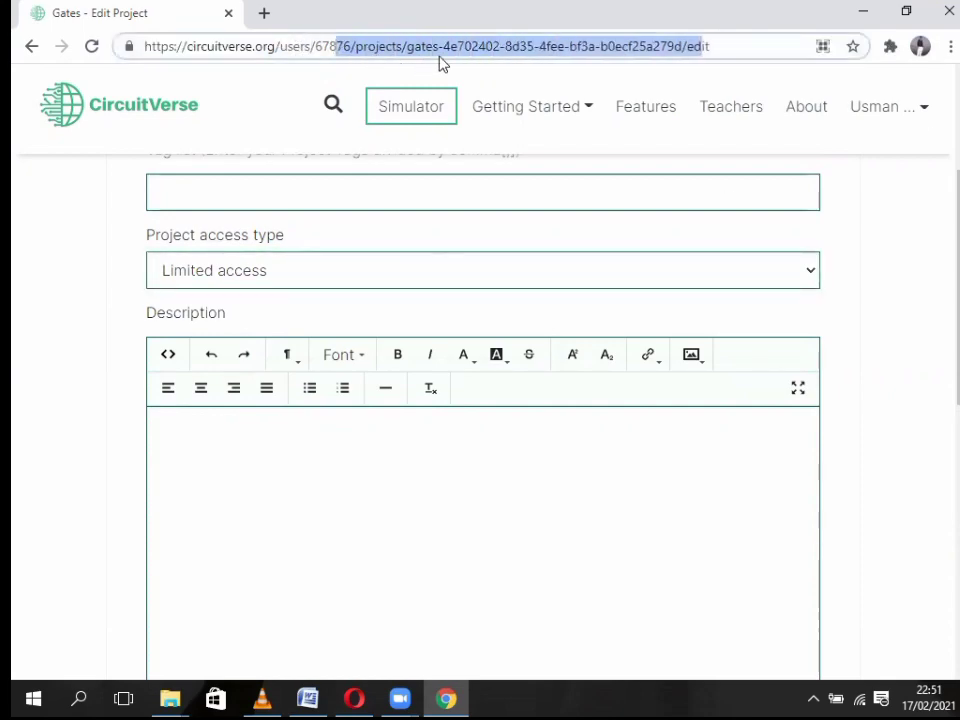
{"action": "left_click", "coordinate": [717, 44]}
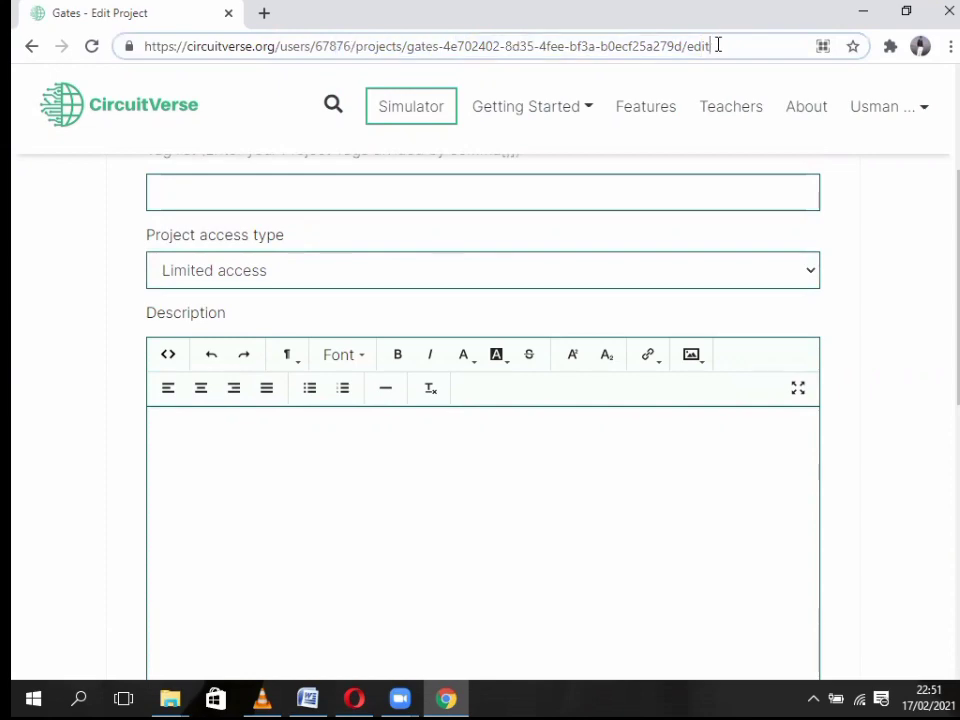
- Set the project access type to Public and update the project
{"action": "left_click", "coordinate": [284, 272]}
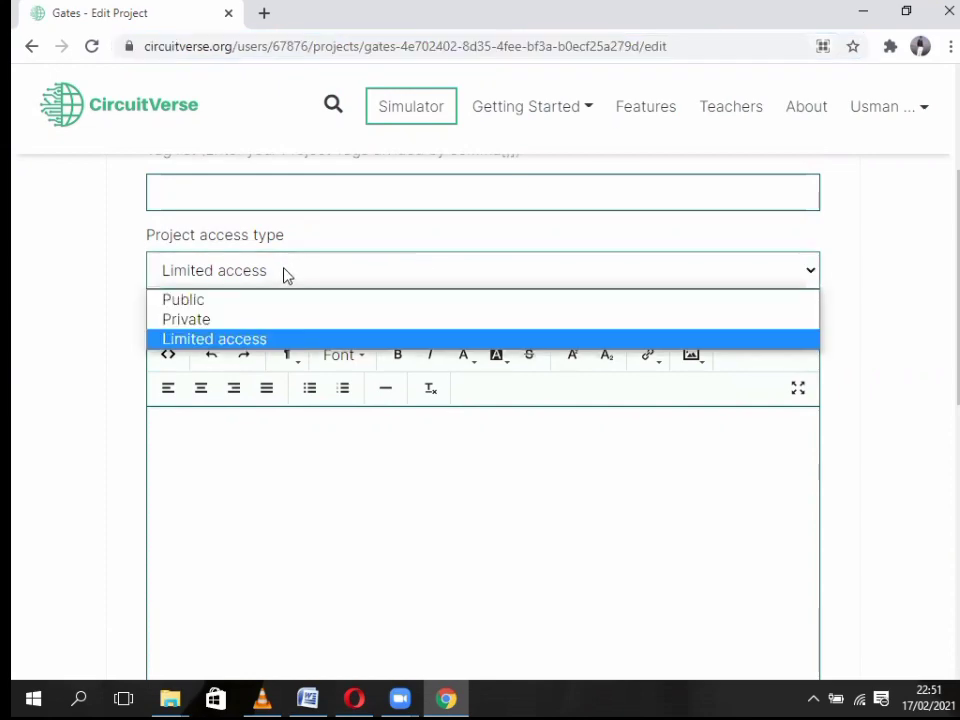
{"action": "left_click", "coordinate": [199, 303]}
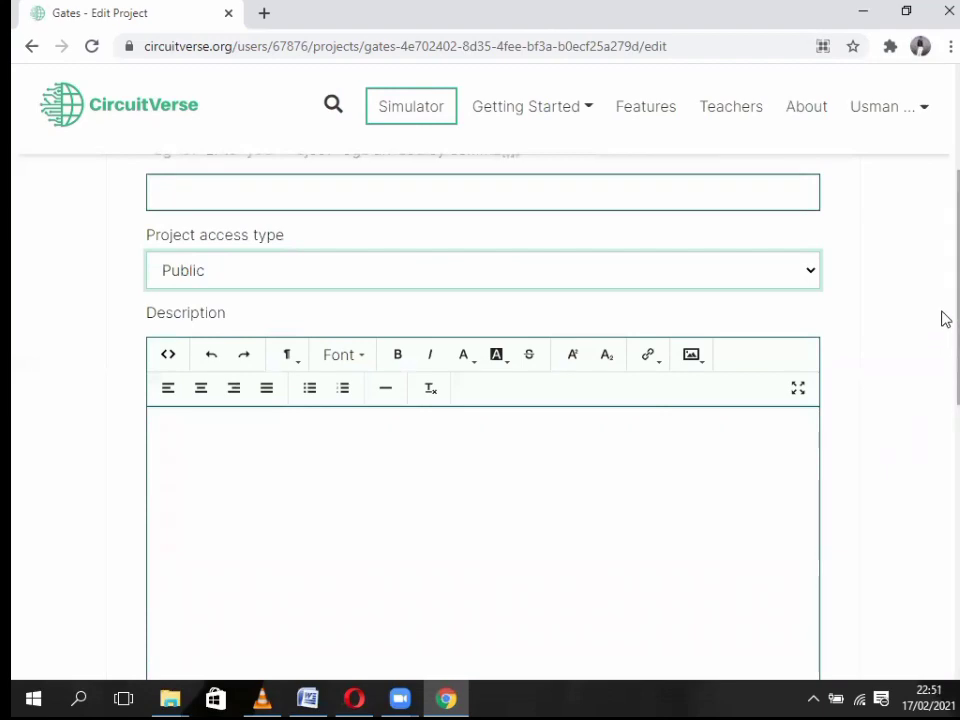
{"action": "left_click_drag", "start_coordinate": [943, 289], "coordinate": [943, 381]}
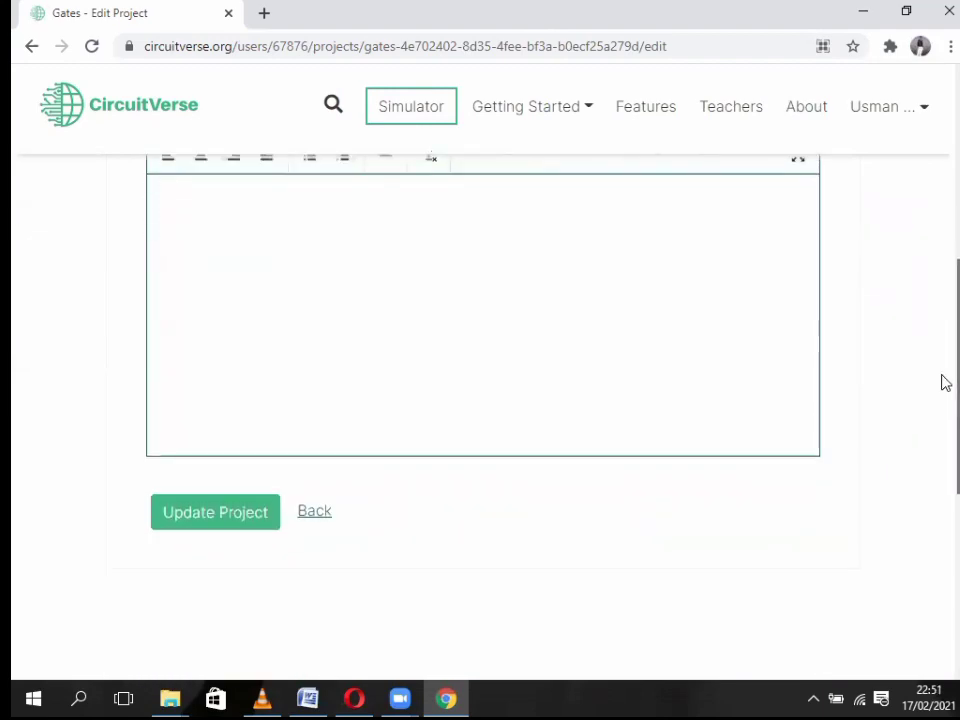
{"action": "left_click", "coordinate": [197, 518]}
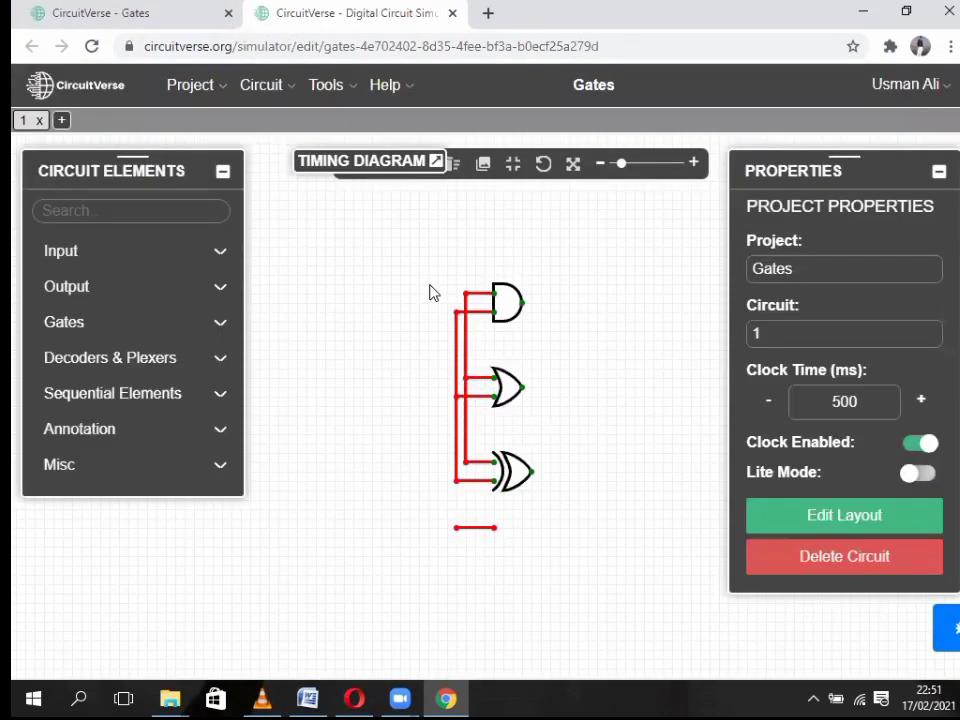
- Delete the stray wire below the gates and wire two new inputs into the gates' shared wires
{"action": "right_click", "coordinate": [458, 528]}
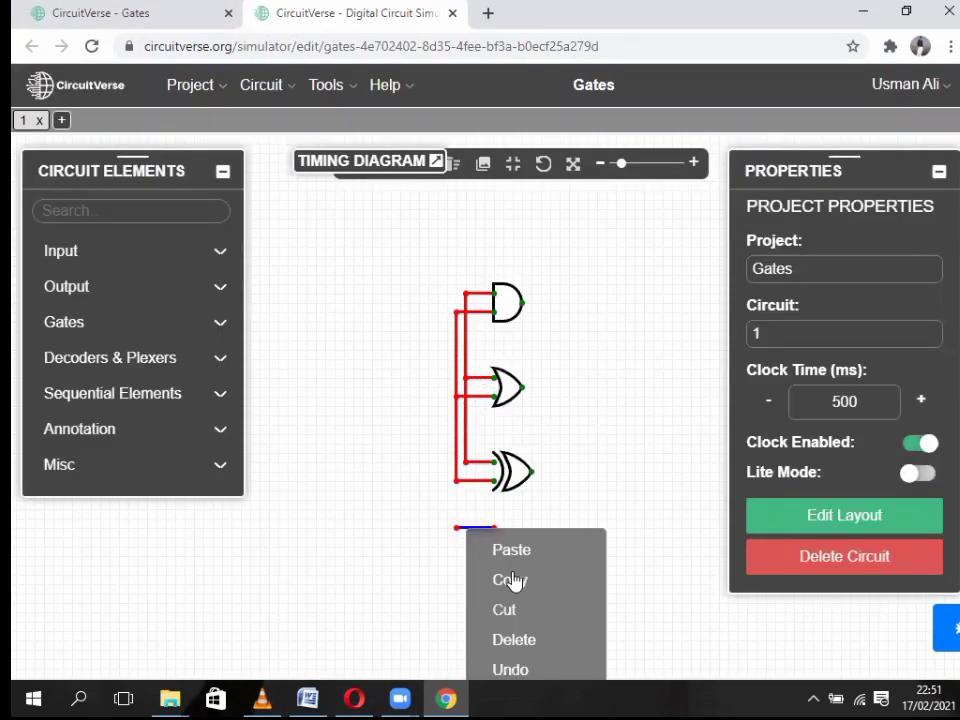
{"action": "left_click", "coordinate": [519, 639]}
{"action": "left_click", "coordinate": [128, 256]}
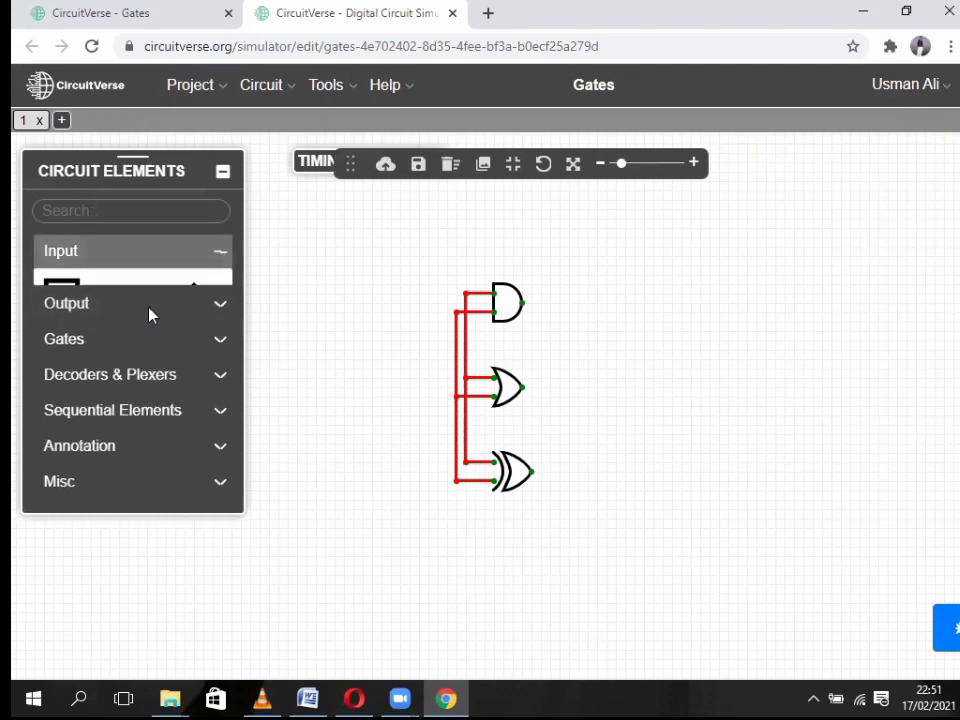
{"action": "left_click", "coordinate": [409, 352]}
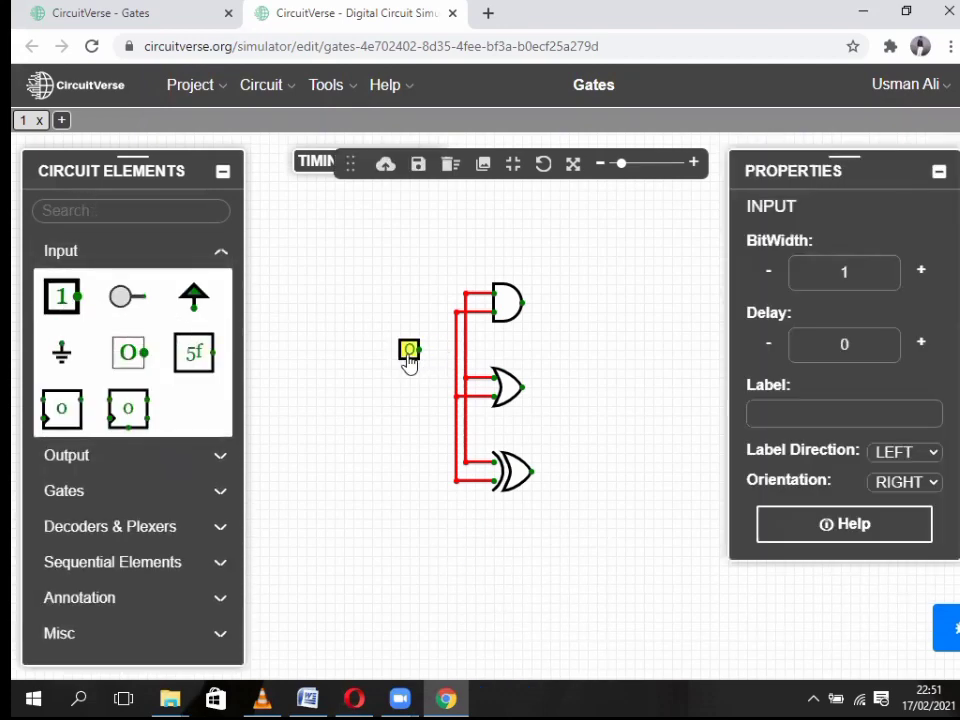
{"action": "left_click_drag", "start_coordinate": [420, 350], "coordinate": [465, 349]}
{"action": "left_click_drag", "start_coordinate": [403, 449], "coordinate": [455, 433]}
{"action": "left_click", "coordinate": [444, 432]}
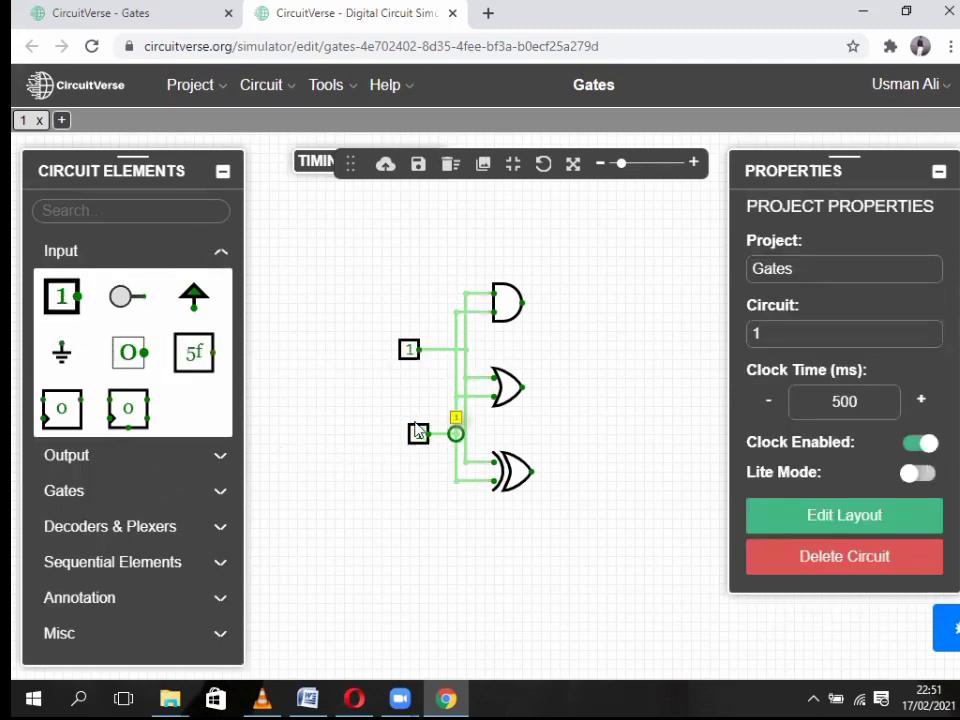
- Place three output probes beside the AND, OR and XOR gates
{"action": "left_click", "coordinate": [94, 258]}
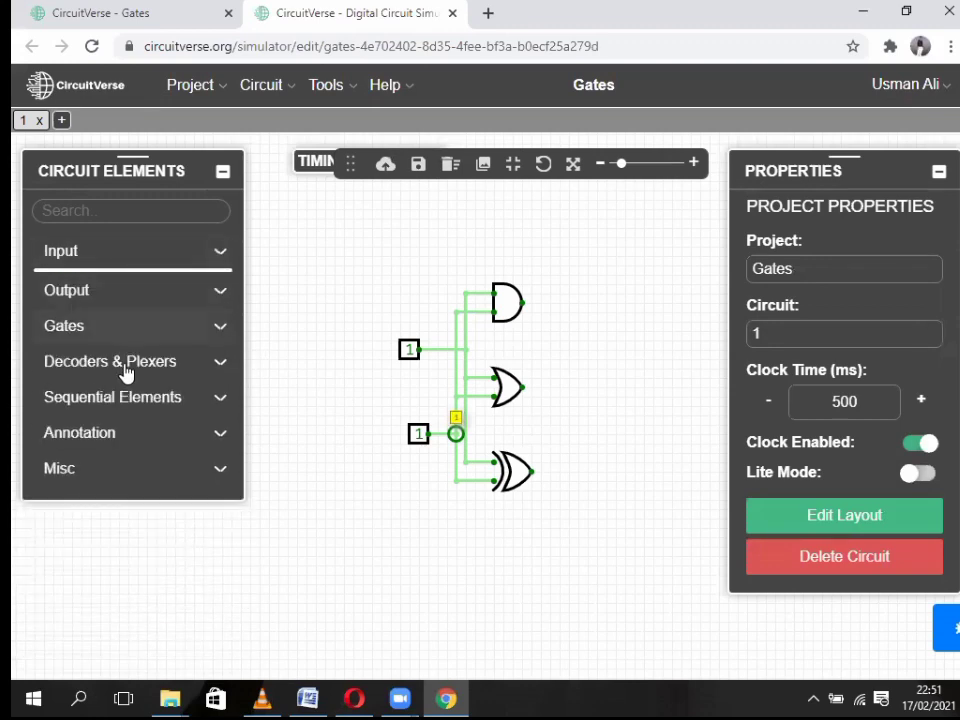
{"action": "left_click", "coordinate": [132, 291]}
{"action": "left_click", "coordinate": [72, 340]}
{"action": "left_click", "coordinate": [566, 302]}
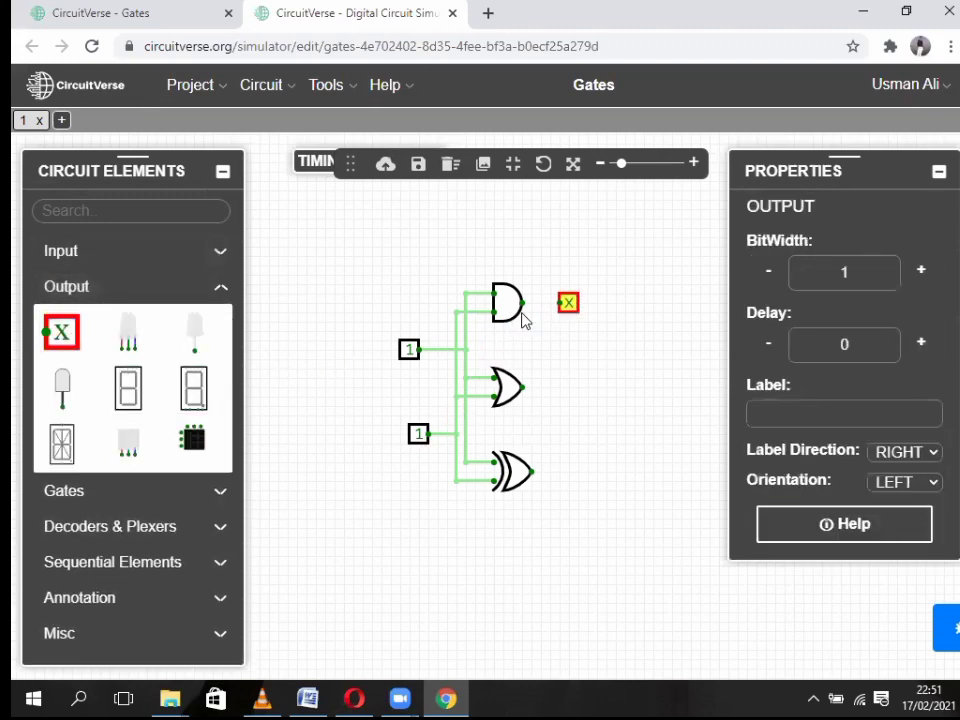
{"action": "left_click", "coordinate": [60, 325]}
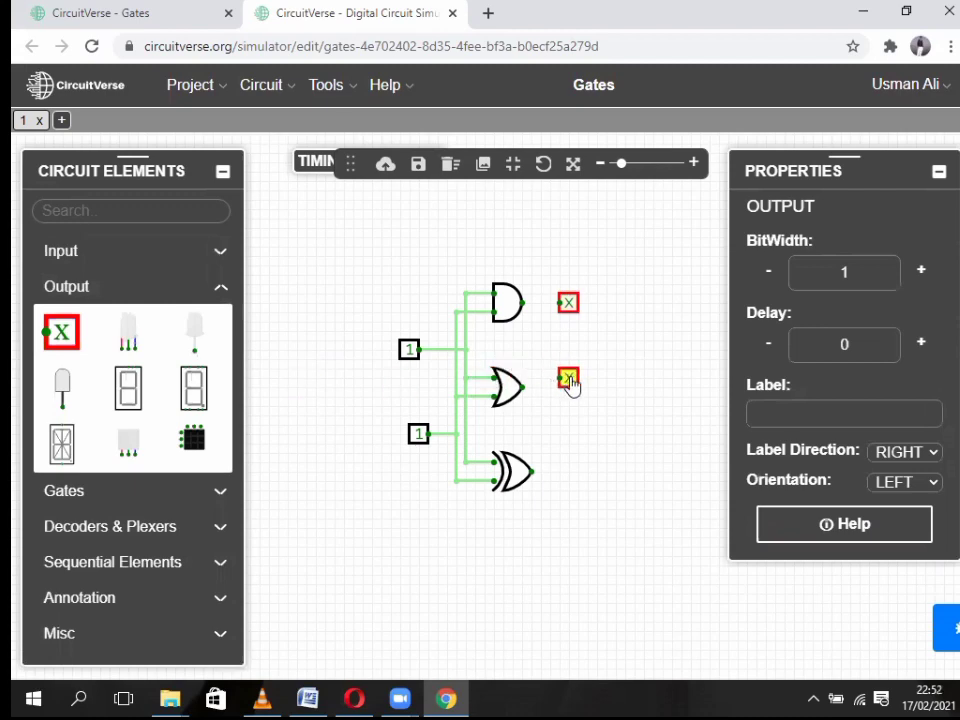
{"action": "left_click", "coordinate": [572, 388]}
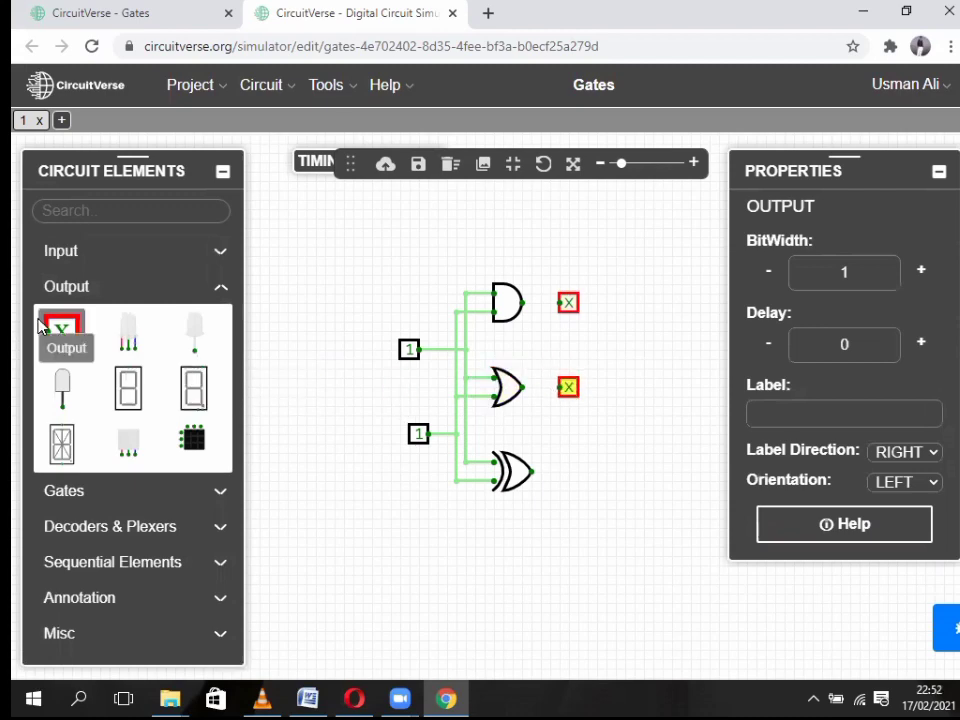
{"action": "left_click", "coordinate": [78, 333]}
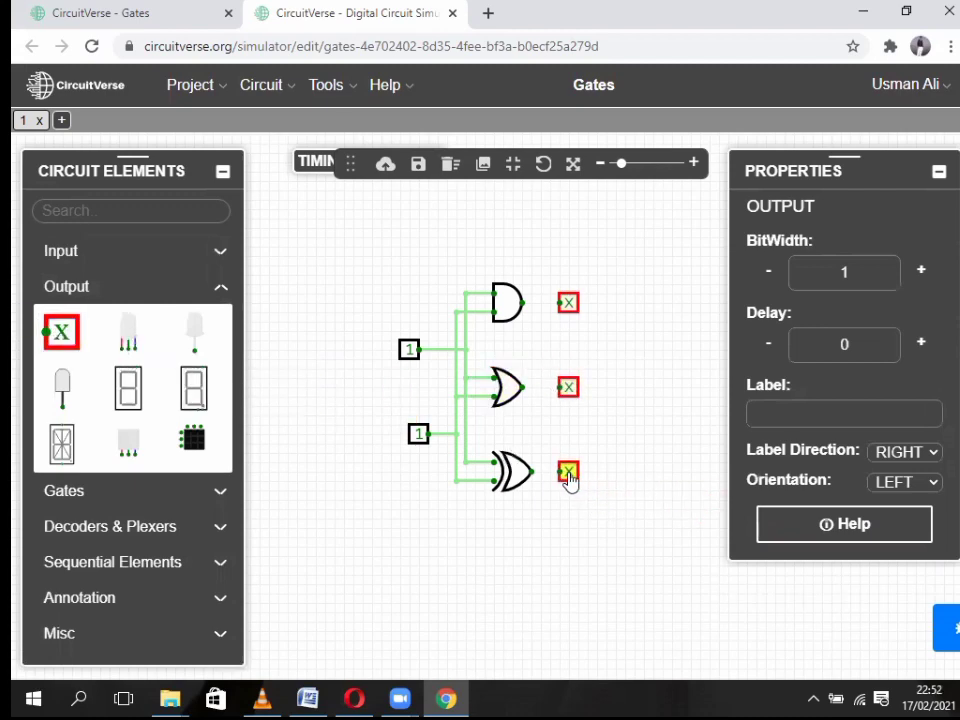
- Wire each gate's output to its probe, save with Ctrl+S, and collapse Properties
{"action": "left_click_drag", "start_coordinate": [535, 477], "coordinate": [553, 472]}
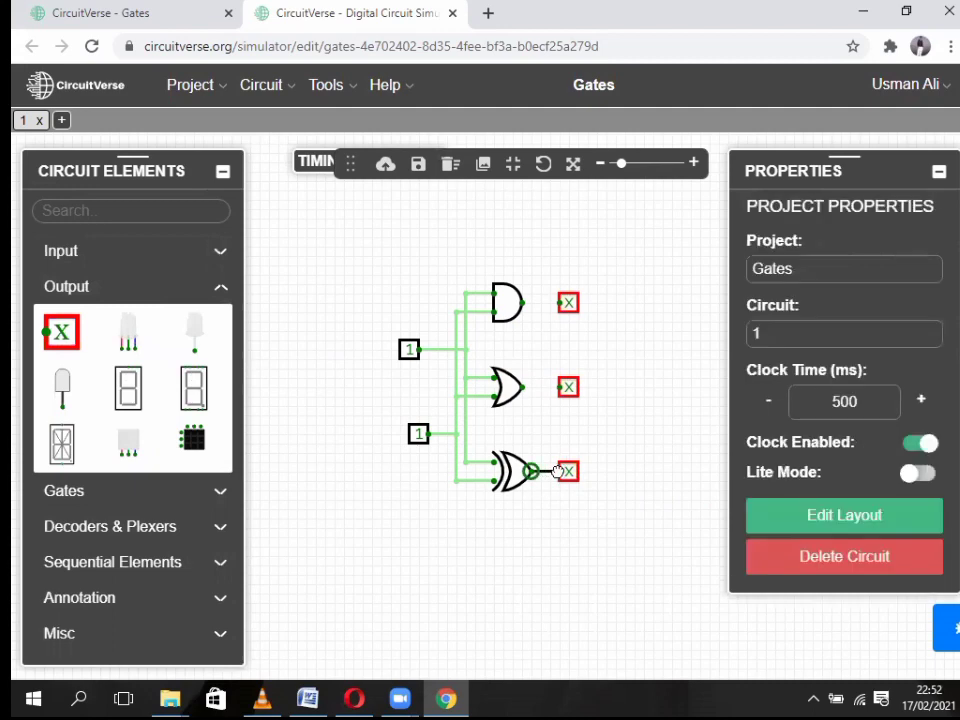
{"action": "left_click", "coordinate": [557, 471]}
{"action": "left_click_drag", "start_coordinate": [553, 388], "coordinate": [562, 389]}
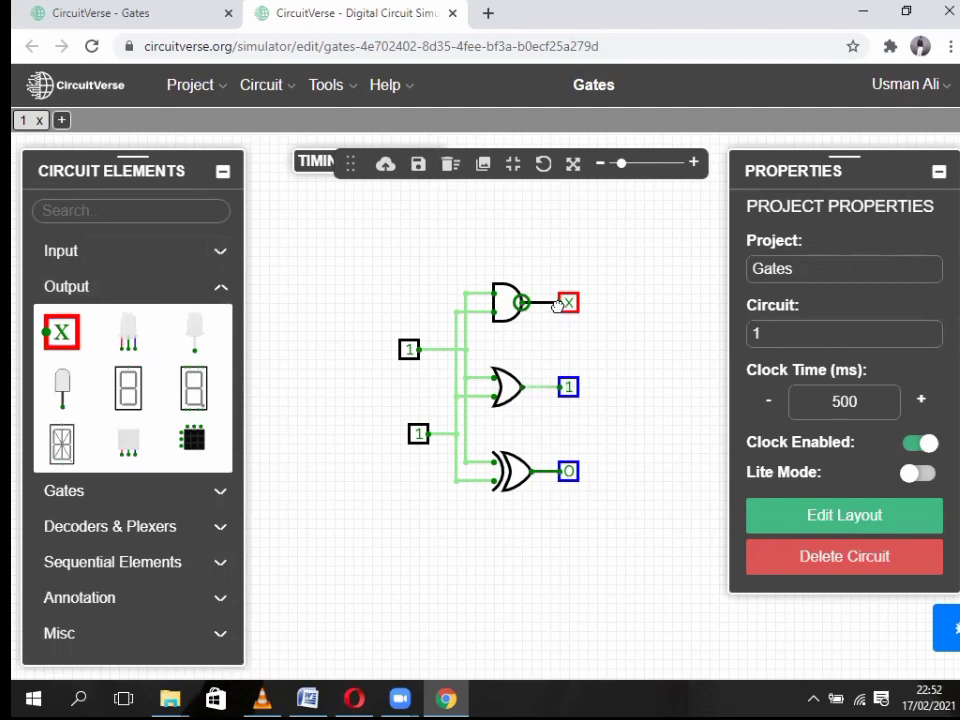
{"action": "left_click_drag", "start_coordinate": [557, 305], "coordinate": [558, 303]}
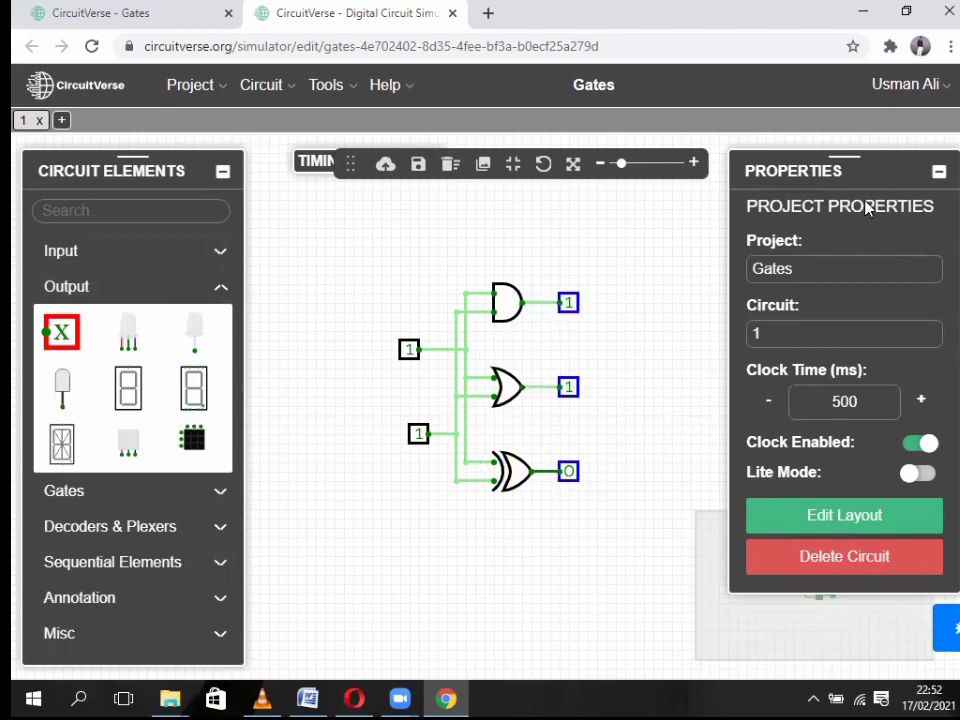
{"action": "key", "text": "ctrl+s"}
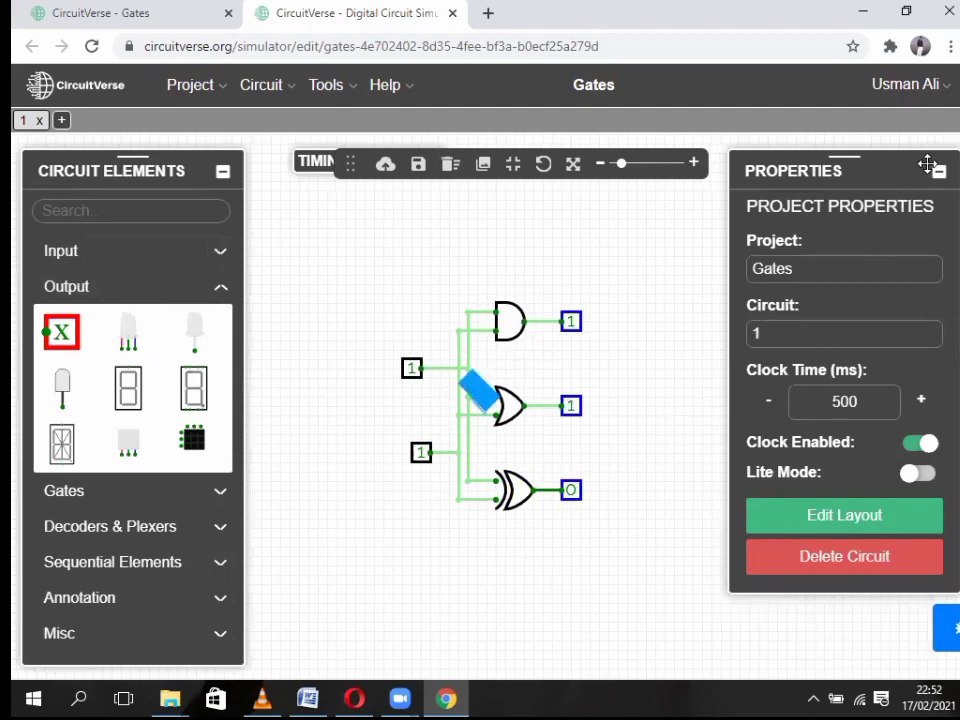
{"action": "left_click", "coordinate": [939, 173]}
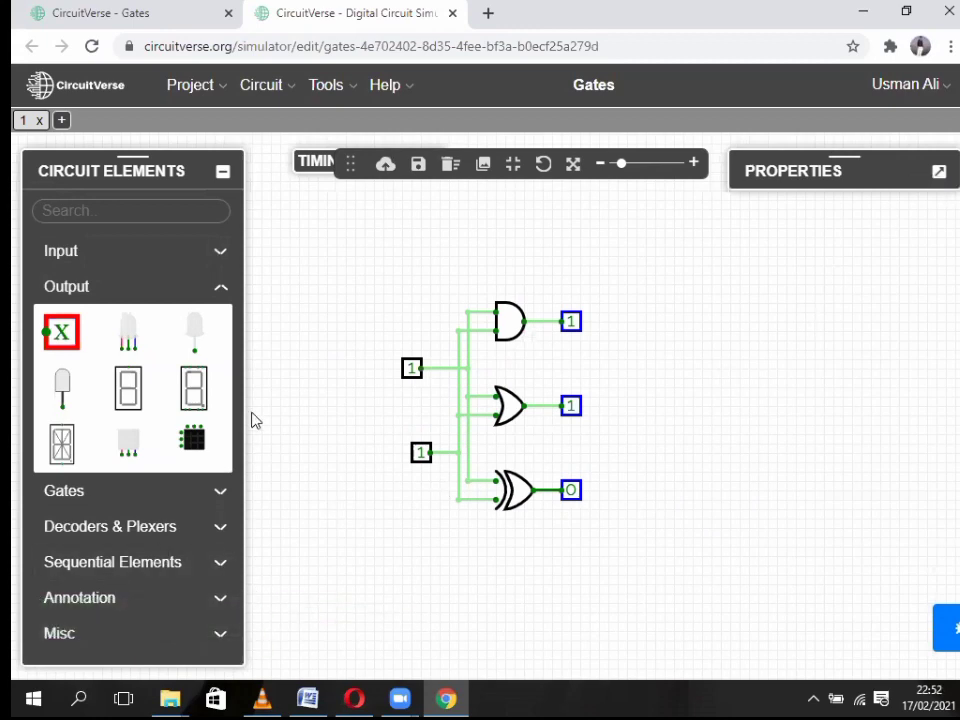
- From the Dashboard, find the Gates project card and launch it in the simulator
{"action": "left_click", "coordinate": [47, 85]}
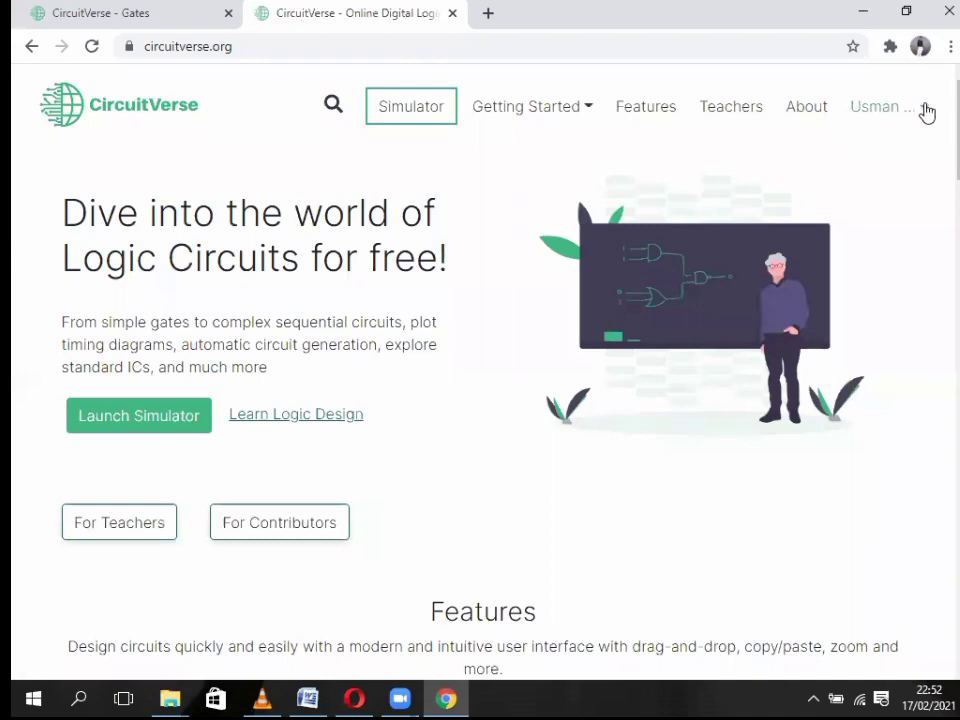
{"action": "left_click", "coordinate": [925, 108]}
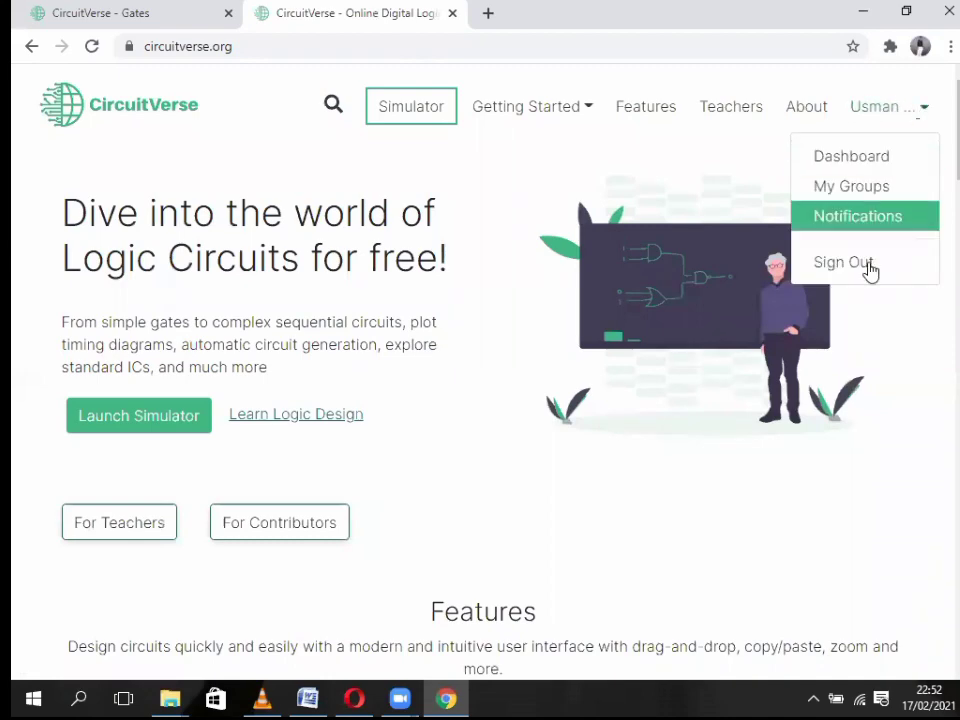
{"action": "left_click", "coordinate": [847, 158]}
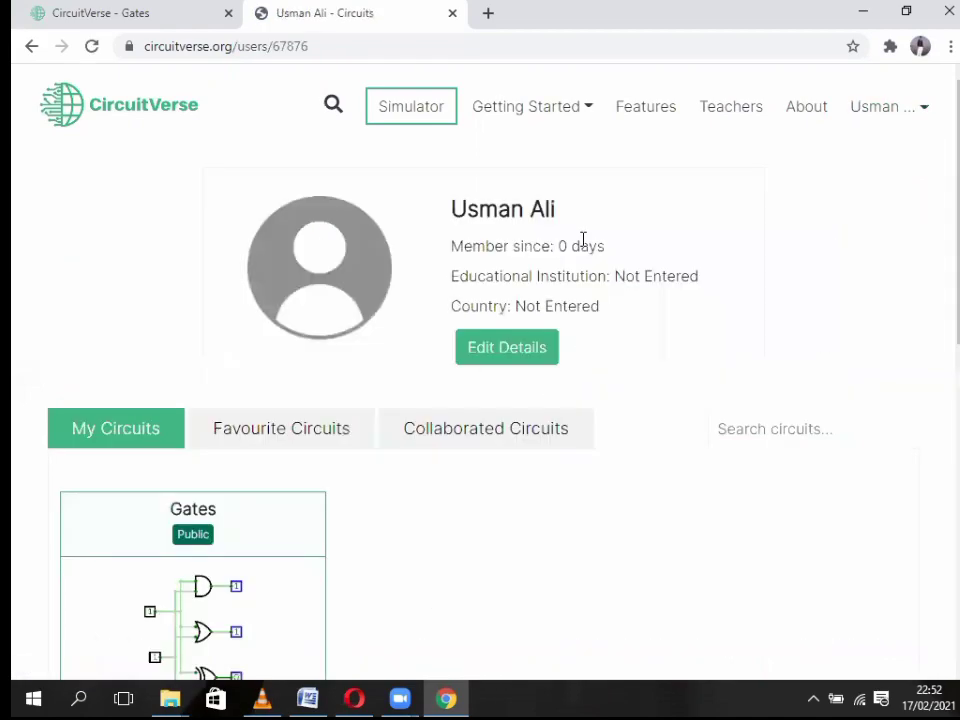
{"action": "scroll", "coordinate": [943, 189], "scroll_direction": "down", "scroll_amount": 2}
{"action": "scroll", "coordinate": [945, 304], "scroll_direction": "up", "scroll_amount": 1}
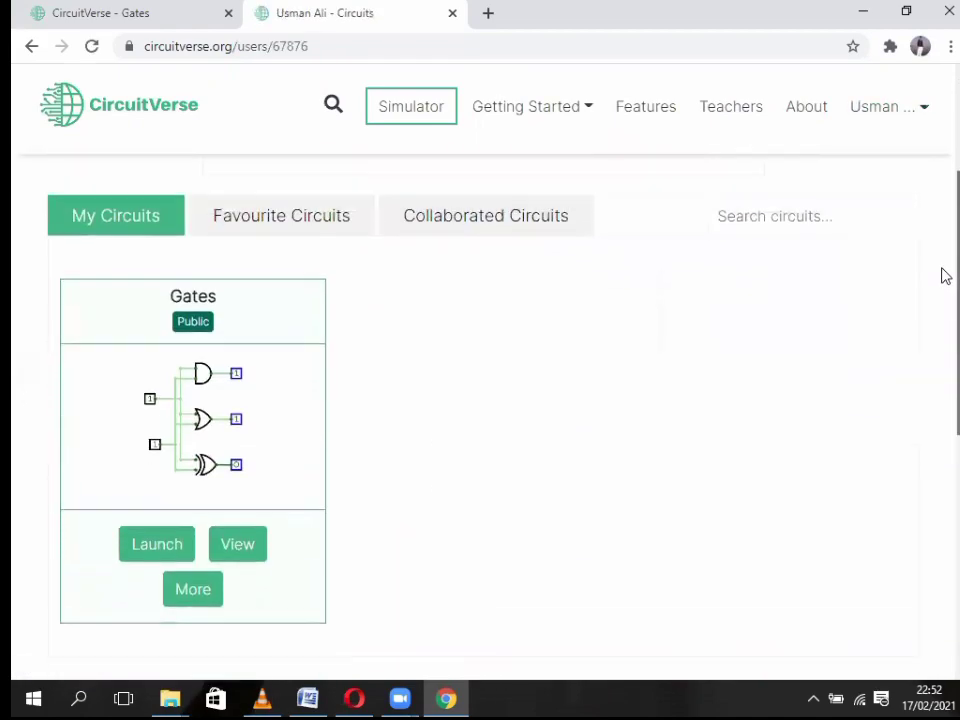
{"action": "scroll", "coordinate": [945, 210], "scroll_direction": "up", "scroll_amount": 1}
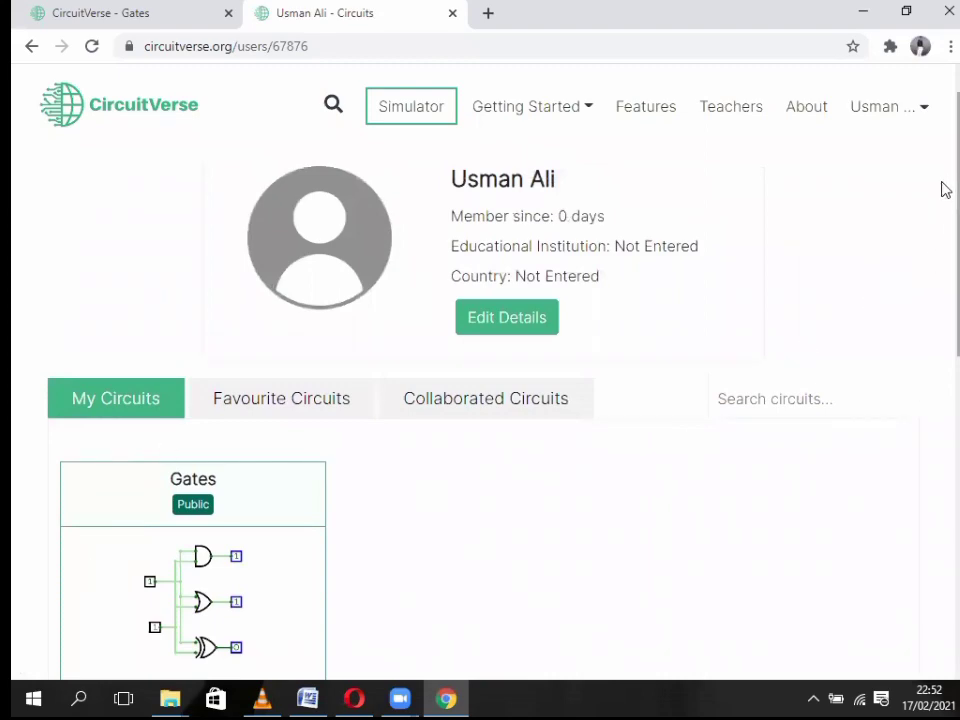
{"action": "scroll", "coordinate": [943, 309], "scroll_direction": "down", "scroll_amount": 3}
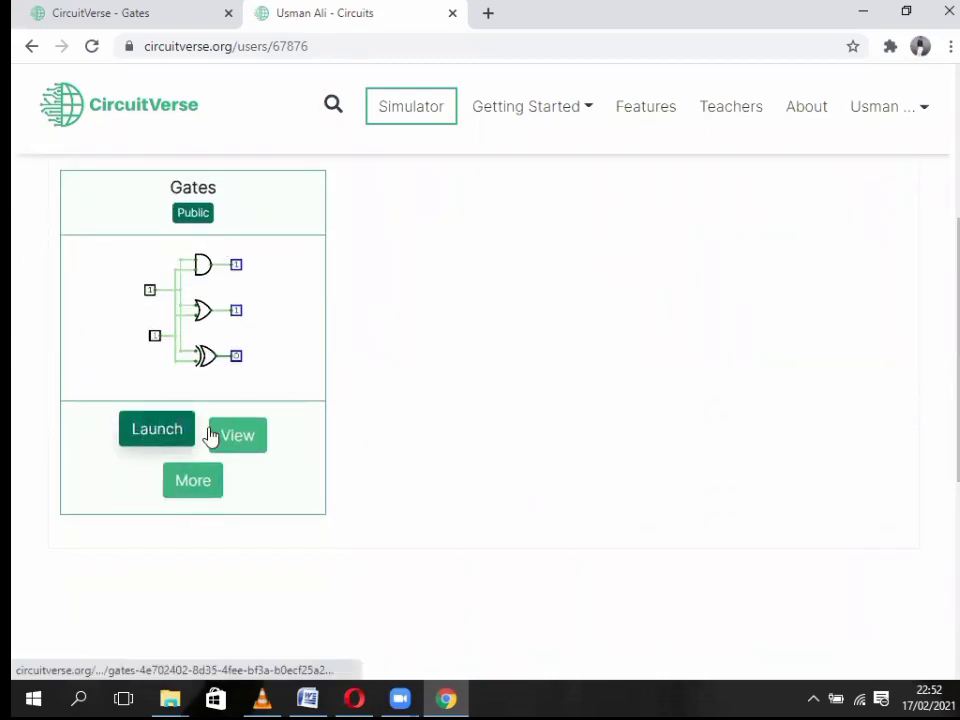
{"action": "left_click", "coordinate": [195, 483]}
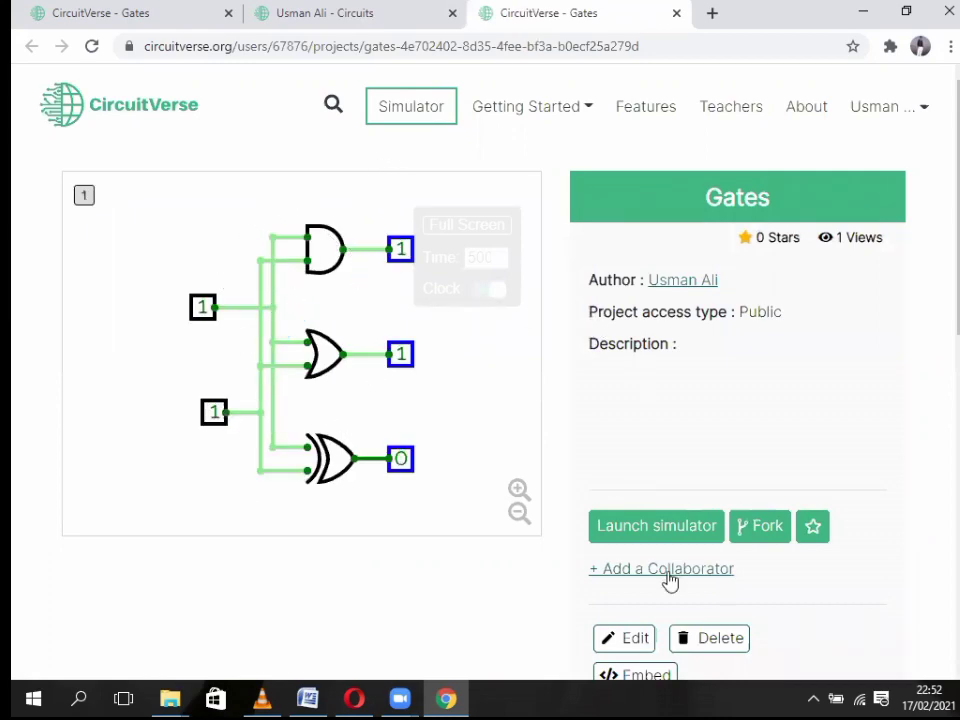
{"action": "left_click", "coordinate": [649, 525]}
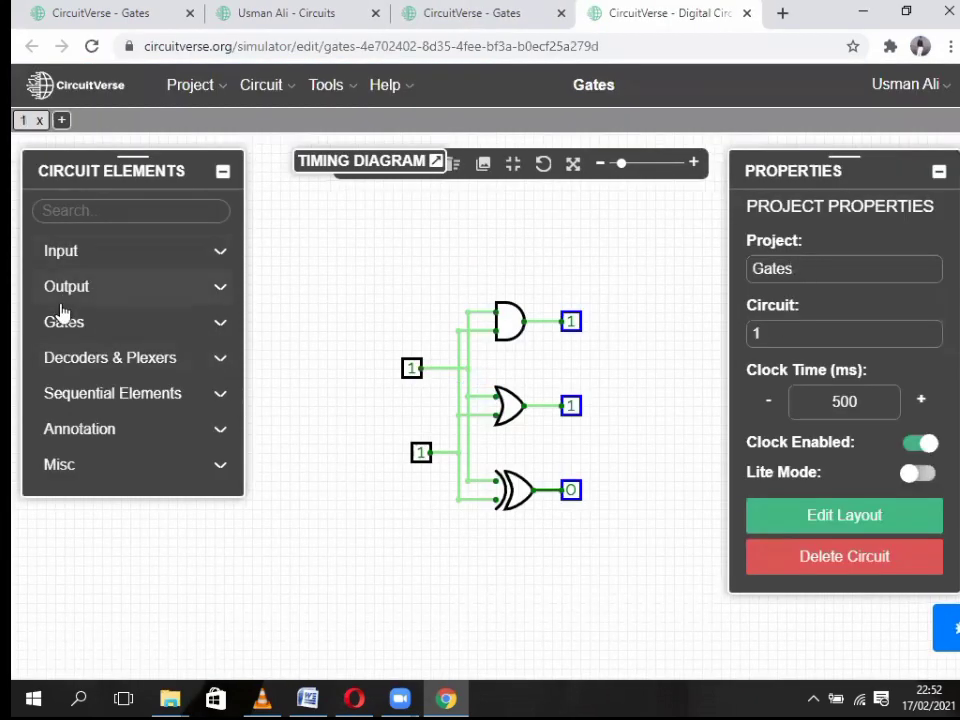
- Place flag F1 above the AND gate and wire it to the AND output
{"action": "left_click", "coordinate": [103, 362]}
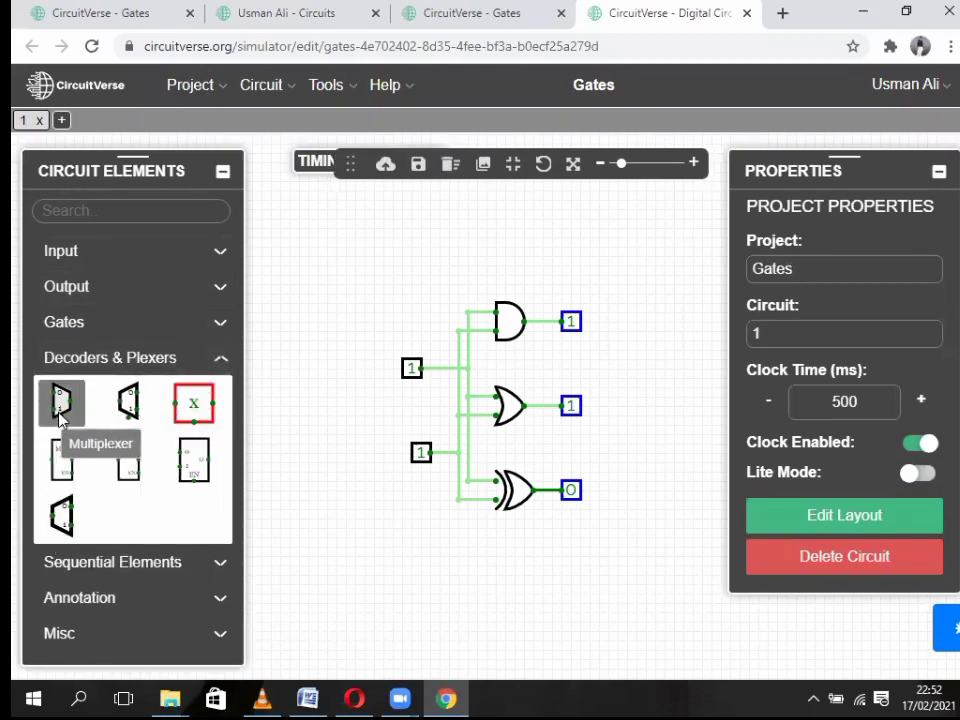
{"action": "left_click", "coordinate": [110, 357]}
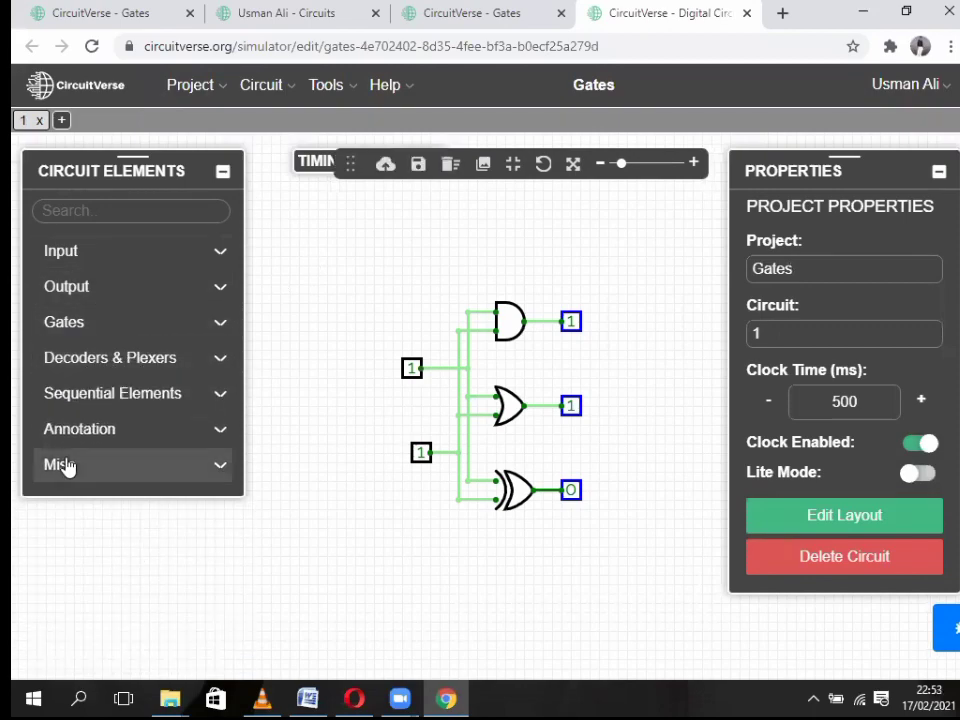
{"action": "left_click", "coordinate": [62, 462]}
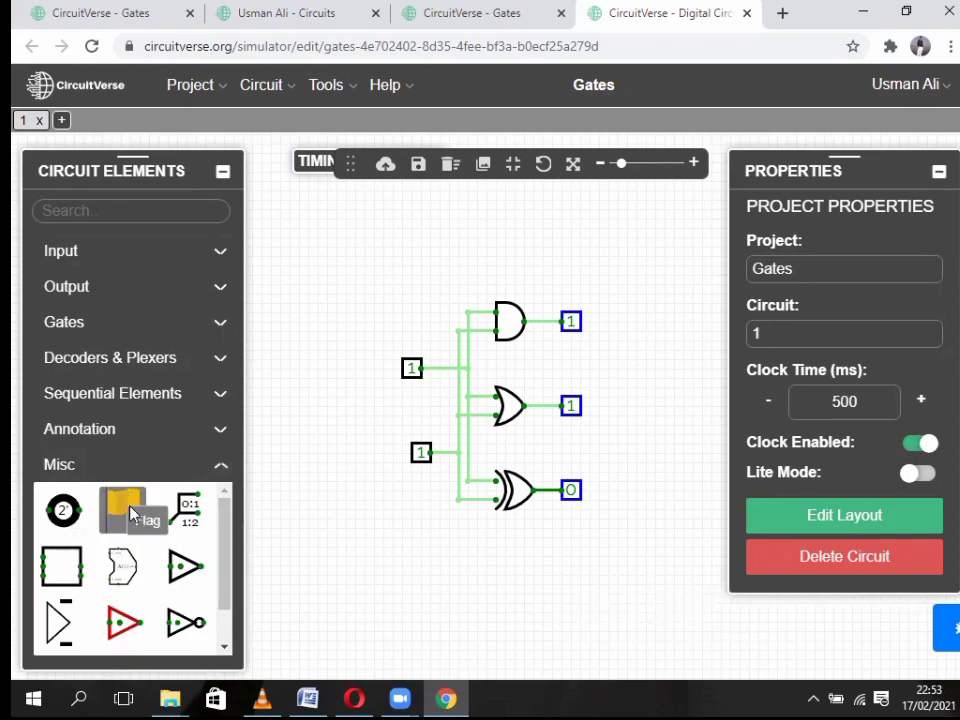
{"action": "mouse_move", "coordinate": [122, 508]}
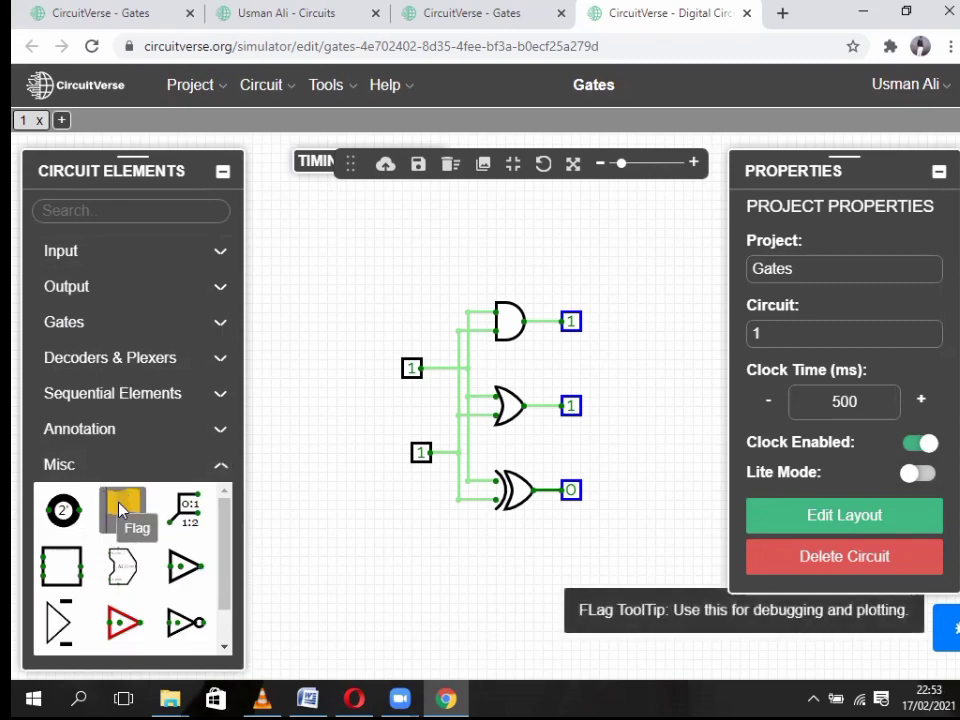
{"action": "left_click", "coordinate": [125, 508]}
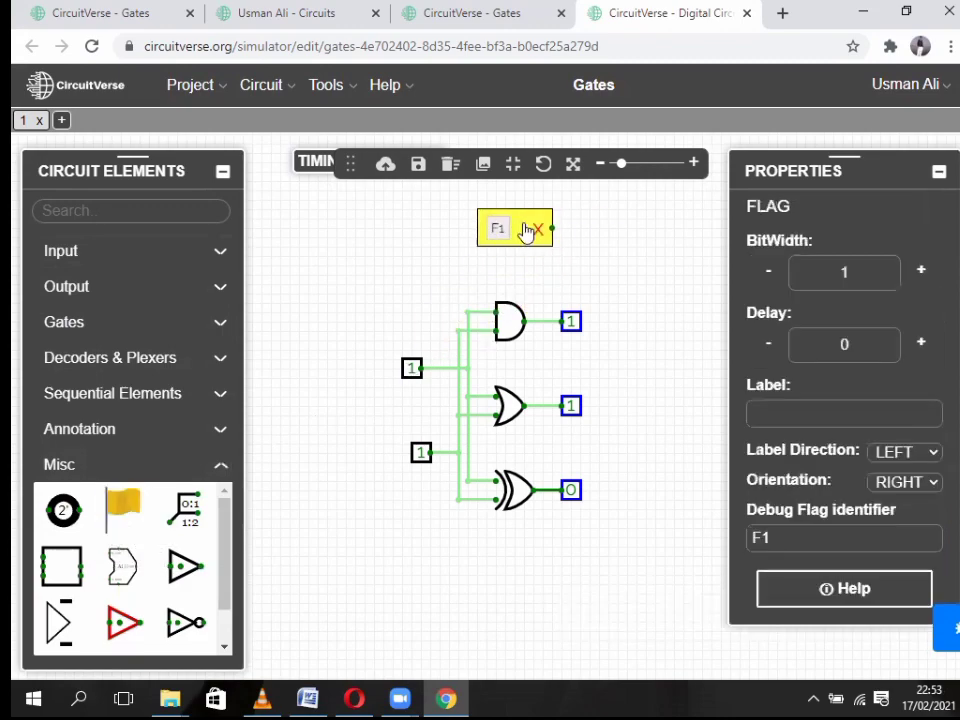
{"action": "left_click", "coordinate": [553, 244]}
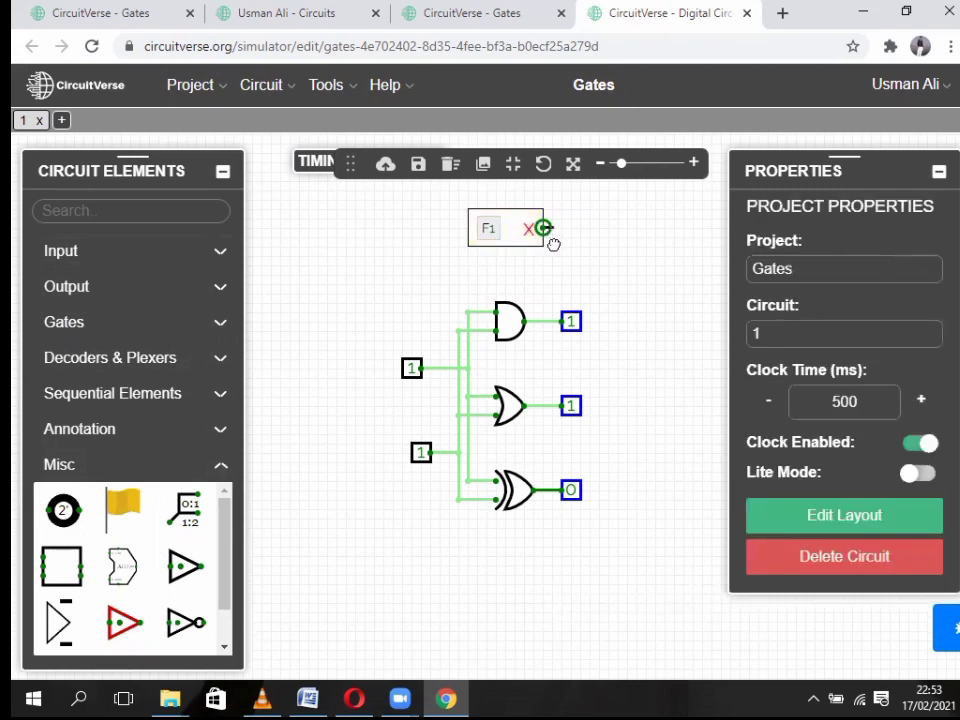
{"action": "left_click_drag", "start_coordinate": [546, 318], "coordinate": [551, 320]}
- Expand the timing diagram over the canvas and switch the top input to 0
{"action": "left_click_drag", "start_coordinate": [314, 160], "coordinate": [333, 107]}
{"action": "double_click", "coordinate": [338, 115]}
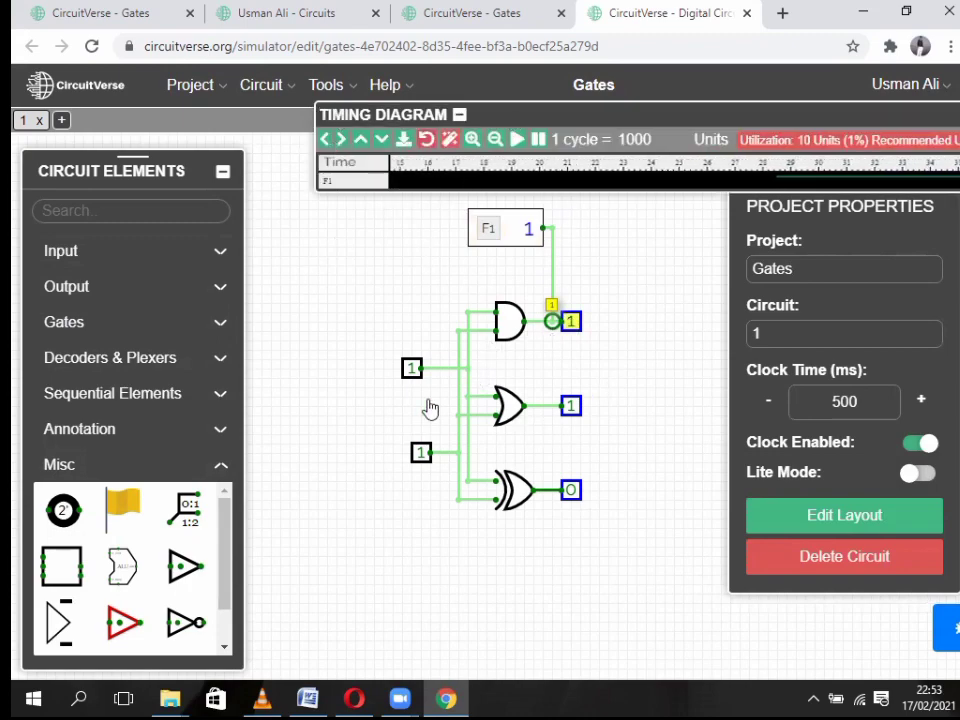
{"action": "left_click", "coordinate": [412, 368]}
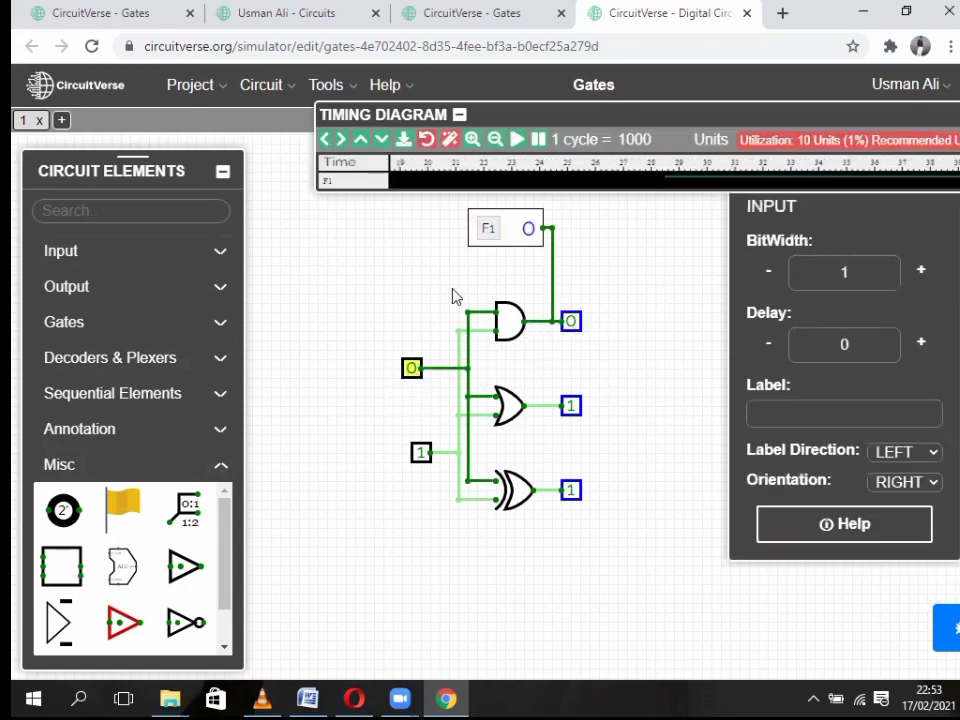
{"action": "left_click_drag", "start_coordinate": [556, 116], "coordinate": [522, 140]}
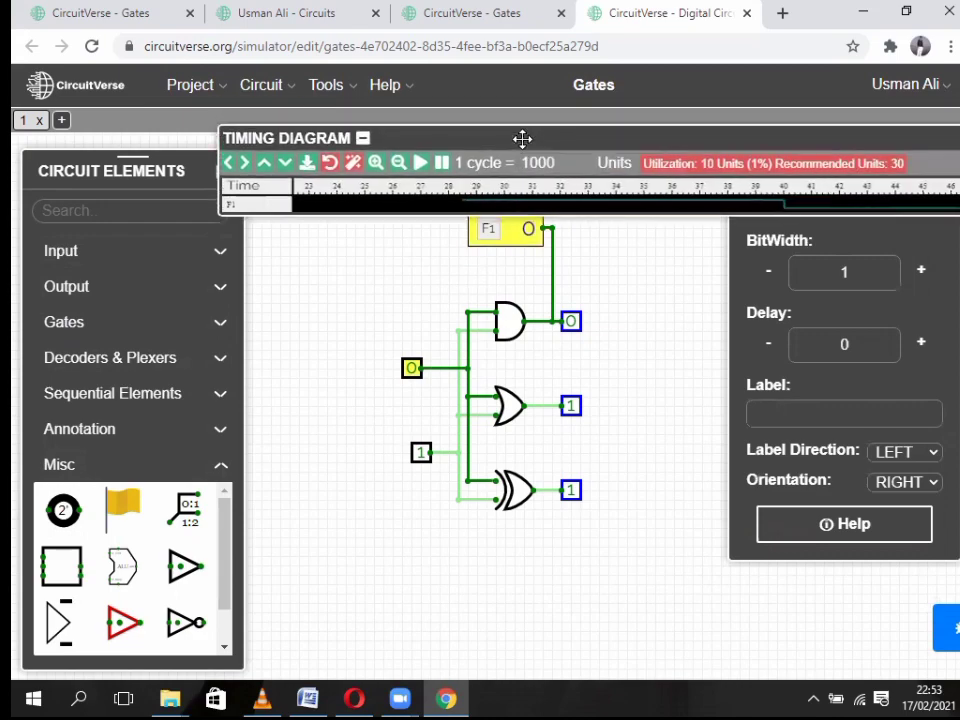